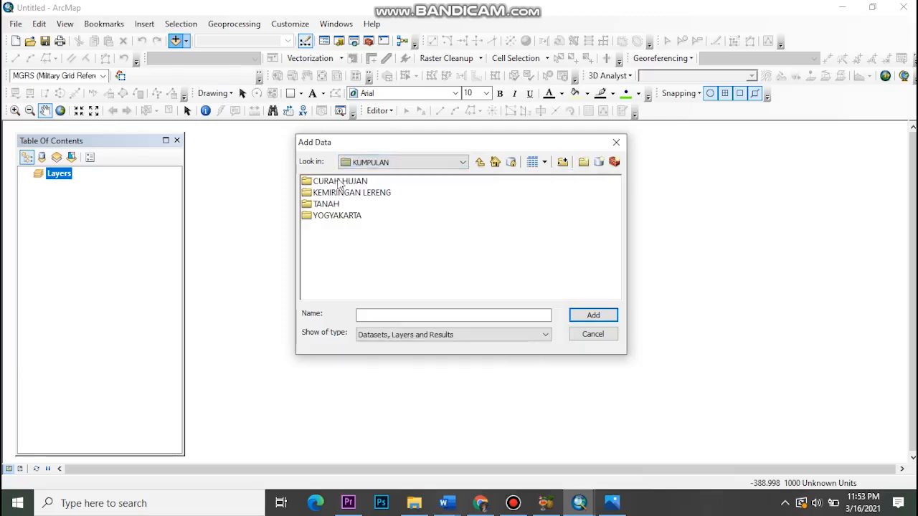
Add the raster Kemiringan Lereng.bmp from the KEMIRINGAN LERENG folder to the map and accept its missing spatial reference
click(351, 194)
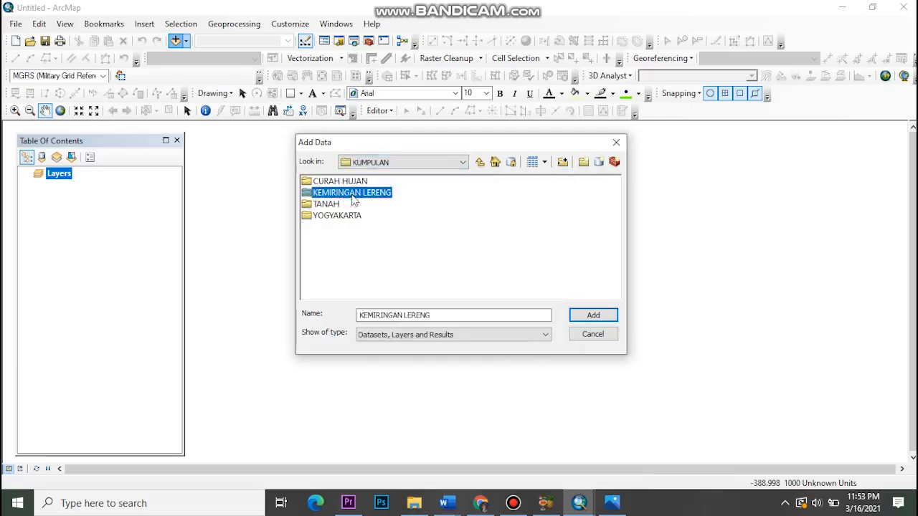
double_click(352, 195)
click(362, 183)
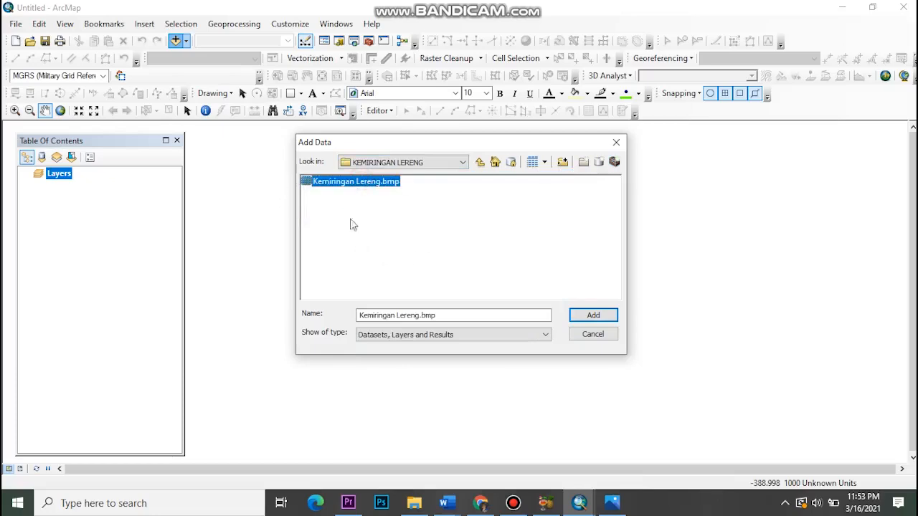
click(606, 318)
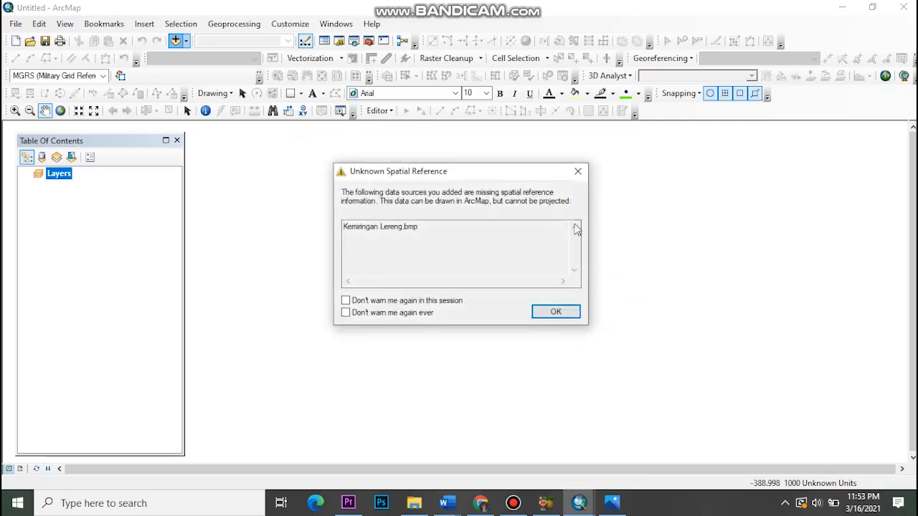
click(552, 310)
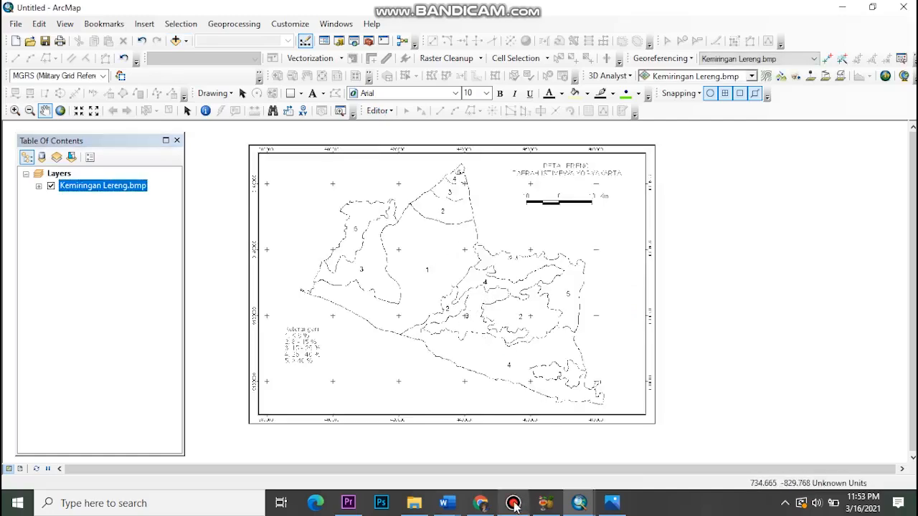
Examine the slope map's grid crosses, border coordinates, slope-class zones and legend across the whole sheet
click(514, 504)
click(414, 74)
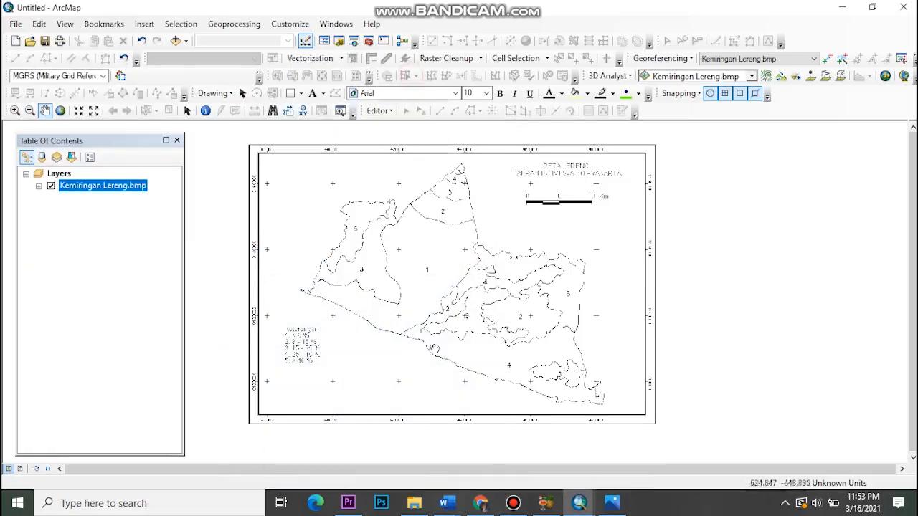
scroll(458, 258, down, 2)
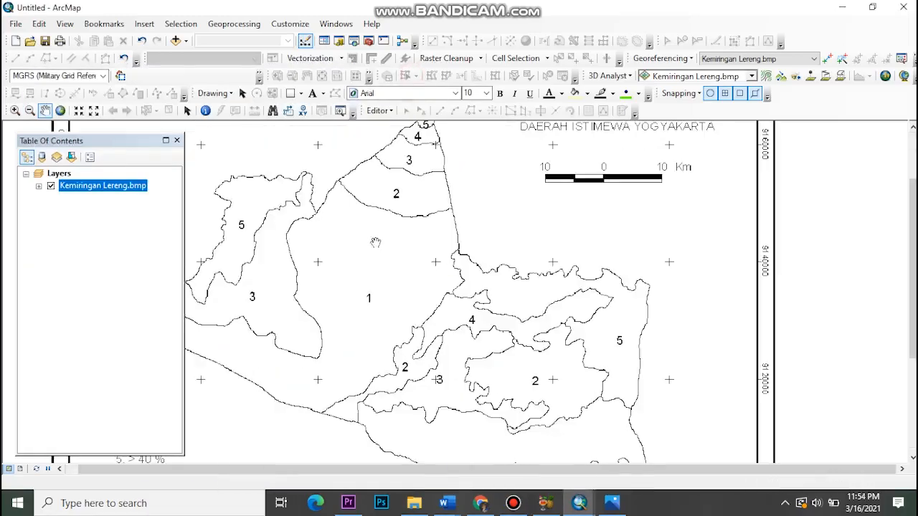
drag(361, 316, 440, 300)
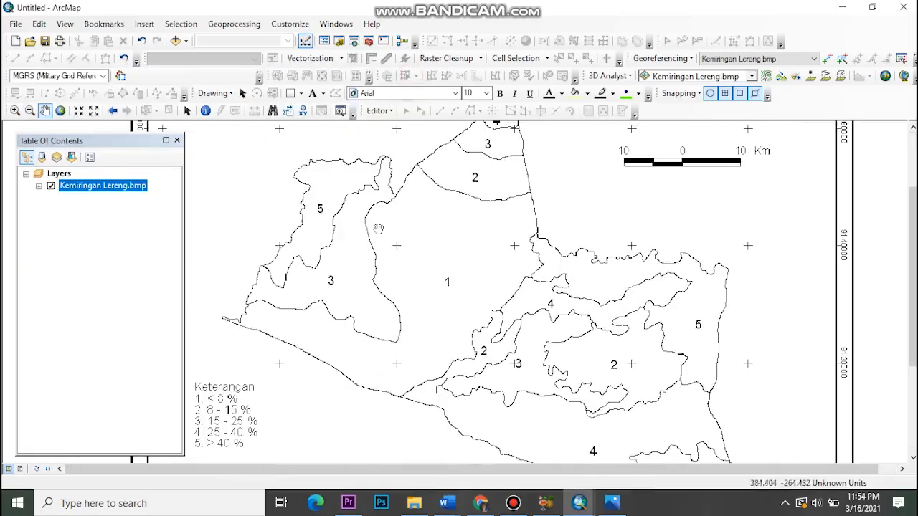
drag(378, 228, 396, 307)
drag(556, 304, 582, 243)
drag(506, 384, 472, 337)
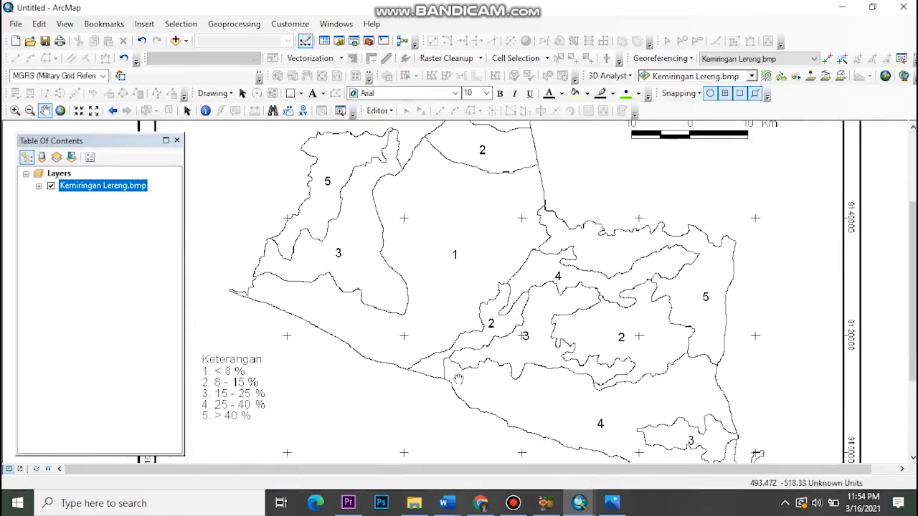
drag(478, 394, 415, 338)
drag(596, 379, 556, 401)
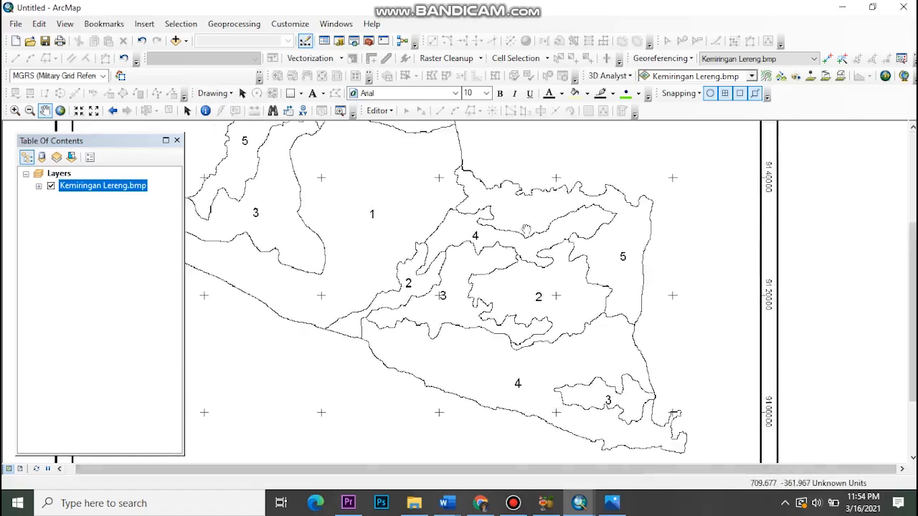
drag(436, 278, 495, 344)
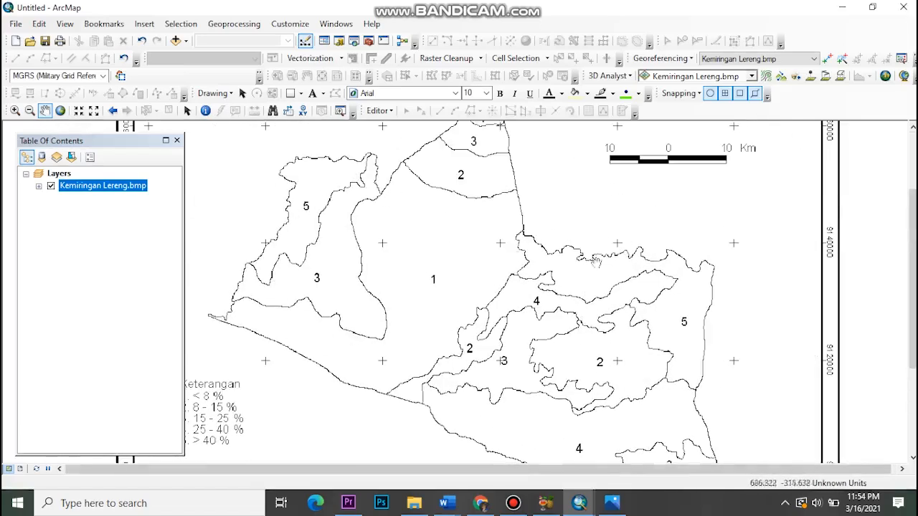
drag(706, 370, 650, 275)
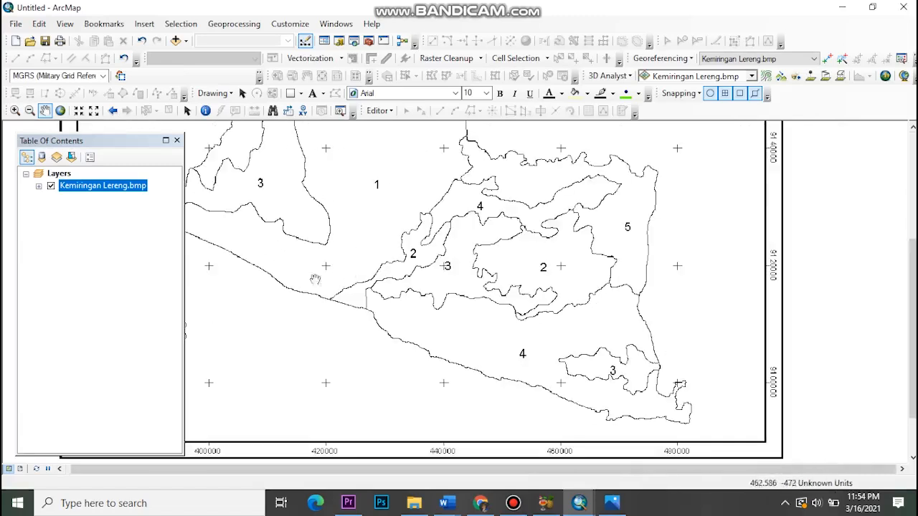
drag(315, 280, 395, 350)
drag(372, 216, 266, 323)
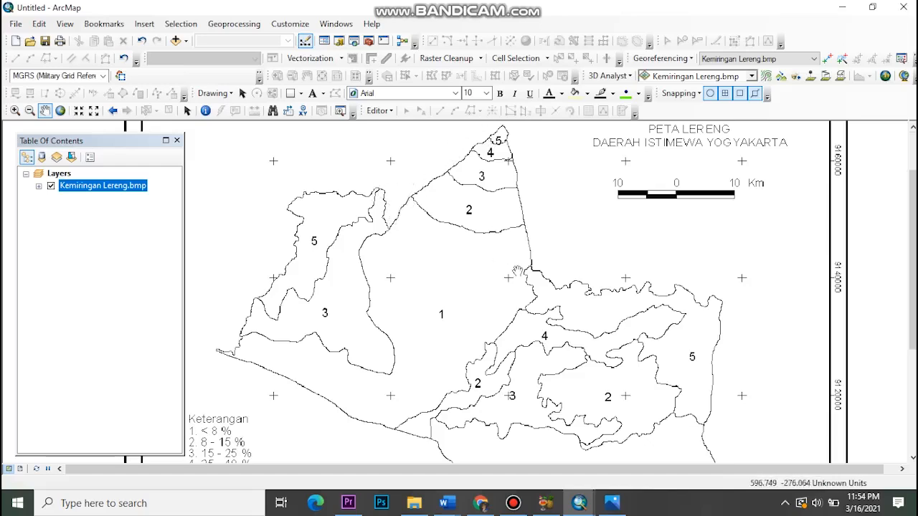
drag(518, 271, 459, 269)
drag(414, 290, 450, 289)
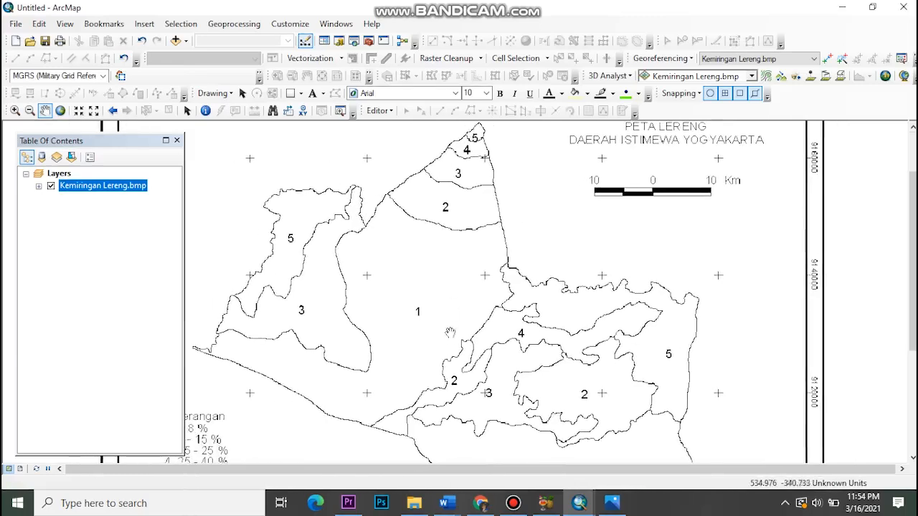
drag(449, 332, 511, 325)
drag(446, 305, 460, 303)
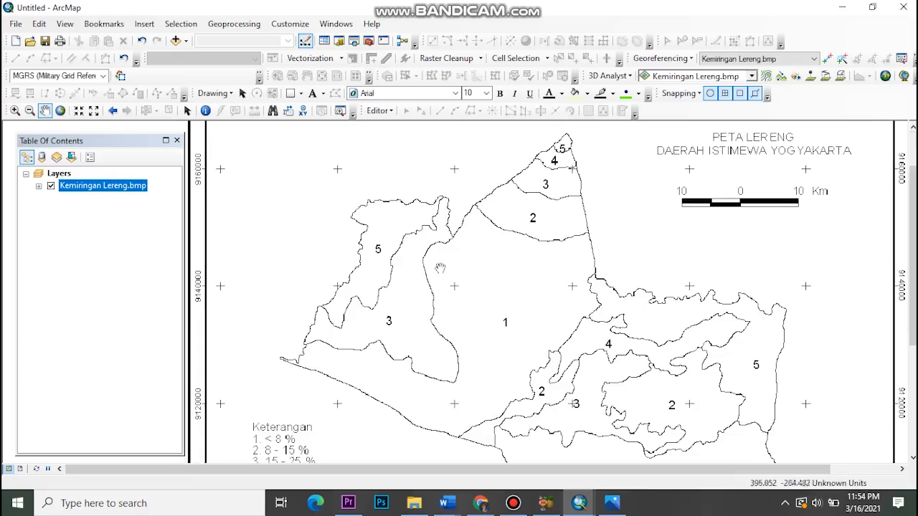
drag(441, 268, 450, 338)
drag(547, 360, 542, 309)
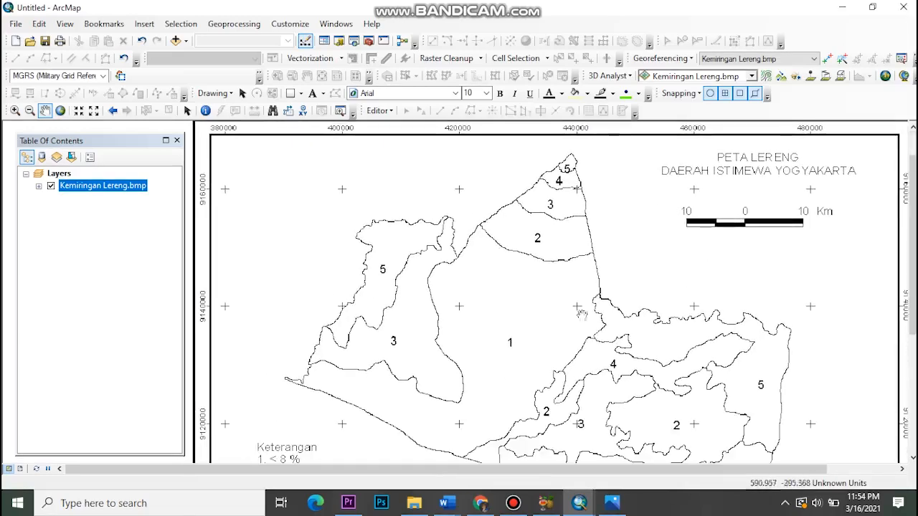
Set the data frame's coordinate system to the projected system WGS 1984 UTM Zone 49S
click(66, 24)
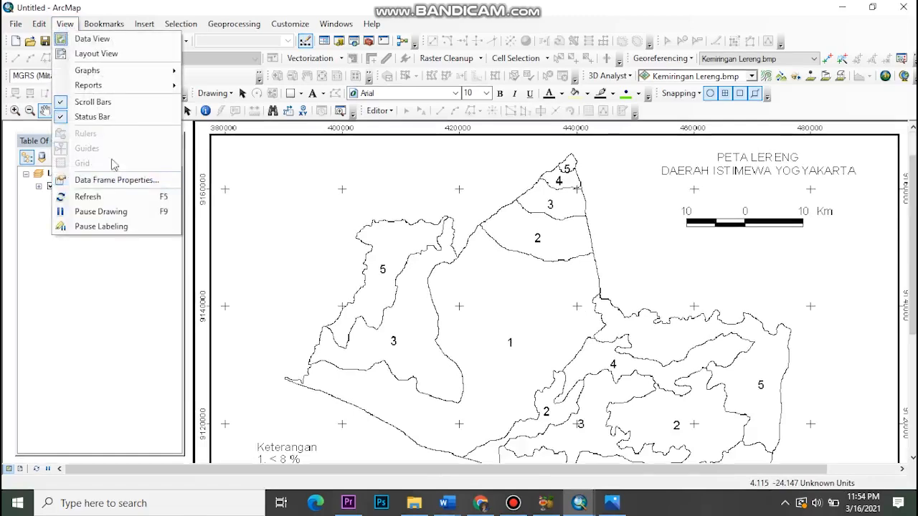
click(119, 182)
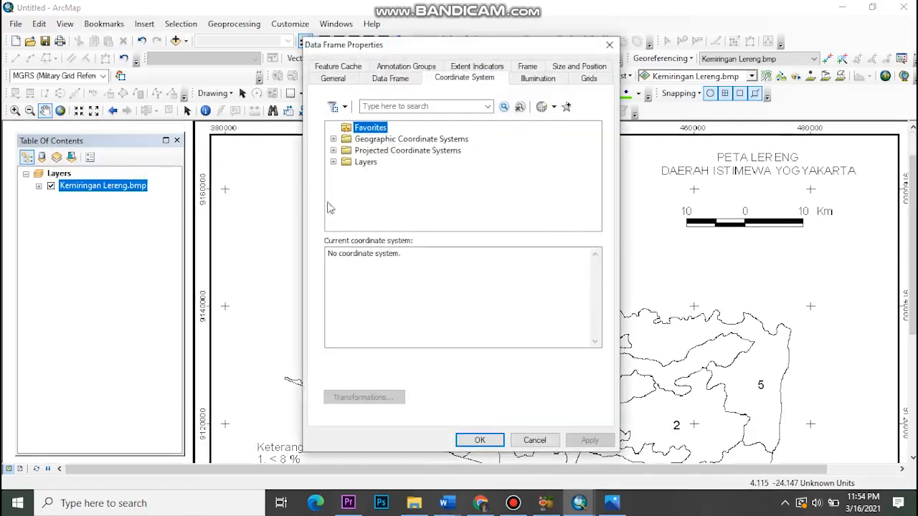
double_click(393, 152)
scroll(423, 201, down, 2)
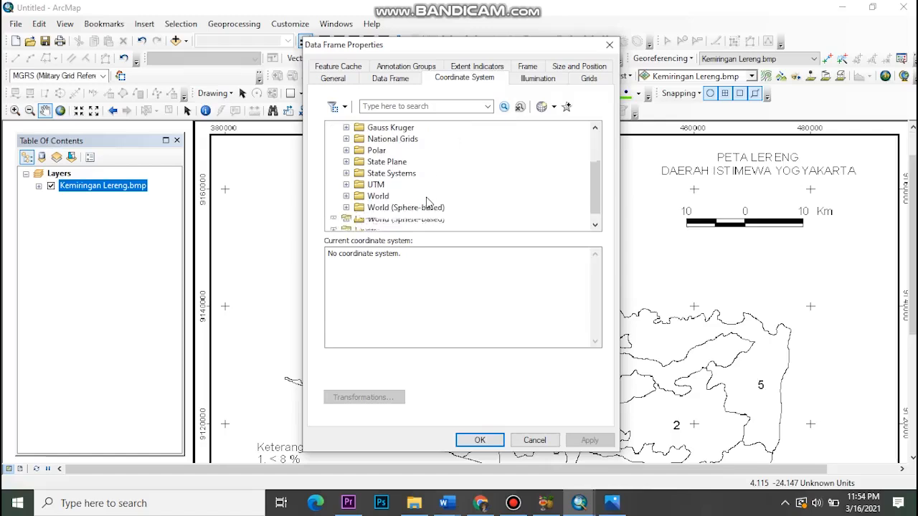
double_click(378, 185)
scroll(390, 187, down, 2)
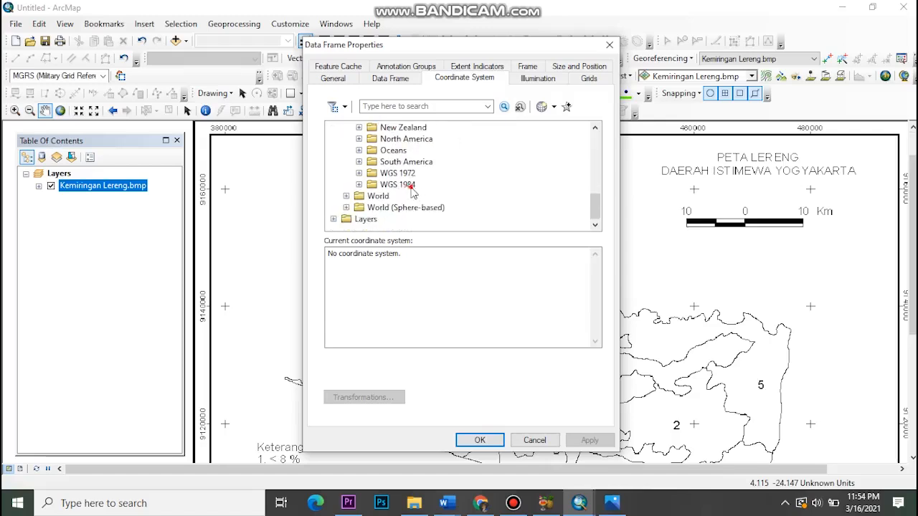
double_click(398, 184)
scroll(439, 185, down, 1)
double_click(439, 185)
scroll(459, 190, down, 5)
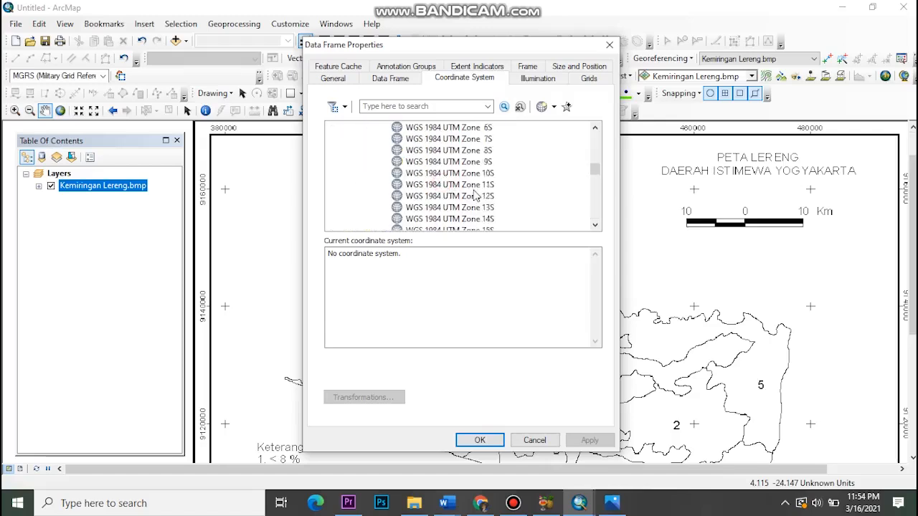
scroll(475, 196, down, 6)
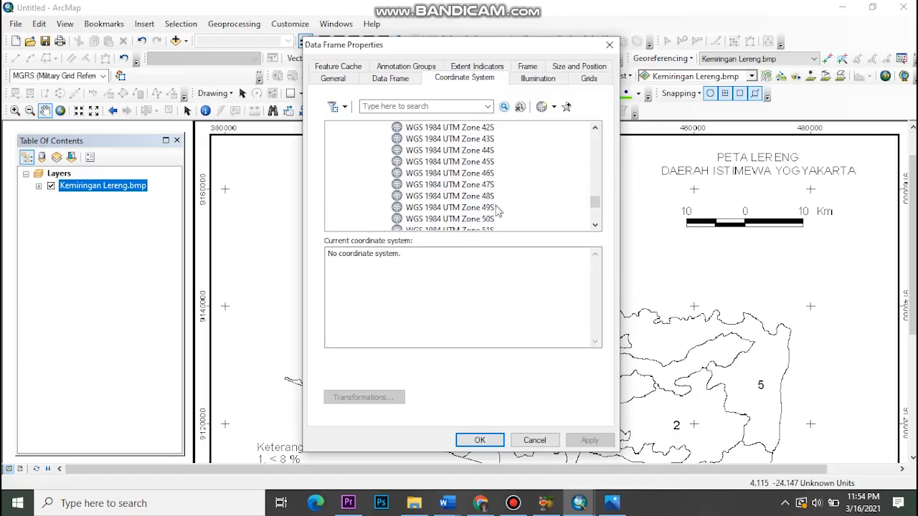
click(483, 207)
click(480, 439)
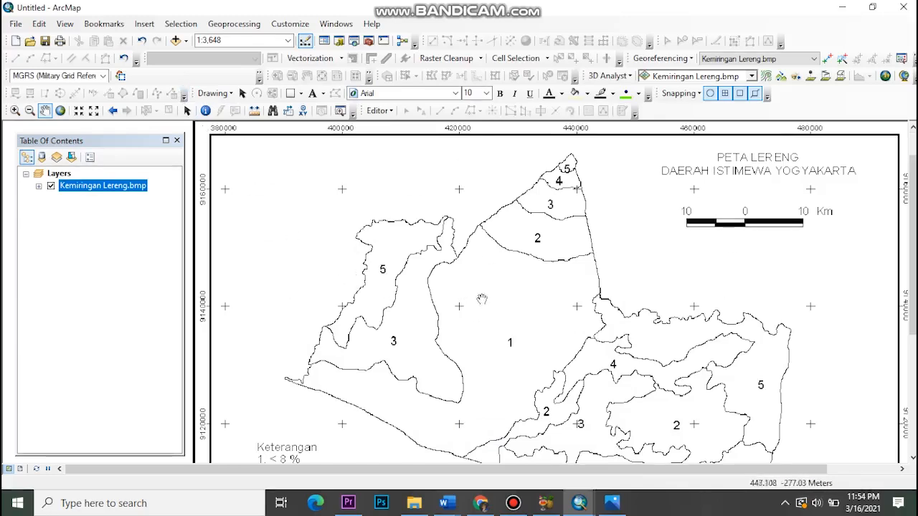
Open a magnified viewer window on the grid cross where the 400000 and 9160000 coordinate lines meet
drag(475, 299, 459, 277)
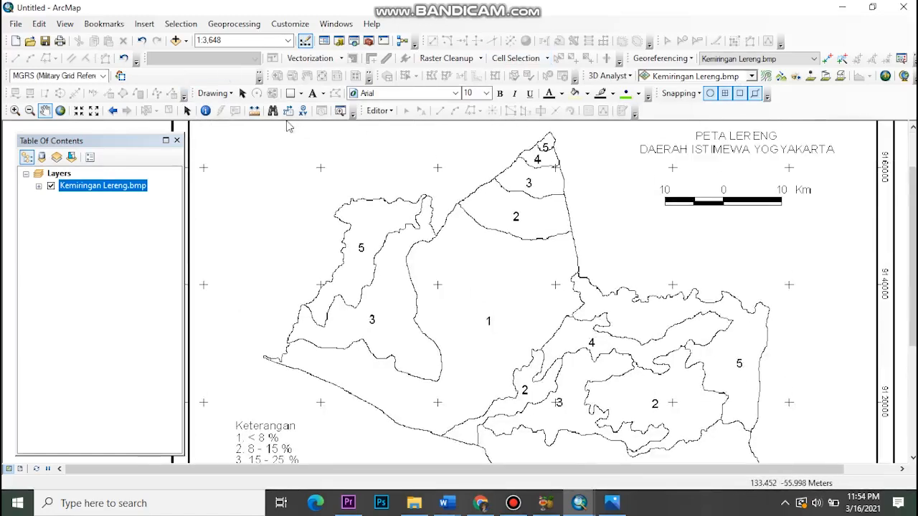
click(341, 111)
scroll(309, 197, up, 2)
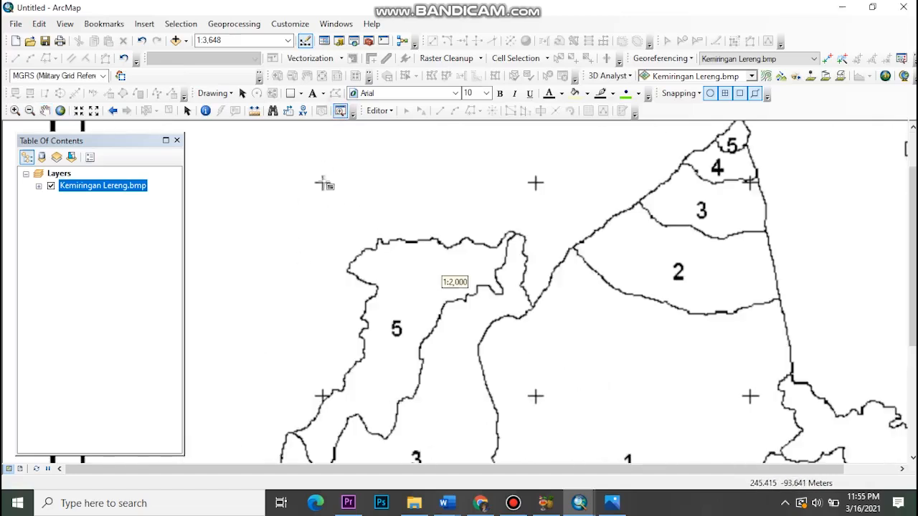
scroll(322, 181, down, 1)
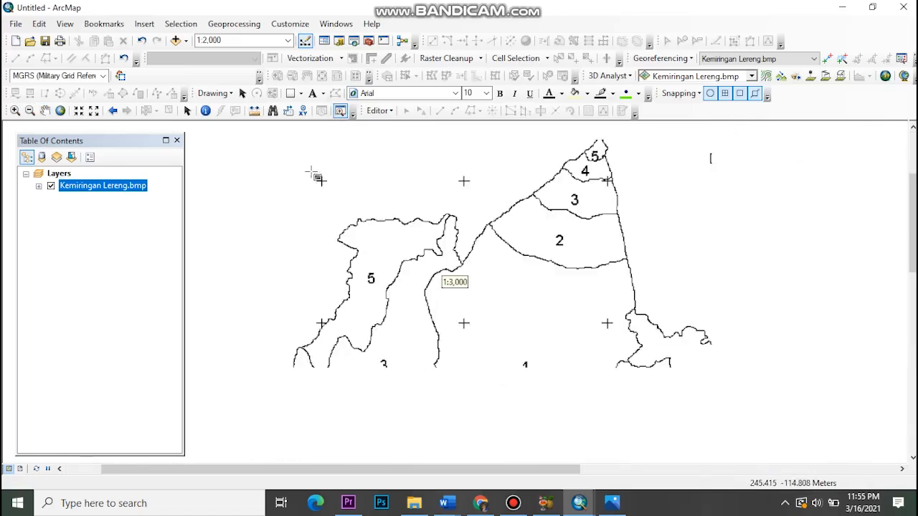
click(322, 181)
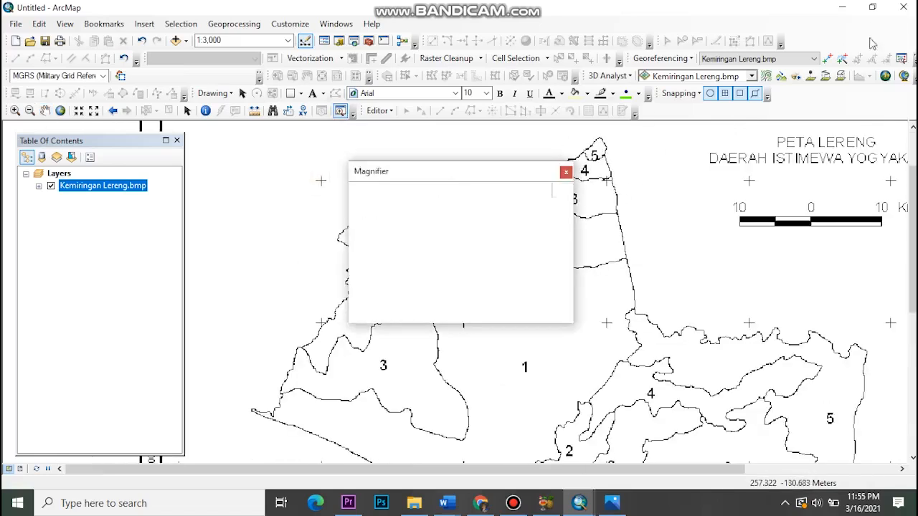
Add a georeferencing control point at the magnified cross's centre with coordinates X 400000 and Y 9160000
click(831, 60)
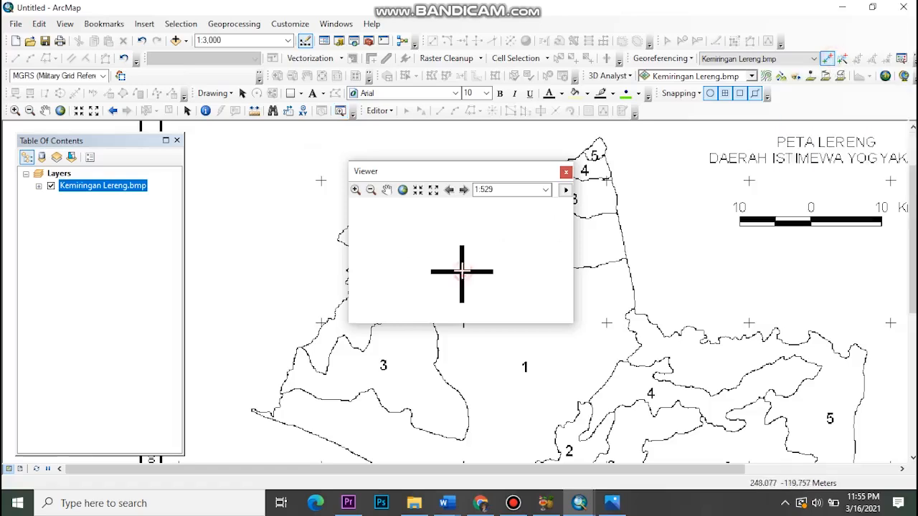
click(462, 270)
right_click(462, 271)
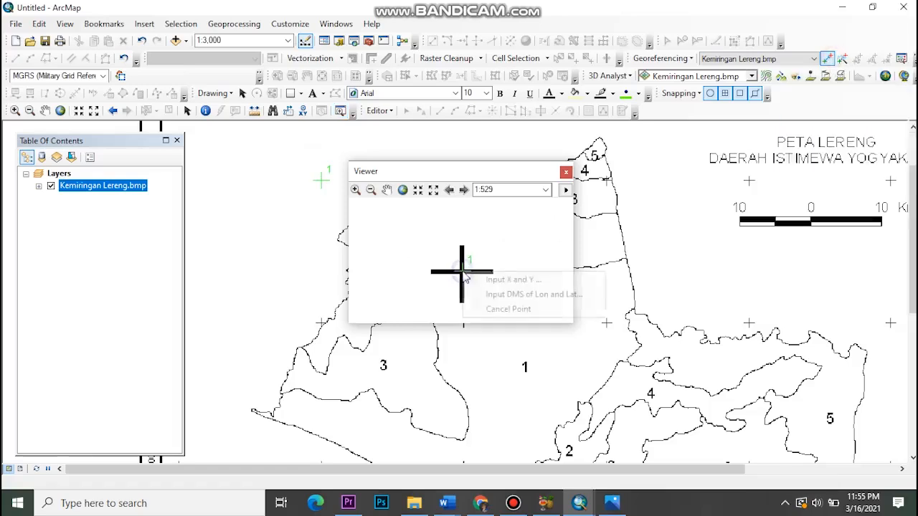
click(502, 280)
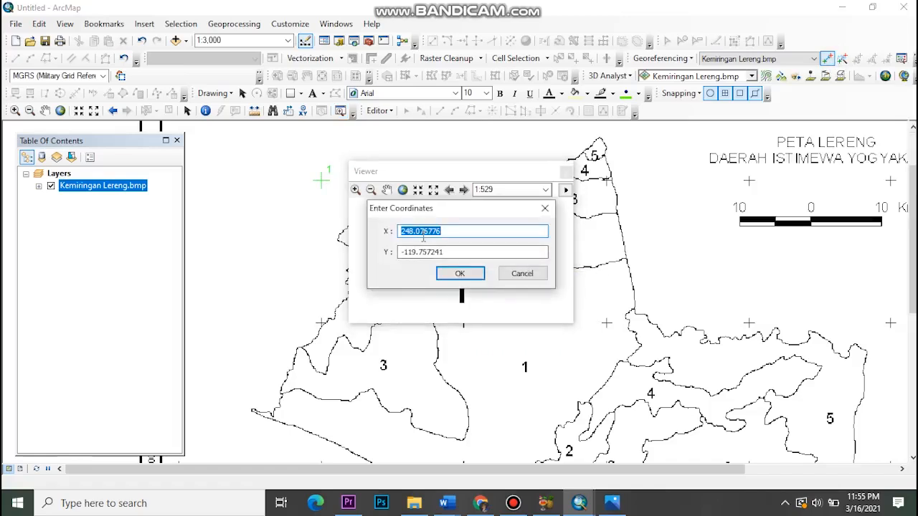
text(400000)
drag(451, 248, 400, 252)
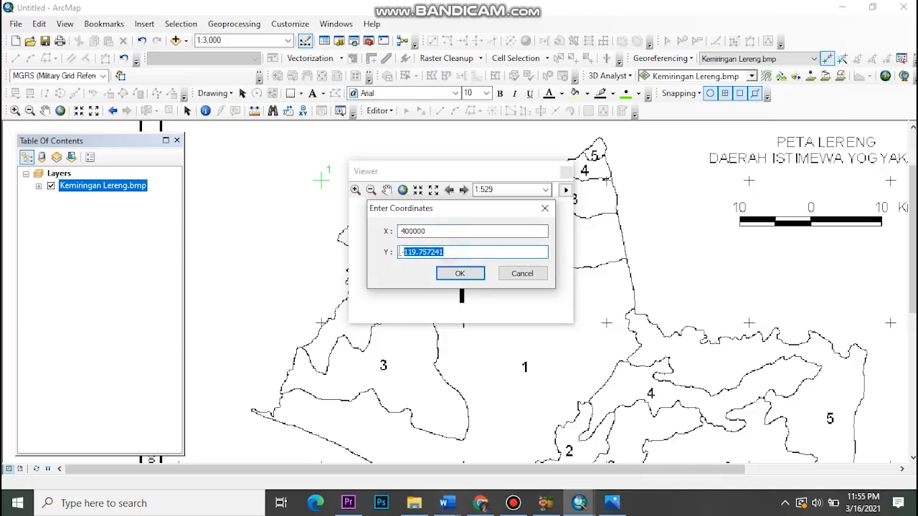
key(BackSpace)
text(9160000)
click(459, 273)
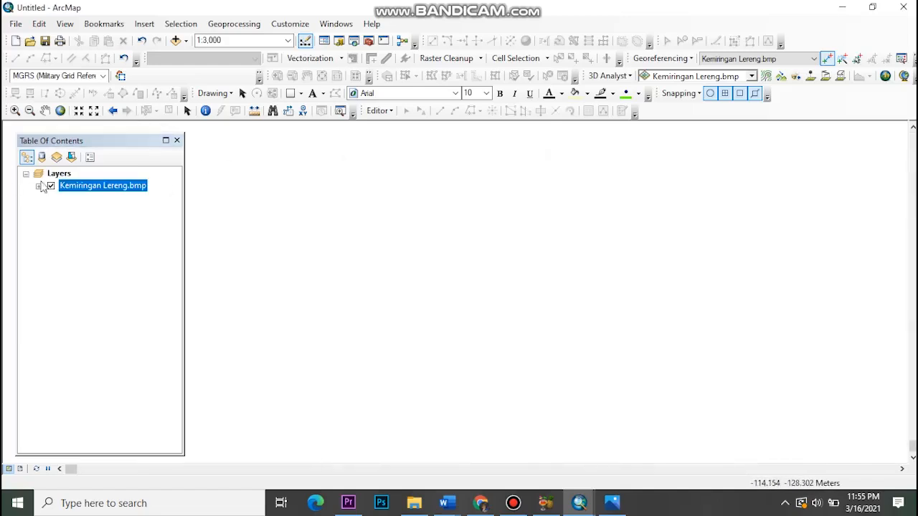
Zoom to the Kemiringan Lereng.bmp layer at 1:5,000 and check the first control point on its grid cross
right_click(79, 189)
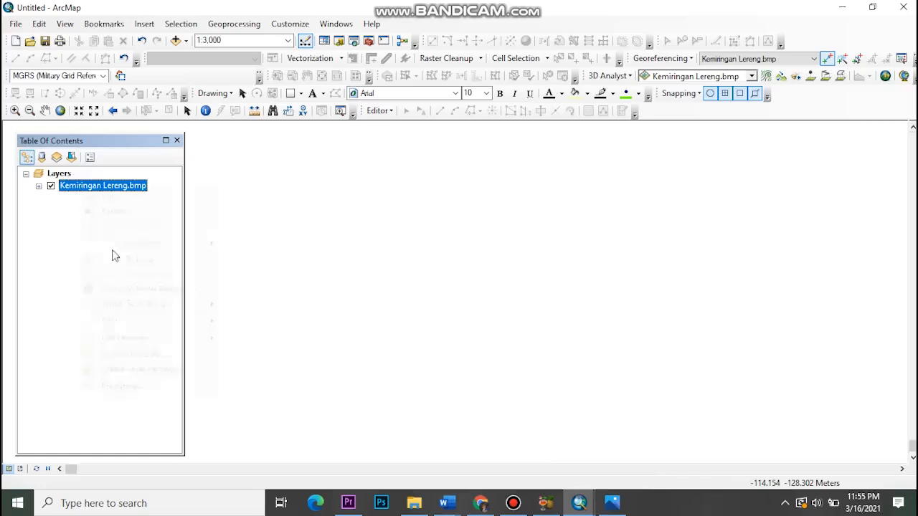
click(167, 256)
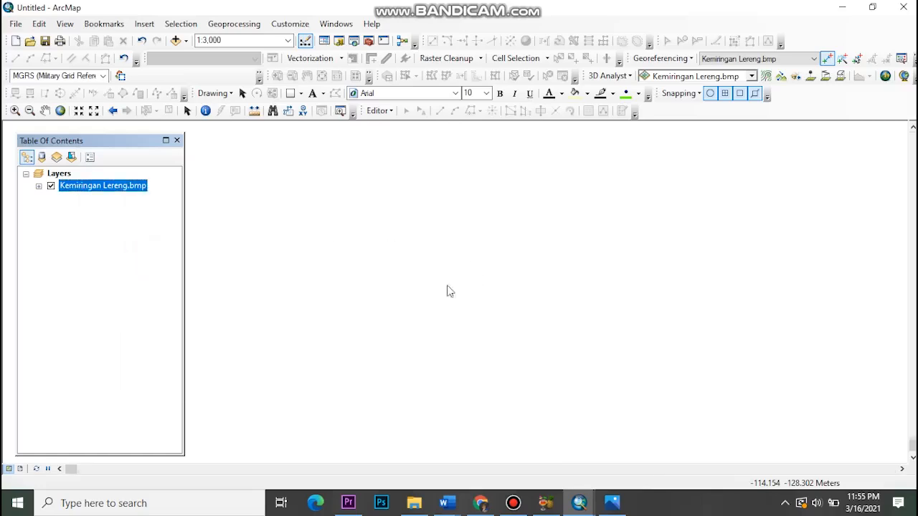
scroll(370, 167, down, 1)
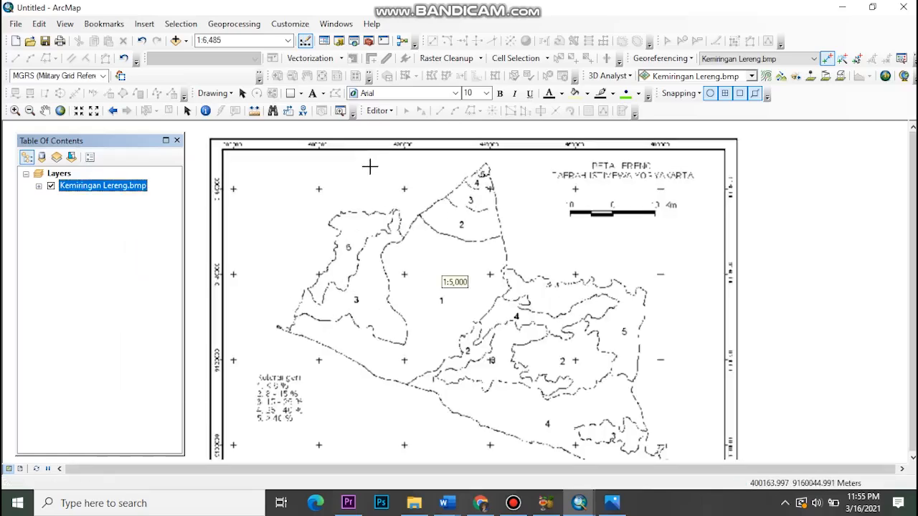
click(319, 189)
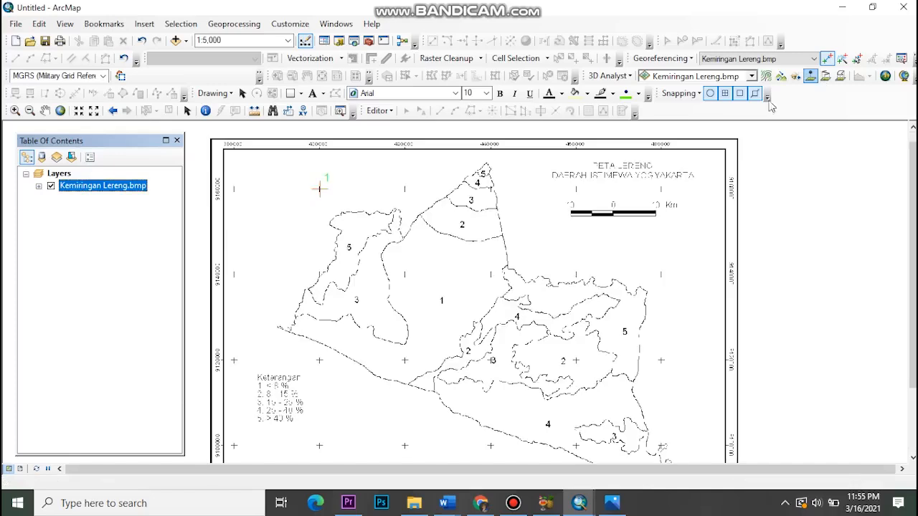
Magnify the grid cross where the 420000 and 9160000 lines meet and place a control point at its centre
click(339, 113)
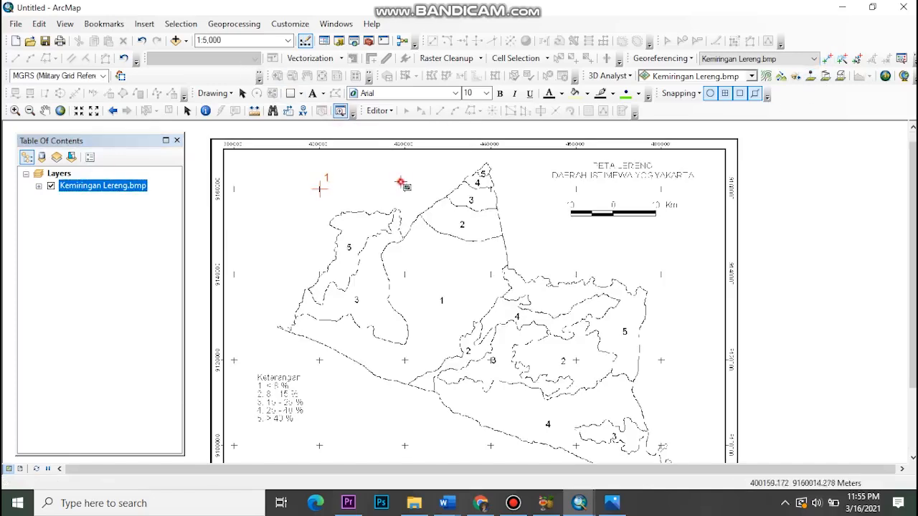
click(405, 188)
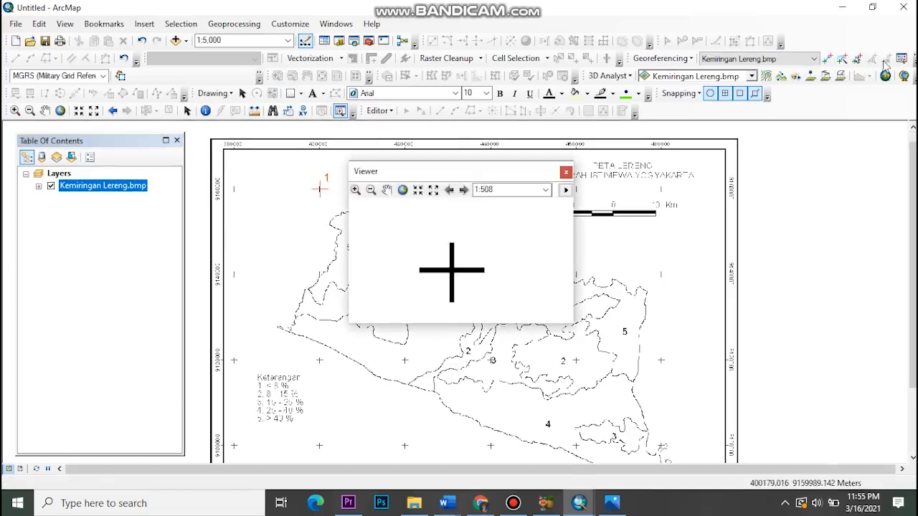
click(829, 60)
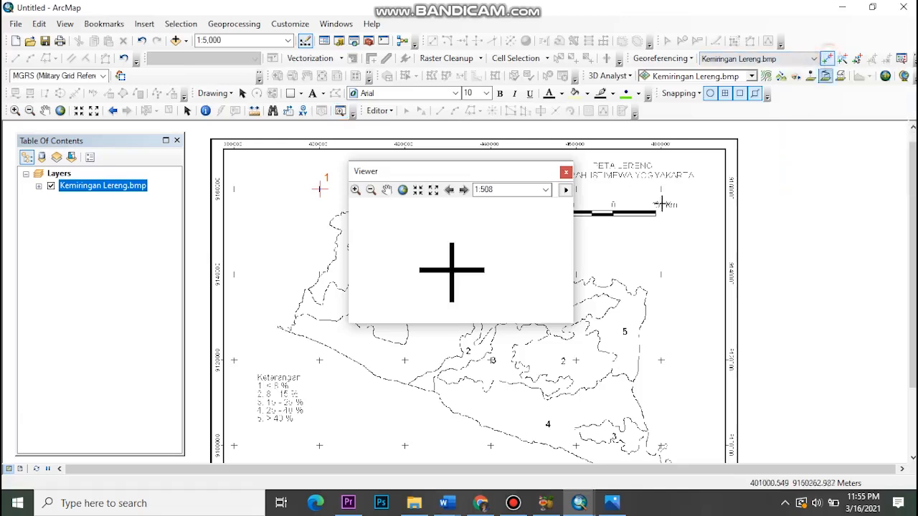
click(452, 270)
right_click(452, 270)
click(473, 279)
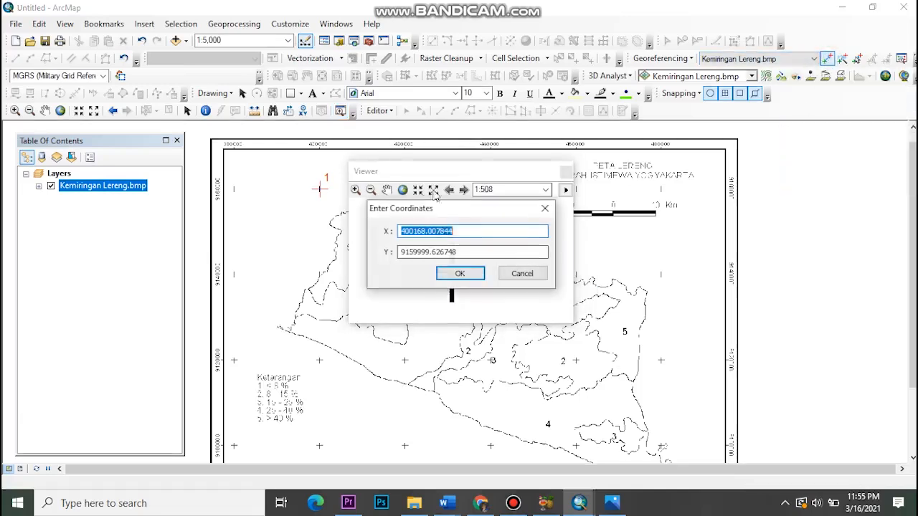
Set the second control point's coordinates to X 420000 and Y 9160000, and close the viewer window
key(BackSpace)
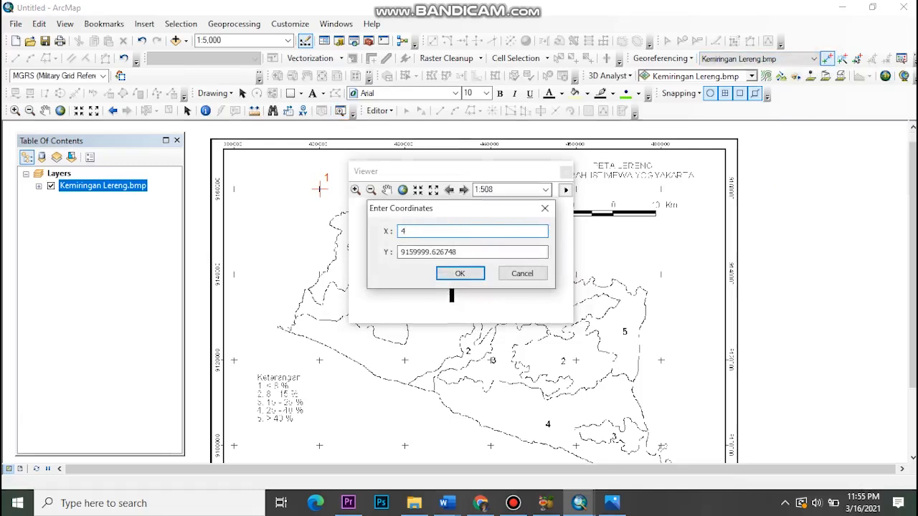
text(420000)
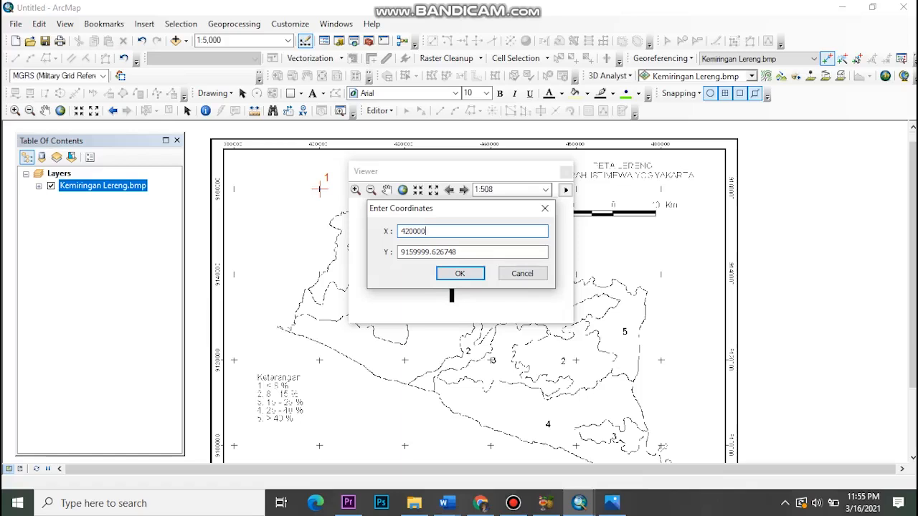
drag(495, 252, 404, 252)
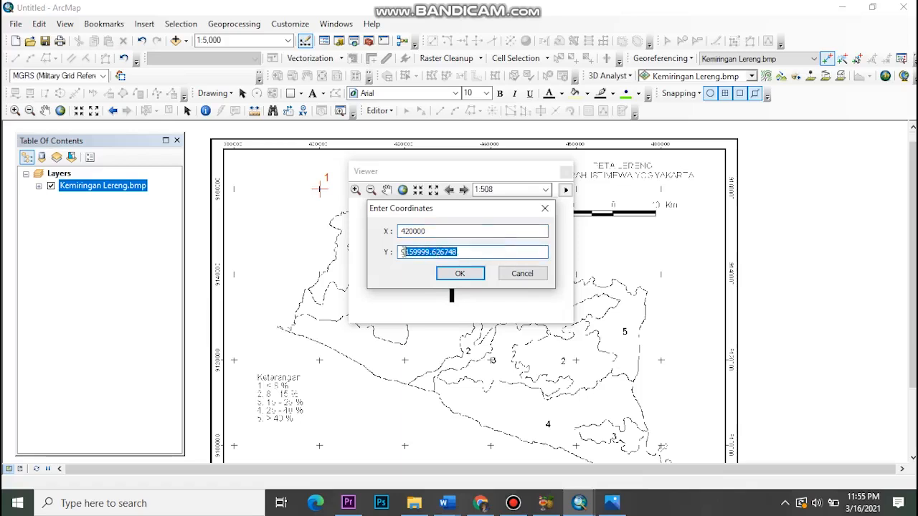
key(BackSpace)
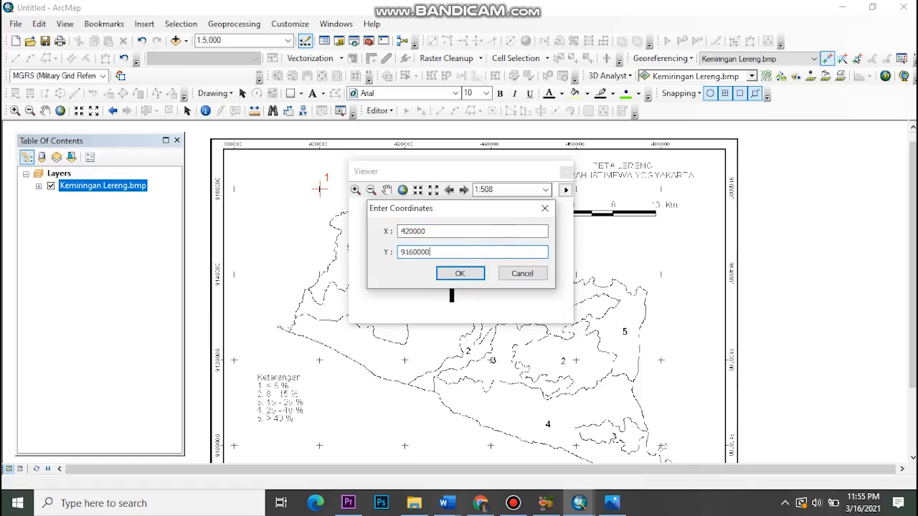
click(461, 273)
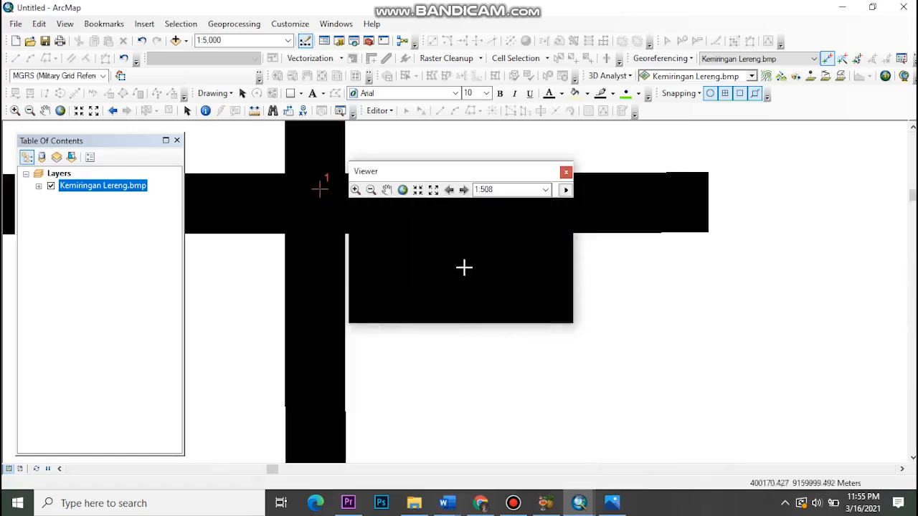
click(567, 172)
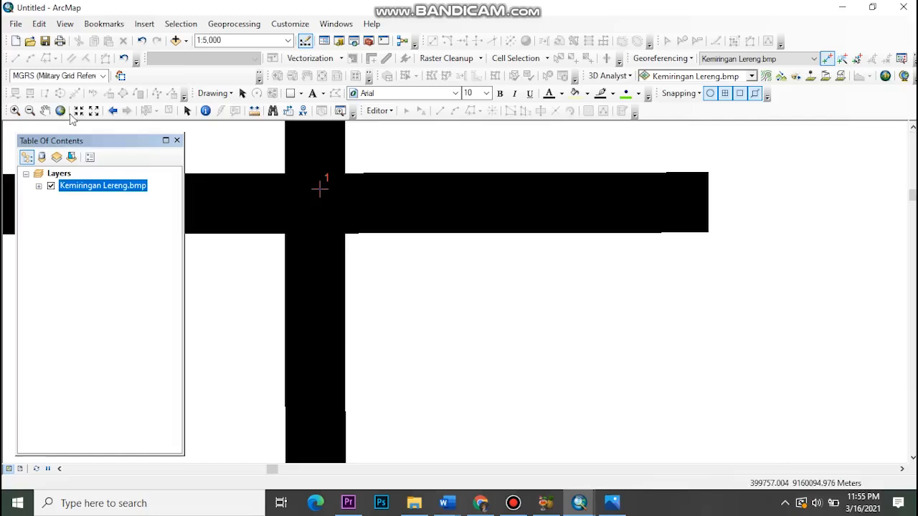
Zoom to the Kemiringan Lereng.bmp layer and open a magnified viewer on the grid cross at 400000, 9140000
right_click(112, 192)
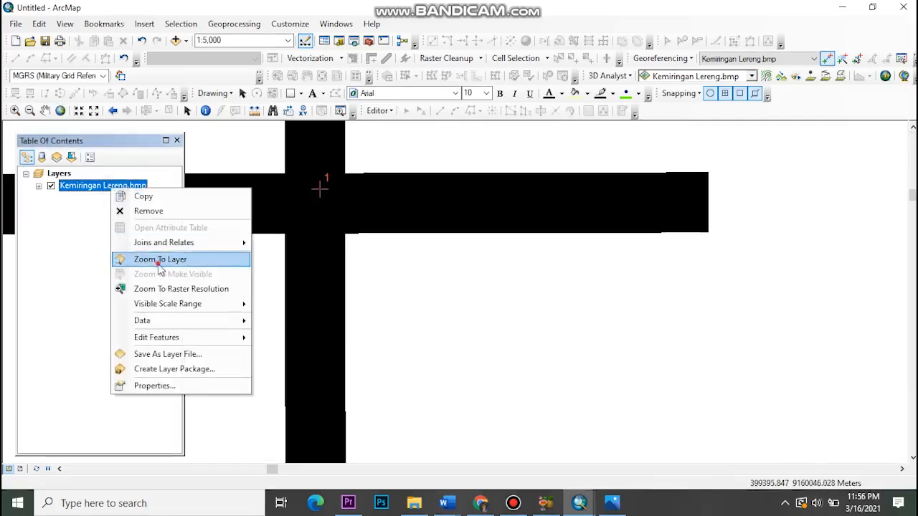
click(157, 262)
scroll(349, 225, up, 2)
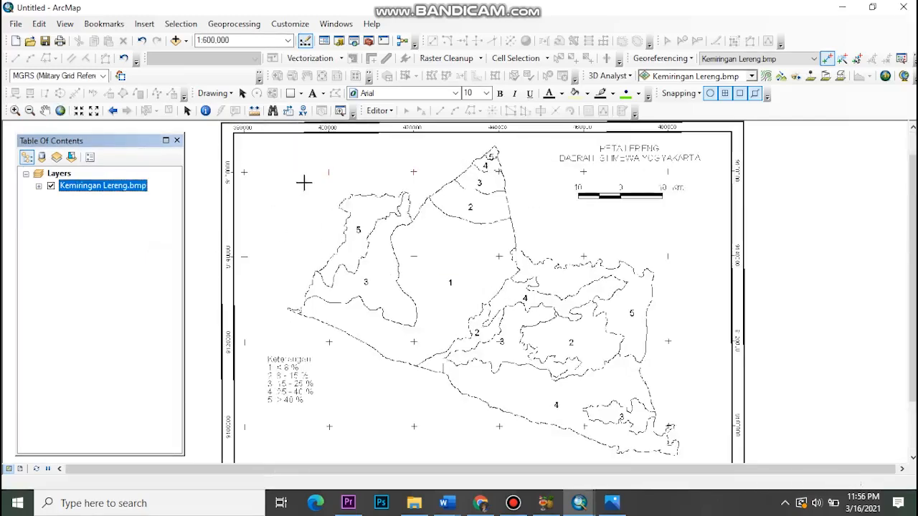
scroll(337, 201, up, 1)
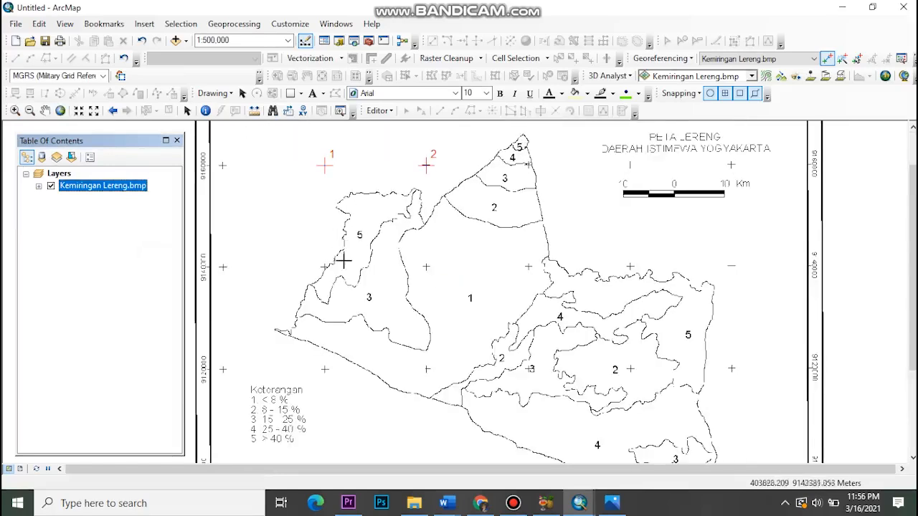
click(341, 113)
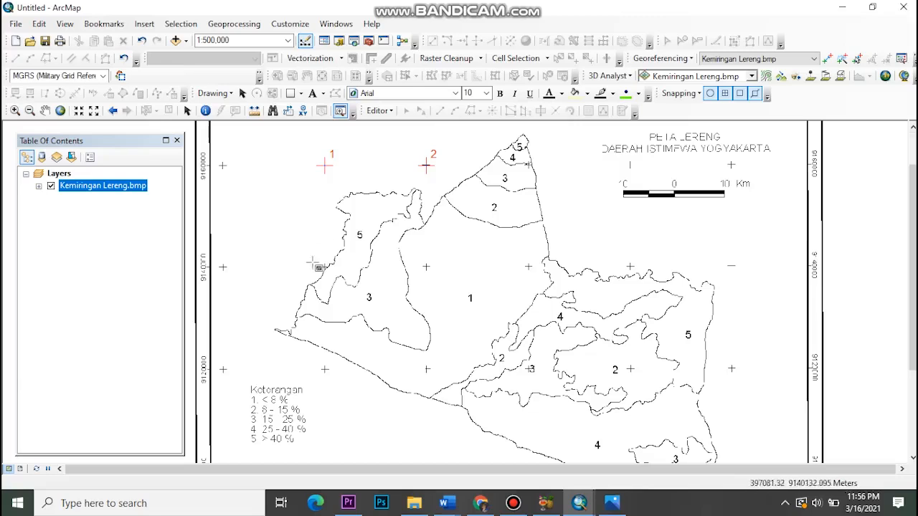
click(357, 273)
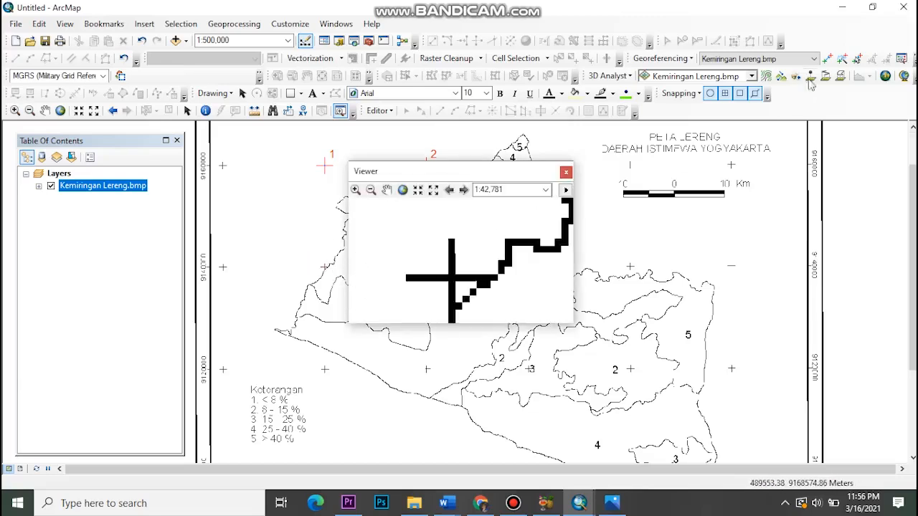
Add a third control point at the magnified cross's centre, accept its proposed coordinates and close the viewer
click(828, 59)
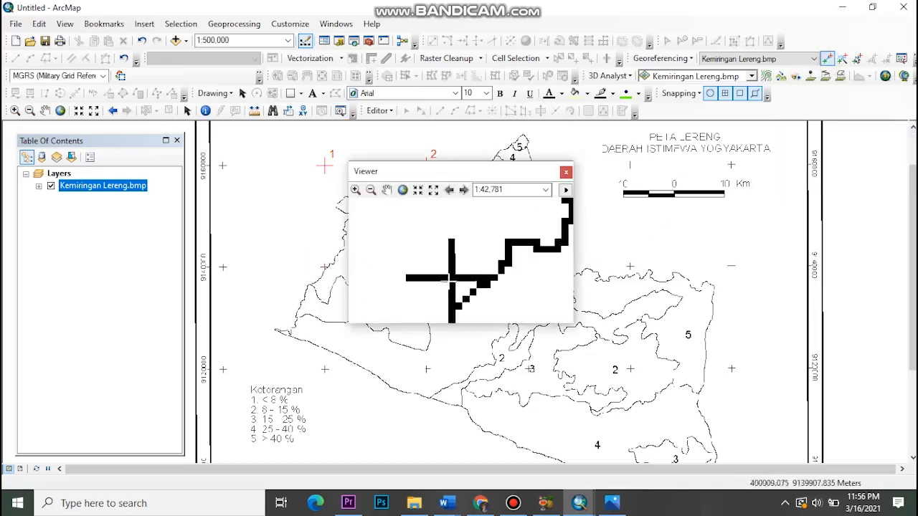
click(452, 278)
right_click(451, 279)
click(475, 285)
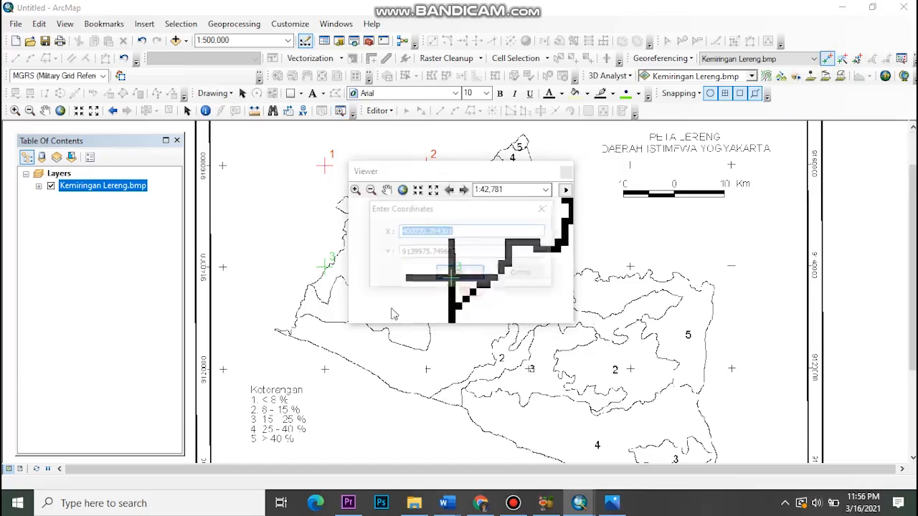
click(462, 275)
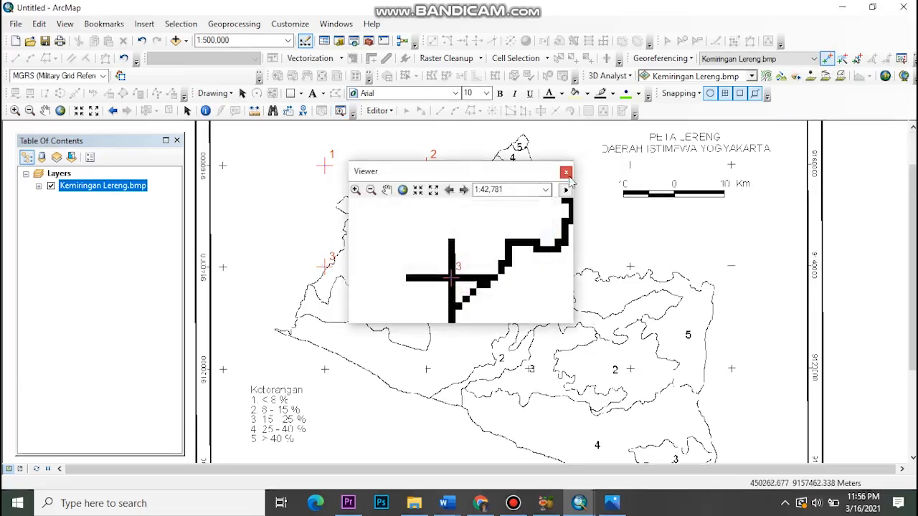
click(566, 171)
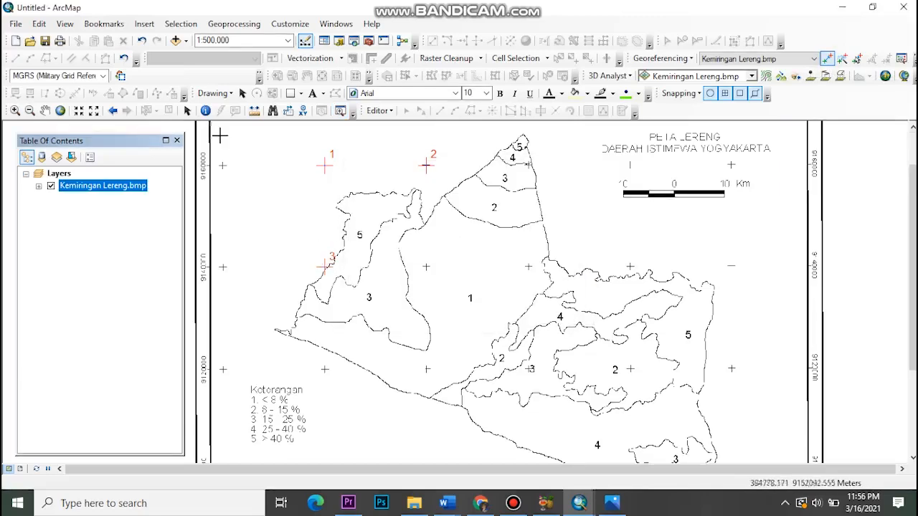
Add a fourth control point on the magnified grid cross at 420000, 9140000, accepting the proposed coordinates, and close the viewer
click(340, 111)
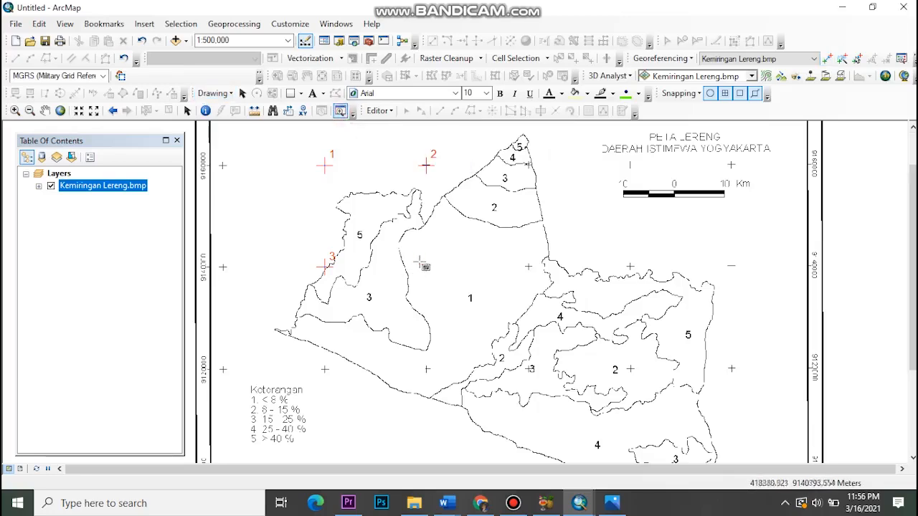
click(430, 271)
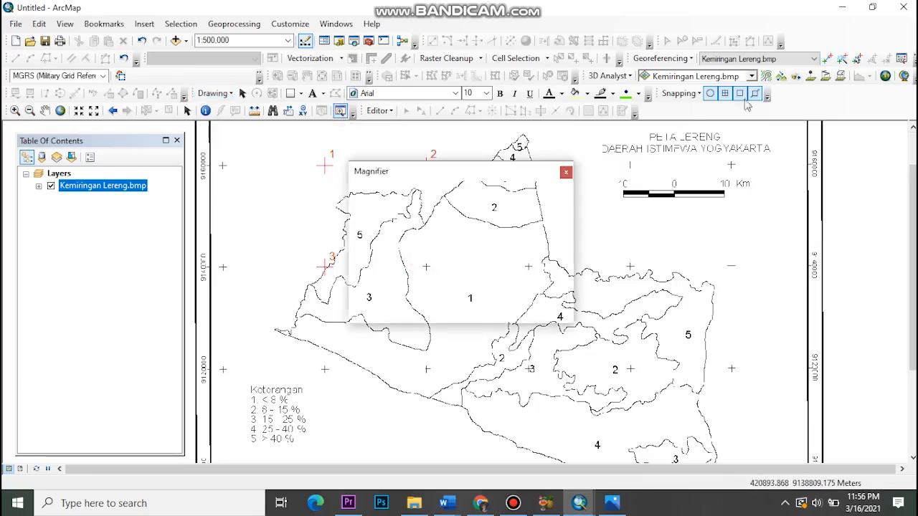
click(827, 58)
click(470, 263)
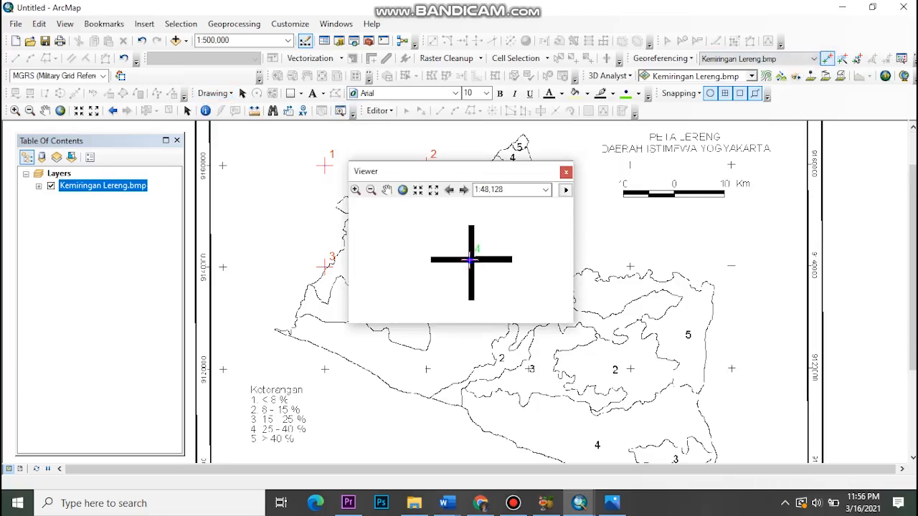
right_click(470, 263)
click(506, 268)
click(463, 273)
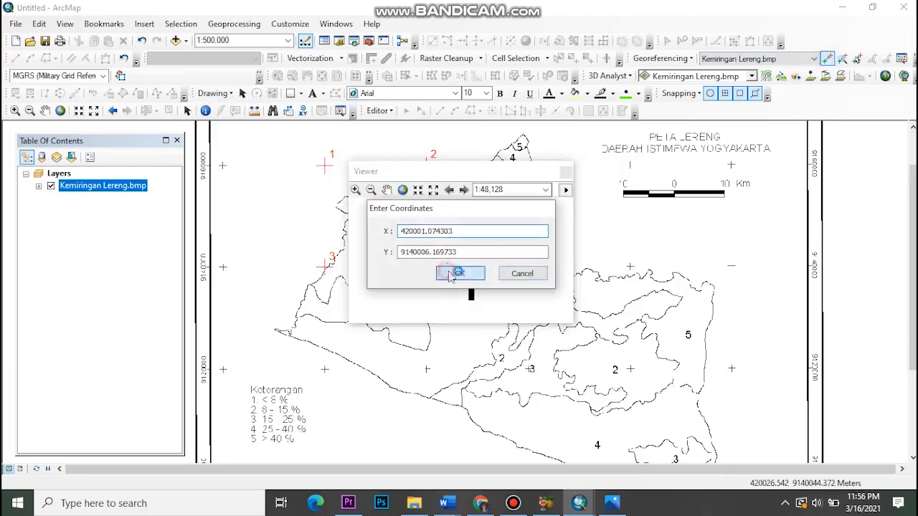
click(566, 173)
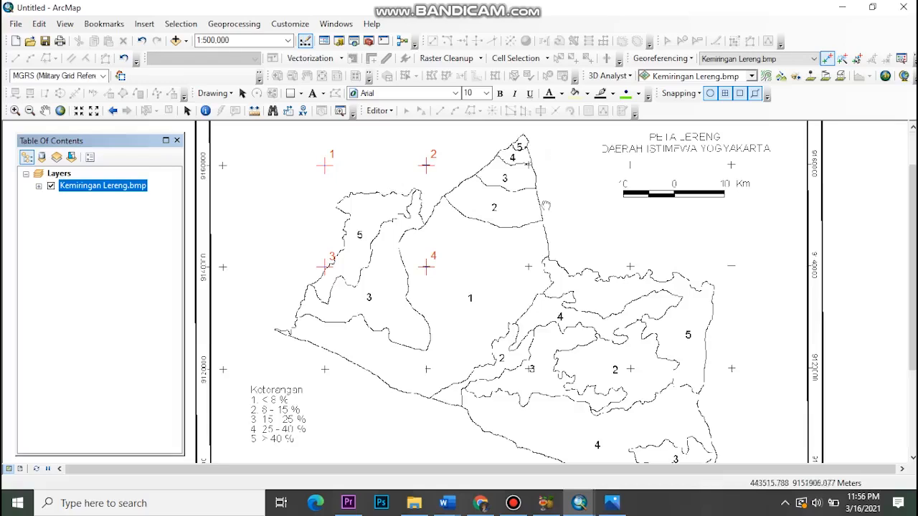
Update the georeferencing of Kemiringan Lereng.bmp with the four control points and check the coordinates at the grid crosses
click(670, 60)
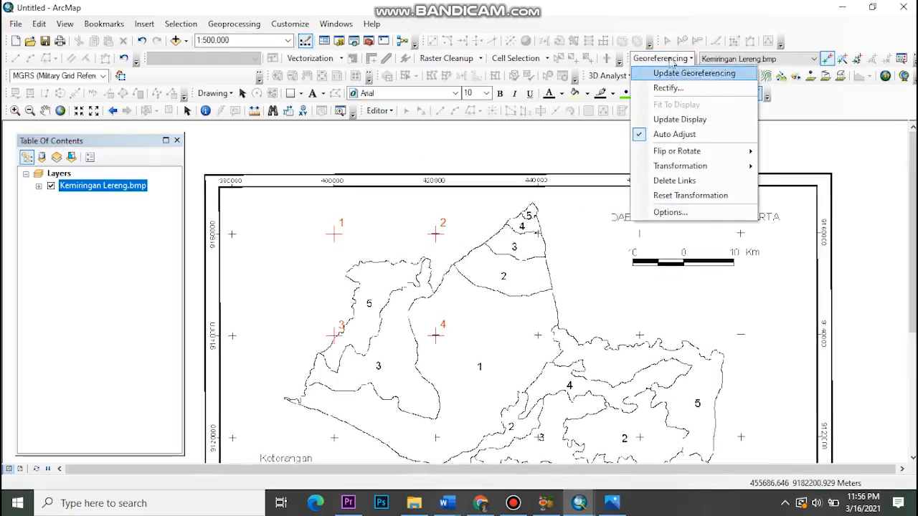
click(668, 62)
click(665, 63)
click(663, 63)
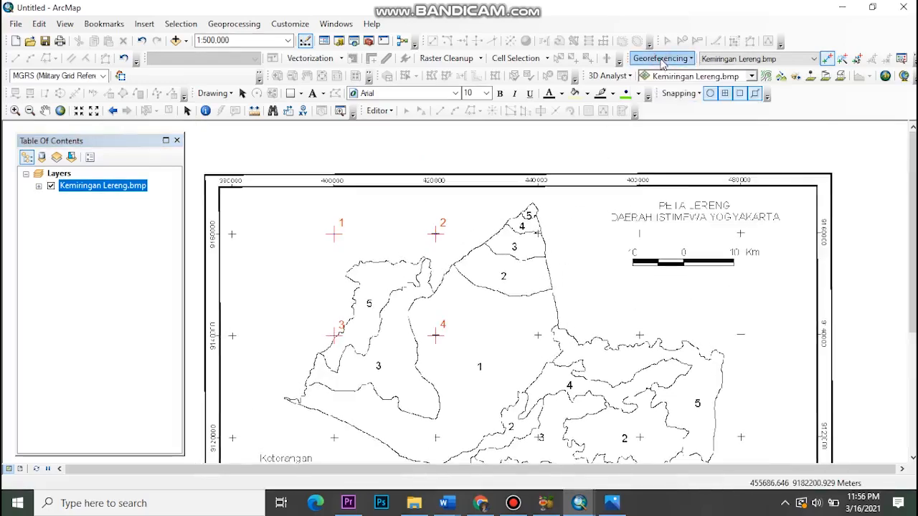
click(663, 63)
click(678, 190)
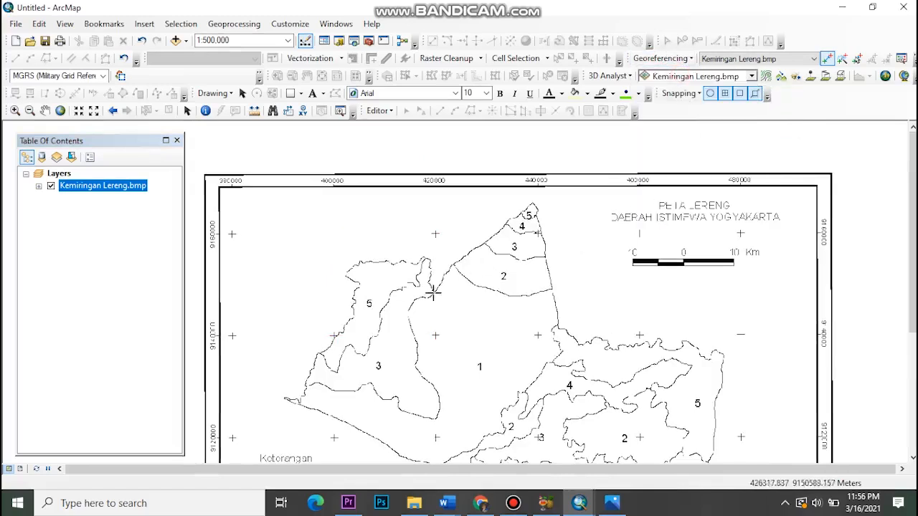
drag(434, 331, 464, 317)
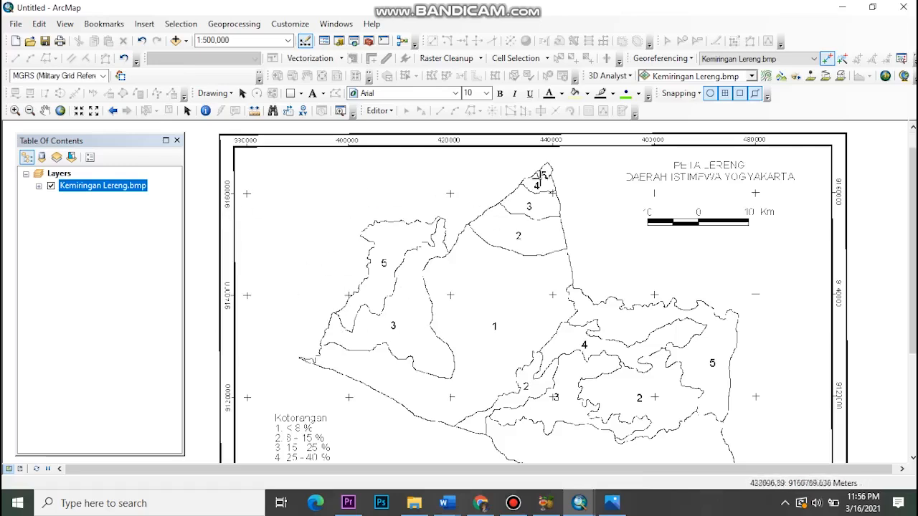
drag(492, 394, 456, 350)
right_click(456, 349)
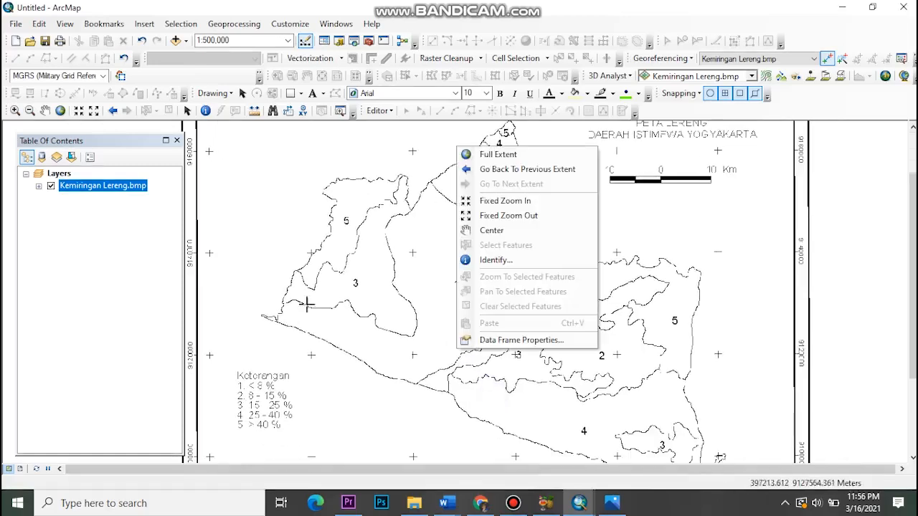
drag(317, 297, 323, 306)
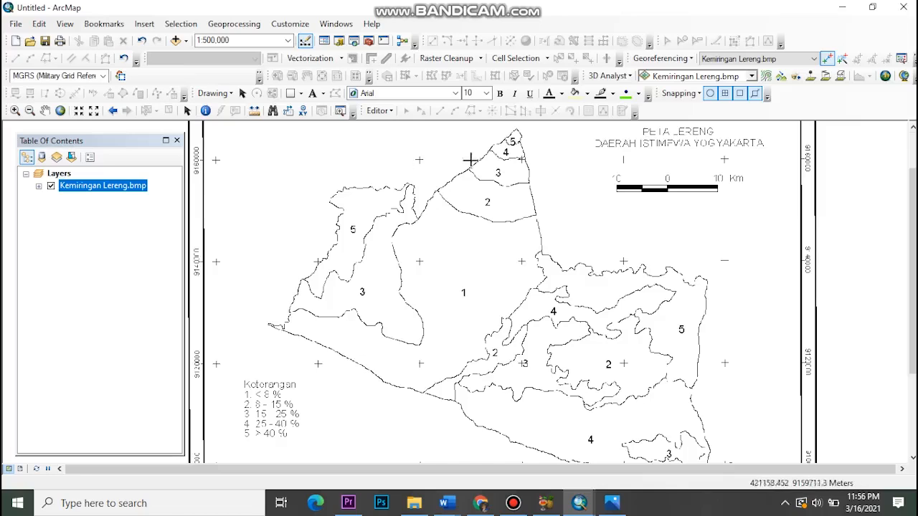
Switch to File Explorer and copy all seven Batas shapefile files from the YOGYAKARTA folder
click(414, 504)
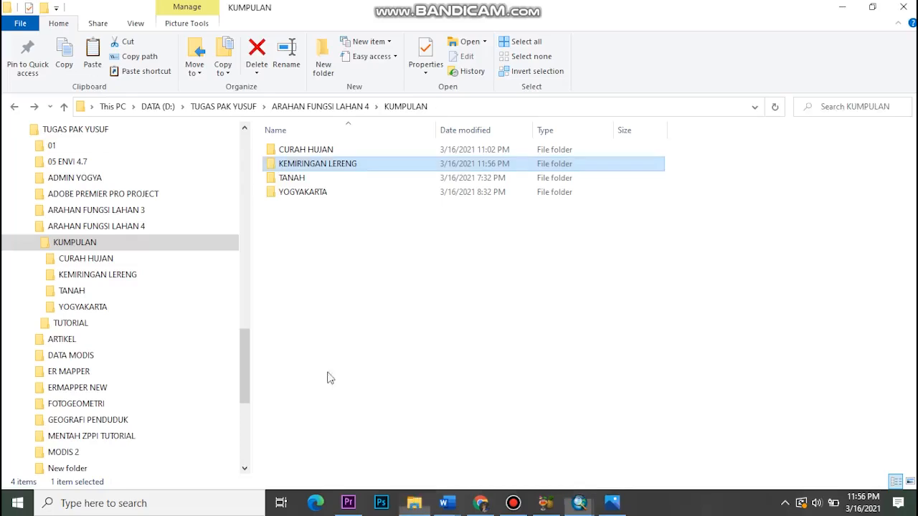
double_click(363, 192)
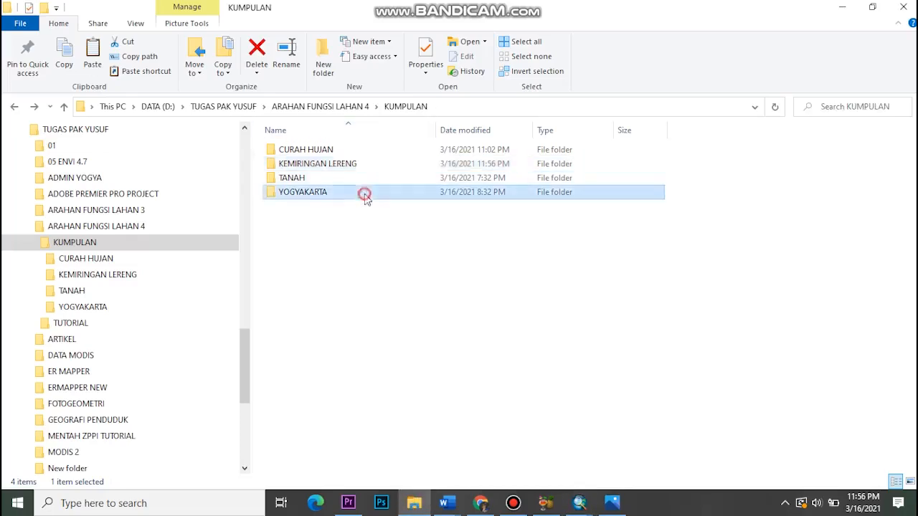
click(297, 177)
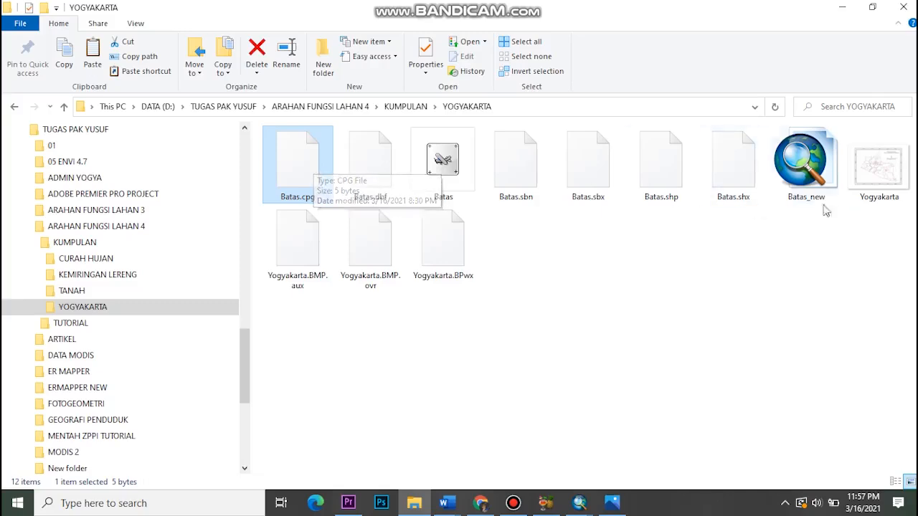
shift+click(746, 185)
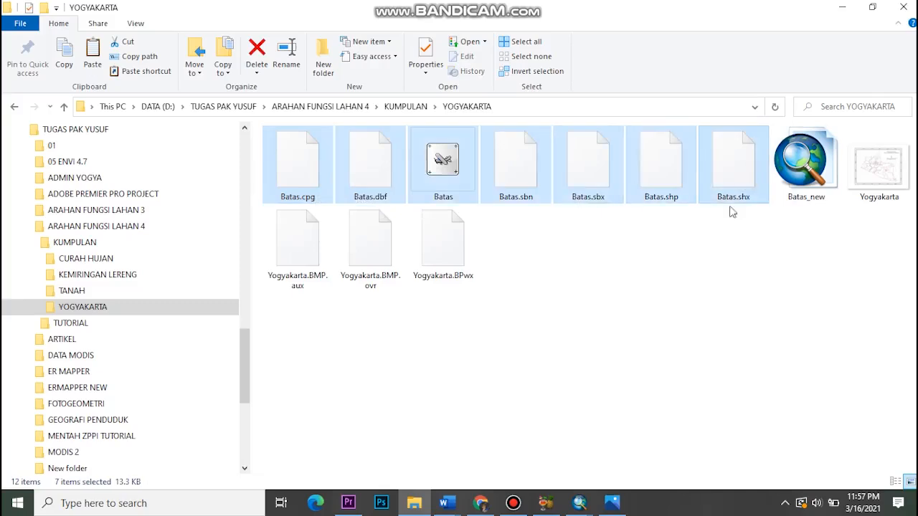
right_click(719, 181)
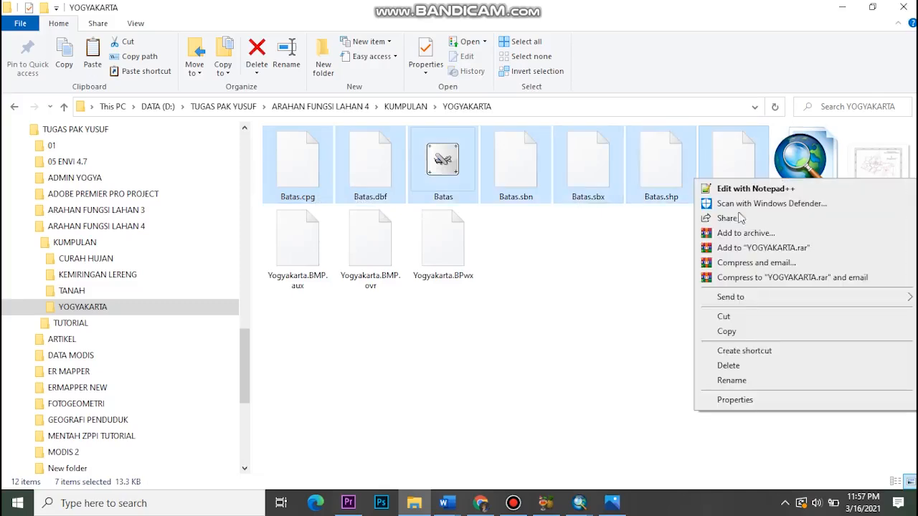
click(750, 329)
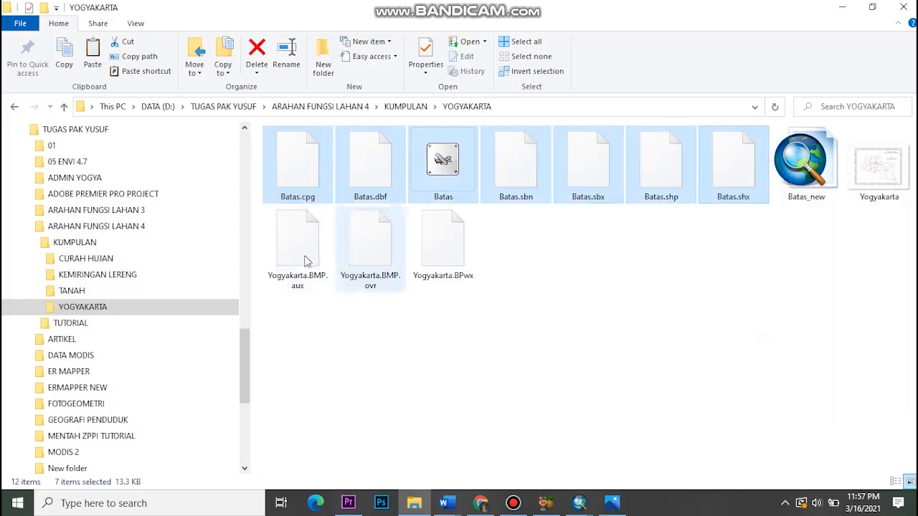
Paste the copied Batas files into the KEMIRINGAN LERENG folder
click(136, 259)
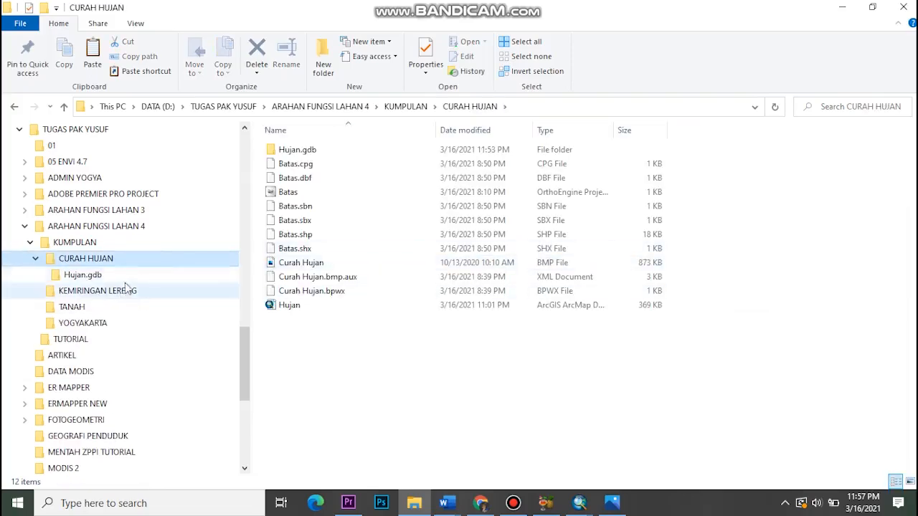
click(123, 290)
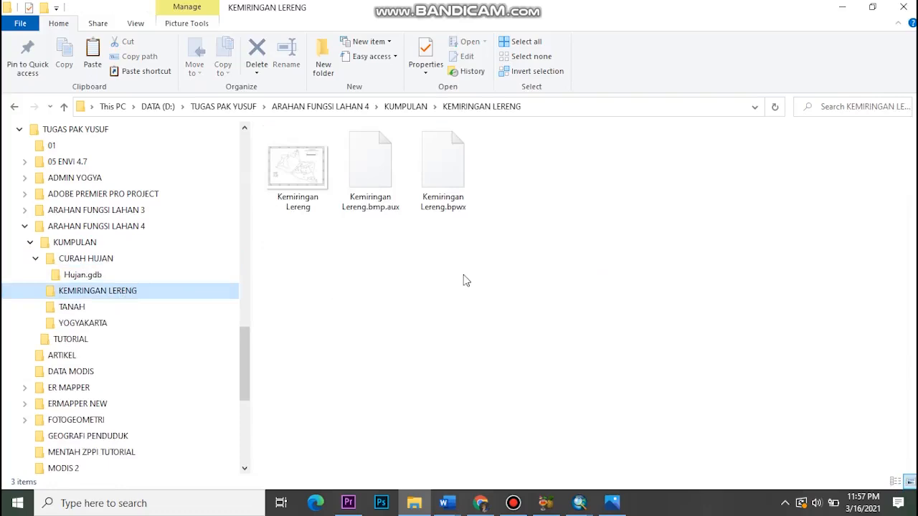
key(ctrl+v)
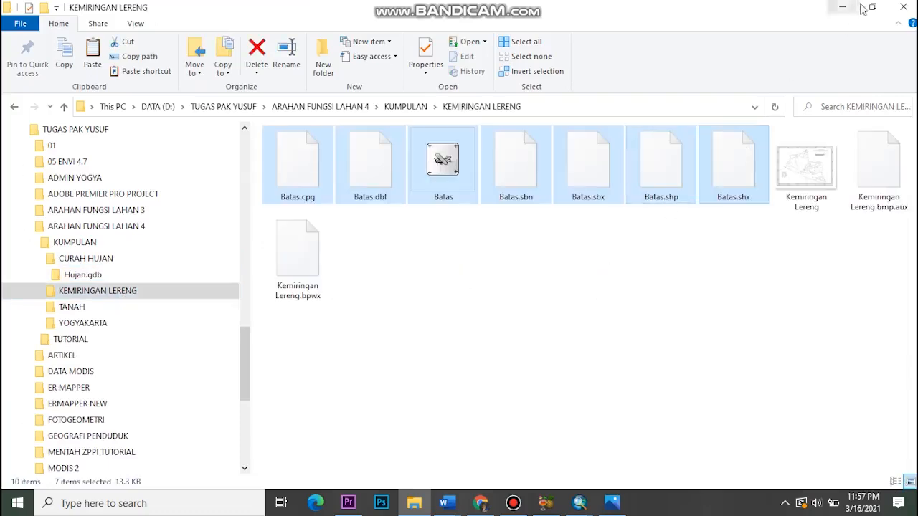
Add the Batas shapefile from the KEMIRINGAN LERENG folder to the ArcMap layers above Kemiringan Lereng.bmp, and minimise the folder window
click(871, 7)
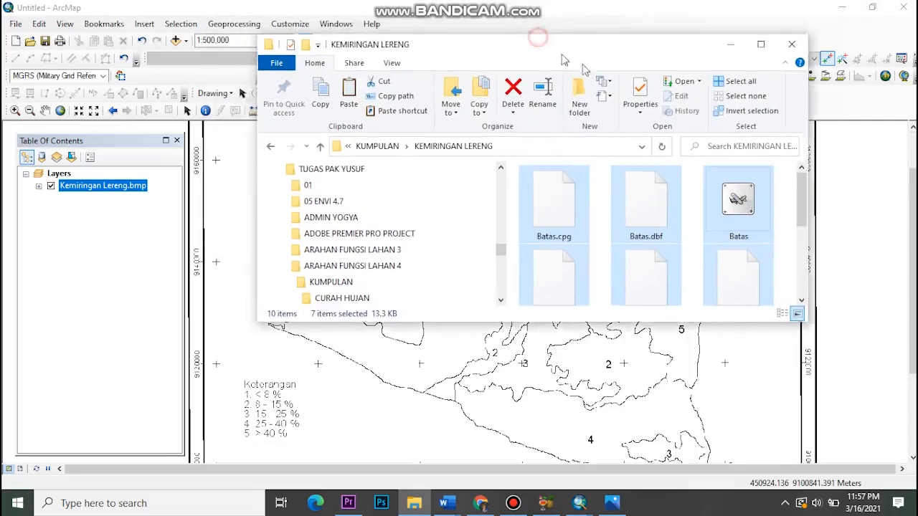
drag(543, 36, 636, 75)
drag(267, 239, 105, 178)
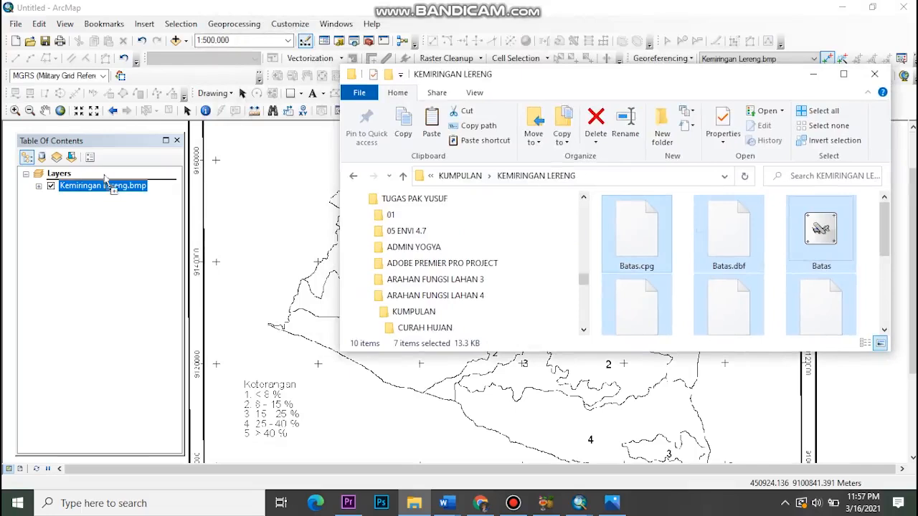
click(822, 76)
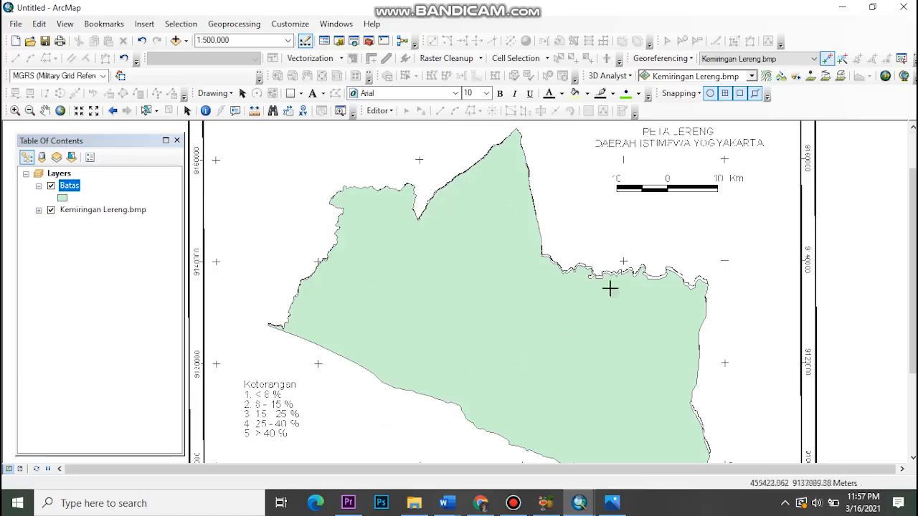
Change the Batas layer's symbol to Hollow with a red outline
click(135, 236)
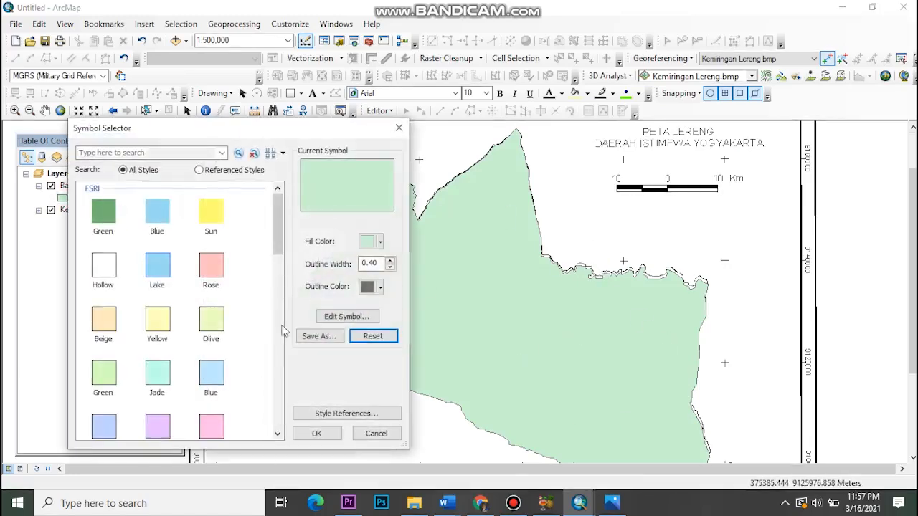
click(107, 267)
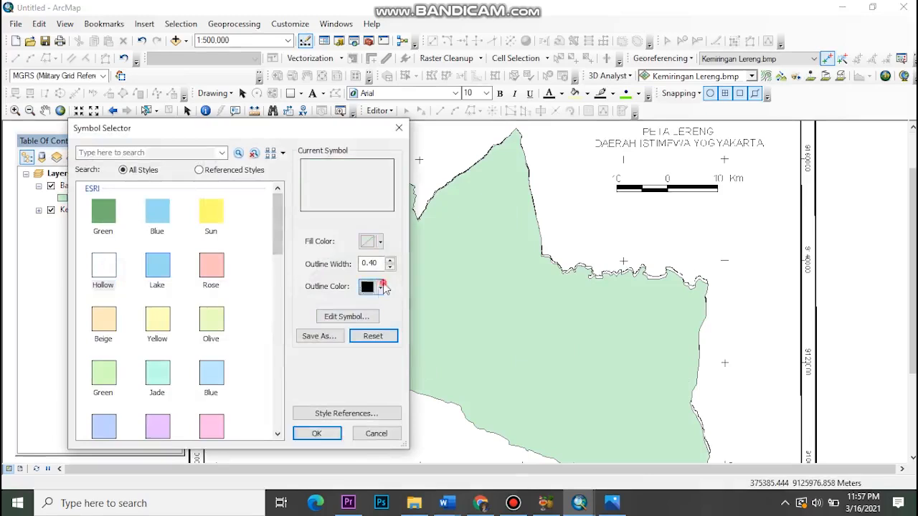
click(376, 287)
click(377, 359)
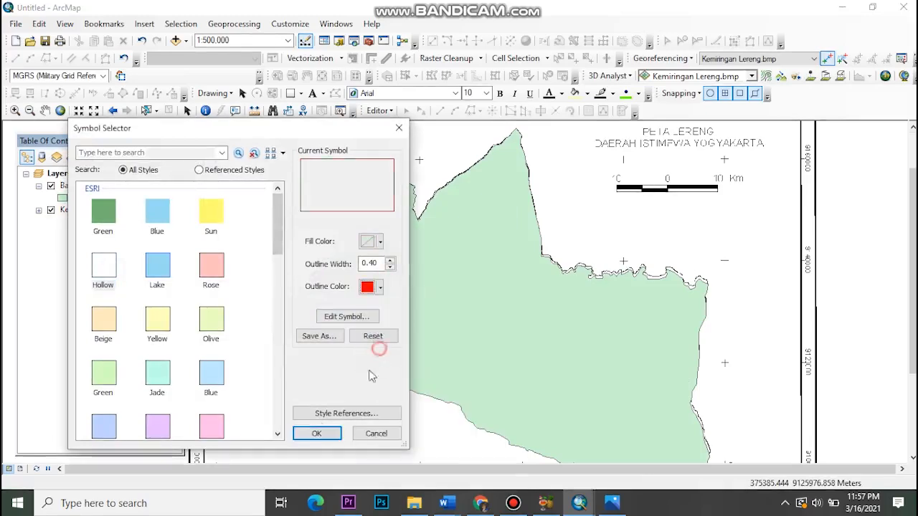
click(315, 434)
scroll(486, 342, up, 1)
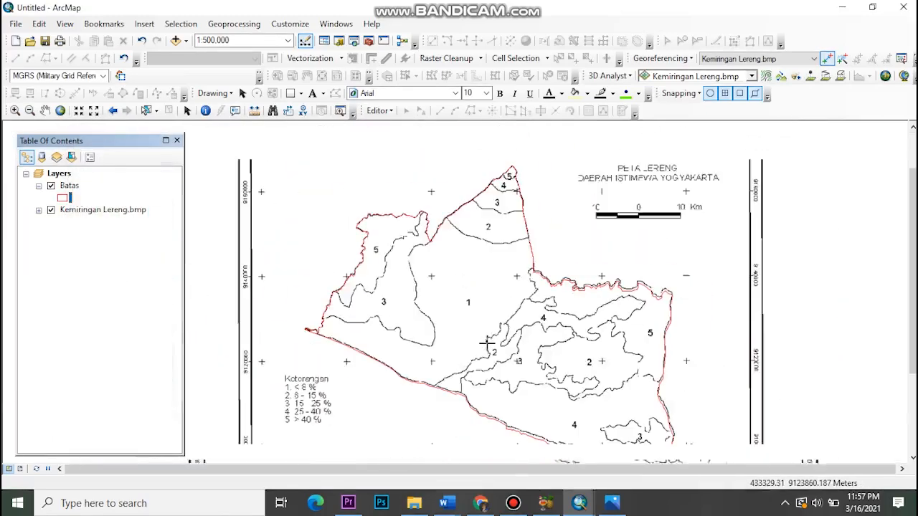
scroll(543, 270, down, 2)
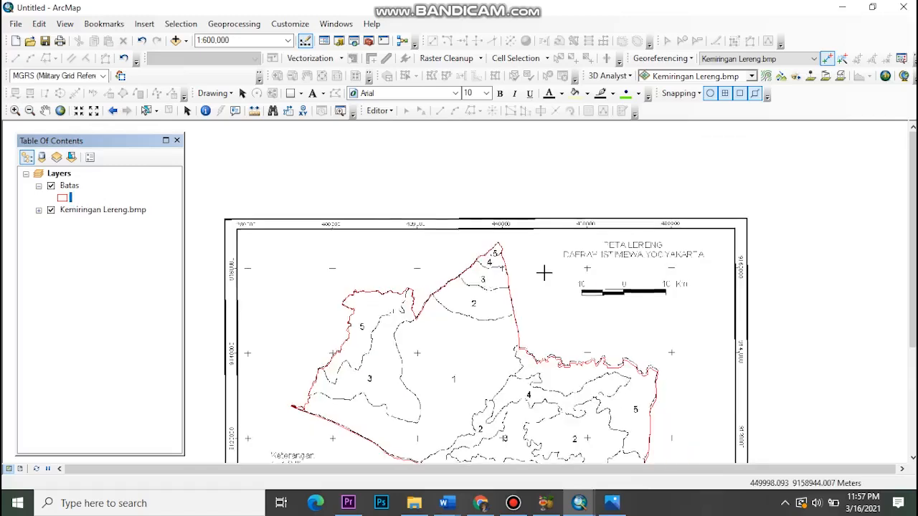
drag(460, 319, 497, 261)
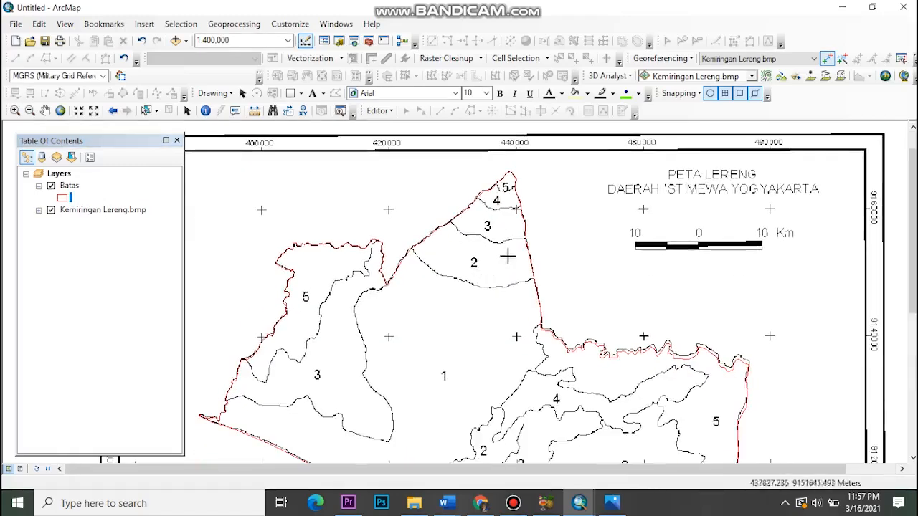
scroll(468, 190, down, 1)
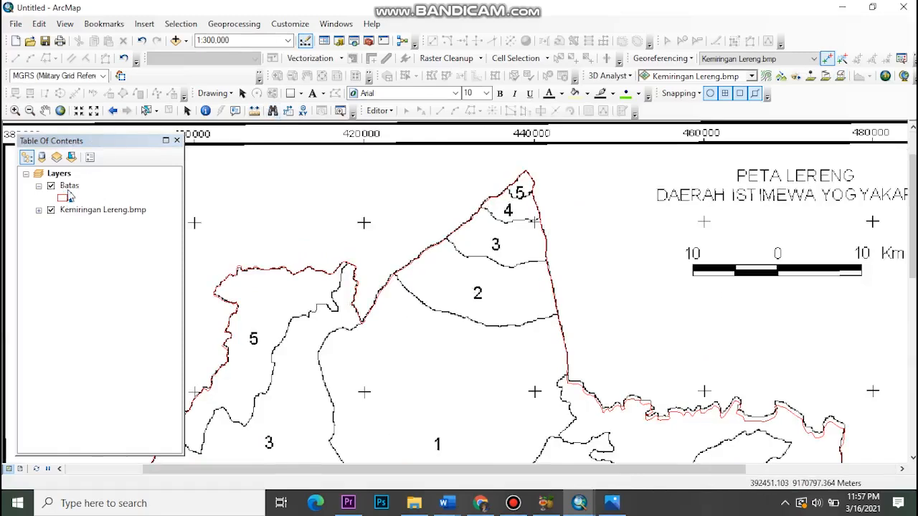
click(512, 502)
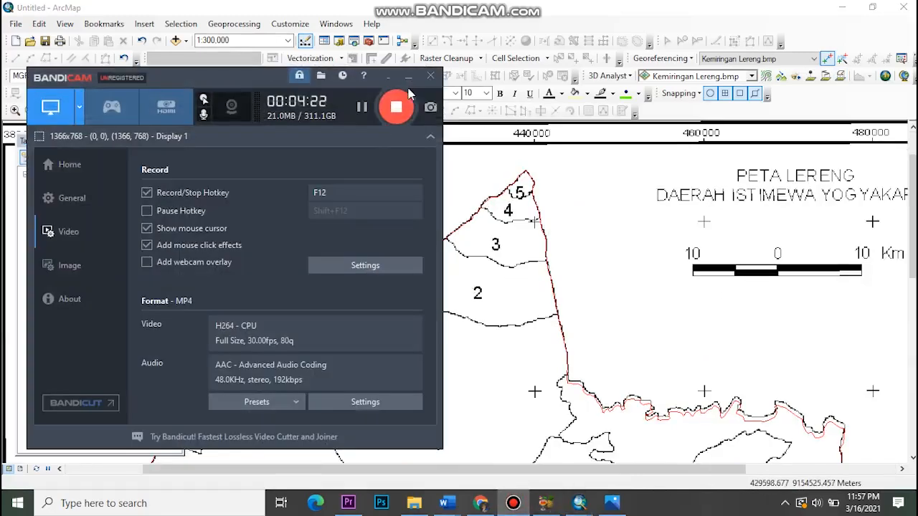
click(408, 76)
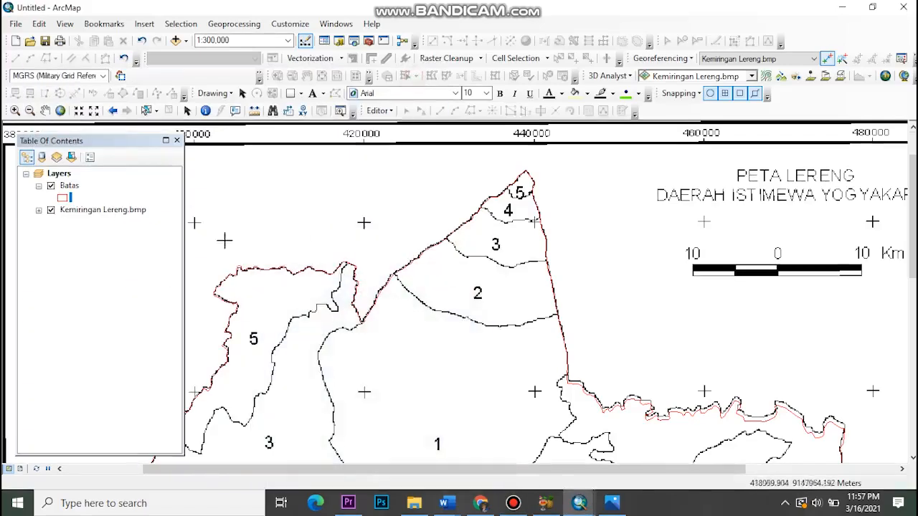
Select the only polygon record in the Batas attribute table and close the table
click(70, 186)
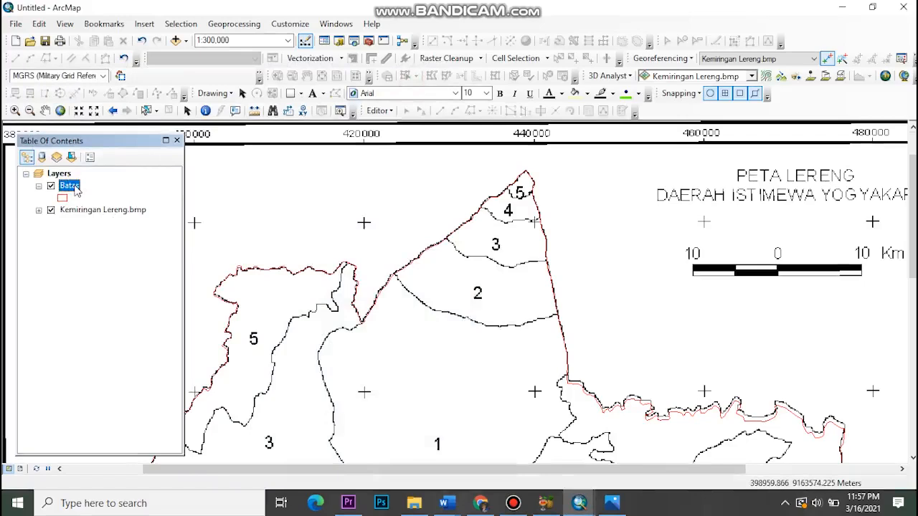
right_click(72, 185)
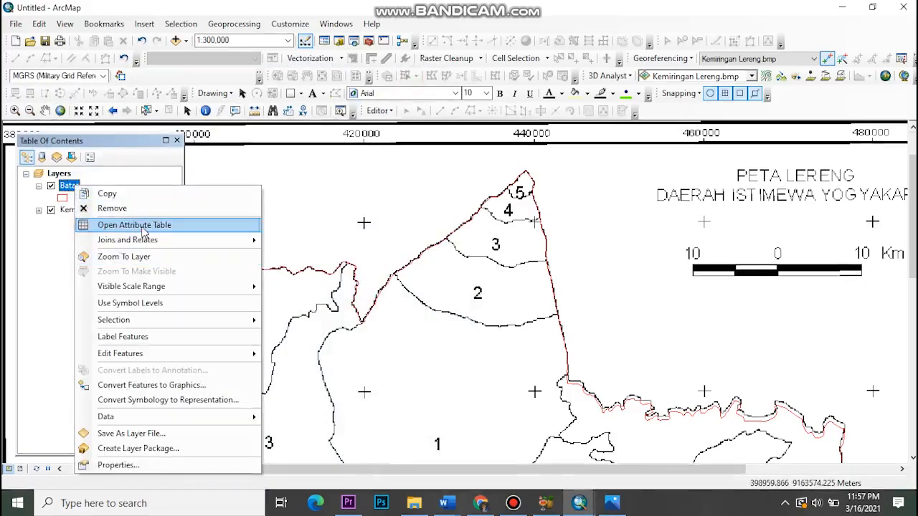
click(233, 227)
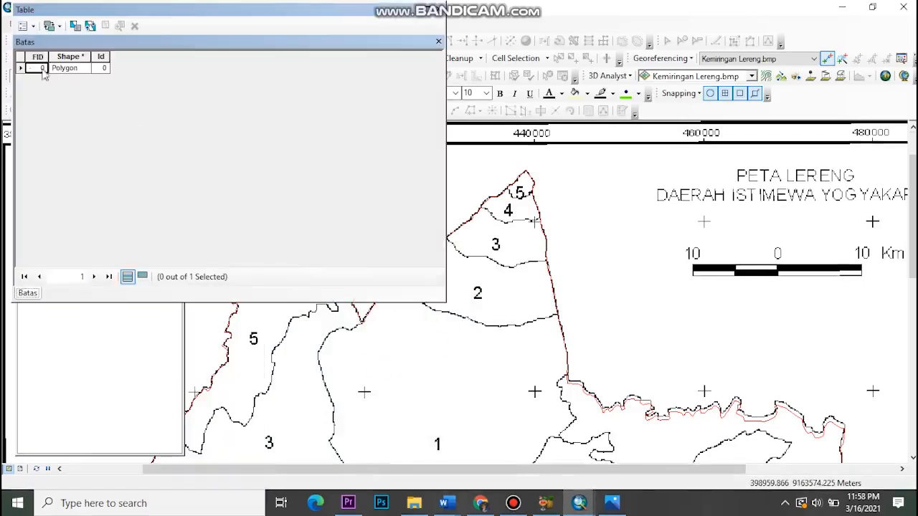
click(22, 69)
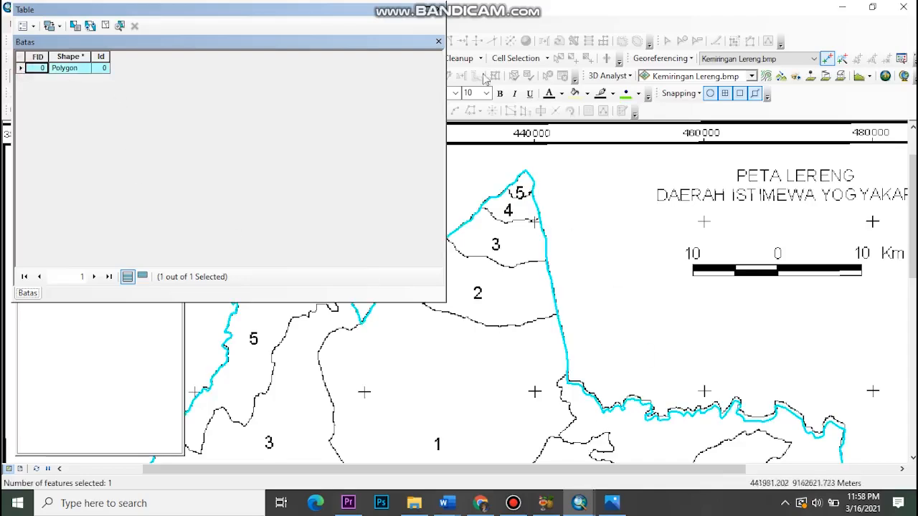
click(439, 12)
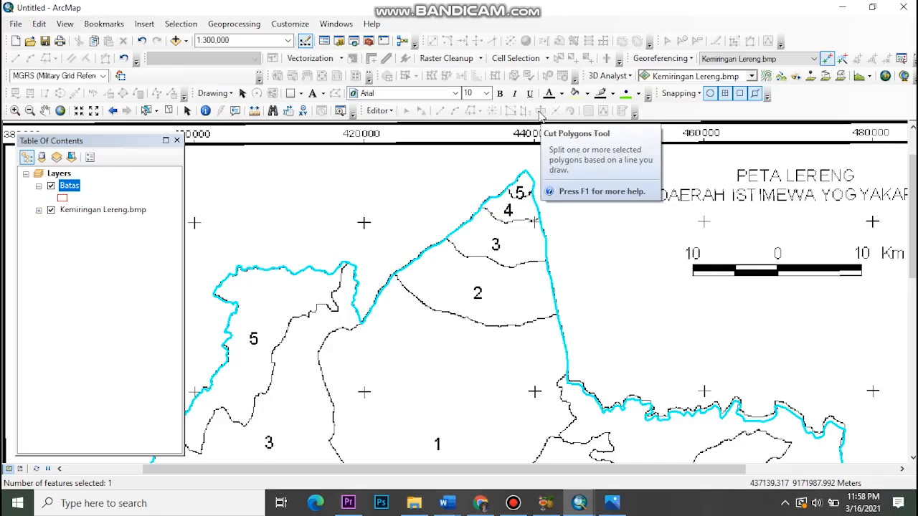
Start an edit session on the Batas layer and show the Create Features window
click(386, 112)
click(398, 126)
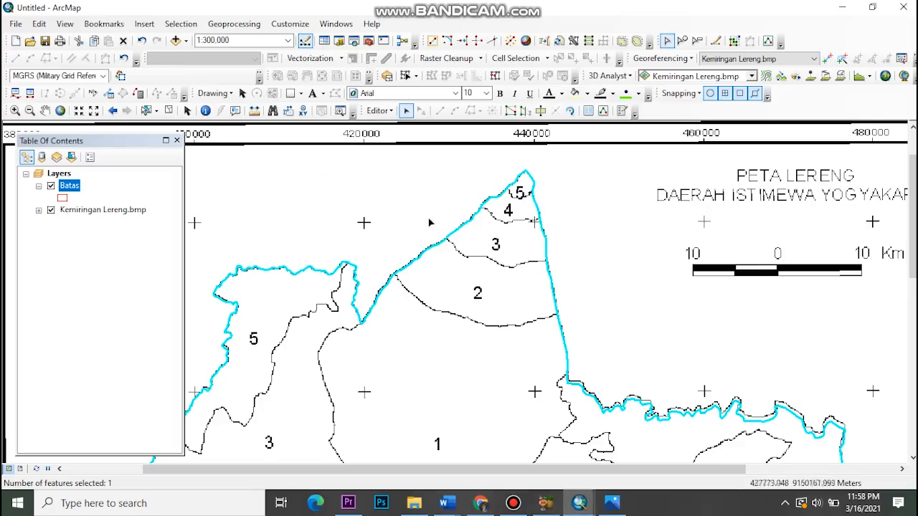
click(378, 112)
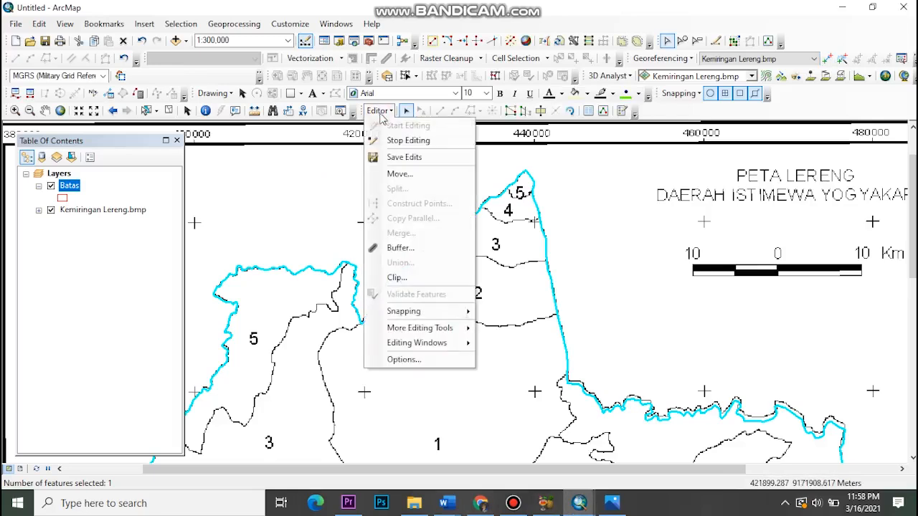
mouse_move(445, 350)
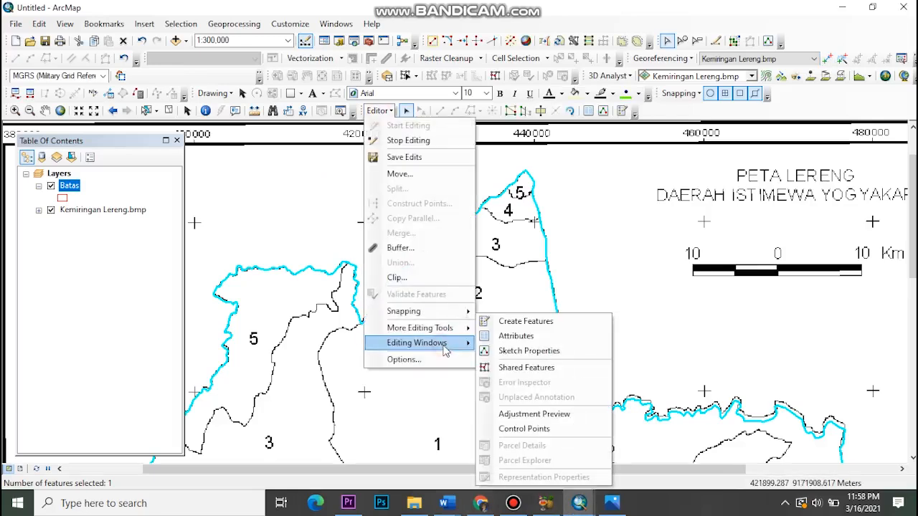
click(502, 323)
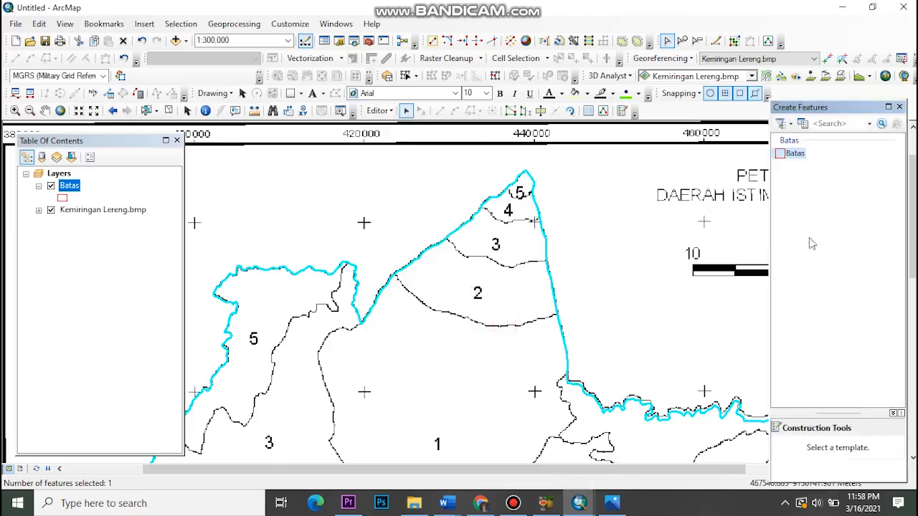
click(794, 153)
scroll(487, 208, down, 2)
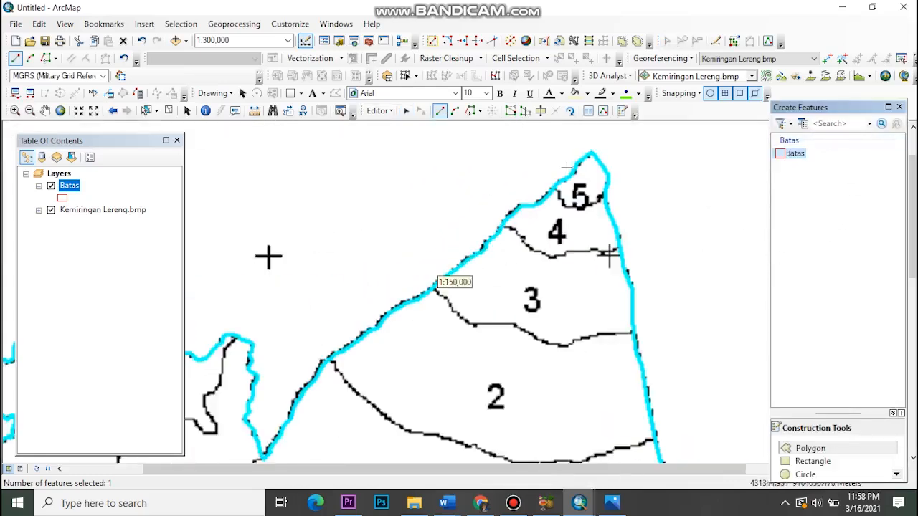
scroll(564, 173, down, 1)
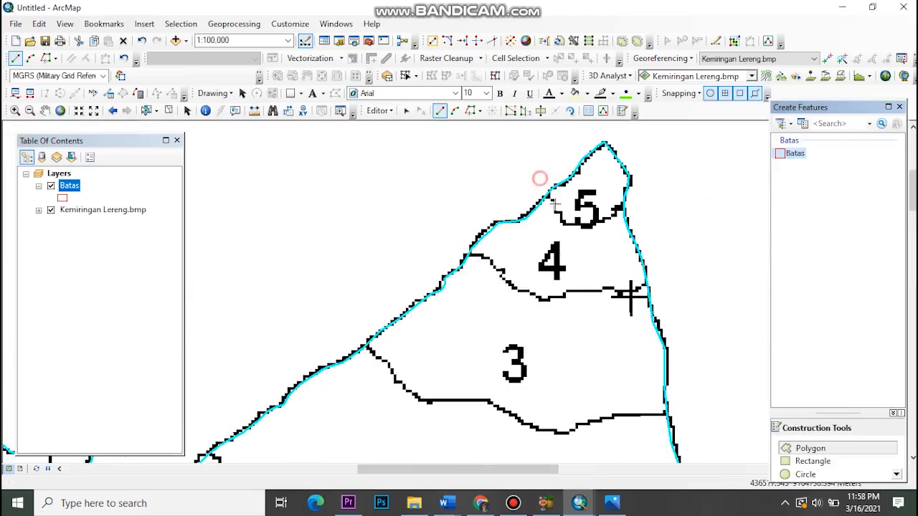
click(540, 178)
click(557, 205)
click(565, 220)
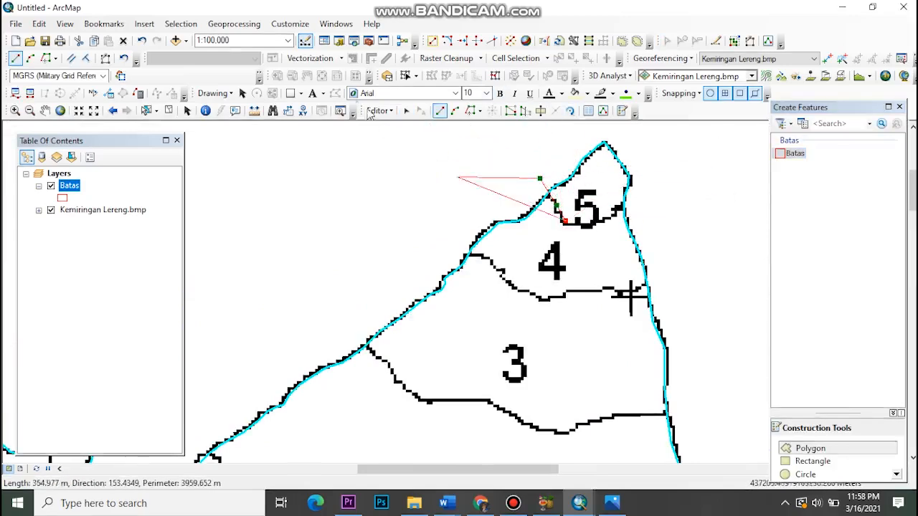
click(123, 58)
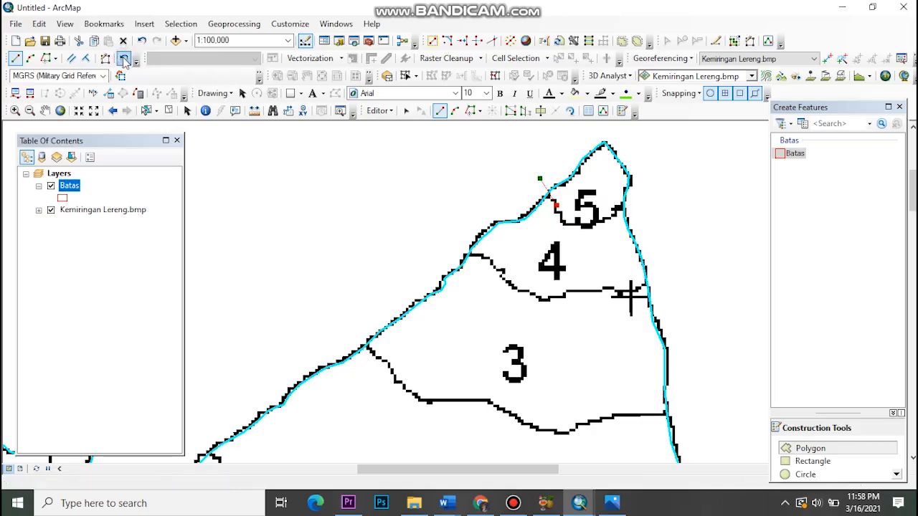
click(124, 59)
click(123, 59)
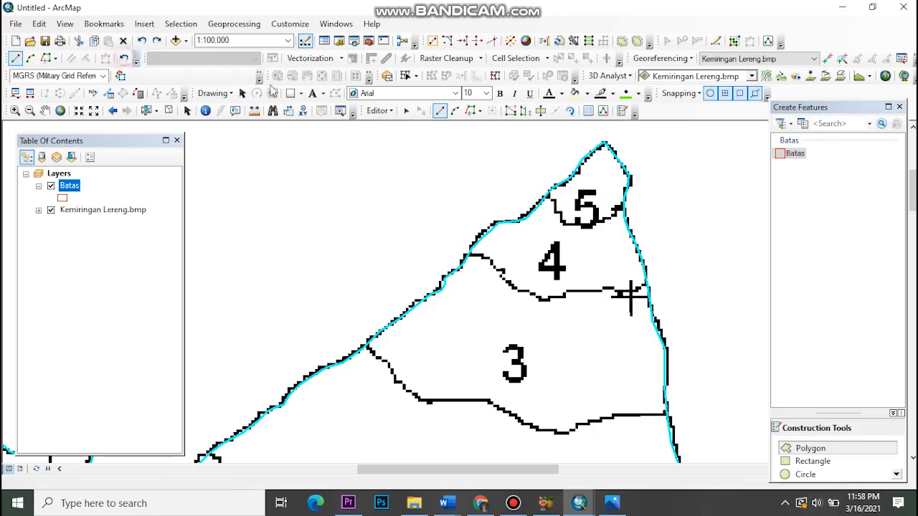
Cut the selected Batas polygon along the map line separating the northern slope zones 5 and 4, crossing both outer edges
click(541, 111)
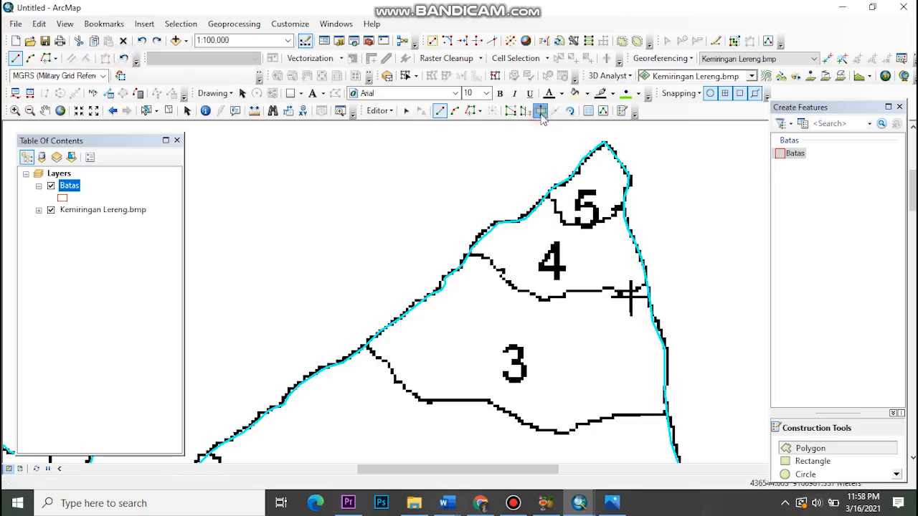
click(541, 174)
click(547, 195)
click(560, 214)
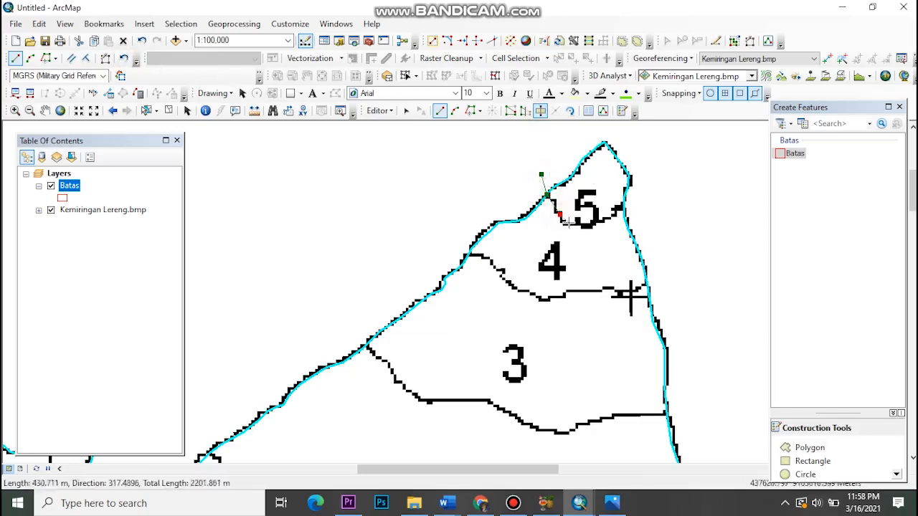
click(568, 224)
click(587, 226)
click(623, 207)
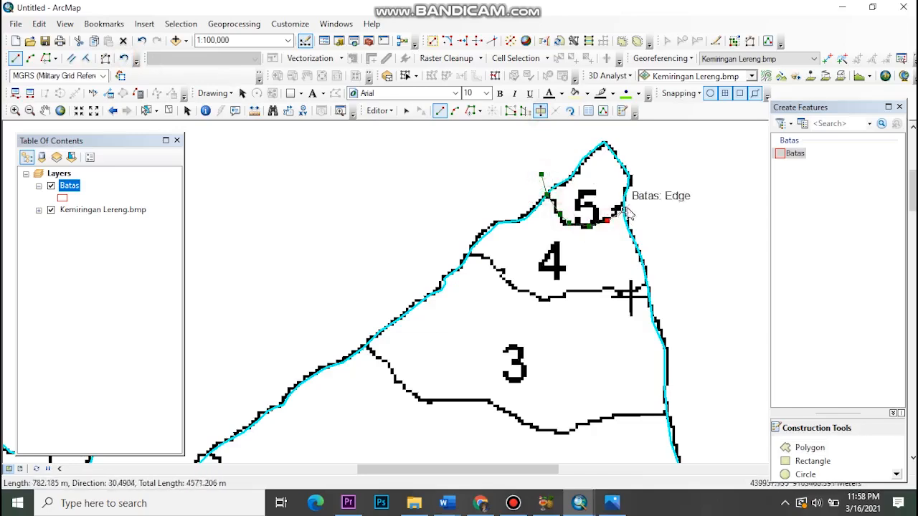
double_click(640, 191)
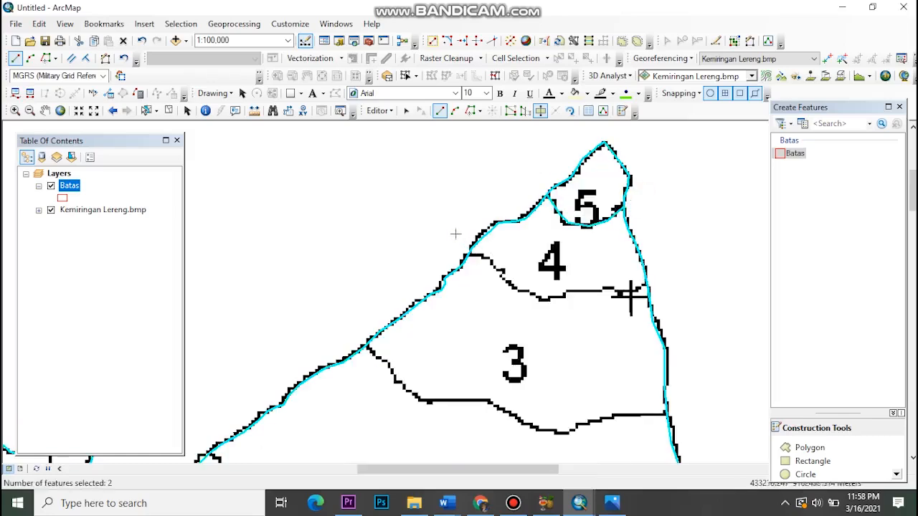
Cut the Batas polygon along the map line between zones 4 and 3, redrawing the misplaced vertex near the western edge
click(455, 234)
click(471, 249)
click(490, 261)
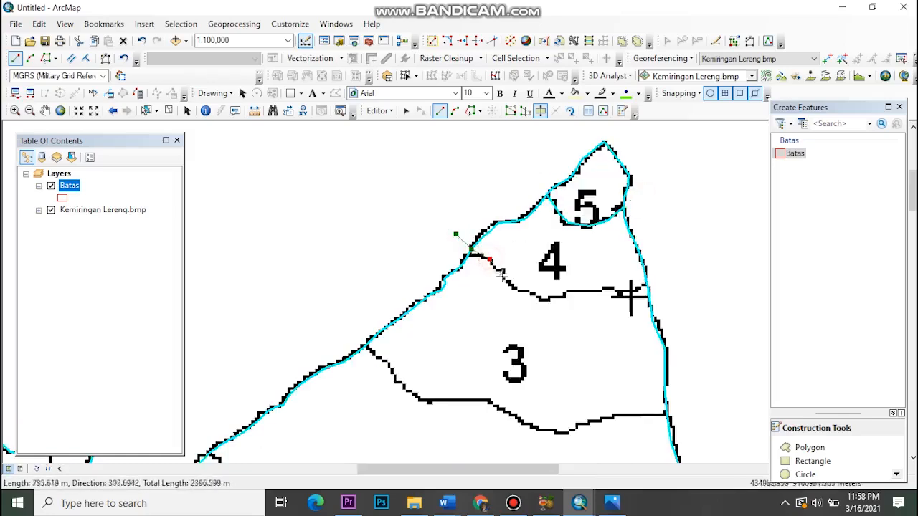
click(142, 40)
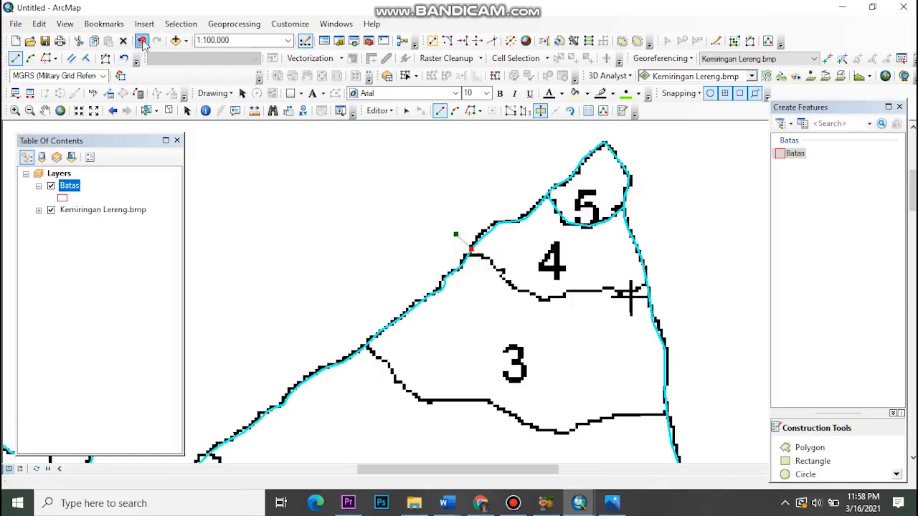
click(471, 249)
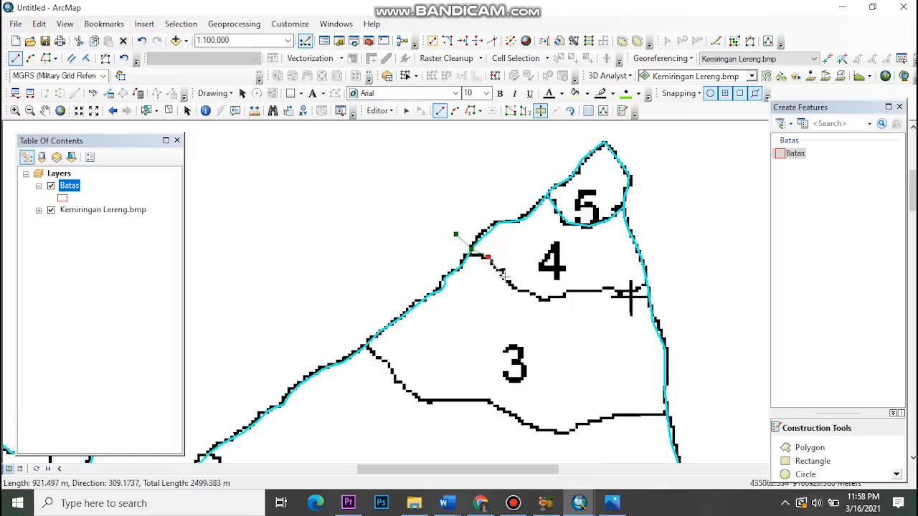
click(520, 292)
click(544, 298)
click(572, 291)
click(598, 290)
click(623, 288)
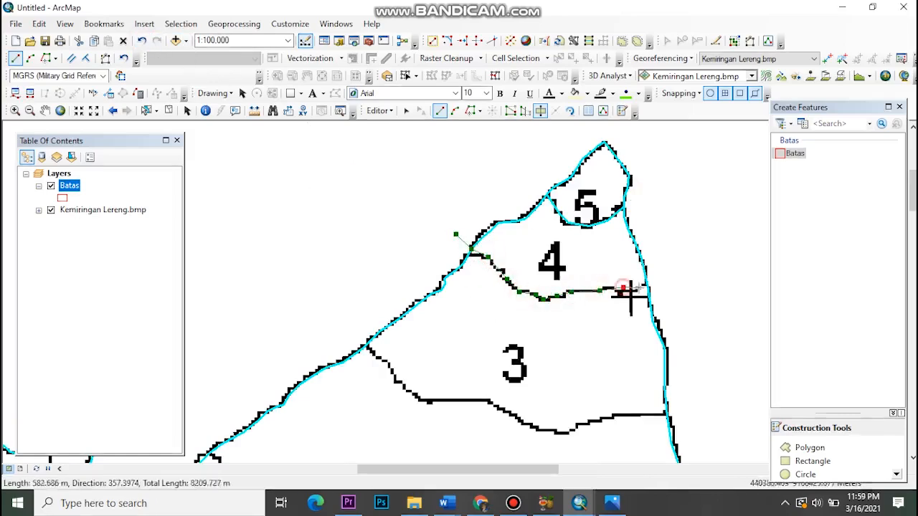
click(648, 286)
double_click(666, 273)
Cut the Batas polygon along the map line between zones 3 and 2, starting and ending just outside the boundary
scroll(646, 323, up, 2)
click(513, 502)
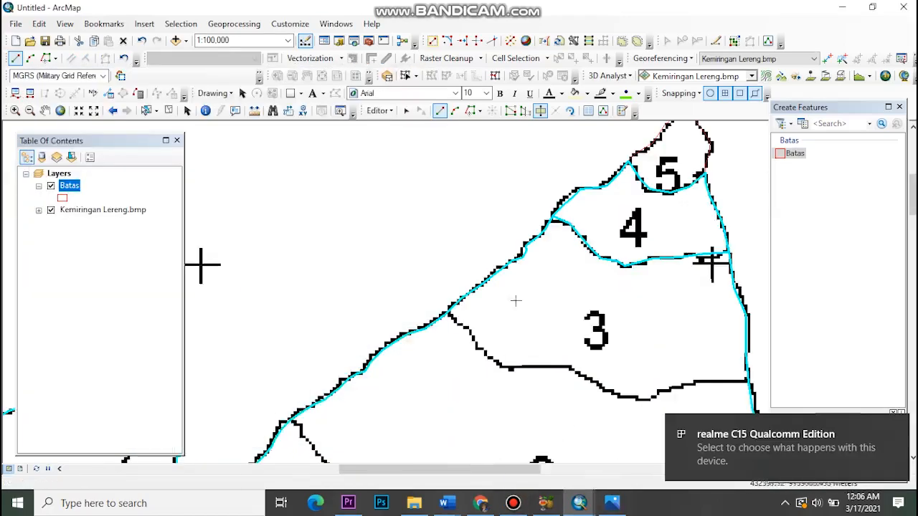
scroll(546, 352, down, 3)
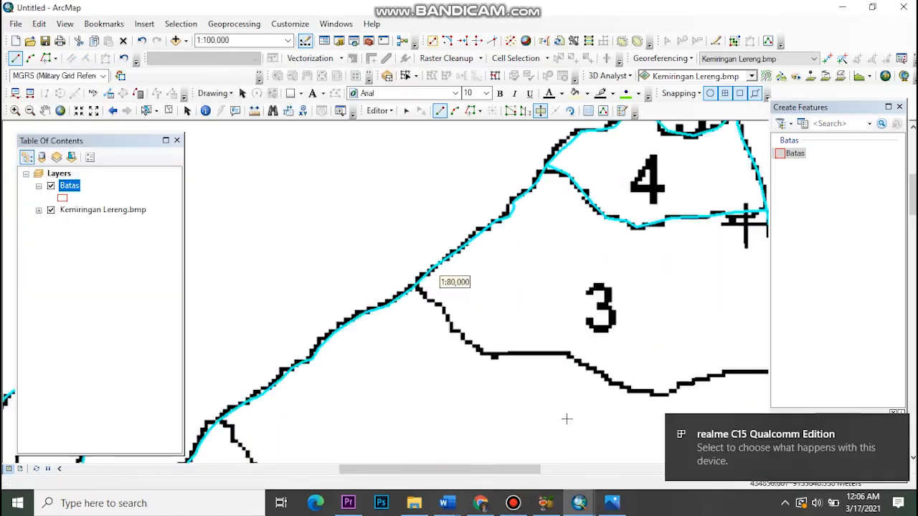
click(255, 192)
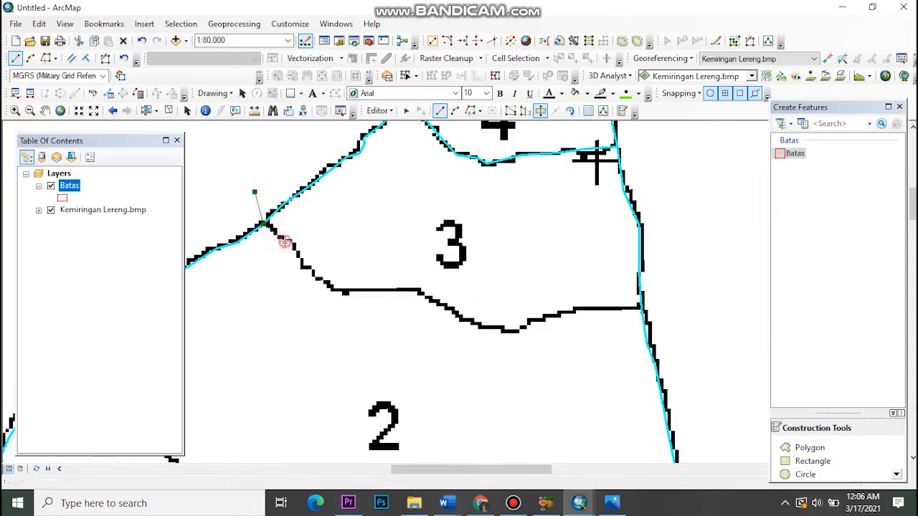
click(295, 246)
click(302, 264)
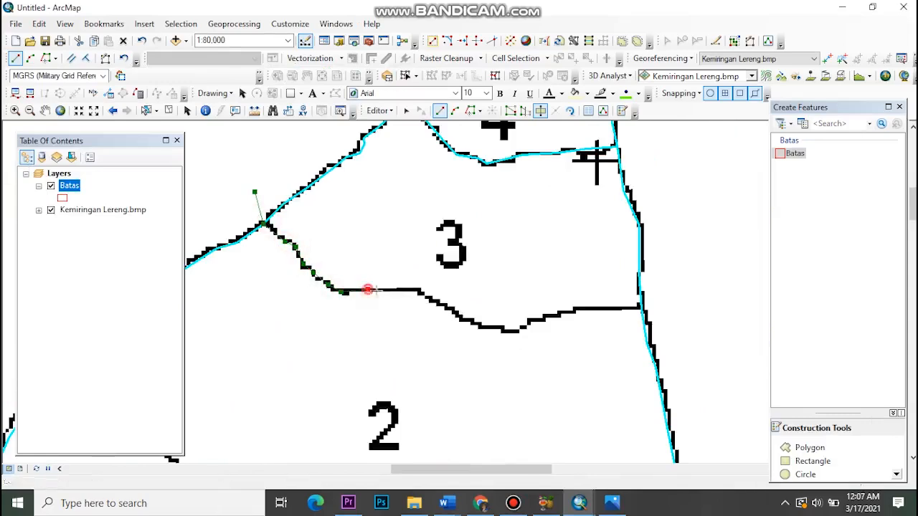
click(400, 291)
click(414, 291)
click(438, 303)
click(471, 320)
click(487, 326)
click(504, 330)
click(518, 331)
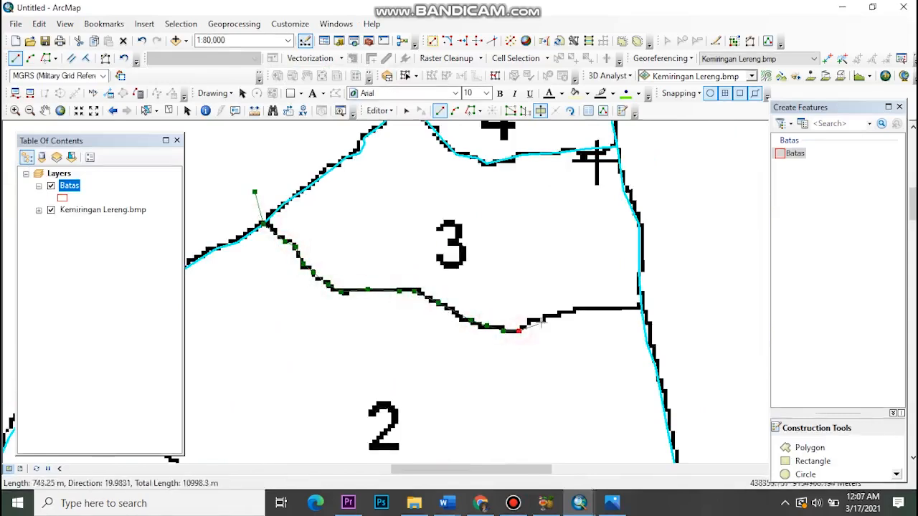
click(547, 318)
click(564, 314)
click(582, 311)
click(607, 311)
click(626, 311)
click(642, 310)
double_click(659, 301)
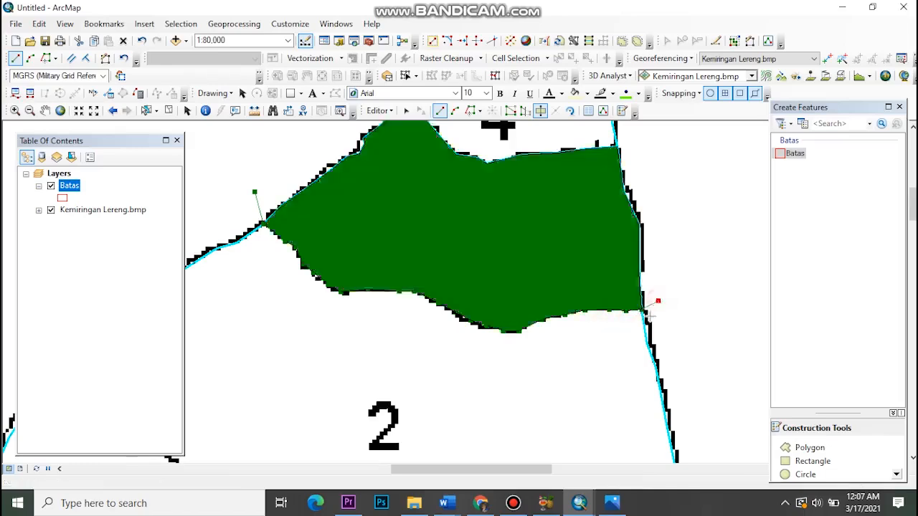
Cut the Batas polygon along the southern limit of zone 2, from the western boundary edge to the eastern one
mouse_move(456, 394)
mouse_down()
mouse_move(563, 306)
mouse_move(704, 278)
mouse_up()
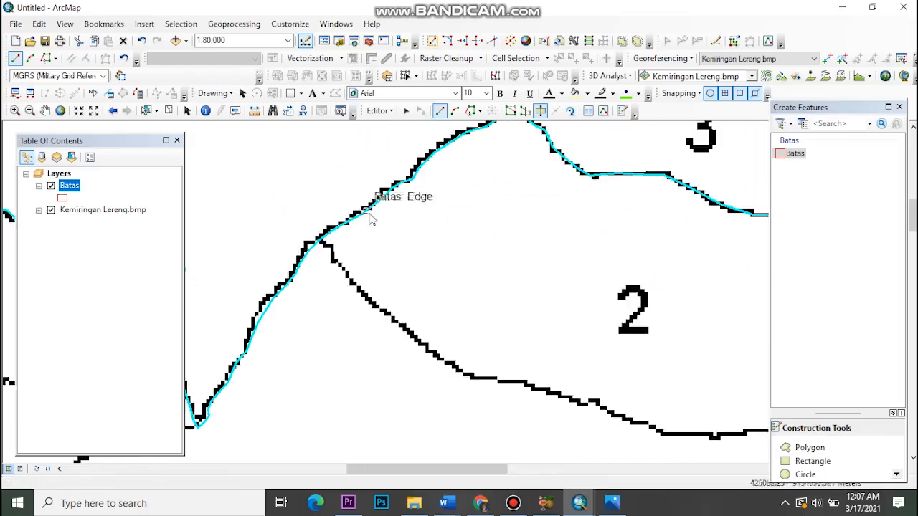
click(346, 273)
click(365, 295)
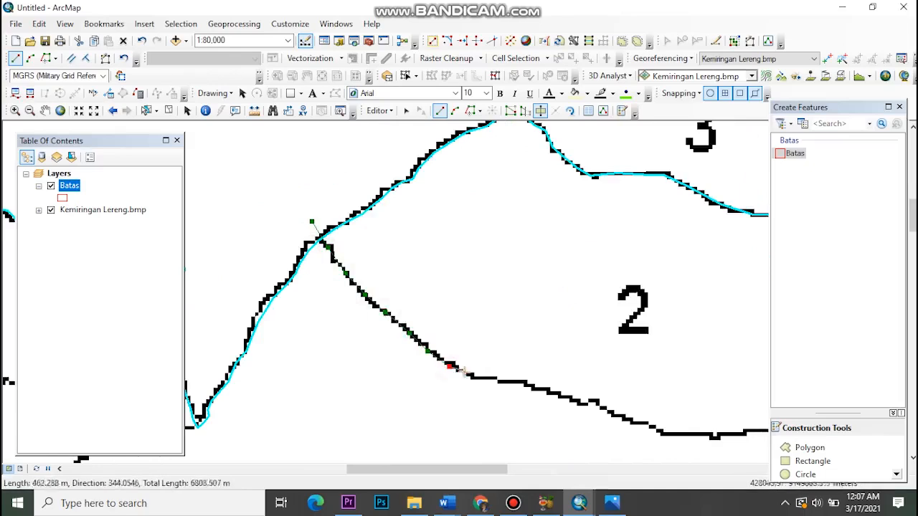
click(500, 382)
click(525, 386)
click(550, 393)
click(588, 404)
click(610, 411)
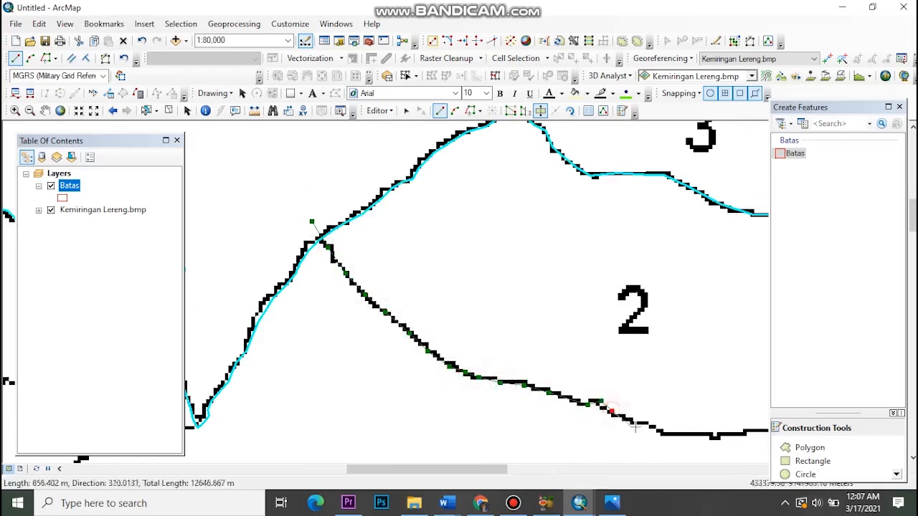
click(661, 431)
click(673, 434)
drag(673, 433, 426, 277)
click(431, 279)
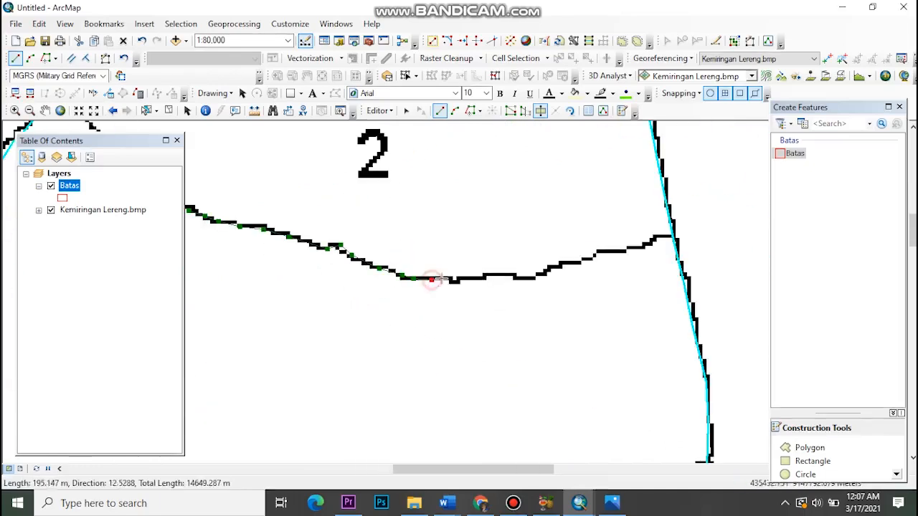
click(450, 278)
click(485, 276)
click(504, 275)
click(536, 277)
click(618, 252)
click(646, 246)
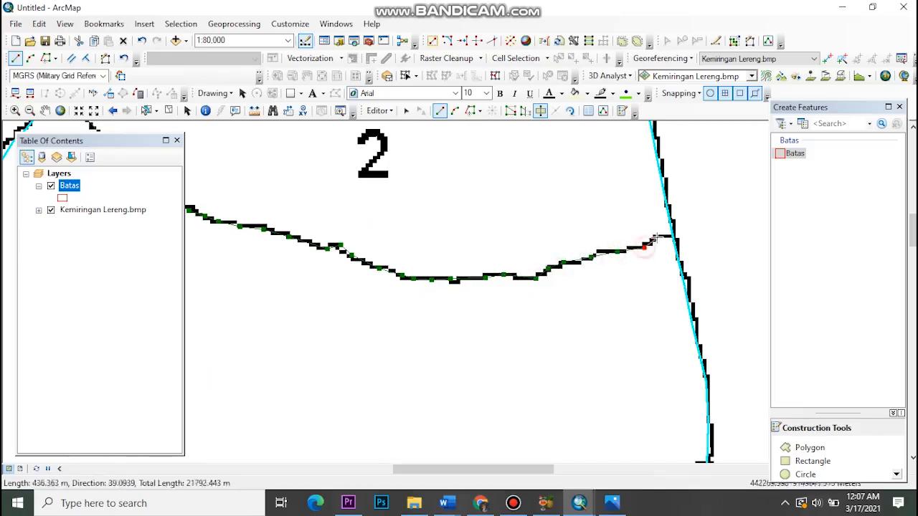
click(669, 236)
double_click(693, 223)
Start a new cut line across the boundary's V-shaped notch southwest of zone 2 and trace the zone line around its western curve
drag(461, 320, 662, 285)
scroll(662, 286, down, 2)
scroll(514, 314, up, 3)
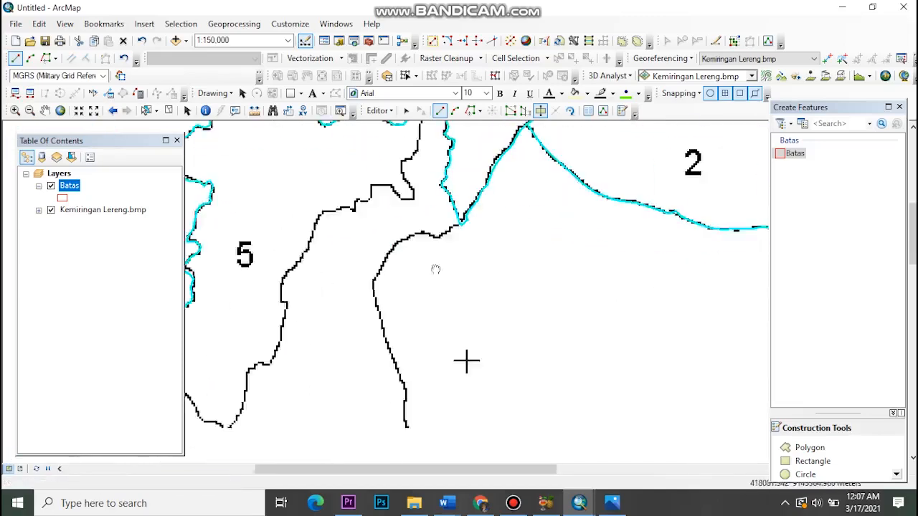
click(468, 182)
click(441, 231)
click(428, 245)
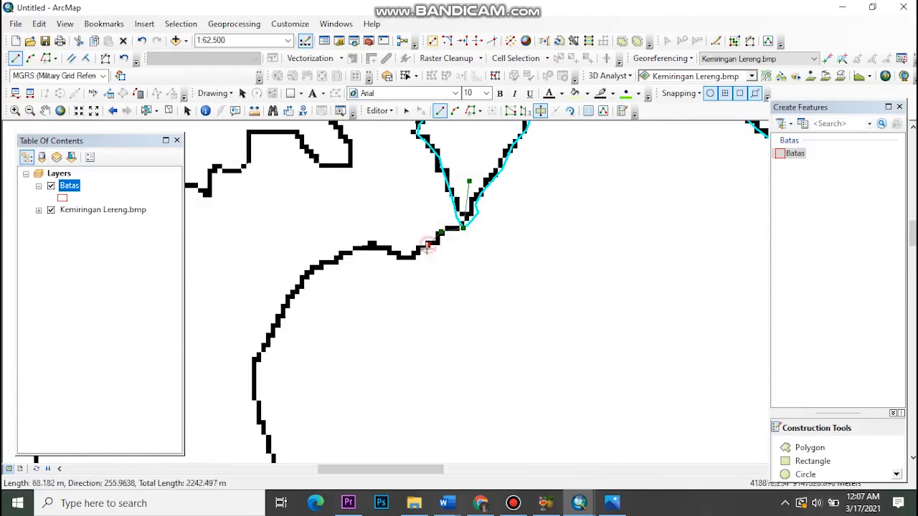
click(421, 252)
click(408, 258)
click(389, 248)
click(350, 247)
click(324, 263)
click(311, 273)
click(288, 303)
click(274, 328)
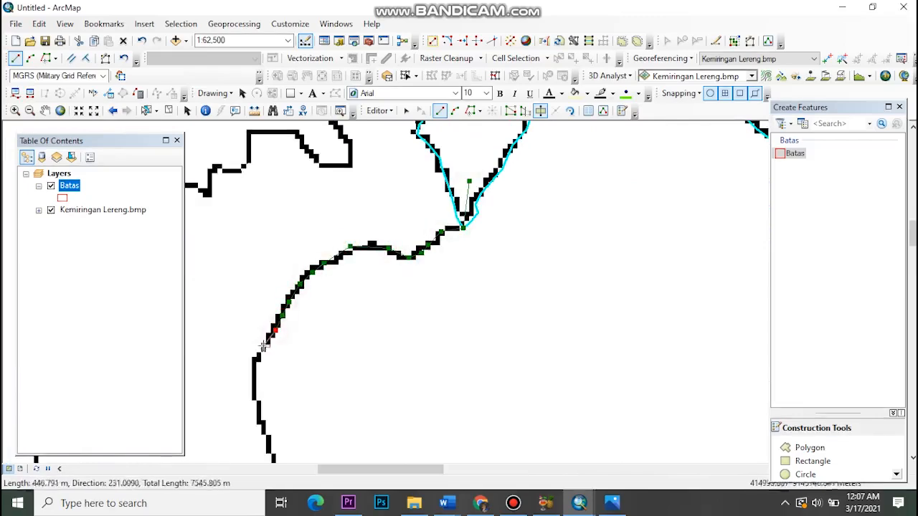
click(259, 354)
click(254, 366)
click(256, 394)
Continue the cut line southward along the zone line to just above its sharp bend to the west
drag(284, 399, 343, 174)
click(322, 213)
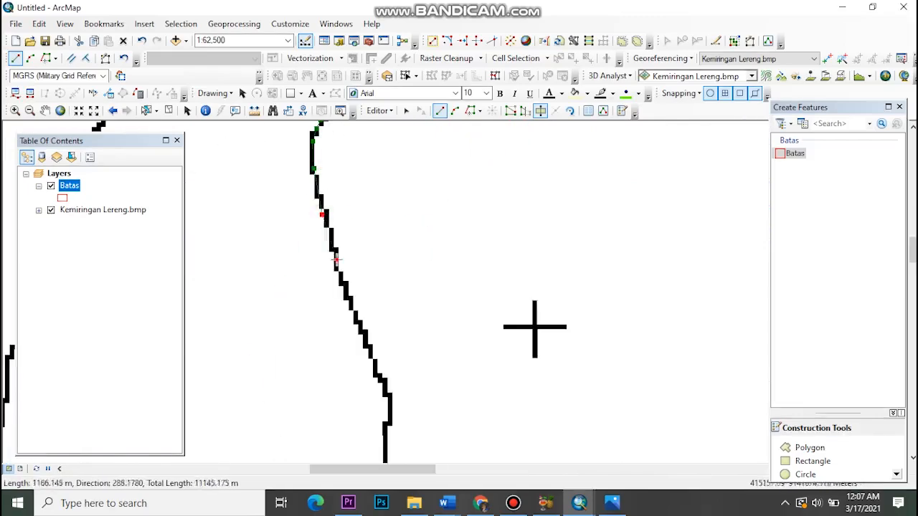
click(376, 366)
click(389, 392)
click(388, 420)
click(385, 433)
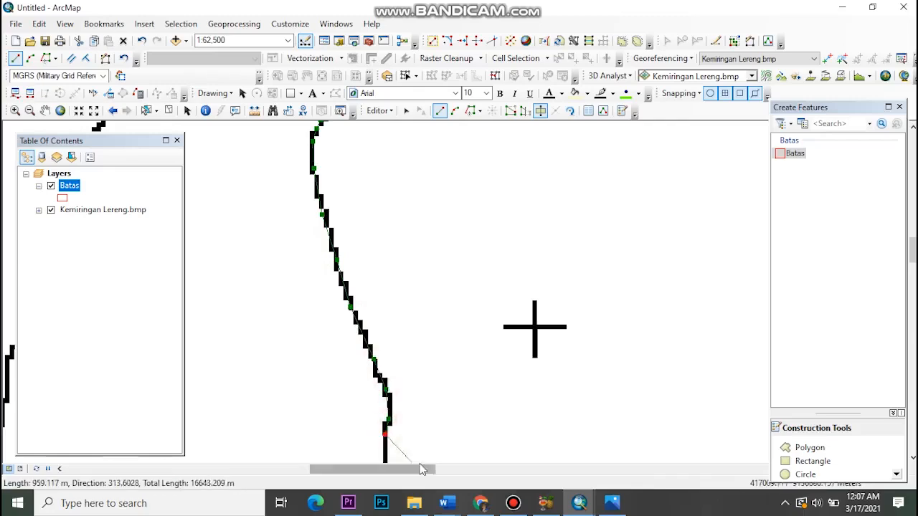
drag(430, 428, 430, 213)
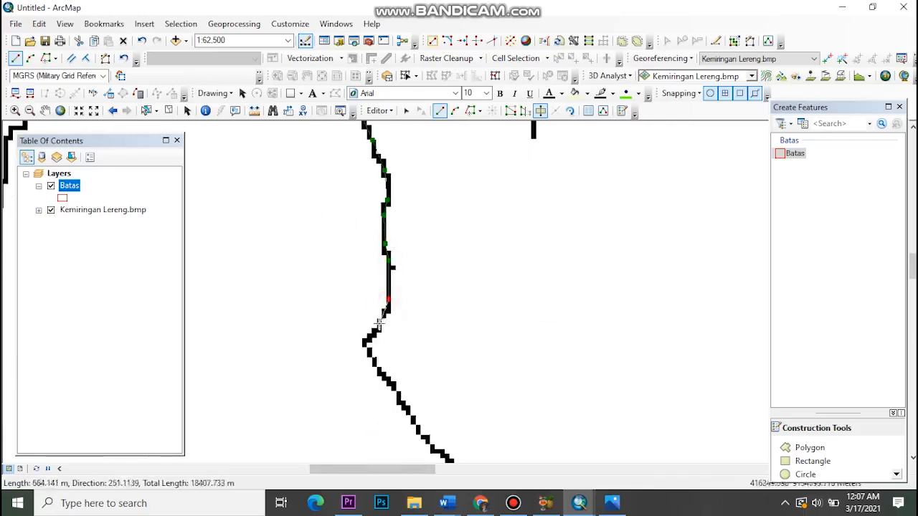
click(379, 326)
click(367, 341)
drag(426, 441, 323, 247)
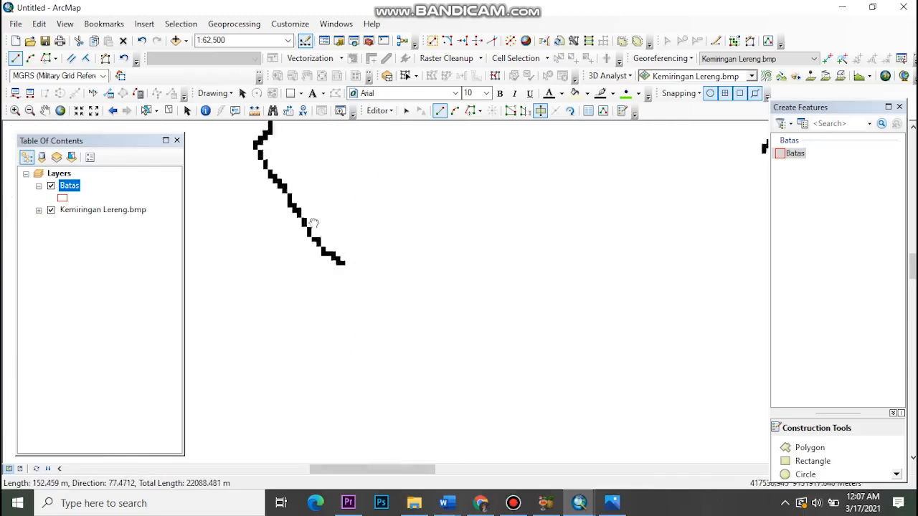
click(334, 244)
click(351, 260)
click(365, 271)
click(410, 328)
click(423, 352)
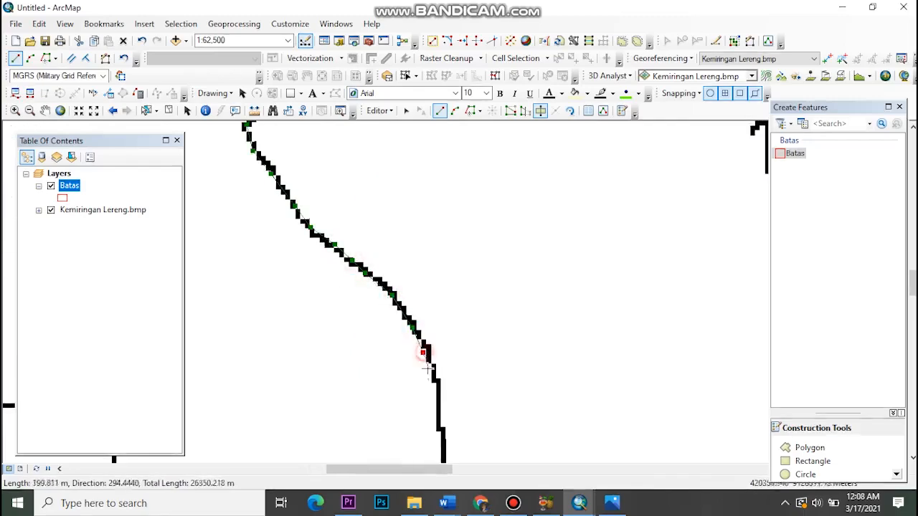
drag(442, 440, 362, 206)
click(361, 248)
click(355, 266)
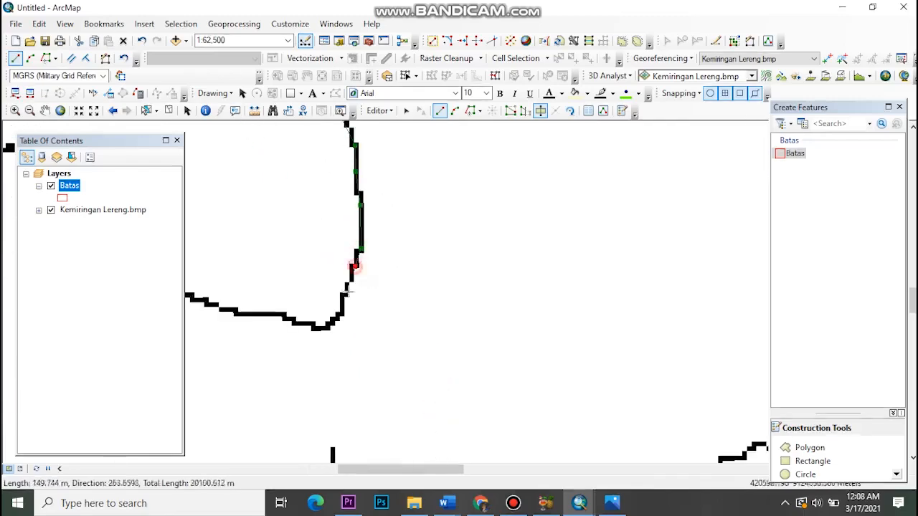
click(344, 295)
Trace the cut line around the southern bend and northwest along the zone line, over the small hump to the flat stretch
scroll(370, 294, down, 5)
scroll(336, 270, up, 4)
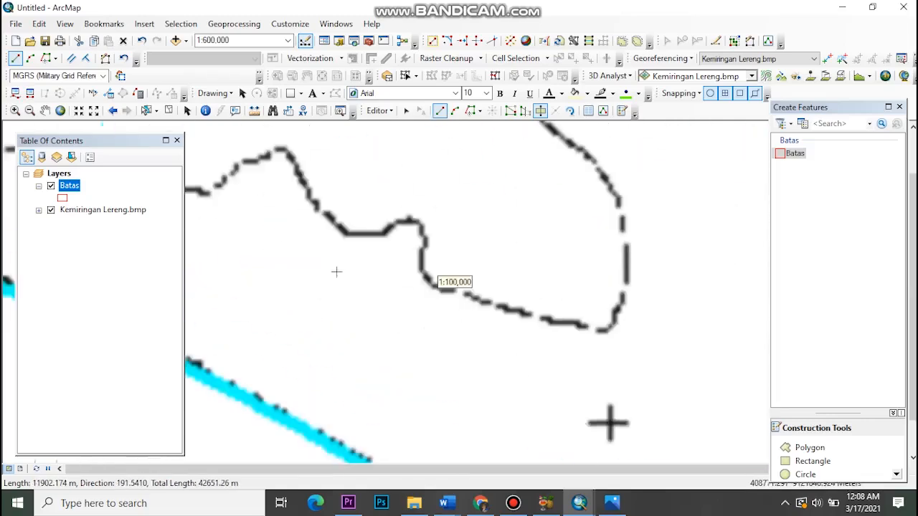
click(596, 332)
click(582, 328)
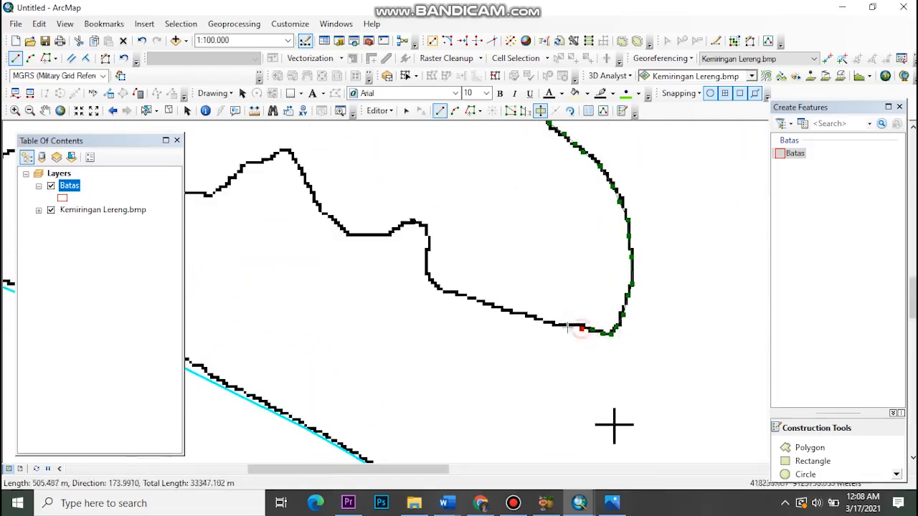
click(540, 319)
click(511, 311)
click(486, 305)
click(462, 295)
click(451, 292)
click(441, 290)
click(432, 281)
click(425, 272)
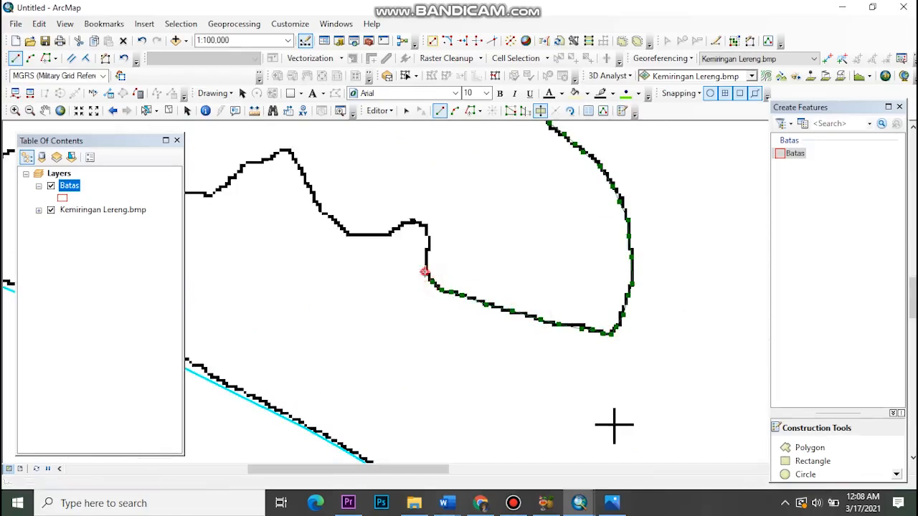
click(415, 221)
click(405, 223)
click(395, 227)
click(387, 232)
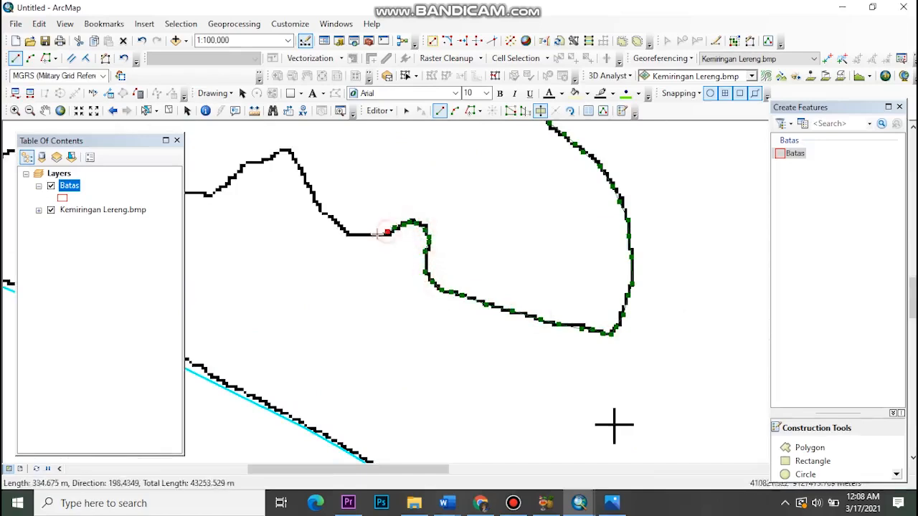
Continue the cut line west along zone 3's southern limit, over the pointed hump to the dip beyond it
drag(378, 249, 539, 344)
click(501, 323)
click(491, 313)
click(480, 305)
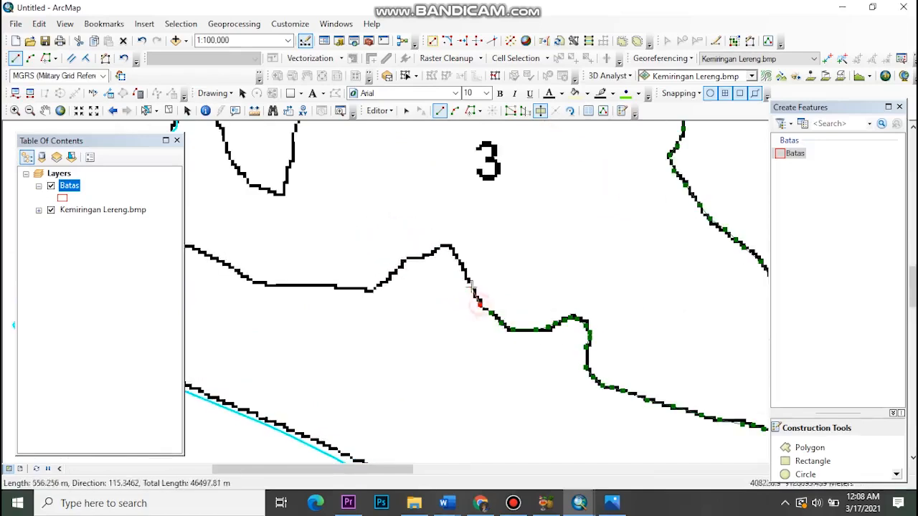
click(449, 249)
click(440, 248)
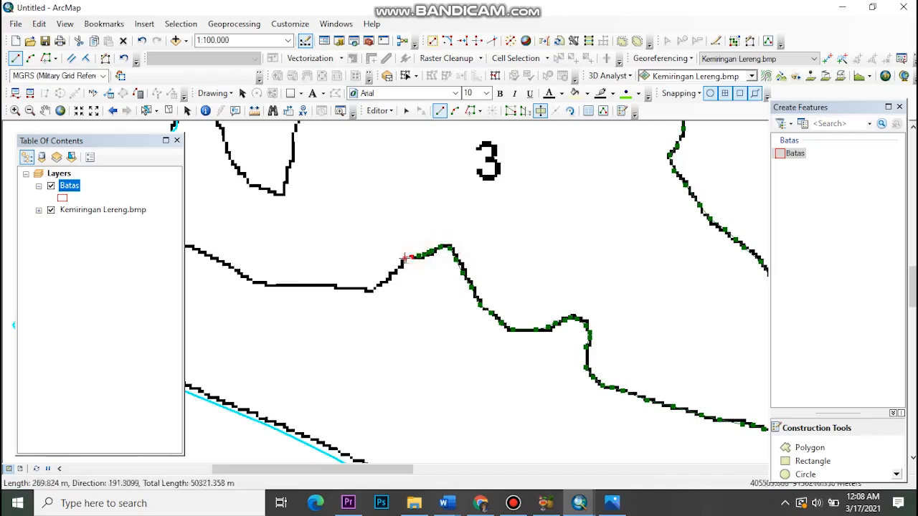
click(379, 284)
click(368, 289)
Trace the flat stretch and low rise to the western boundary, and finish the cut just outside it
click(356, 287)
click(338, 286)
click(317, 285)
click(297, 285)
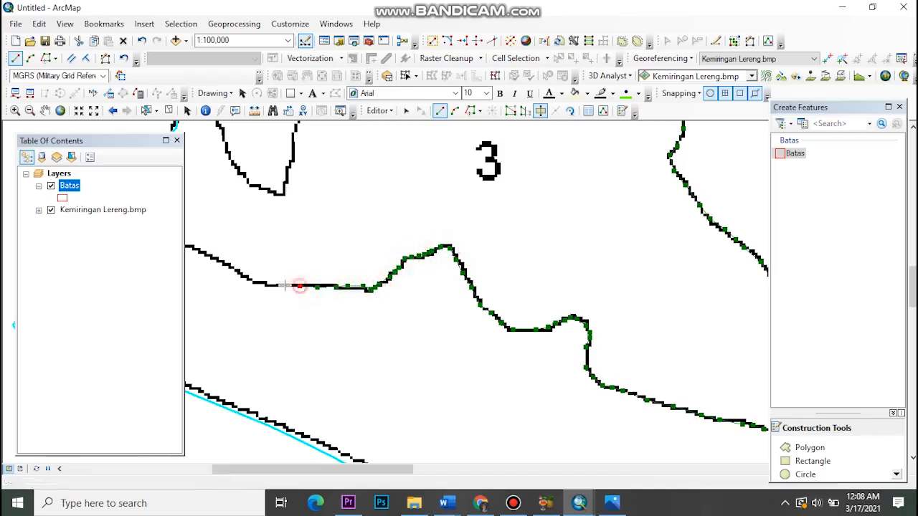
click(280, 285)
click(264, 285)
click(258, 284)
drag(258, 284, 515, 343)
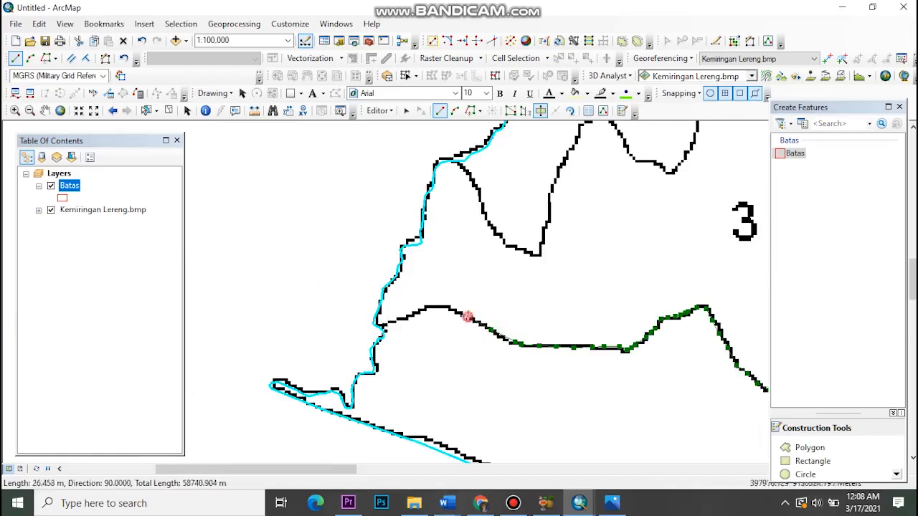
click(406, 315)
click(388, 323)
double_click(359, 326)
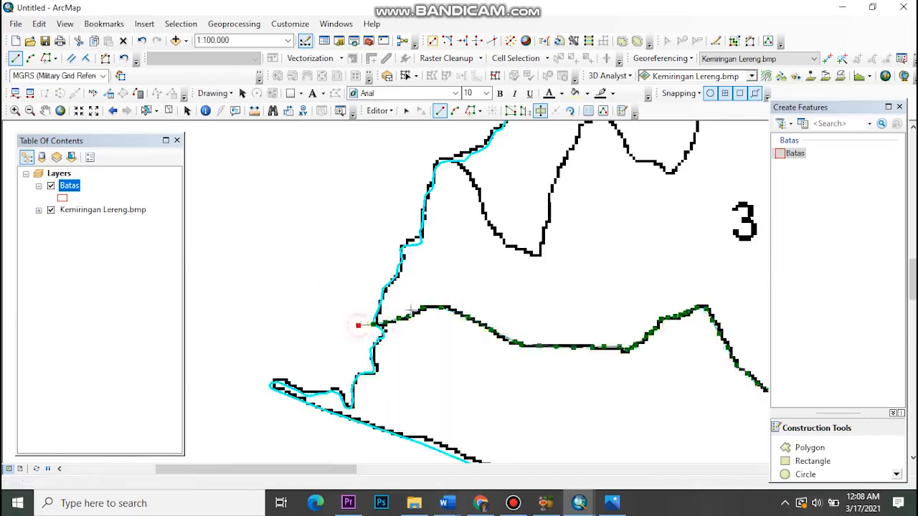
Start a new cut line outside the western boundary where the line between zones 3 and 5 begins, and trace its deep U-shaped valley
drag(539, 315, 351, 253)
scroll(359, 272, down, 3)
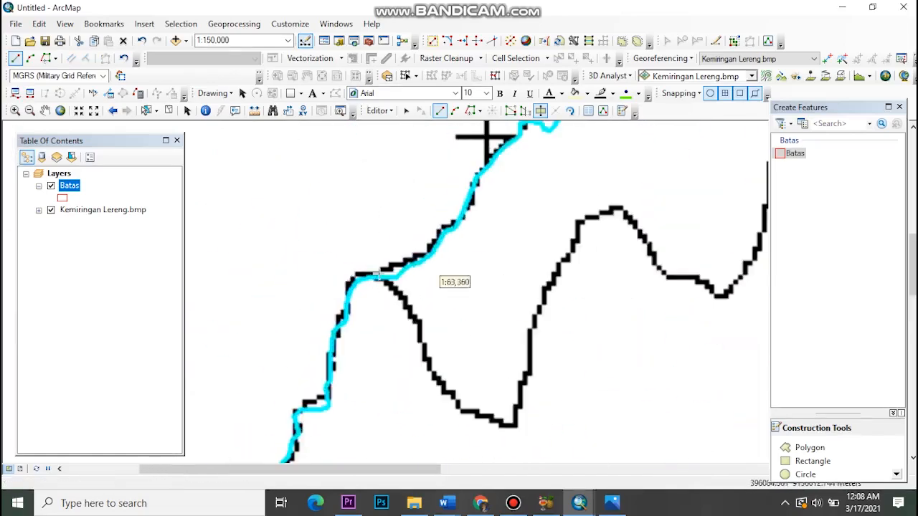
click(375, 248)
click(386, 275)
click(402, 298)
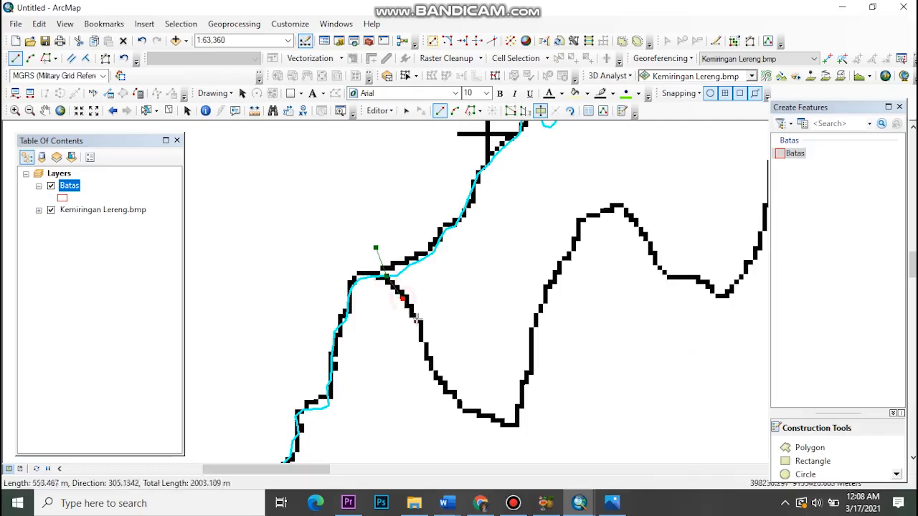
click(444, 389)
click(459, 405)
click(480, 417)
click(521, 407)
click(525, 385)
click(531, 356)
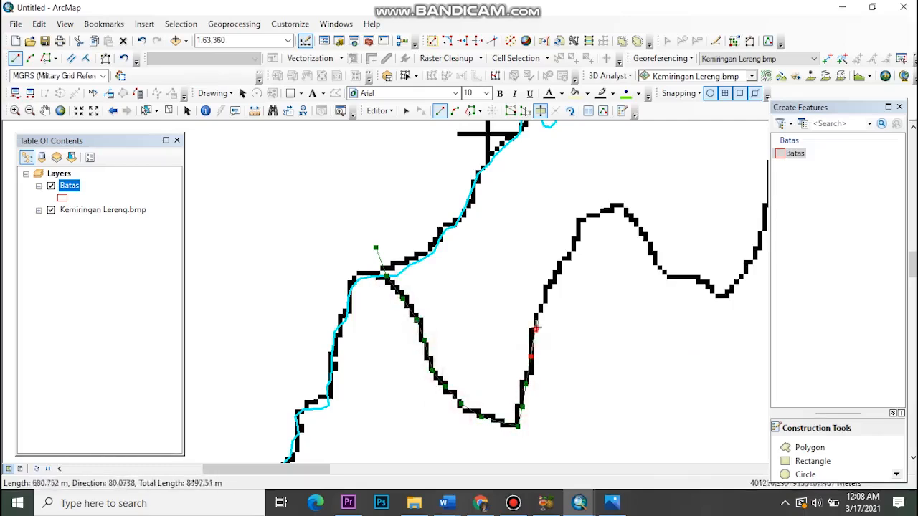
Trace the cut line over the rounded peak east of the valley and through the next shallow dip
click(573, 238)
click(588, 215)
click(612, 208)
click(633, 219)
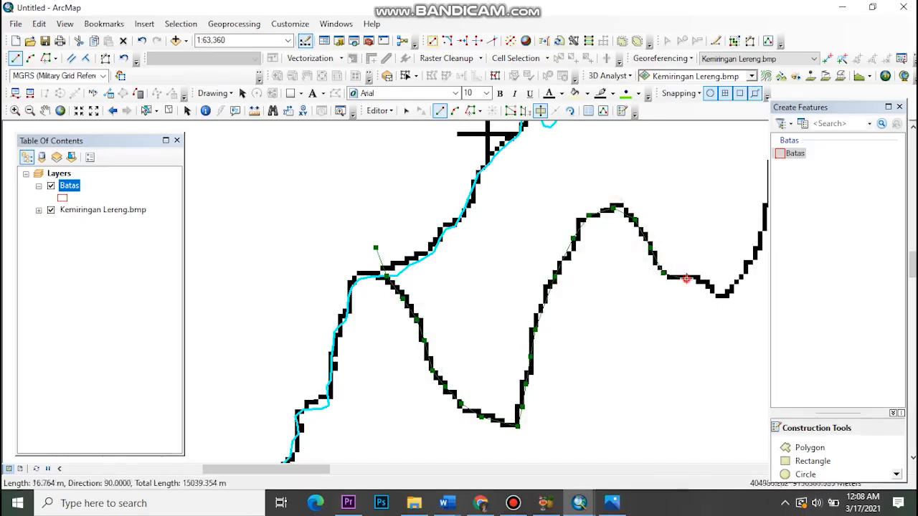
click(714, 289)
click(719, 296)
click(728, 294)
click(741, 278)
Continue the cut line north along the zone line, past the small ledge and up the steep stretch above it
drag(743, 275, 338, 384)
click(357, 337)
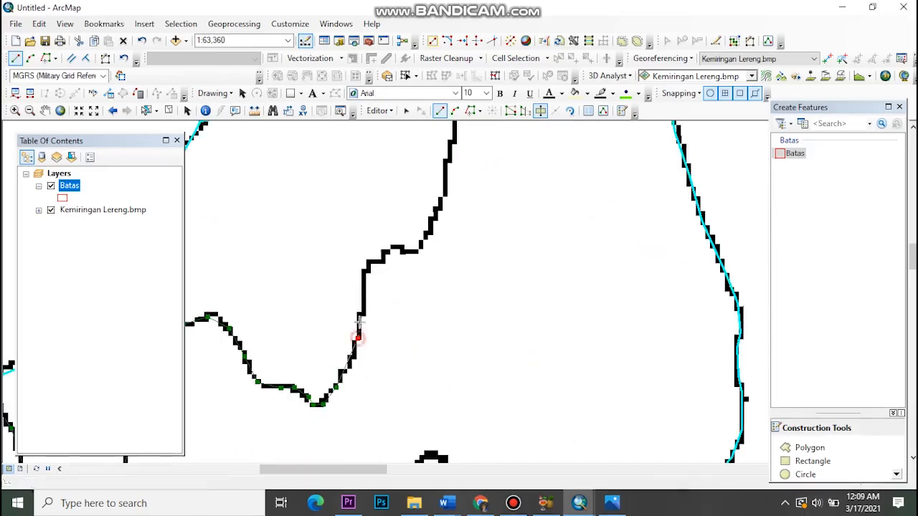
click(360, 317)
click(364, 280)
click(366, 271)
click(391, 253)
click(514, 503)
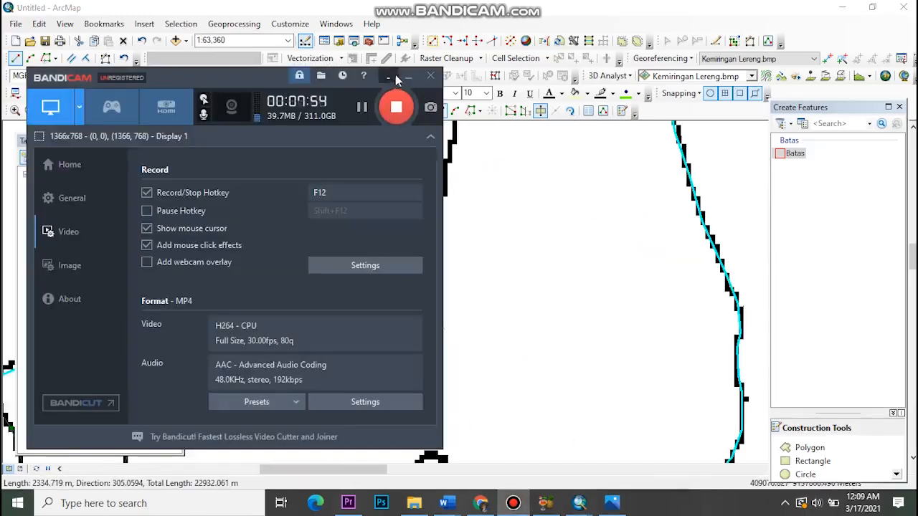
click(397, 78)
click(402, 251)
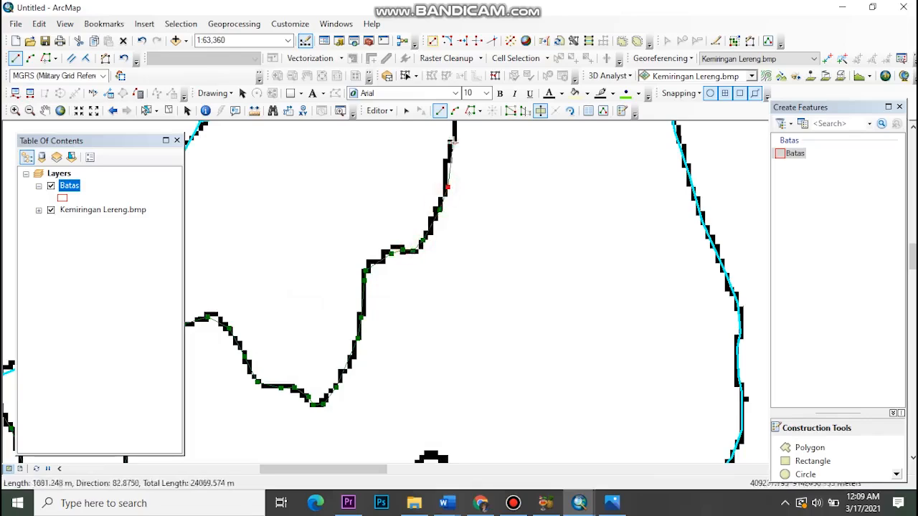
click(453, 142)
Trace the zone line past the small jog and northeast beside the zone 5 label, and undo the misplaced vertex at the upper corner
drag(453, 142, 413, 405)
click(416, 374)
click(403, 365)
click(406, 323)
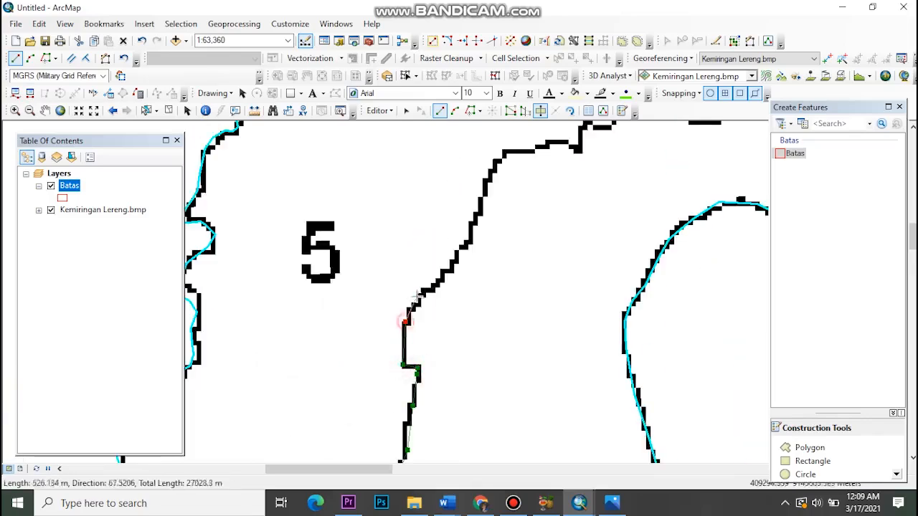
click(418, 296)
click(450, 263)
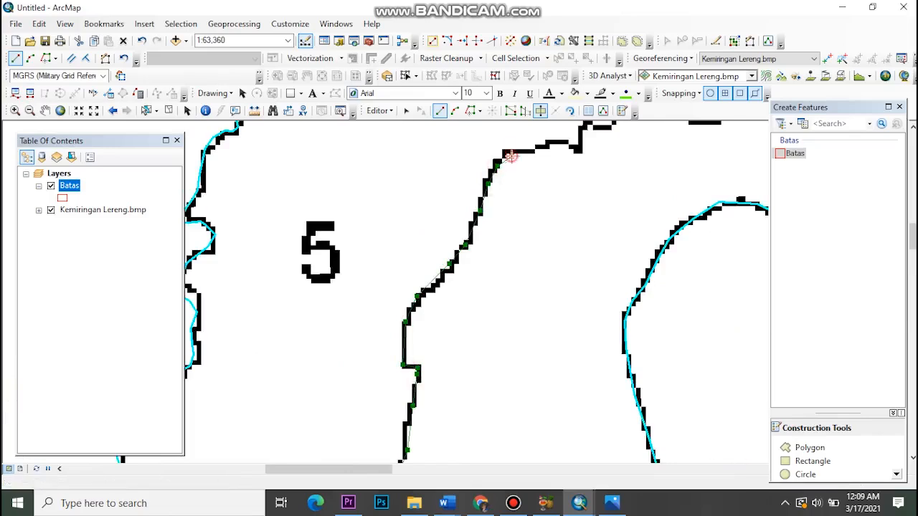
click(143, 43)
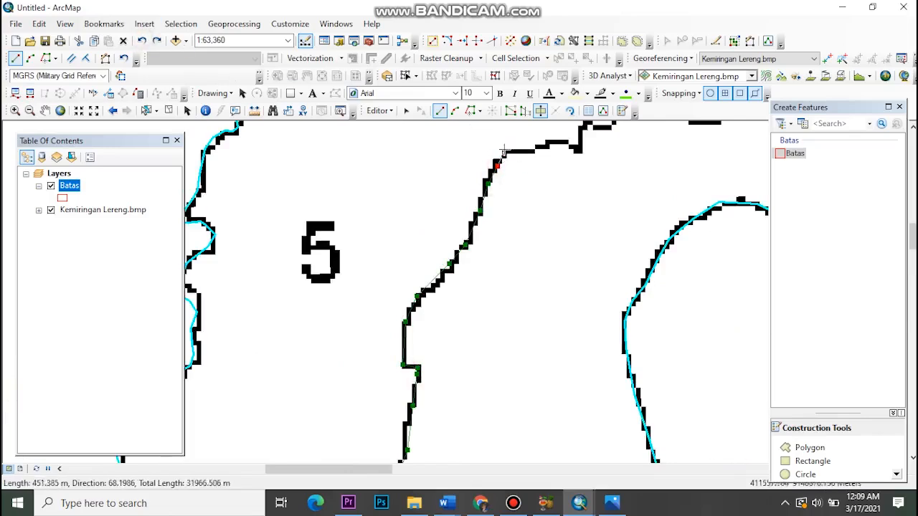
Trace the cut line eastward from the upper corner to the short vertical step in the zone line
click(505, 153)
click(533, 151)
click(550, 146)
click(566, 142)
click(573, 147)
click(579, 145)
click(580, 129)
Continue the cut line over the small steps and the flat-topped block, down to the foot of its eastern slope
drag(580, 129, 409, 279)
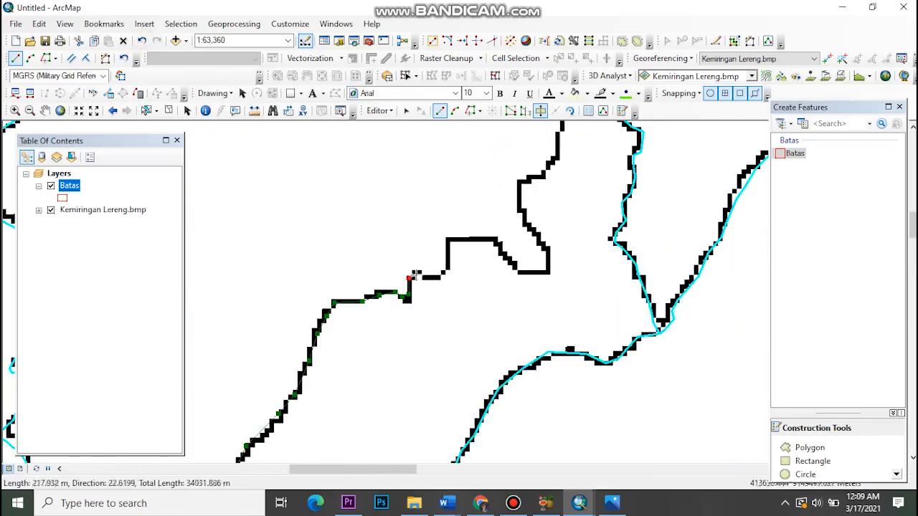
click(415, 271)
click(434, 278)
click(444, 272)
click(448, 259)
click(449, 242)
click(493, 239)
click(504, 256)
click(513, 265)
click(519, 272)
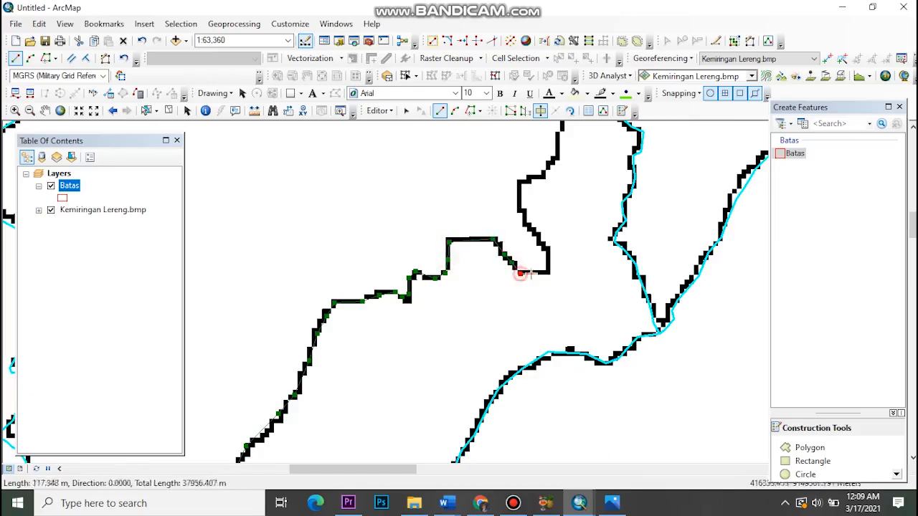
Trace the cut line around the hairpin bend and back up its northern side
click(548, 271)
click(549, 247)
click(534, 232)
click(523, 213)
click(520, 184)
click(539, 172)
click(551, 169)
click(555, 161)
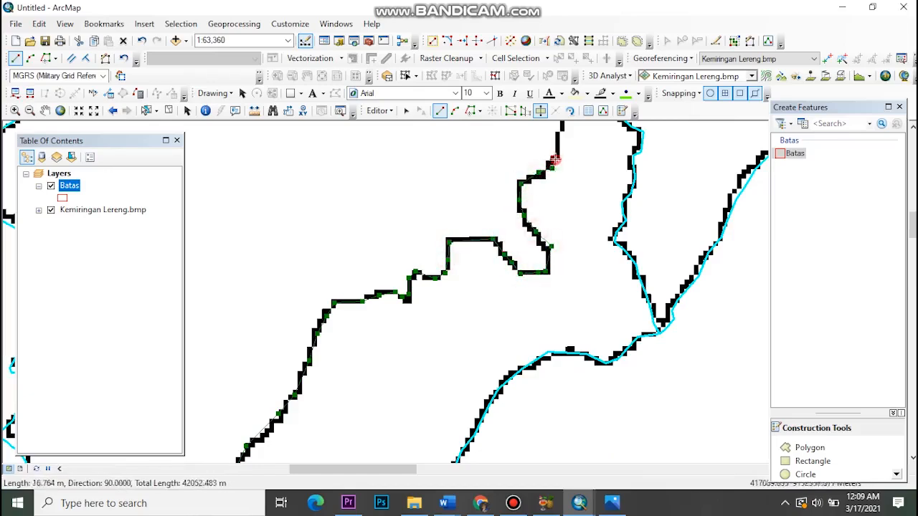
Trace the last stretch north to the boundary and finish the cut outside it, separating zone 5 from zone 3
drag(555, 161, 472, 342)
click(475, 316)
click(481, 304)
click(480, 279)
click(485, 269)
click(493, 249)
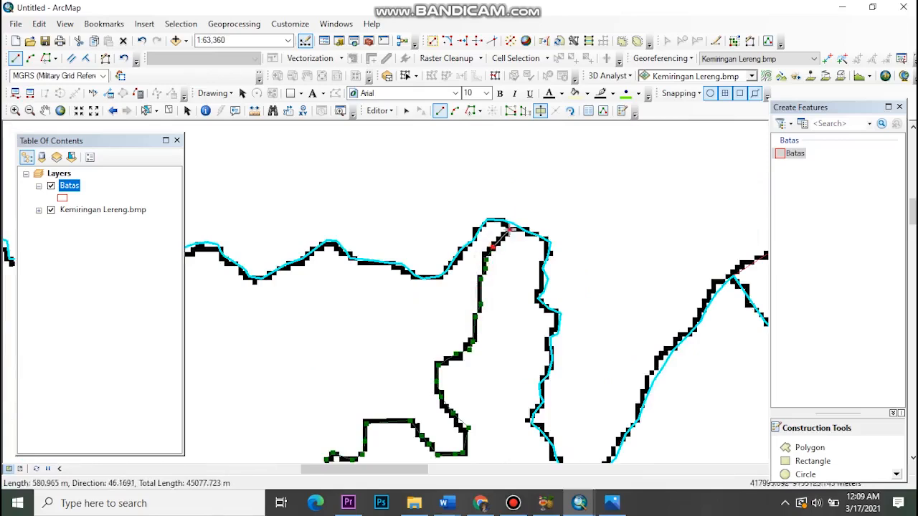
click(508, 230)
double_click(523, 212)
scroll(573, 291, down, 2)
drag(601, 370, 396, 285)
click(512, 503)
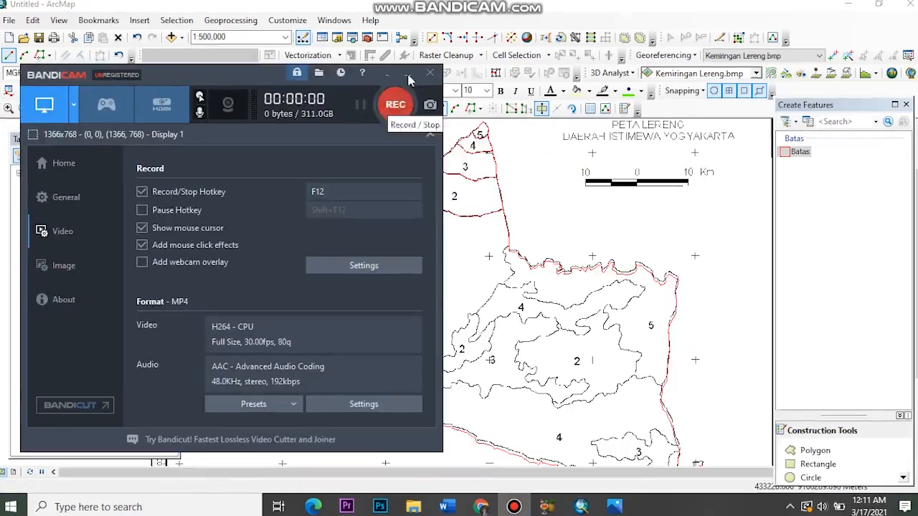
click(395, 104)
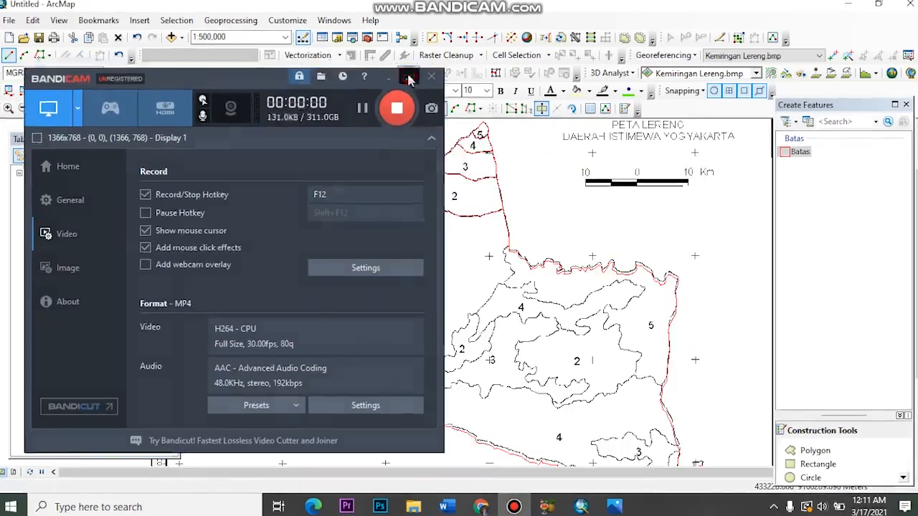
scroll(411, 376, up, 3)
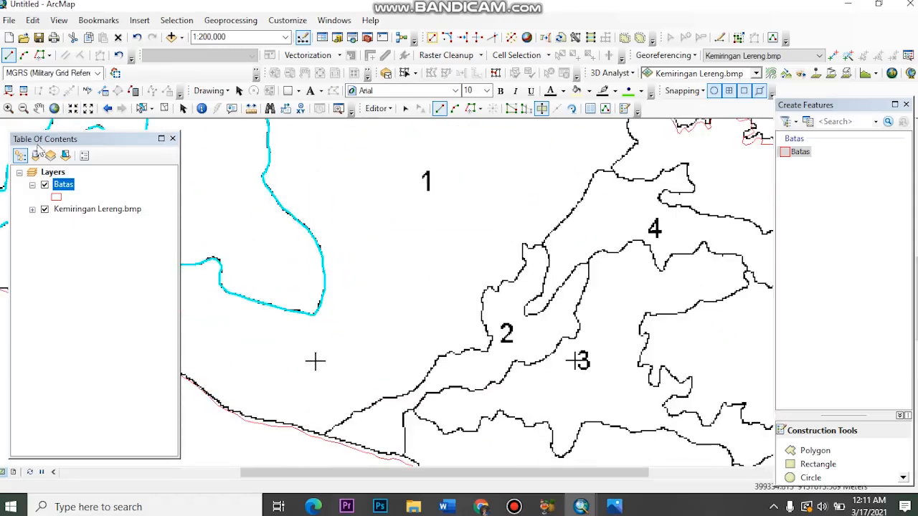
right_click(72, 184)
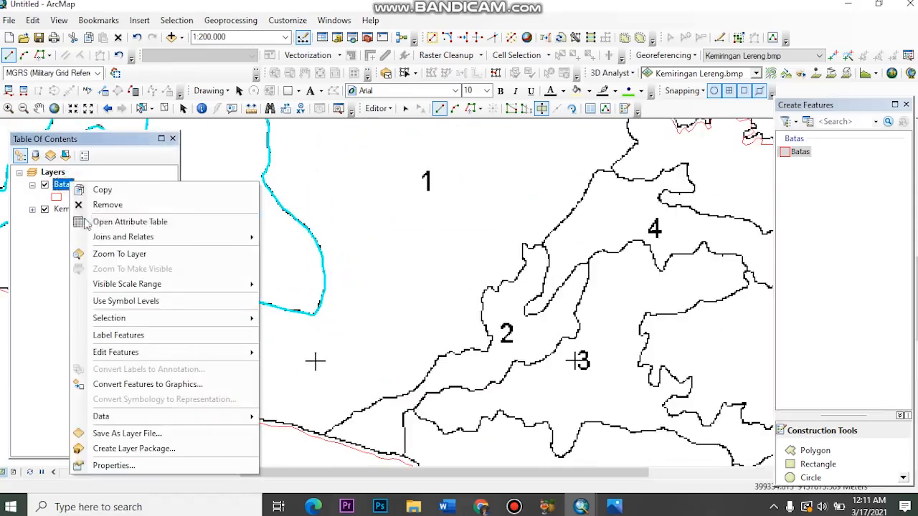
click(65, 186)
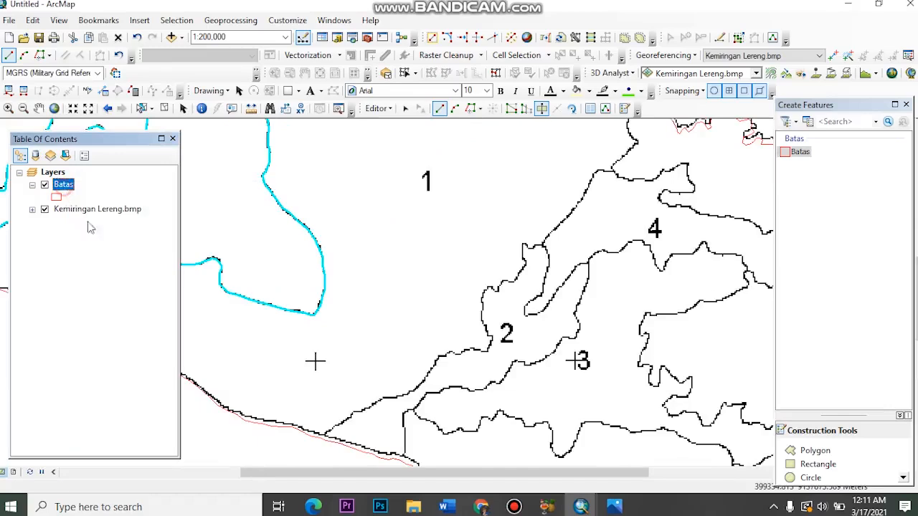
click(514, 507)
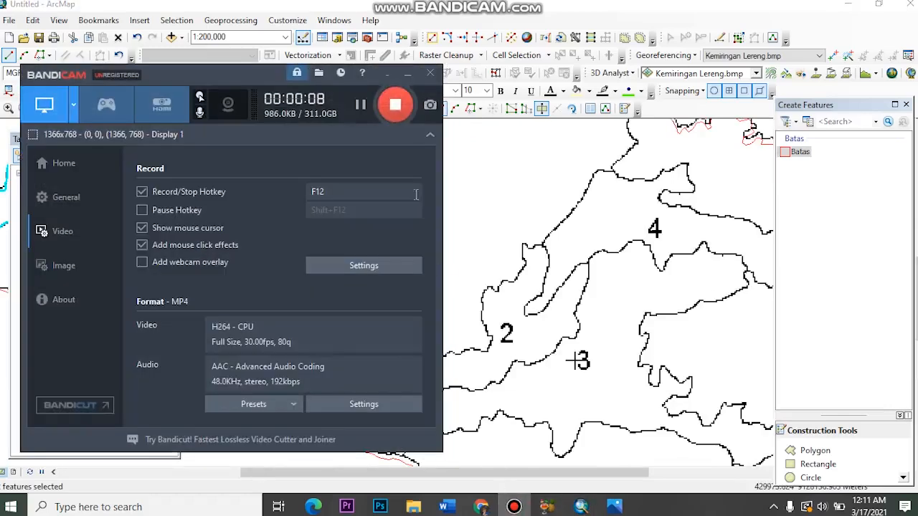
click(407, 70)
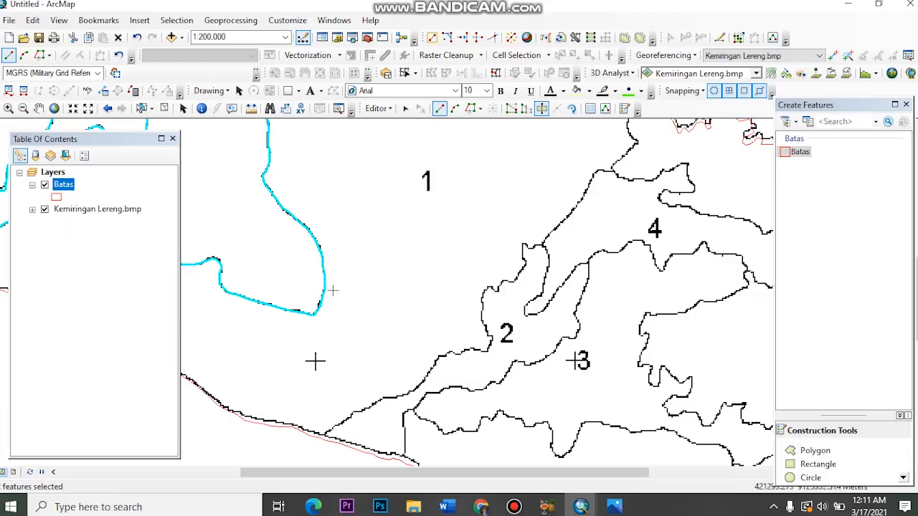
Open the attribute table of the Batas layer and narrow its window to uncover the map
scroll(332, 291, up, 3)
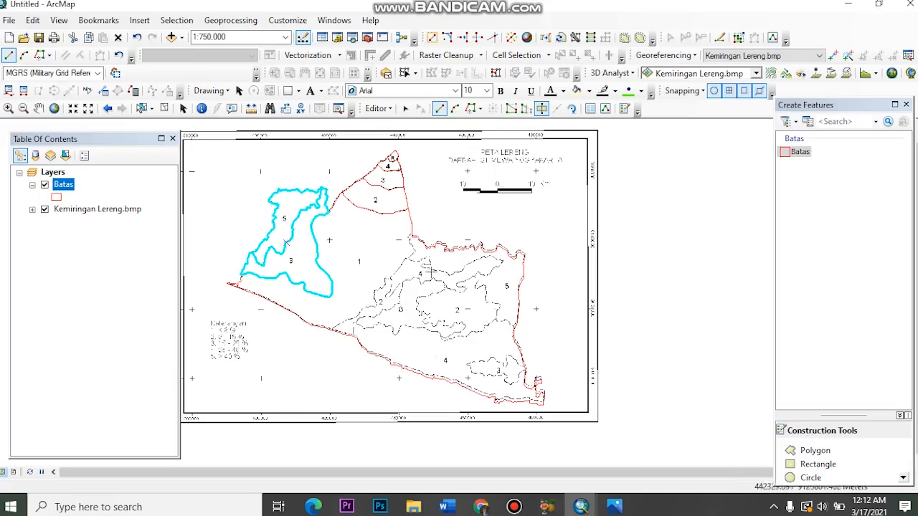
right_click(67, 185)
click(99, 227)
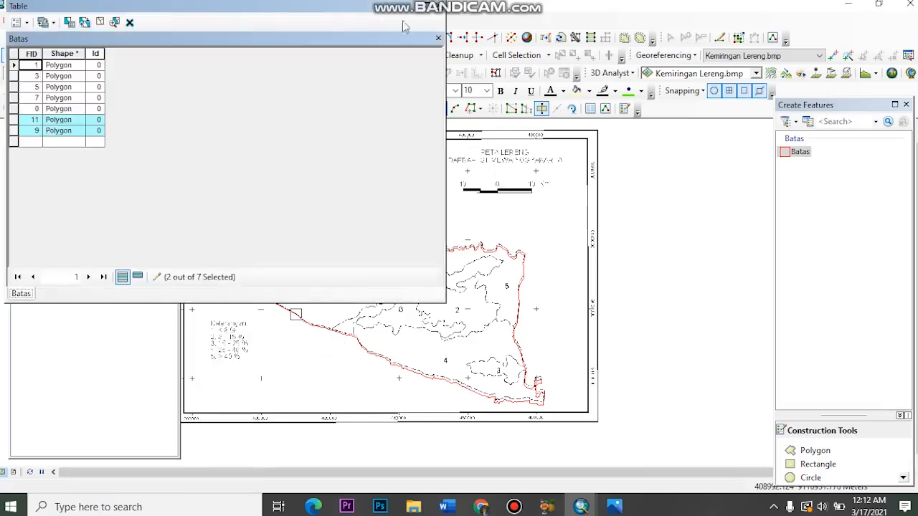
drag(450, 64, 106, 103)
Check the Batas records one by one against the map, leave the large uncut polygon with FID 0 selected, and close the table
click(14, 65)
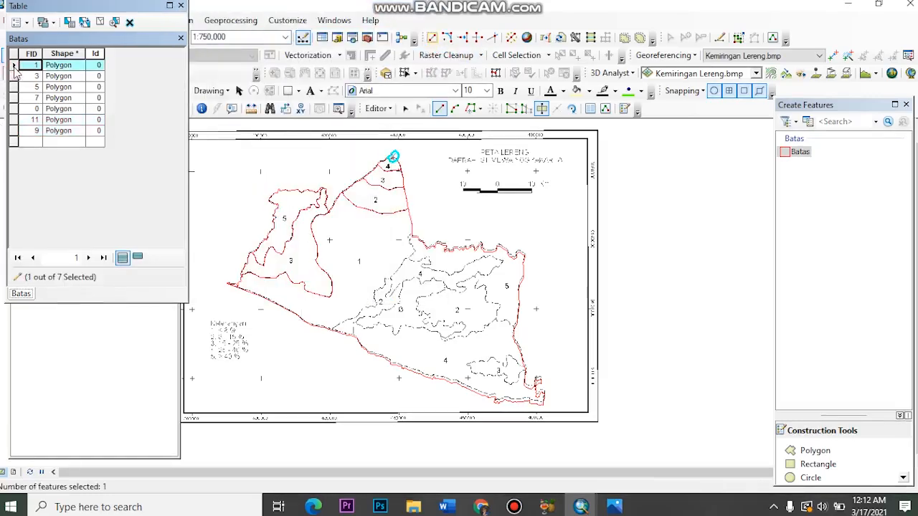
click(14, 76)
click(13, 87)
click(14, 98)
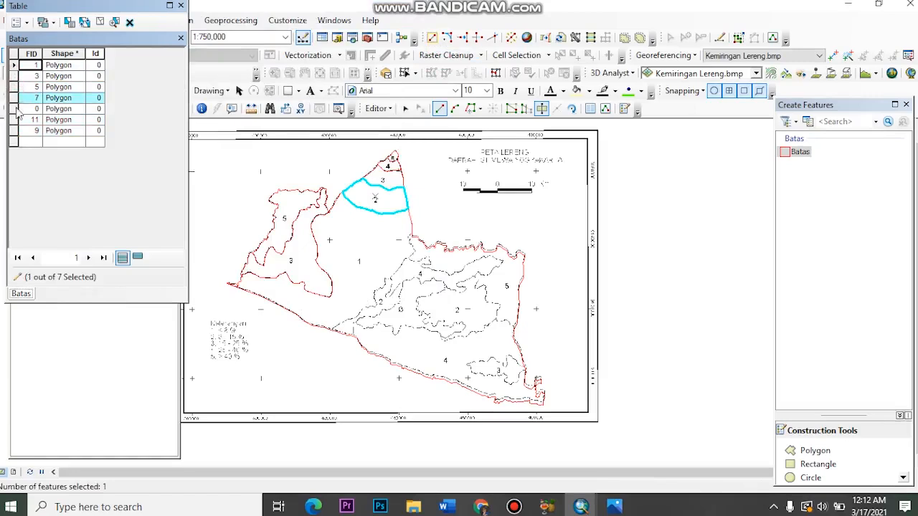
click(13, 108)
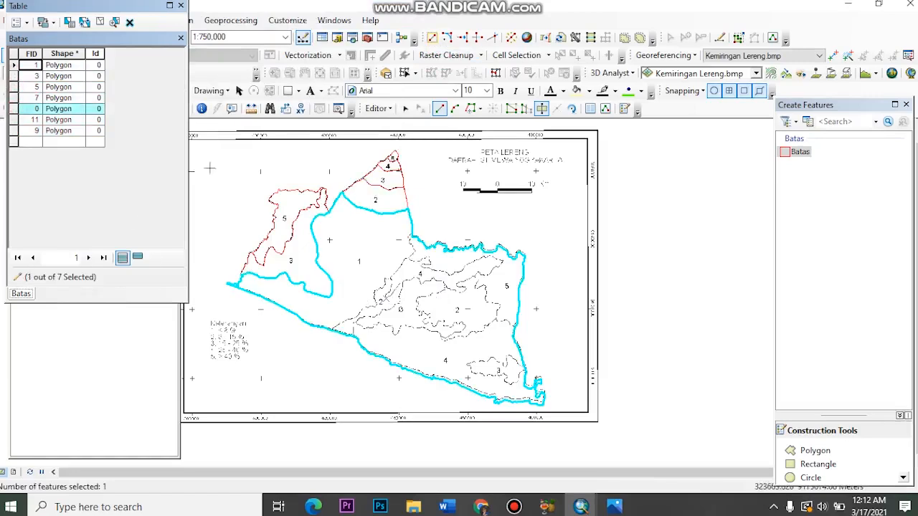
click(180, 6)
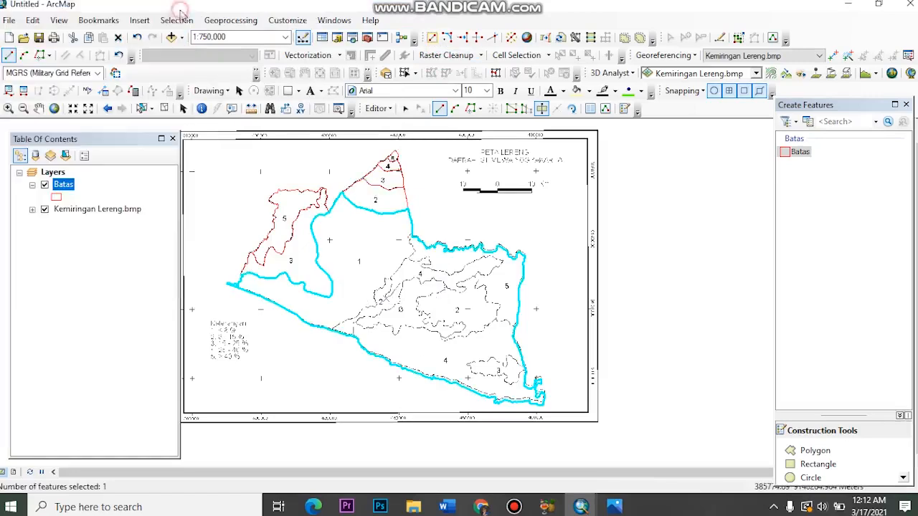
Start a Cut Polygons line outside the southwestern coast and trace the line between zones 1 and 2 northeast from the boundary
click(542, 113)
scroll(371, 305, down, 3)
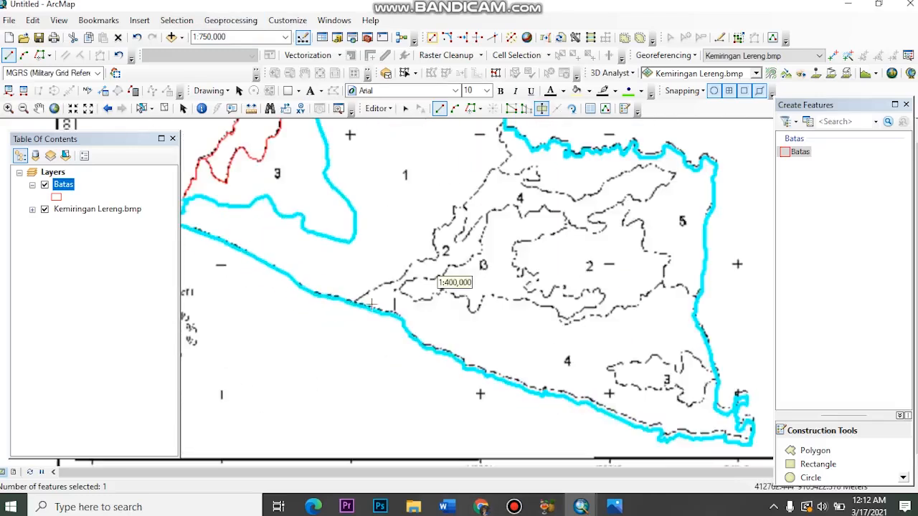
scroll(358, 315, down, 3)
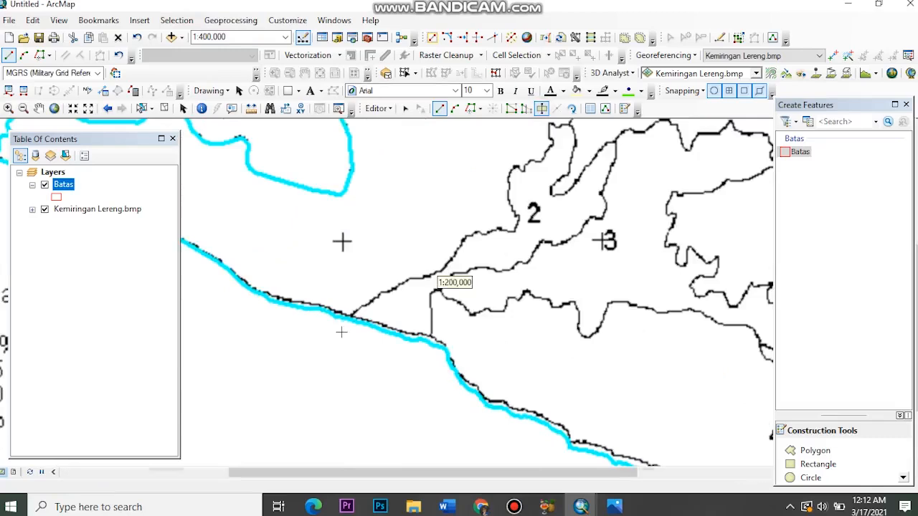
click(340, 334)
click(351, 313)
click(384, 293)
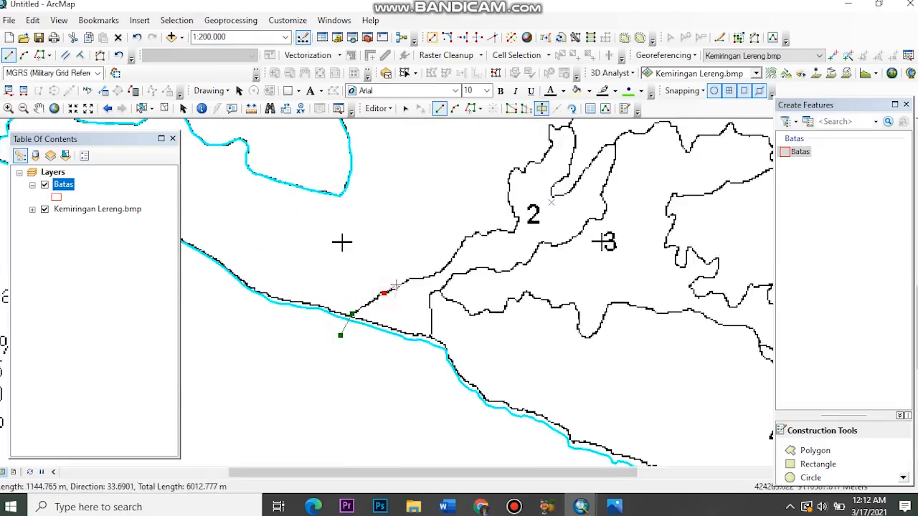
click(395, 289)
click(403, 285)
click(407, 279)
click(419, 277)
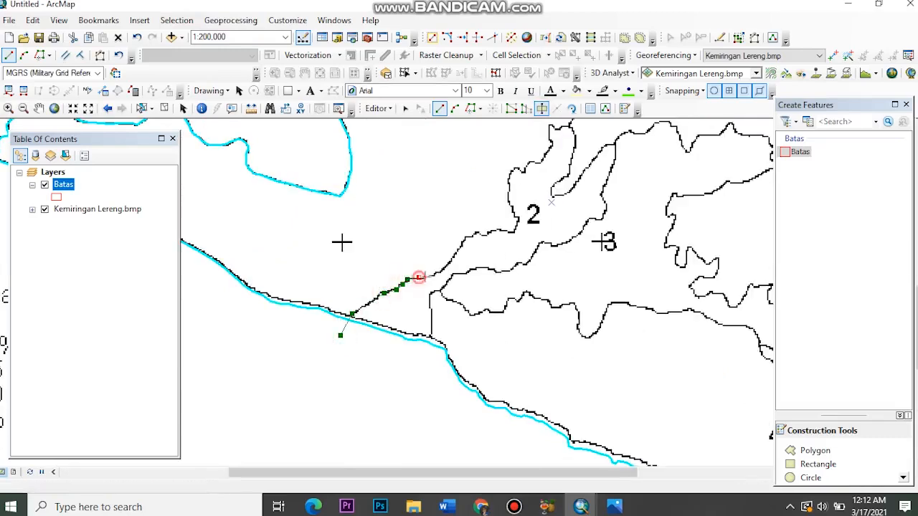
Continue the cut line northeast along the edge of zone 2 and up the bend west of its label
click(437, 272)
click(450, 263)
click(461, 244)
click(467, 236)
click(479, 235)
click(501, 231)
click(511, 232)
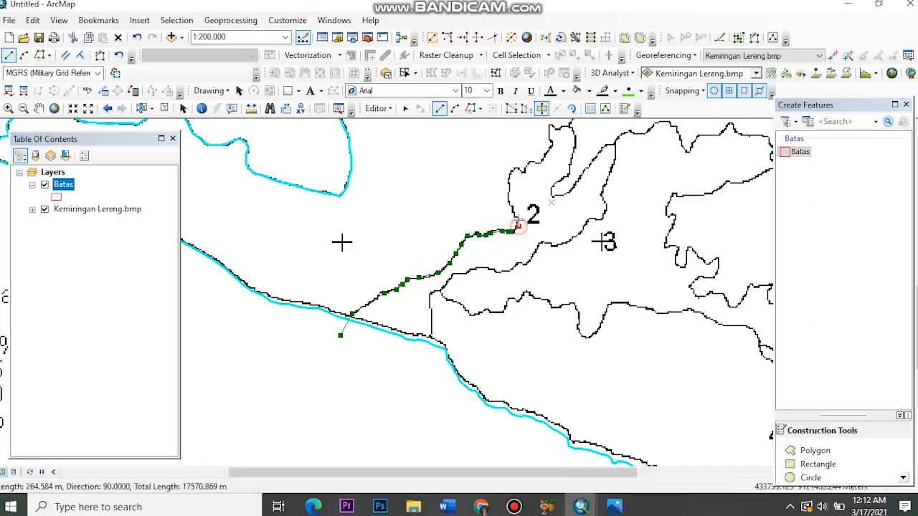
click(518, 219)
click(509, 205)
click(507, 193)
Trace the cut line around the northwestern edge of zone 2 up to its junction with zone 4
scroll(514, 169, down, 3)
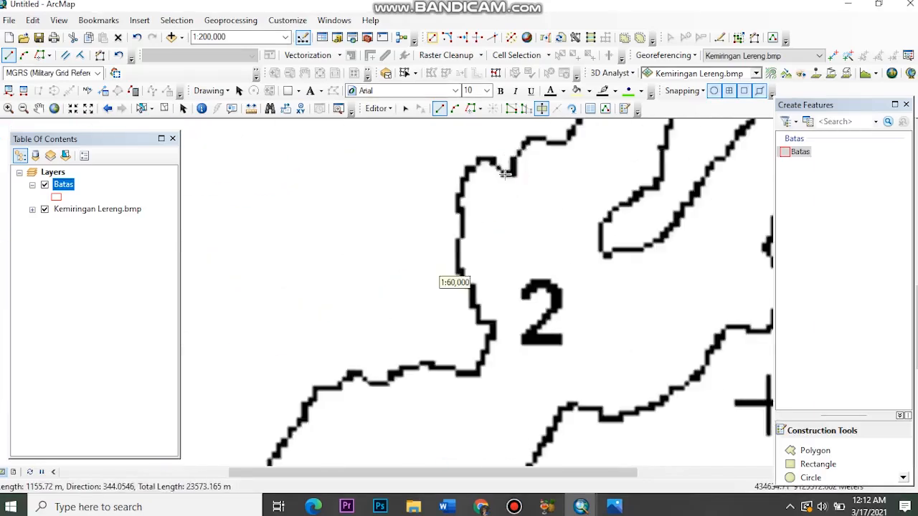
click(553, 141)
click(560, 140)
click(572, 135)
drag(572, 133, 424, 354)
click(438, 328)
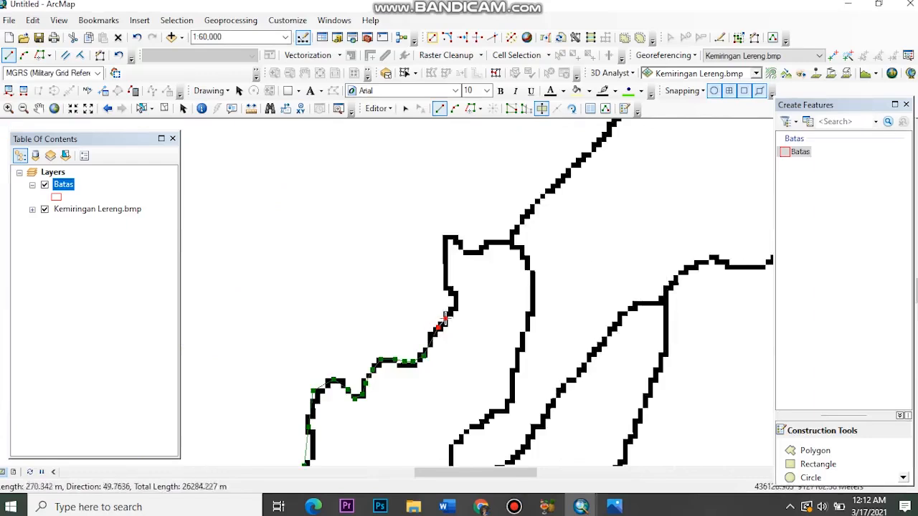
drag(511, 238, 395, 395)
Trace the cut line northeast along the border of zones 1 and 4 and past the next junction
click(423, 363)
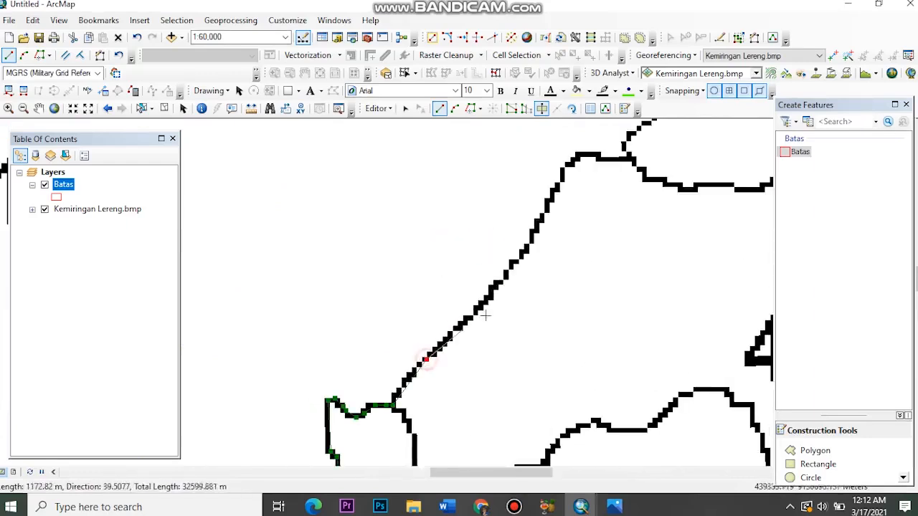
click(500, 284)
click(529, 248)
click(545, 211)
drag(546, 211, 292, 421)
click(374, 368)
click(387, 338)
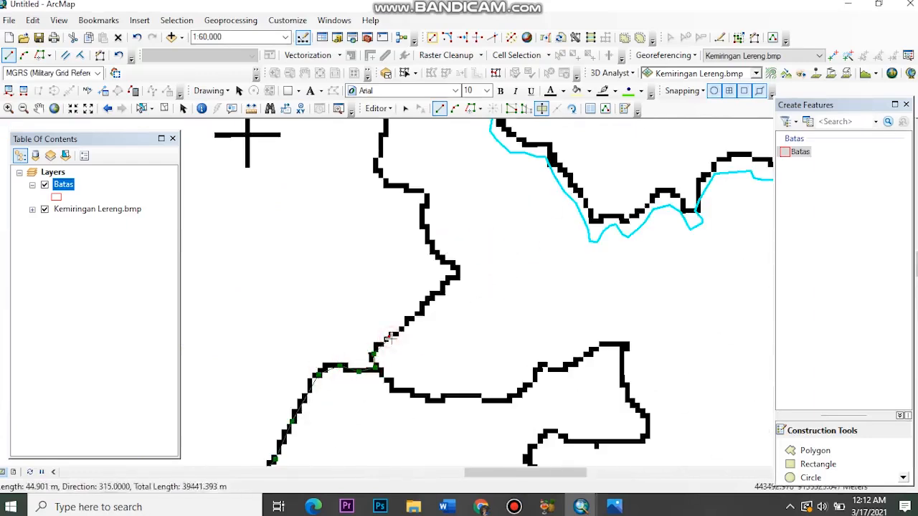
Trace the last winding stretch north and finish the cut at the northern boundary, separating zone 1 from the eastern zones
click(454, 274)
drag(424, 204, 493, 325)
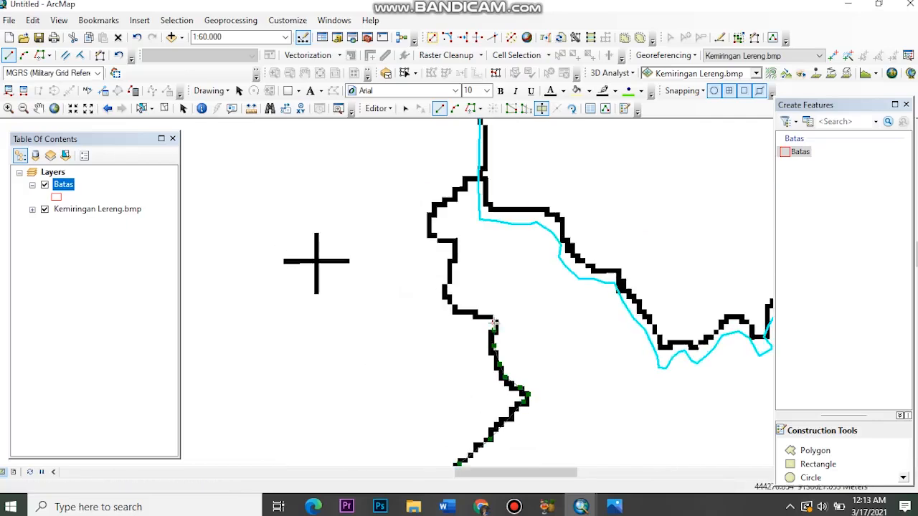
click(446, 293)
click(454, 267)
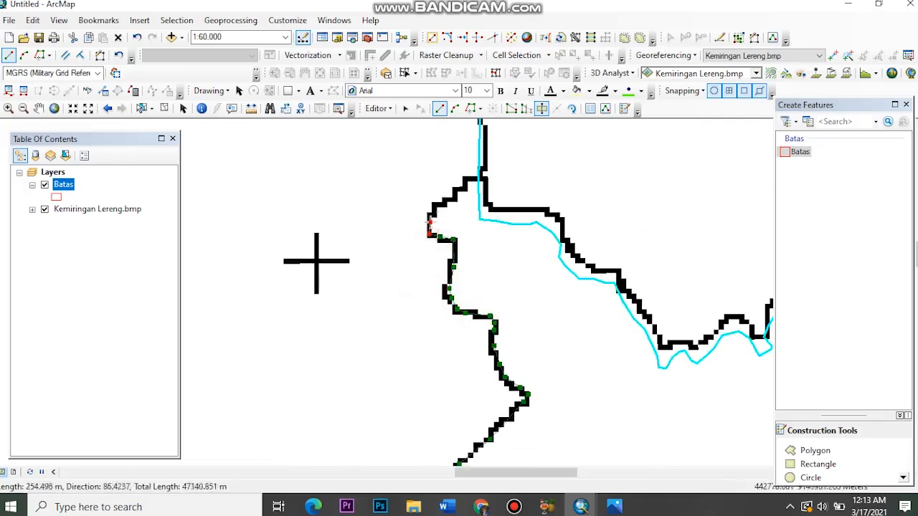
scroll(484, 179, up, 5)
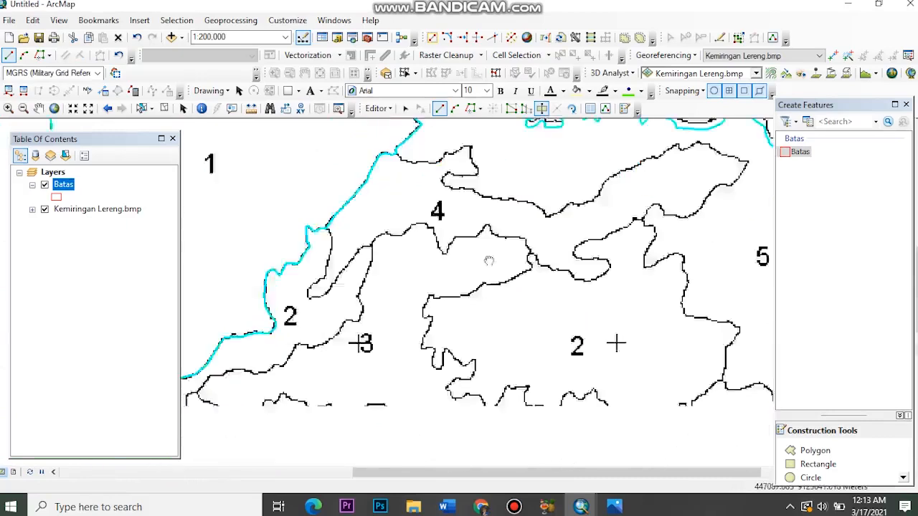
Begin a new cut outside the southern coast, tracing the short vertical line north and onto the border between zones 2 and 3
scroll(390, 331, down, 5)
click(389, 349)
click(391, 302)
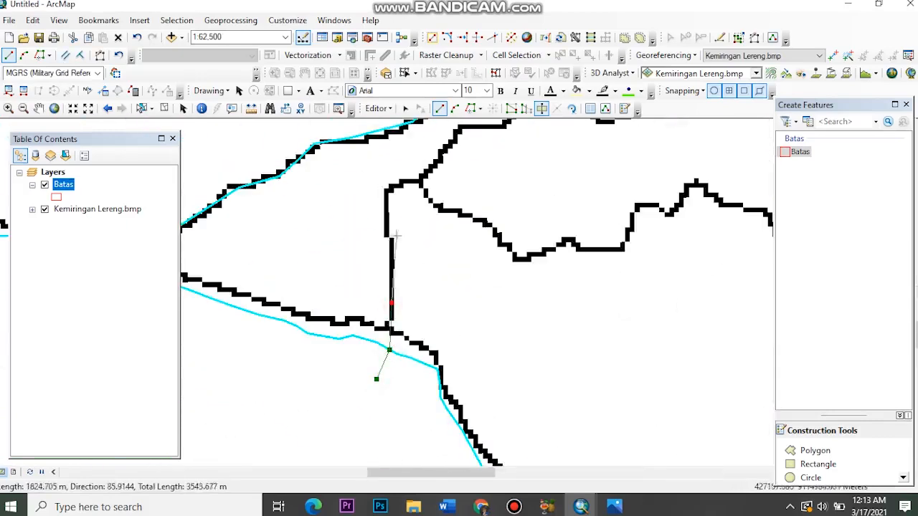
drag(452, 149, 343, 382)
click(356, 357)
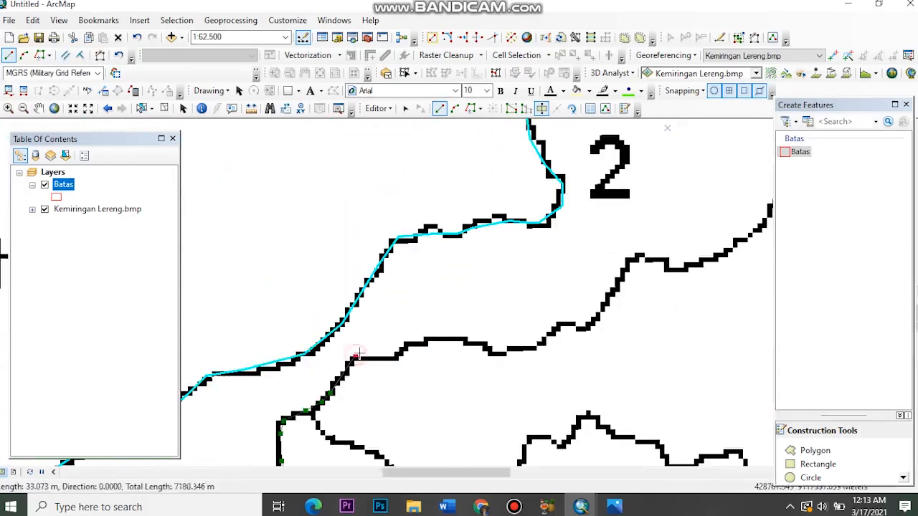
Continue the cut line northeast along the border between zones 2 and 3 towards the label 3
click(449, 340)
click(468, 340)
click(489, 347)
click(500, 354)
click(597, 316)
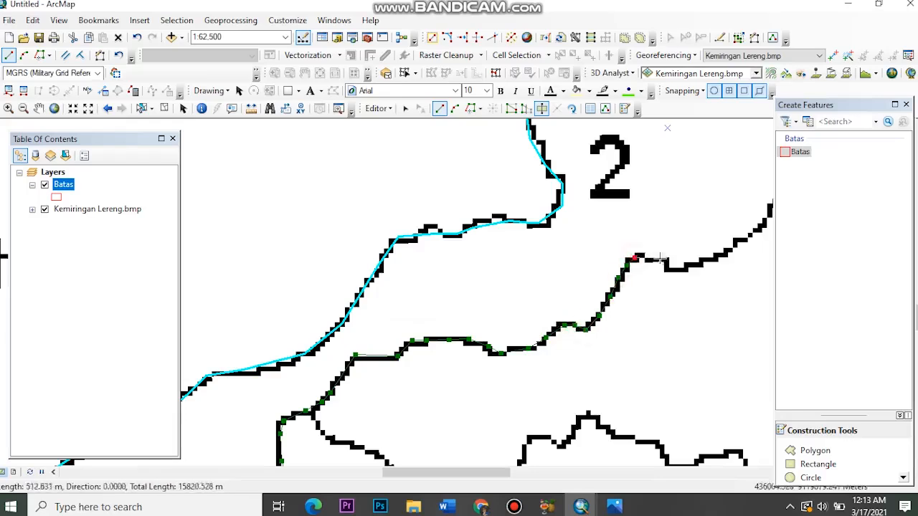
click(689, 265)
drag(735, 249, 473, 373)
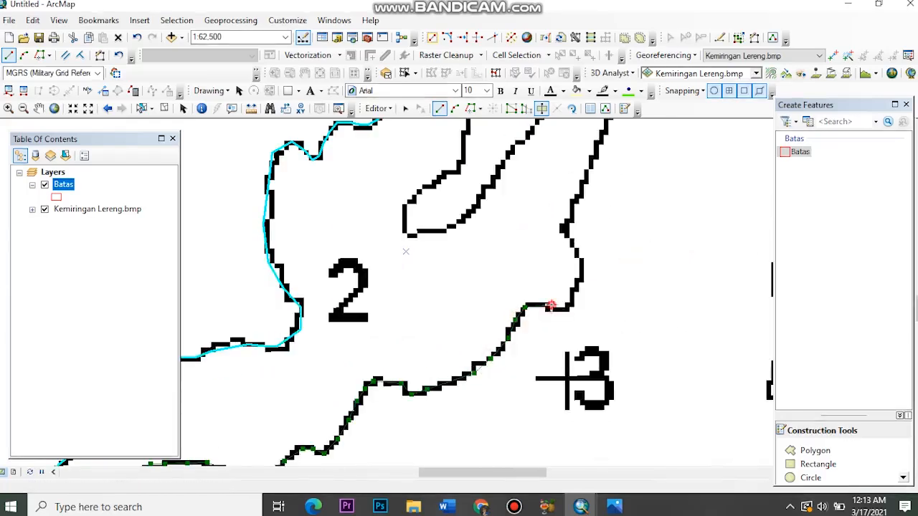
Trace the cut line north past the label 3 towards the junction of zones 2, 3 and 4
click(580, 261)
click(575, 242)
click(572, 234)
click(566, 225)
drag(595, 142, 500, 326)
click(509, 315)
click(511, 304)
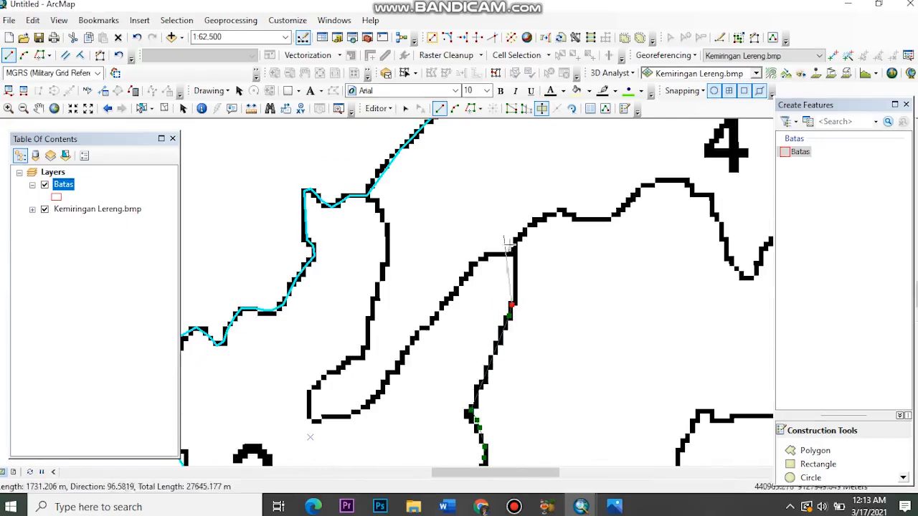
Trace the cut line from the junction southwest down the eastern side of the narrow zone 4 inlet
click(468, 267)
click(456, 289)
click(449, 298)
click(441, 307)
click(405, 352)
click(396, 366)
click(388, 377)
click(380, 388)
click(372, 398)
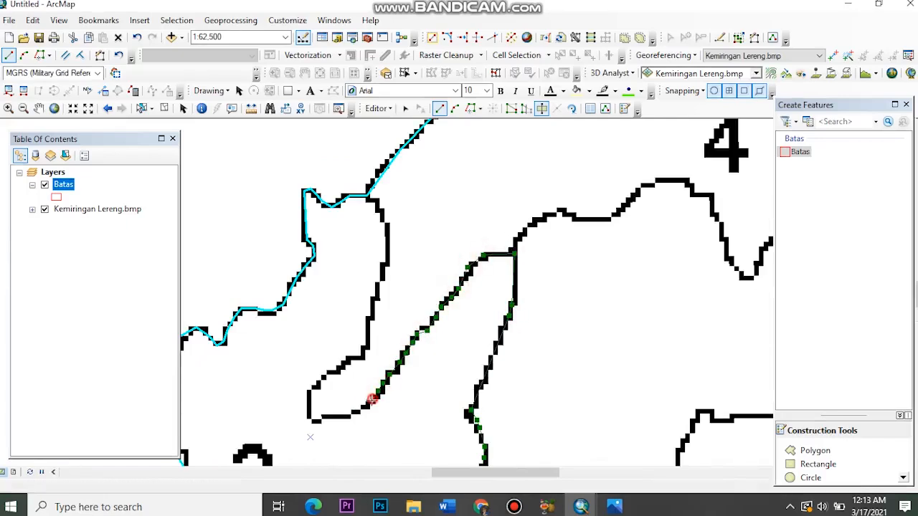
Trace the western side of the inlet north and finish the cut on the zone 1 line, separating zone 2
click(370, 319)
click(375, 301)
click(380, 282)
click(389, 225)
click(380, 201)
double_click(368, 195)
Start a new cut just inside zone 2 and trace the border of zones 3 and 4 northeast from the junction
scroll(443, 239, down, 2)
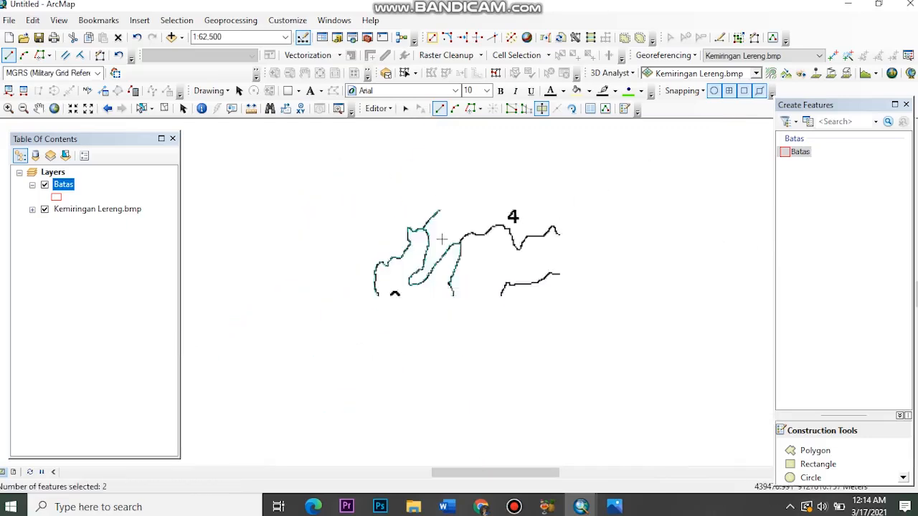
scroll(532, 226, up, 1)
click(375, 280)
click(387, 259)
scroll(394, 241, up, 1)
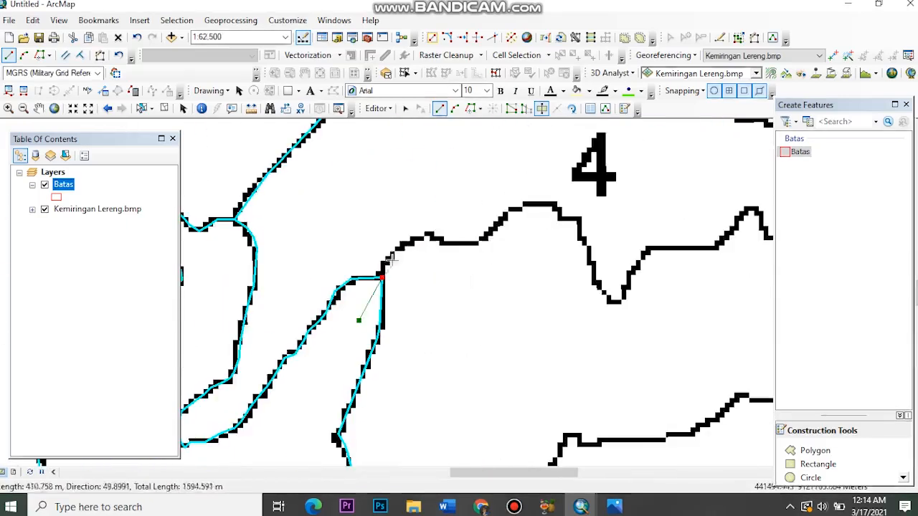
click(391, 255)
click(405, 245)
click(417, 237)
click(428, 236)
click(440, 239)
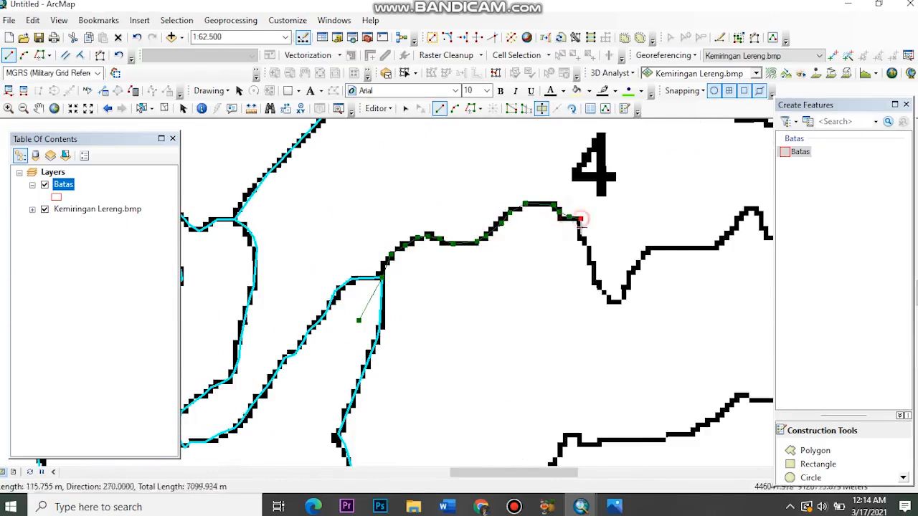
Trace the cut line down and around the deep dip southeast of the label 4
click(586, 245)
click(593, 258)
click(593, 269)
click(595, 283)
click(603, 294)
click(613, 302)
click(630, 293)
click(636, 271)
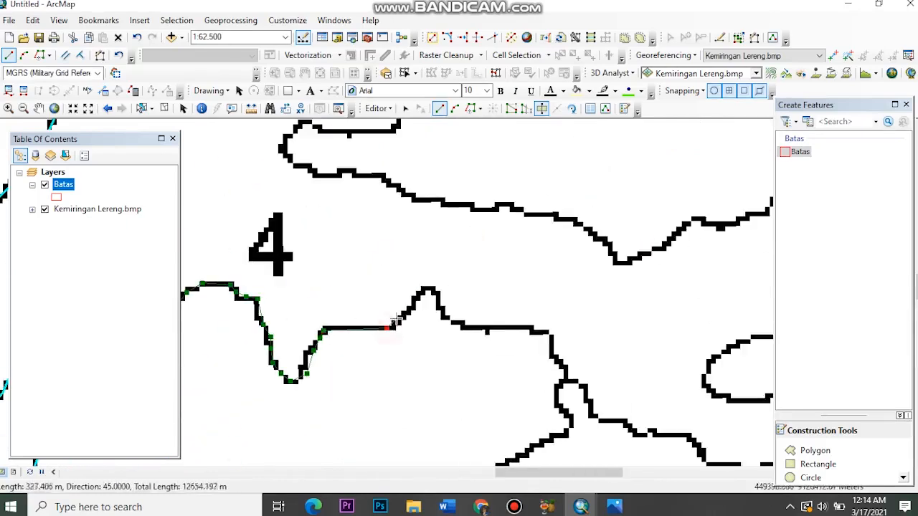
Trace the cut line over the small peak and east along the flat stretch of the zone 4 border
click(444, 310)
click(454, 320)
click(467, 325)
drag(498, 329, 279, 266)
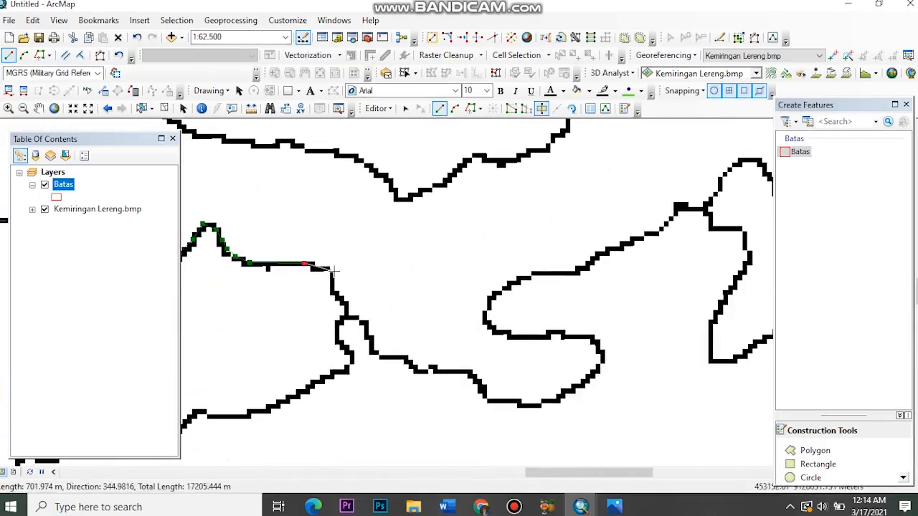
click(317, 267)
click(330, 270)
Trace the cut line southeast past the junction with the central zone 2 to the base of the rounded loop
click(333, 288)
click(339, 302)
click(349, 313)
click(368, 322)
click(372, 335)
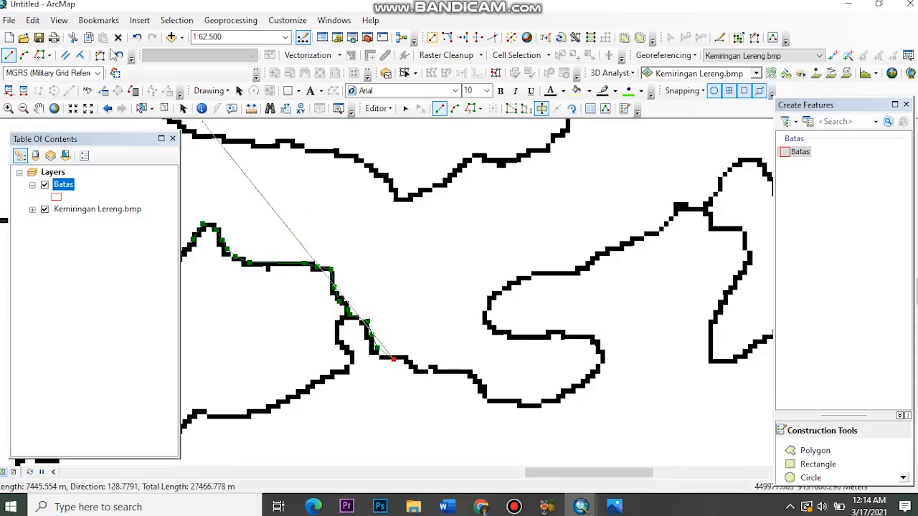
click(474, 374)
click(481, 388)
click(494, 400)
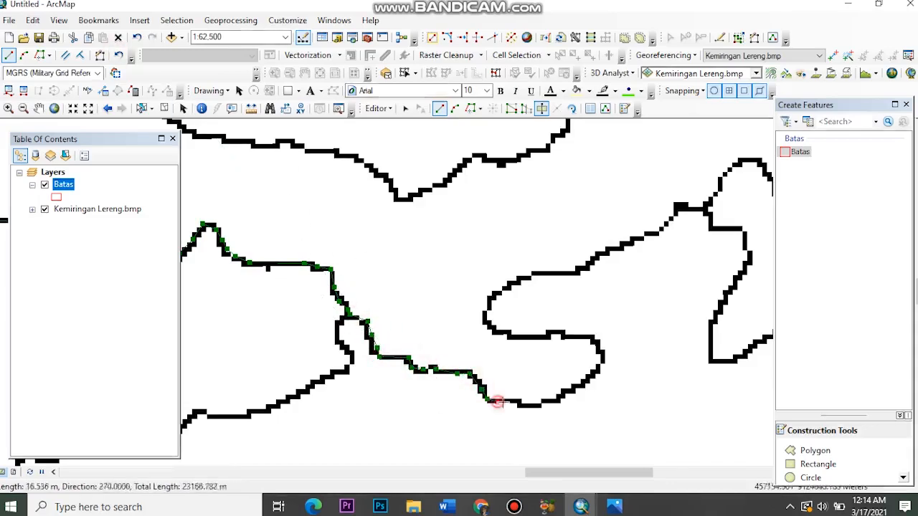
Trace the cut line around the eastern end of the rounded loop and back west along its upper side
click(514, 405)
click(544, 403)
click(555, 398)
click(595, 337)
click(562, 335)
click(552, 335)
click(533, 337)
click(497, 333)
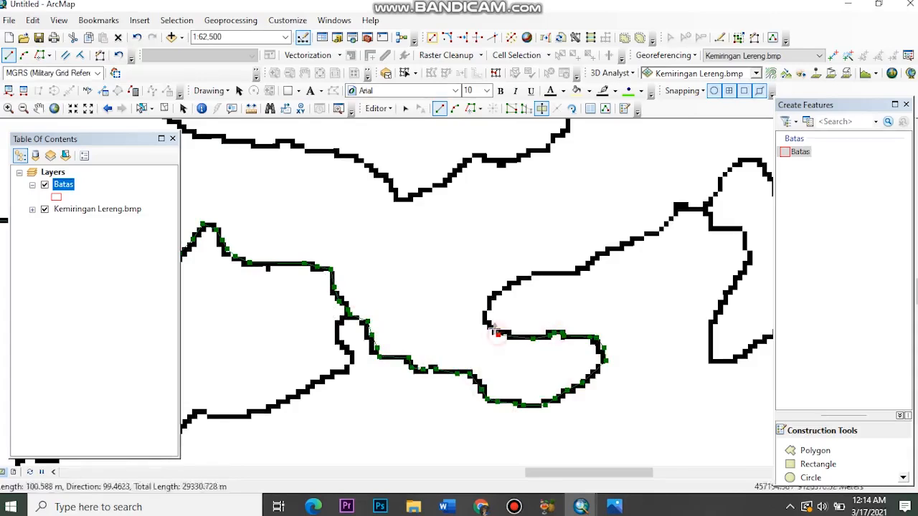
Trace the cut line northeast from the loop along the southern edge of zone 4 towards the next junction
click(535, 274)
click(562, 273)
click(586, 272)
click(597, 260)
click(624, 241)
click(636, 236)
click(658, 229)
click(665, 224)
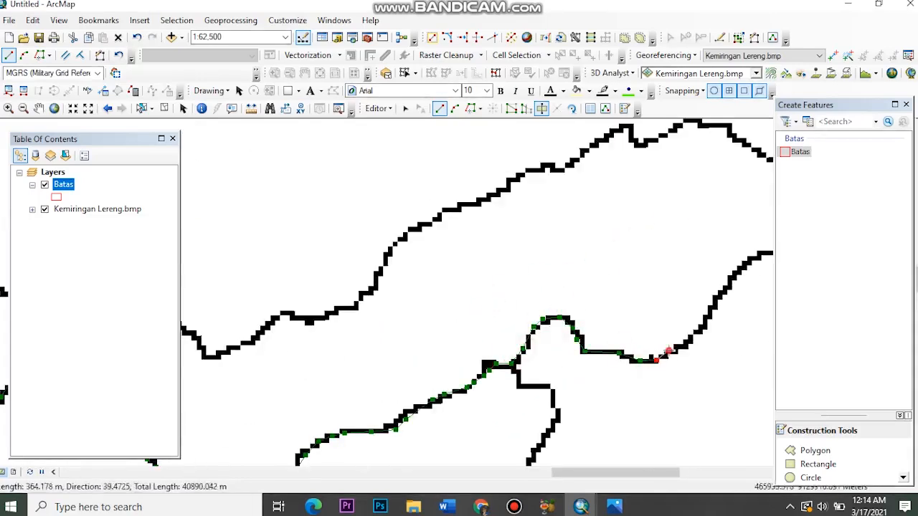
Trace the cut line northeast along the southern edge of the zone 4 arm towards its eastern tip
drag(721, 291, 523, 406)
click(544, 385)
click(553, 374)
click(571, 369)
click(587, 369)
click(601, 369)
click(615, 358)
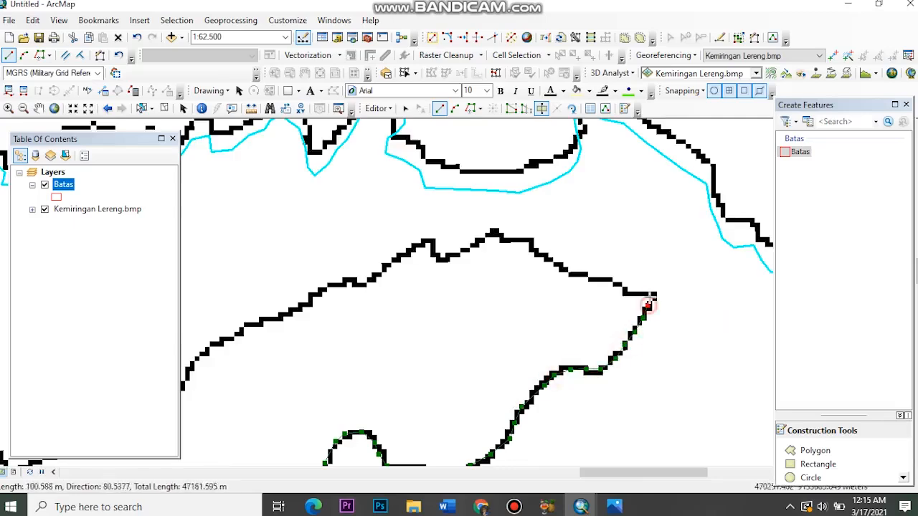
Trace the cut line northwest from the eastern tip of zone 4 and over the peaks of its northern edge
click(532, 250)
click(494, 232)
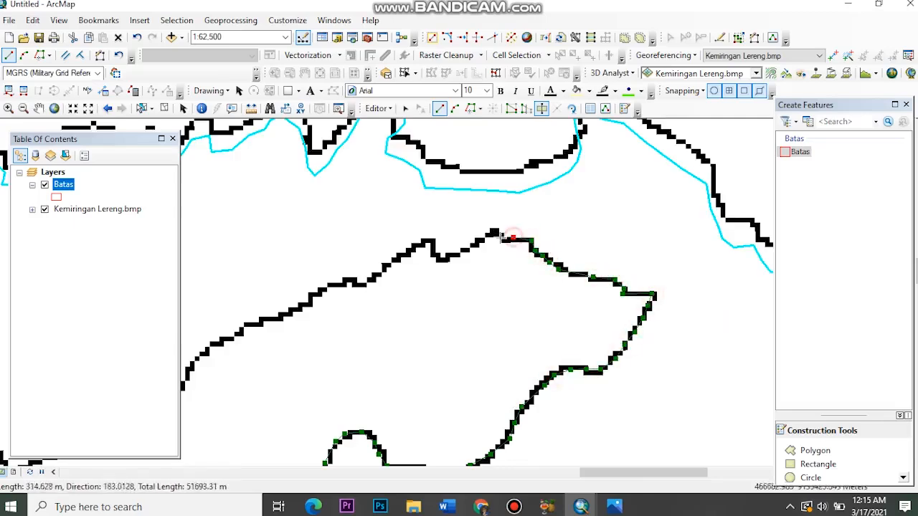
click(476, 244)
click(457, 252)
click(438, 257)
click(423, 242)
Continue the cut line southwest along the northern edge of zone 4, removing the last misplaced vertex on the way
click(340, 285)
click(323, 289)
click(317, 293)
click(311, 302)
click(285, 308)
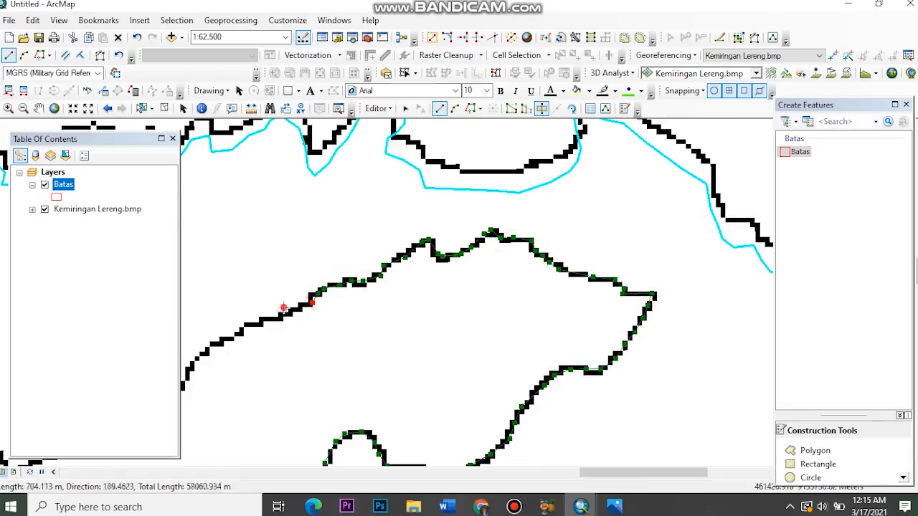
drag(284, 310, 622, 251)
click(119, 55)
click(628, 255)
click(613, 258)
click(583, 267)
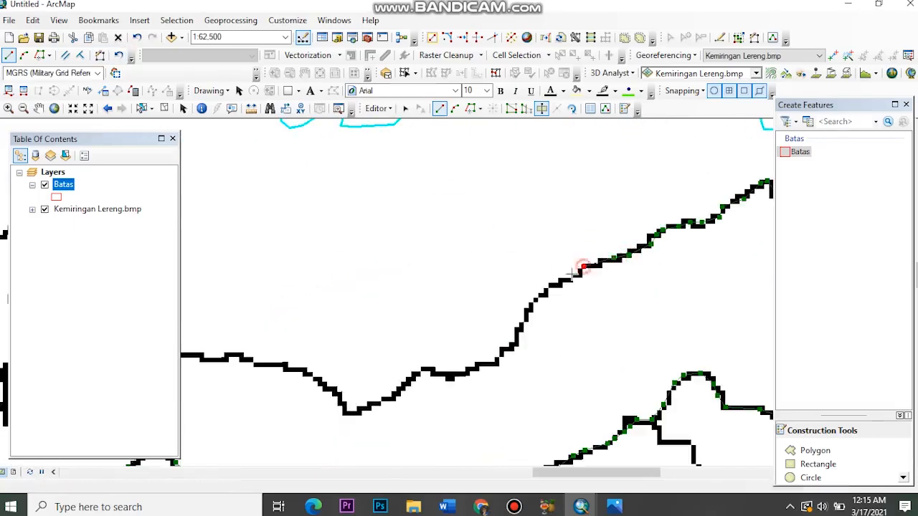
Trace the cut line down the steep curve of the northern zone 4 edge towards its low point
click(567, 280)
click(563, 284)
click(541, 297)
click(494, 362)
click(476, 366)
click(467, 372)
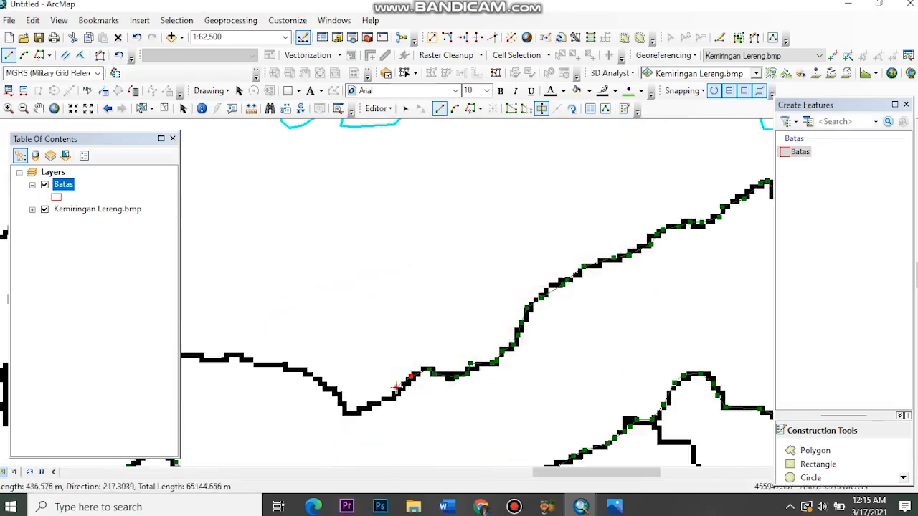
Trace the cut line northwest from the low point along the northern edge of zone 4
scroll(660, 284, up, 4)
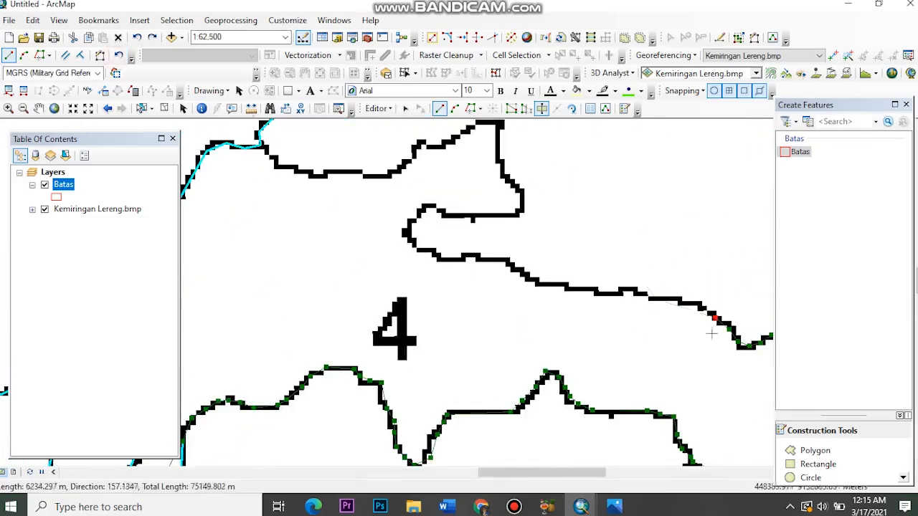
click(595, 292)
click(567, 286)
click(557, 284)
click(540, 283)
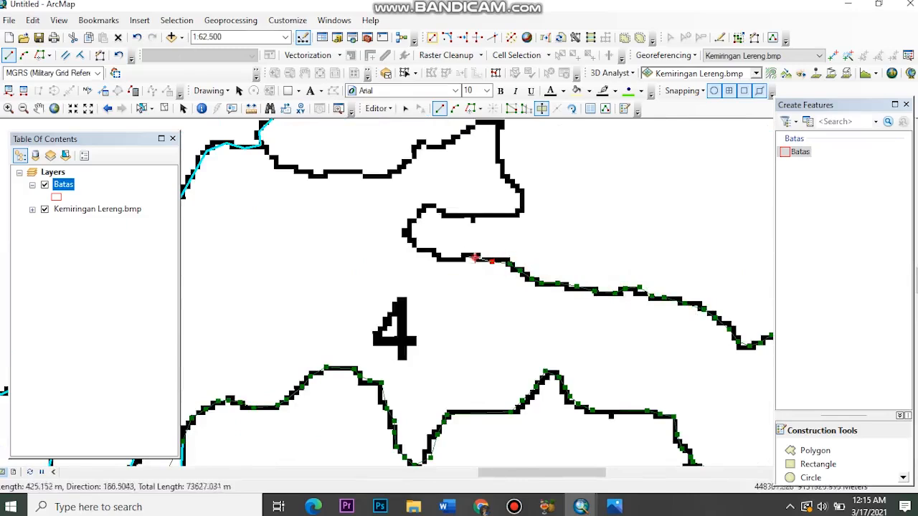
Continue the cut line around the narrow inlet above the zone 4 label and up its eastern side
click(409, 236)
click(412, 223)
click(431, 205)
click(453, 215)
click(479, 217)
click(520, 210)
click(501, 164)
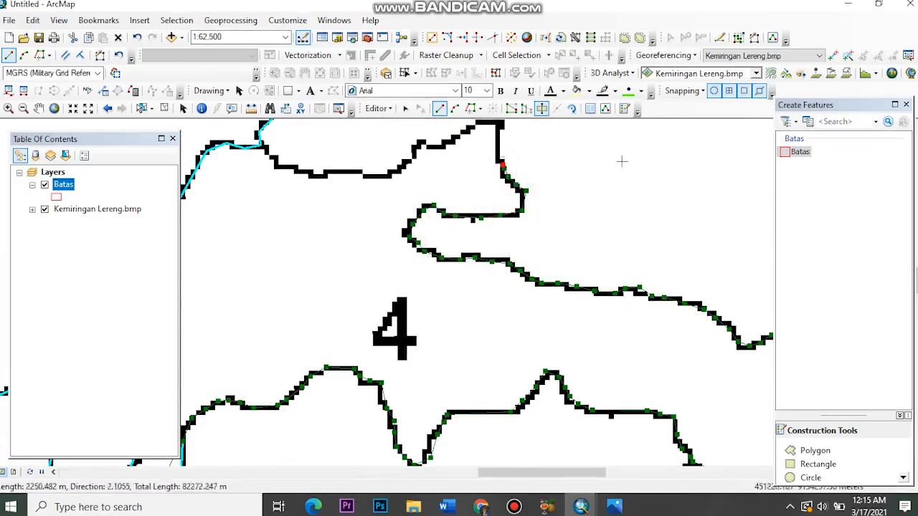
Trace the cut line over the northern corner and west to the Batas boundary, and finish the cut across it
drag(678, 160, 768, 372)
click(587, 372)
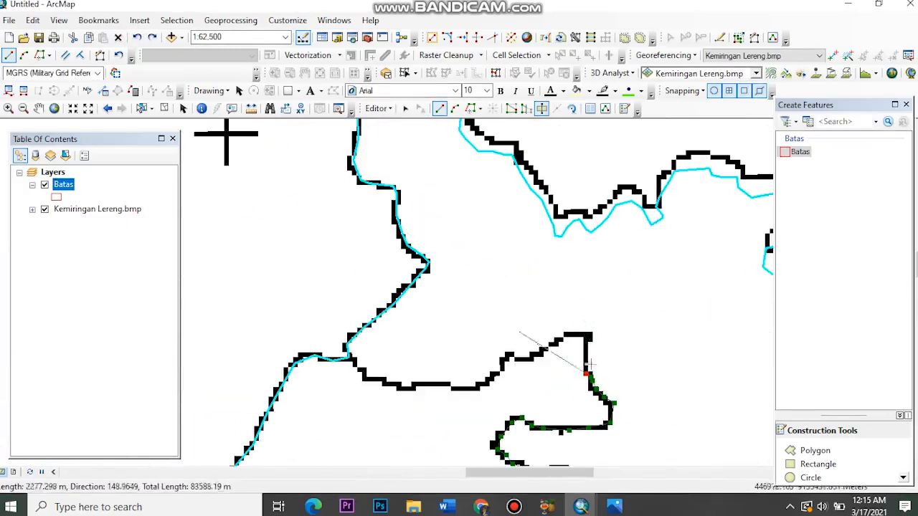
click(553, 339)
click(527, 360)
click(510, 355)
click(493, 381)
click(466, 389)
click(429, 385)
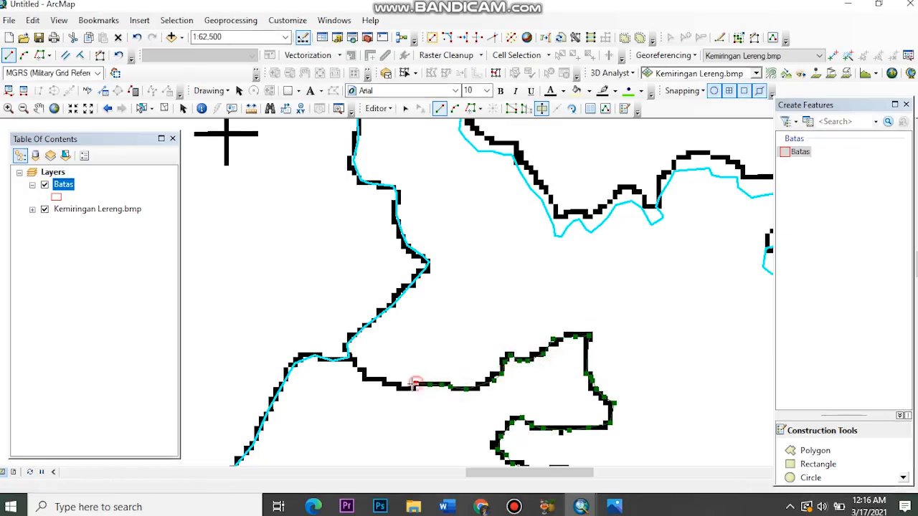
click(388, 384)
click(366, 368)
scroll(641, 401, down, 4)
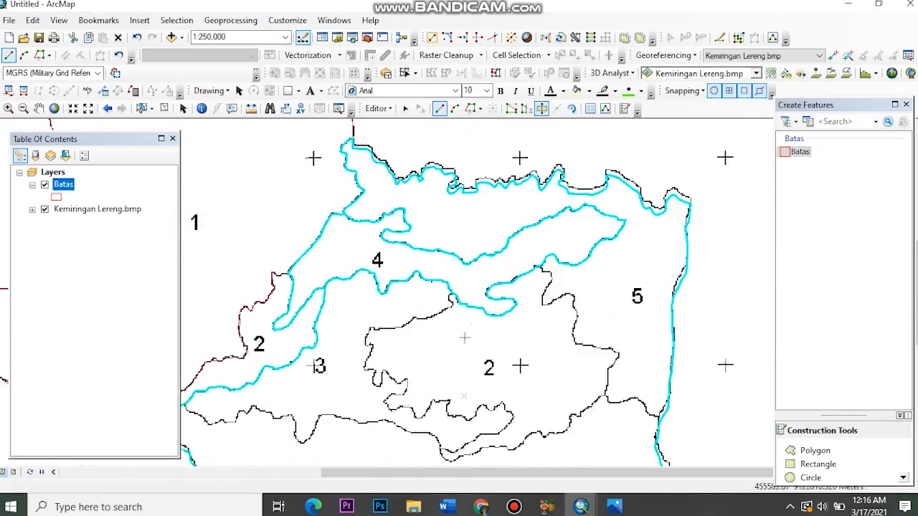
scroll(662, 255, up, 3)
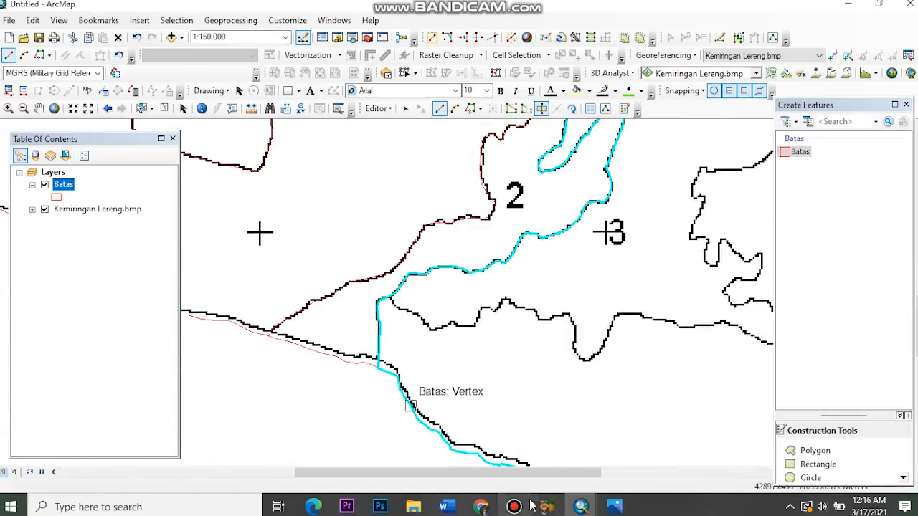
click(514, 506)
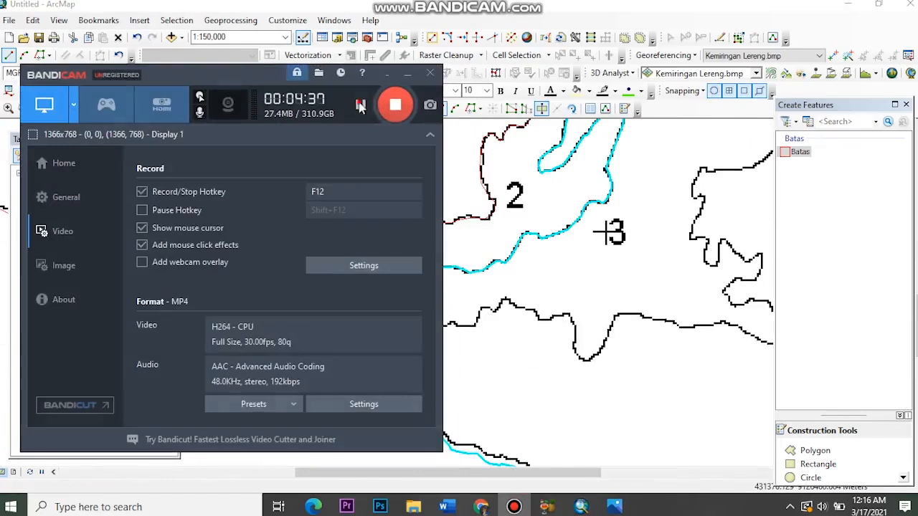
click(407, 74)
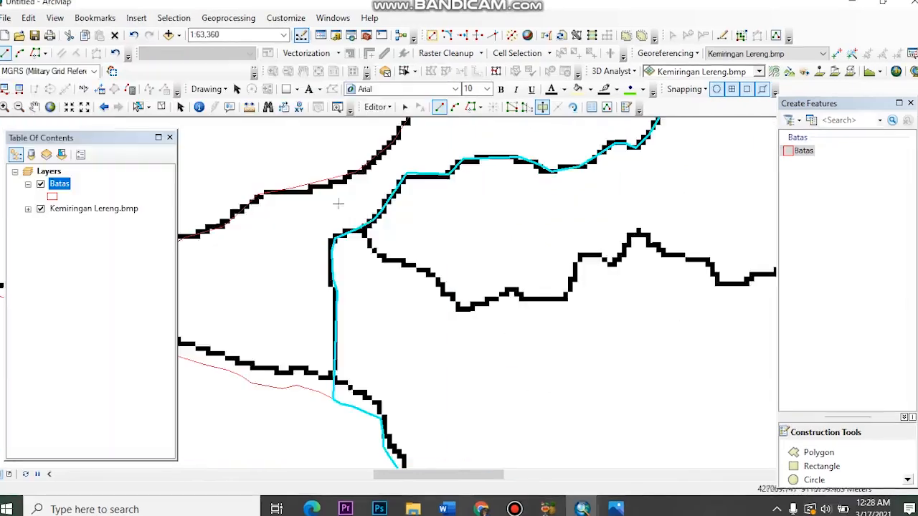
Start a new cut line just outside the western tip of zone 3 and trace its southern edge southeast to the first dip
scroll(584, 338, down, 4)
scroll(623, 310, up, 2)
scroll(417, 352, up, 4)
click(377, 240)
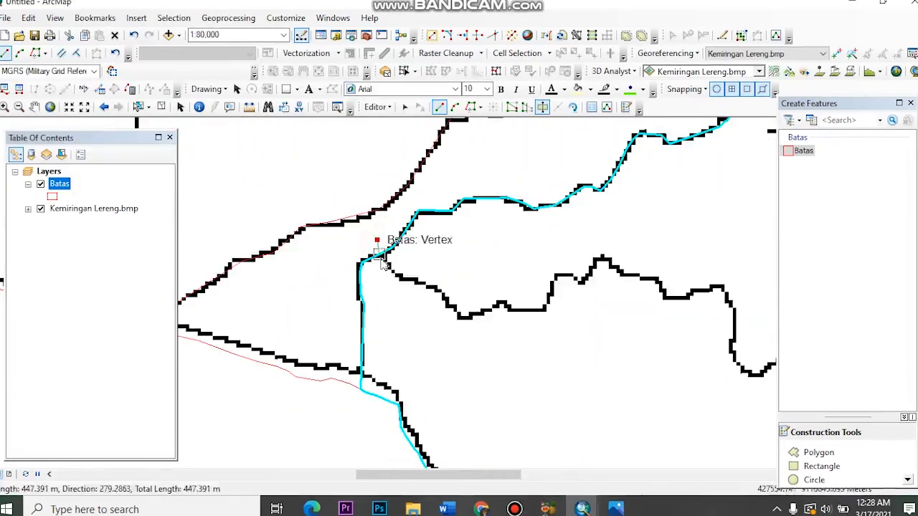
click(378, 255)
click(393, 270)
click(397, 276)
click(412, 280)
click(460, 318)
Trace the cut line east from the first dip over the small bump to the foot of the next rise
click(475, 315)
click(485, 310)
click(502, 302)
click(511, 310)
click(520, 310)
click(532, 312)
click(545, 312)
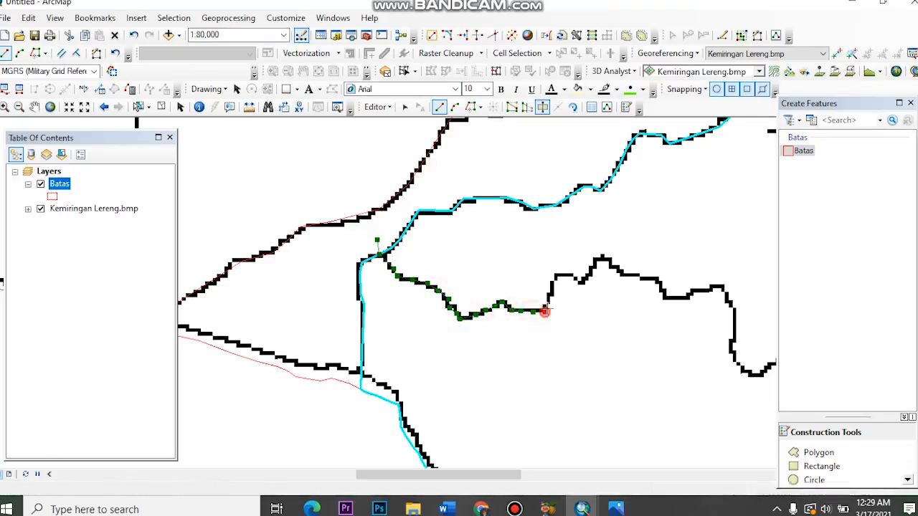
Trace the cut line up the rise and over the small peak on the southern edge of zone 3
click(574, 276)
click(582, 280)
click(592, 269)
click(598, 258)
click(606, 258)
click(616, 267)
click(623, 273)
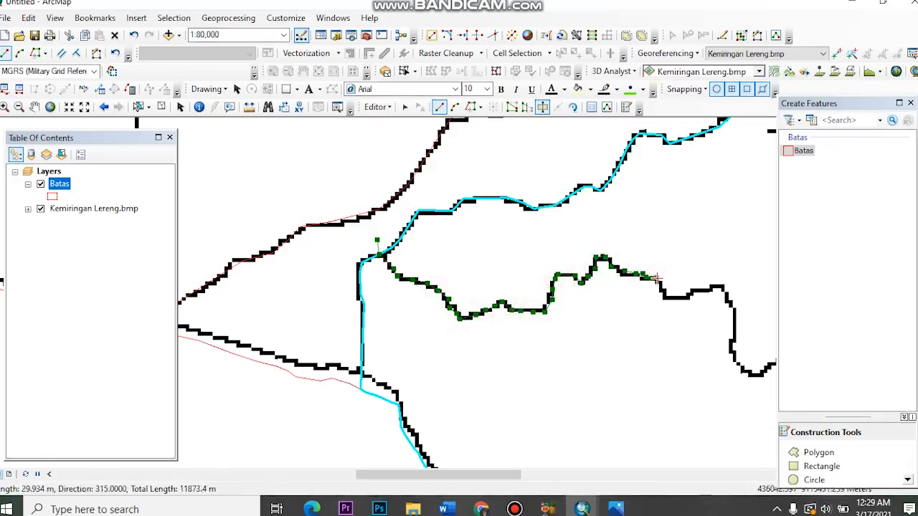
Trace the cut line east through the shallow dip to the top of the steep drop
scroll(656, 278, up, 4)
click(415, 305)
click(428, 336)
click(461, 346)
click(514, 335)
click(556, 324)
click(609, 311)
click(631, 366)
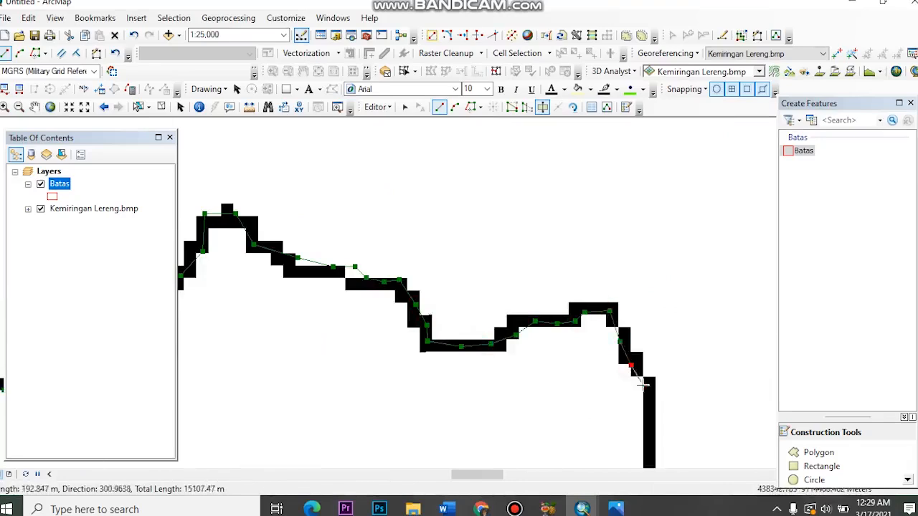
click(643, 385)
Trace the cut line down, around and back up the deep U-shaped bend of the southern zone 3 edge
drag(643, 385, 469, 237)
click(475, 328)
click(457, 341)
click(463, 368)
click(479, 386)
click(540, 444)
click(676, 282)
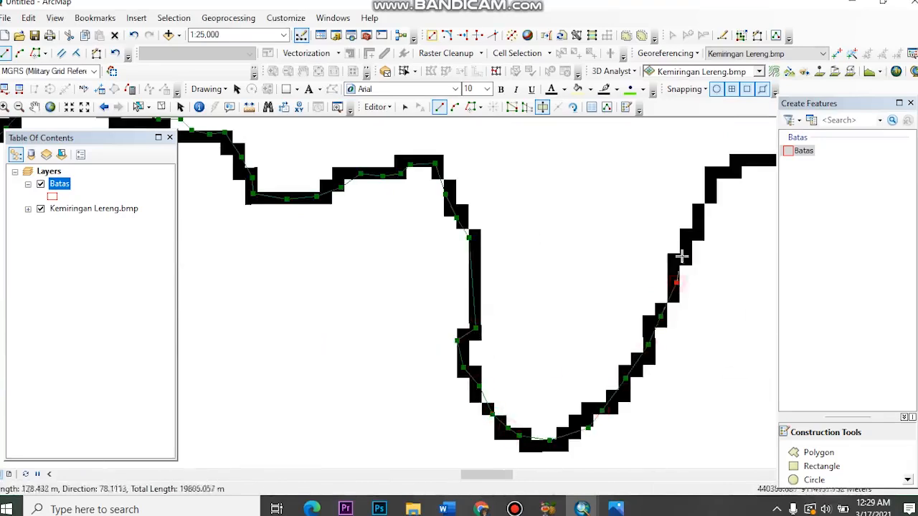
click(683, 256)
click(712, 187)
Trace the cut line east from the U-shaped bend along the flat, gently descending zone edge
drag(738, 158, 486, 324)
click(484, 324)
click(626, 325)
click(734, 360)
click(756, 360)
drag(756, 360, 382, 267)
click(431, 287)
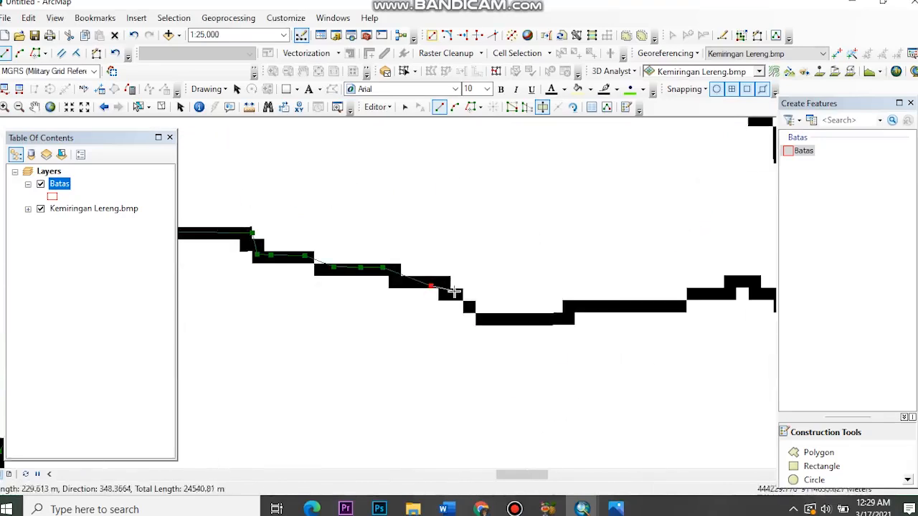
Continue the cut line east past the shallow low stretch and over the small bump
click(574, 307)
click(602, 307)
click(636, 306)
click(680, 307)
drag(680, 307, 357, 271)
scroll(360, 270, down, 1)
click(364, 265)
click(401, 266)
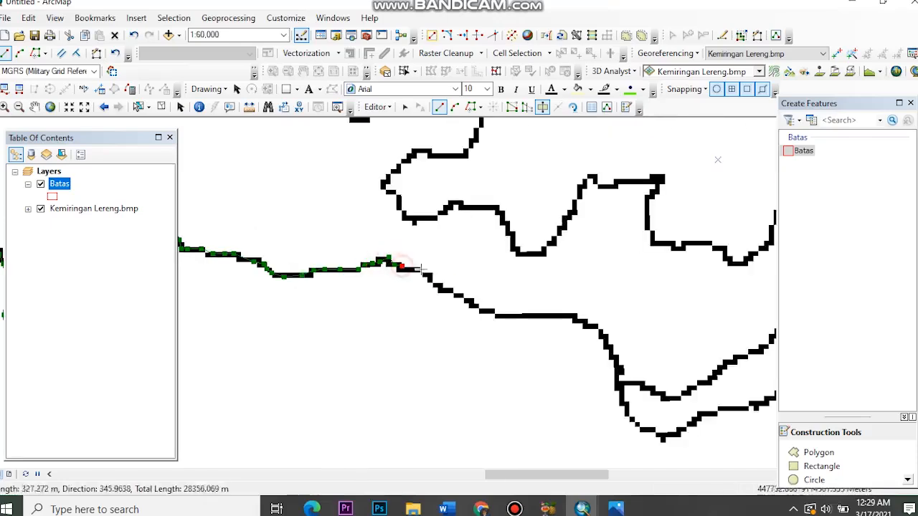
Trace the cut line southeast down to just below the fork where the inner and outer zone lines split
click(489, 312)
click(579, 316)
click(585, 321)
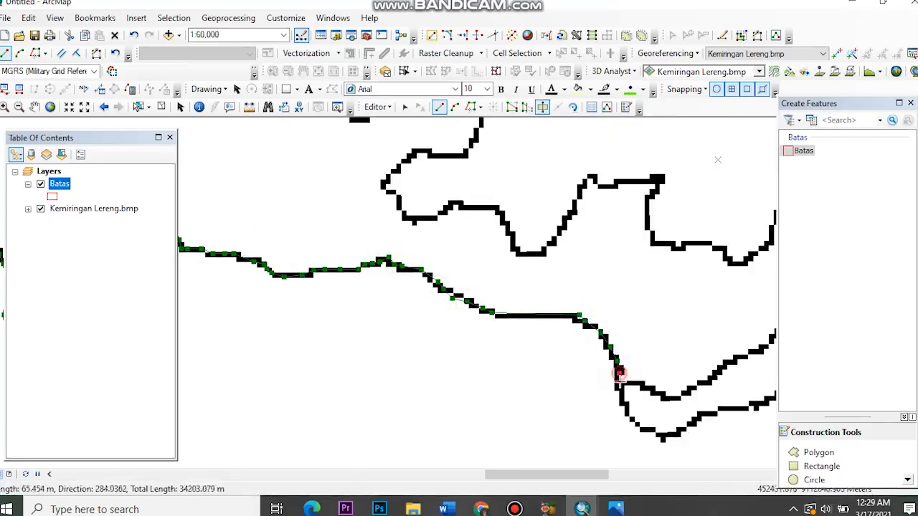
click(621, 394)
Trace the cut line along the outer zone line from the fork around its rounded southern bend
drag(737, 439, 375, 332)
scroll(375, 332, down, 3)
scroll(334, 348, up, 4)
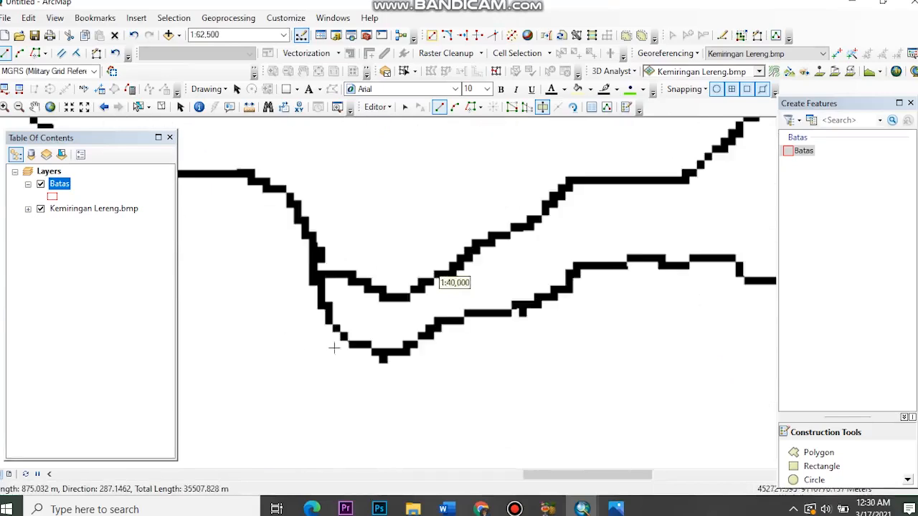
click(347, 342)
click(392, 353)
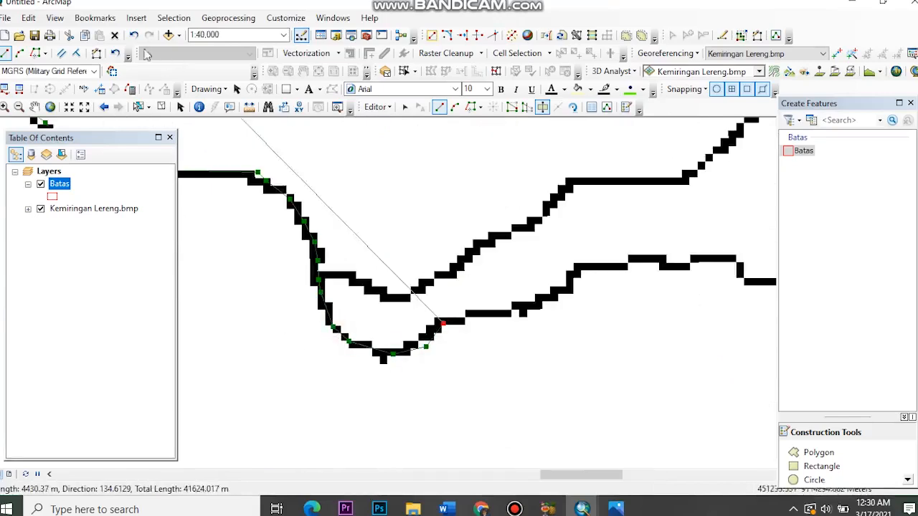
Trace the cut line northeast up the stepped outer zone line and along its flat stretch
click(538, 302)
click(564, 286)
click(571, 270)
click(584, 264)
click(620, 265)
drag(620, 266, 321, 324)
click(340, 314)
click(360, 316)
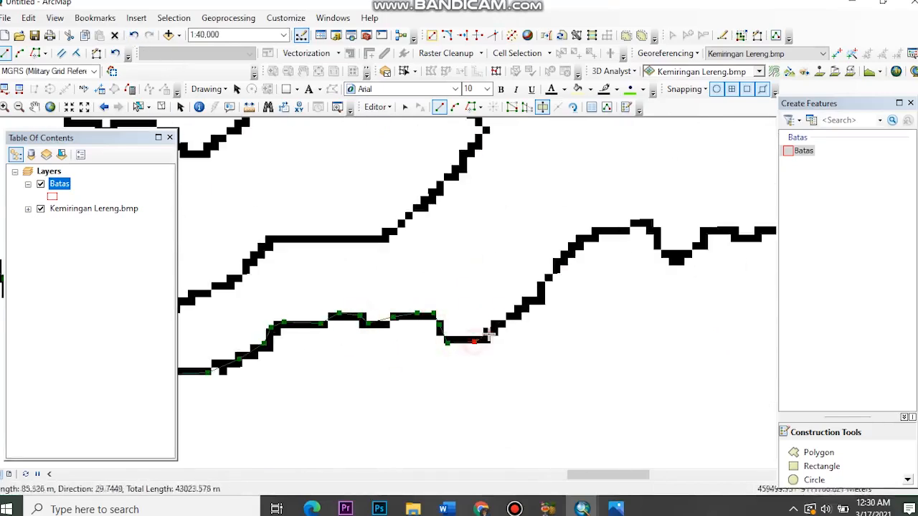
Trace the cut line up the long northeast slope, over its crest and into the small notch
click(553, 271)
click(567, 252)
click(576, 238)
click(613, 232)
click(641, 223)
click(650, 226)
click(661, 237)
click(664, 253)
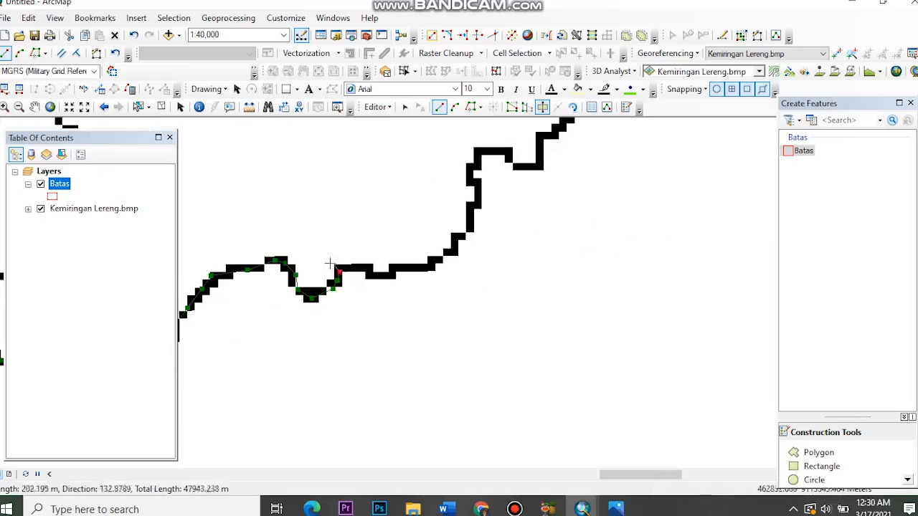
Trace the cut line east from the notch and up the steep rise of the southern zone edge
click(392, 270)
click(435, 266)
click(453, 251)
click(470, 222)
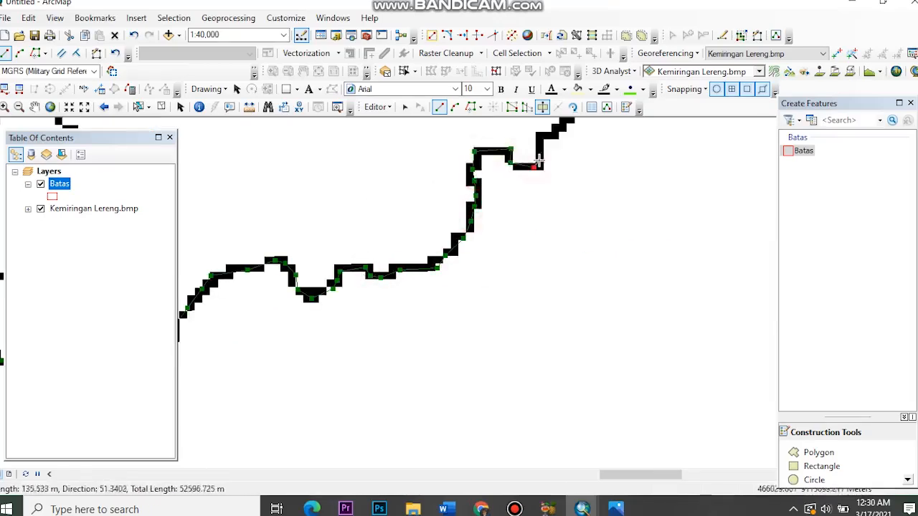
Continue the cut line northeast up the stepped slope to the junction of zones 2 and 5
drag(539, 160, 457, 370)
click(463, 376)
click(461, 347)
click(511, 315)
click(531, 311)
click(537, 292)
click(554, 272)
click(577, 250)
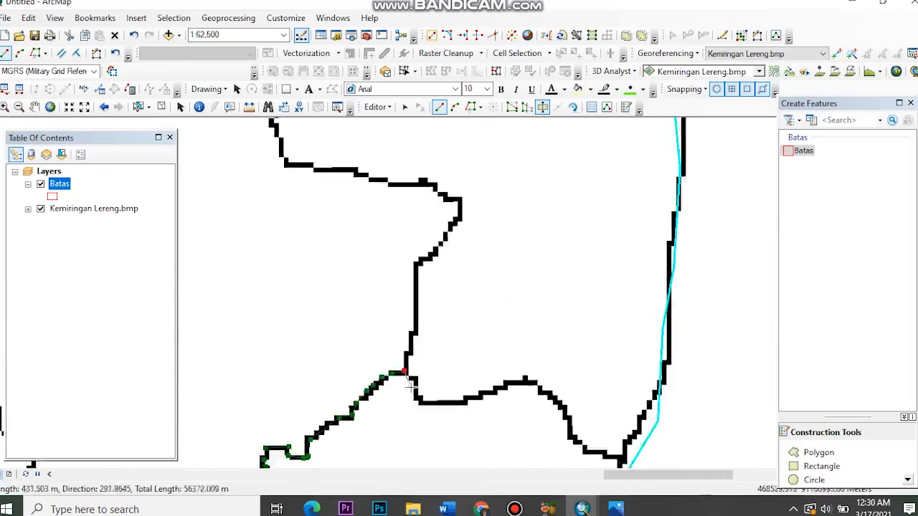
Trace the cut line east from the zone 2 and 5 junction over the hump on zone 5's southern edge
scroll(414, 393, up, 1)
click(422, 395)
click(493, 405)
click(523, 397)
click(541, 392)
click(559, 378)
click(580, 370)
click(597, 371)
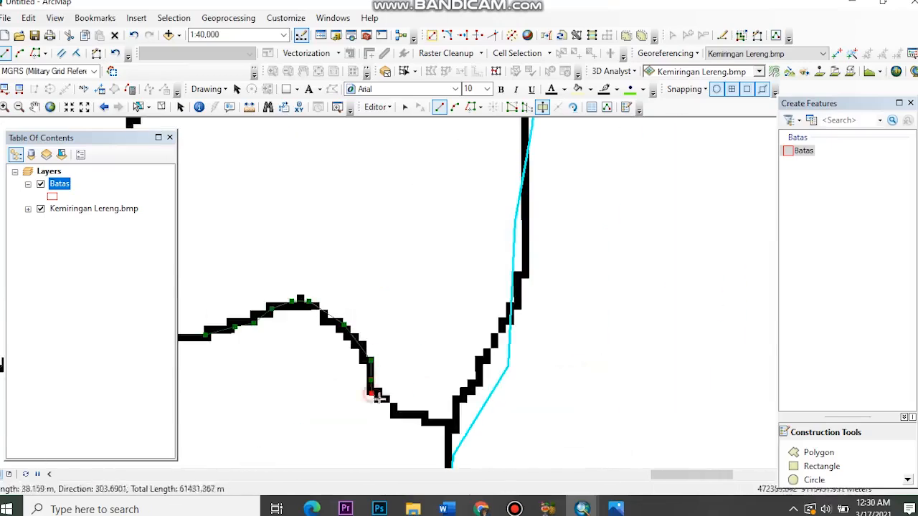
Trace the last stretch of zone 5's southern edge and finish the cut line beyond the eastern Batas boundary
click(394, 410)
click(425, 419)
click(450, 422)
double_click(484, 427)
scroll(403, 392, down, 2)
drag(315, 371, 461, 354)
scroll(460, 352, down, 1)
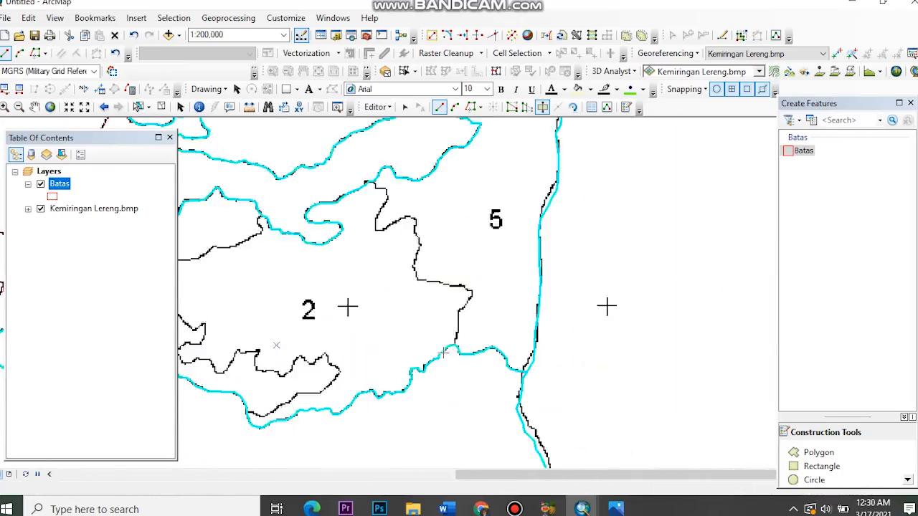
Start a new cut line just below the zone 2 and 5 junction and trace their shared boundary north
scroll(445, 352, up, 3)
click(472, 359)
click(478, 338)
click(486, 298)
click(489, 232)
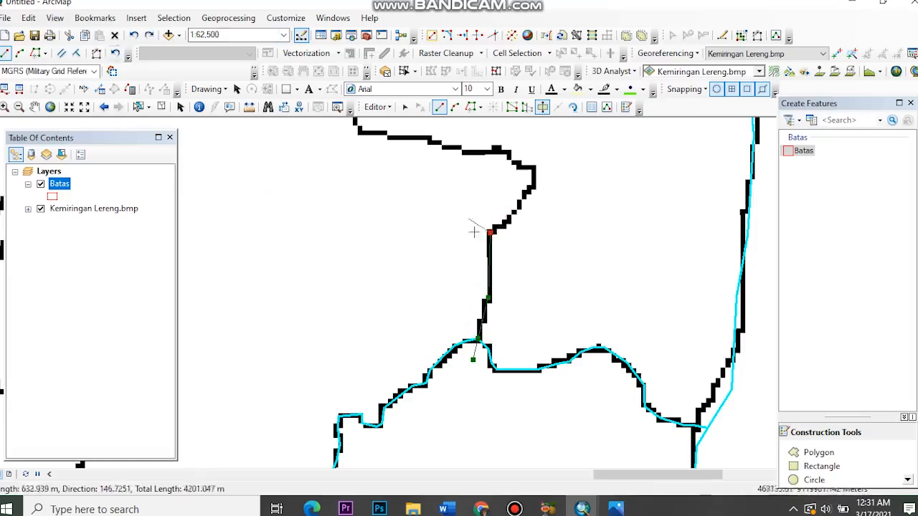
Trace the cut line around the eastern bulge of zone 2 and back west along its upper side
click(514, 216)
click(525, 199)
click(532, 172)
click(523, 165)
click(510, 157)
click(497, 151)
click(463, 150)
drag(446, 144, 552, 261)
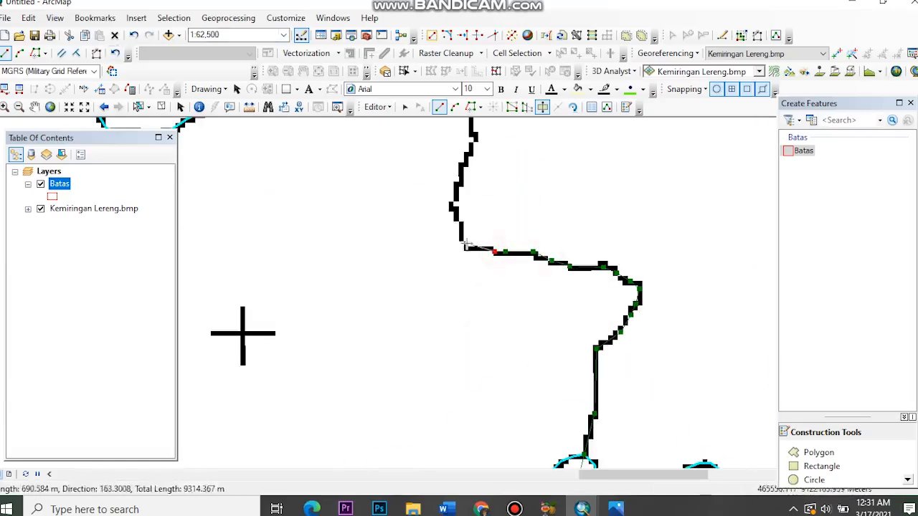
Trace the cut line north along the zone 2 and 5 boundary from the western end of the bulge's upper side
click(454, 200)
click(458, 180)
click(466, 155)
click(474, 137)
drag(474, 137, 510, 419)
click(509, 408)
click(506, 396)
click(501, 389)
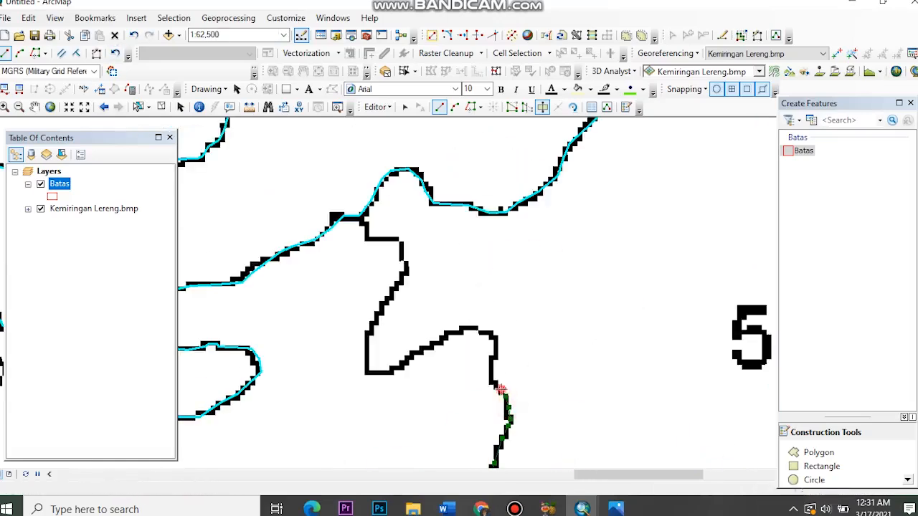
Trace the cut line over the hump on the zone 2 and 5 boundary and southwest to its sharp corner
click(495, 352)
click(495, 339)
click(483, 328)
click(468, 327)
click(443, 334)
click(427, 352)
click(407, 363)
click(374, 371)
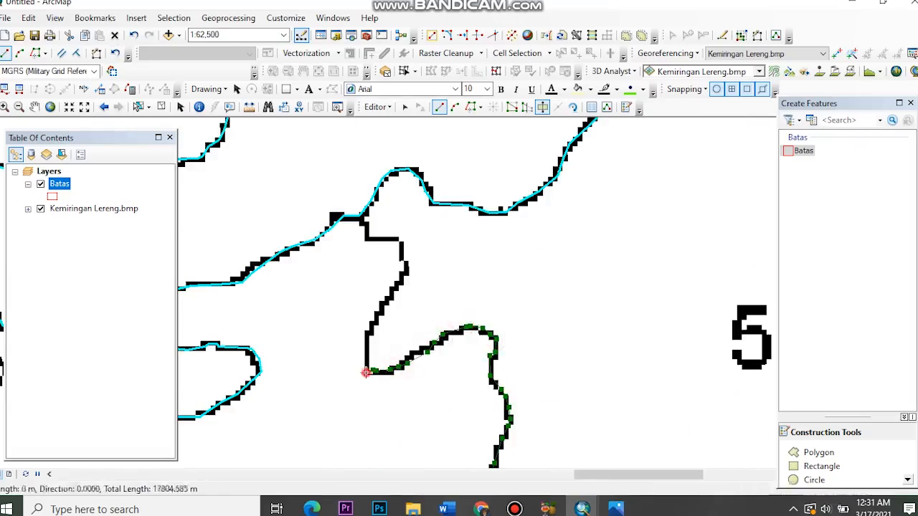
Trace the last stretch of the zone 2 and 5 boundary north and finish the cut line just past zone 4's edge
click(369, 333)
click(380, 309)
click(394, 288)
click(405, 271)
double_click(357, 202)
scroll(402, 297, down, 3)
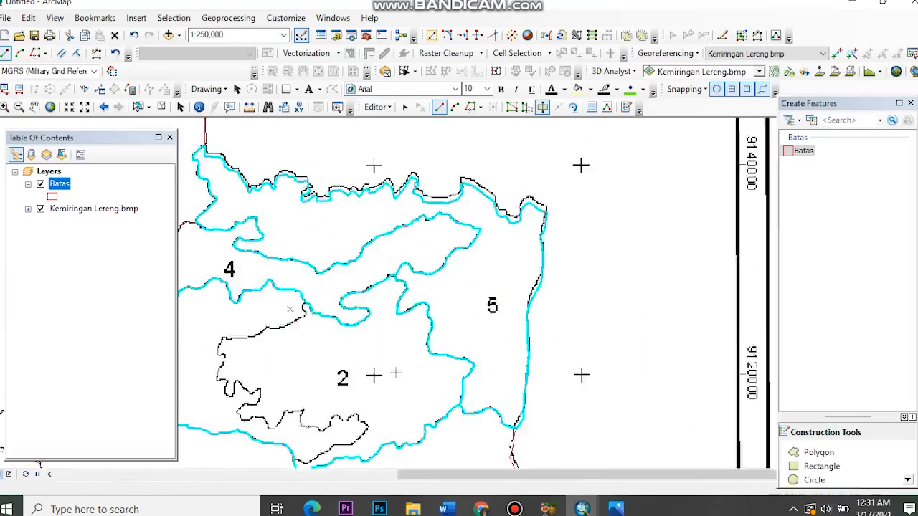
Start a new cut line just outside the southern junction of zones 2 and 3 and trace their shared boundary northeast
drag(297, 451, 404, 342)
scroll(404, 342, up, 3)
click(514, 509)
click(398, 109)
scroll(370, 371, up, 1)
click(375, 348)
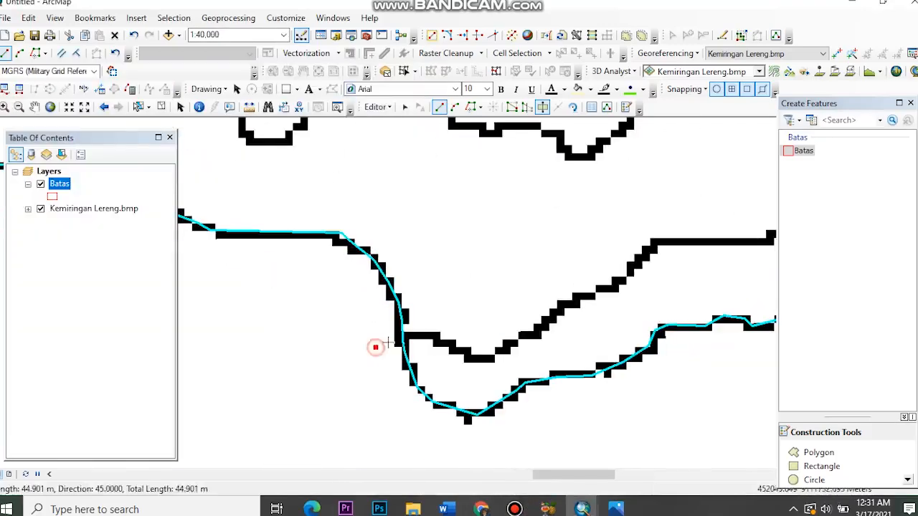
click(459, 351)
click(505, 349)
click(610, 289)
click(655, 243)
Trace the cut line around the eastern tip of the zone 2 and 3 boundary and back west along its upper side
drag(667, 242, 313, 331)
click(419, 328)
click(437, 307)
click(464, 284)
click(474, 271)
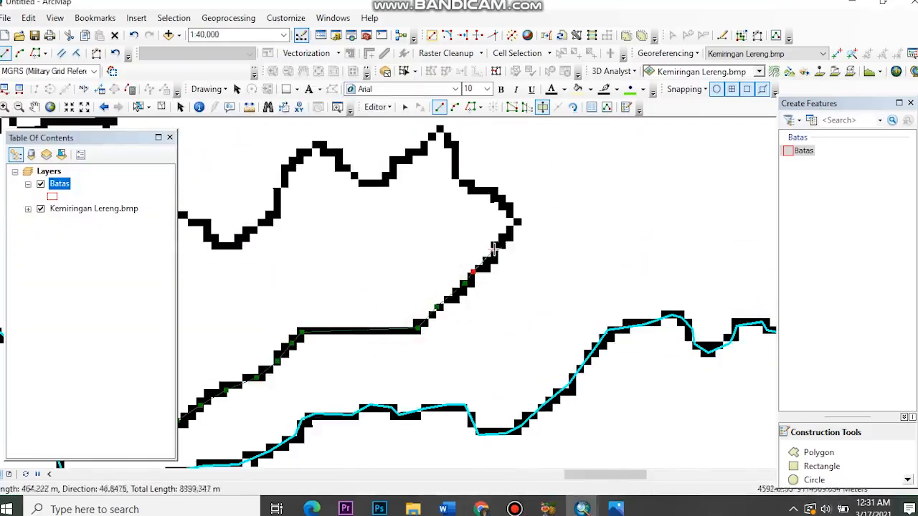
click(358, 181)
click(341, 163)
drag(341, 162, 578, 286)
click(573, 278)
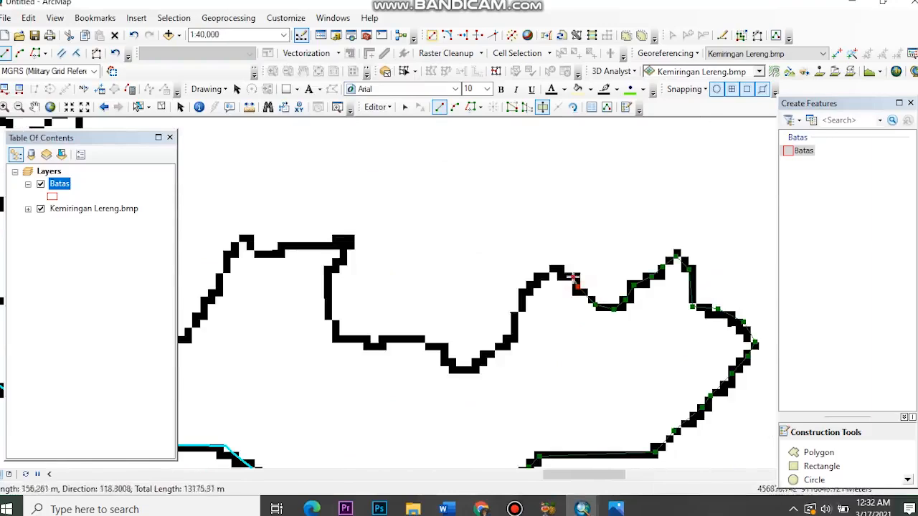
Trace the cut line west through the next dip of the zone 2 and 3 boundary, replacing the misplaced last vertex
click(516, 336)
click(503, 348)
click(492, 354)
click(473, 370)
click(444, 362)
click(432, 347)
click(133, 35)
click(445, 347)
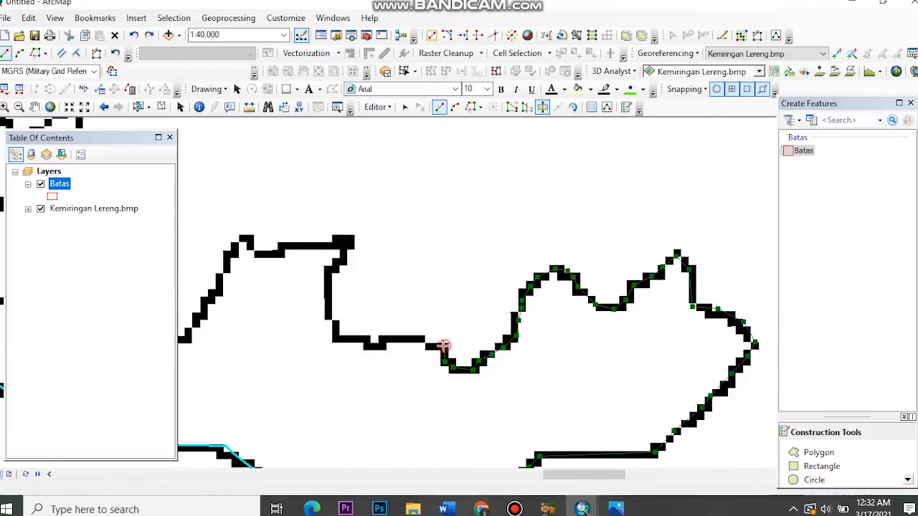
Trace the cut line up the steep step to the thick corner and west along the short flat top
click(341, 336)
click(337, 323)
click(327, 309)
click(330, 269)
click(345, 260)
click(346, 246)
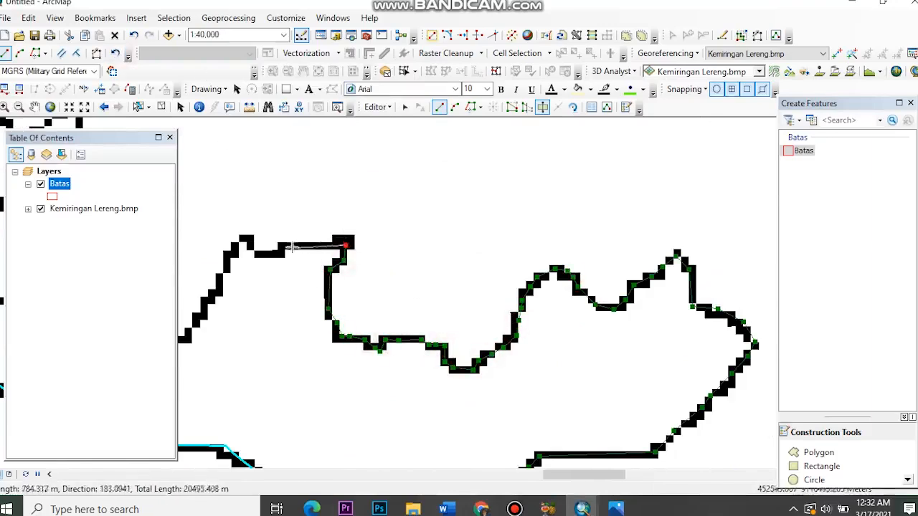
click(289, 245)
drag(289, 245, 545, 328)
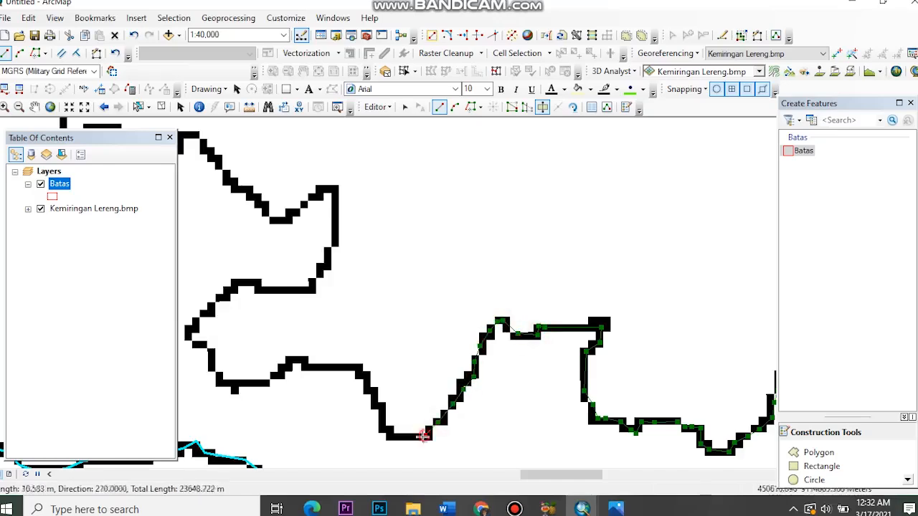
Trace the cut line west from the flat-bottomed dip along the ledge to the westward point of the zone 2 and 3 boundary
click(395, 436)
click(385, 426)
click(377, 408)
click(372, 392)
click(366, 375)
click(273, 371)
click(263, 382)
click(230, 381)
click(216, 373)
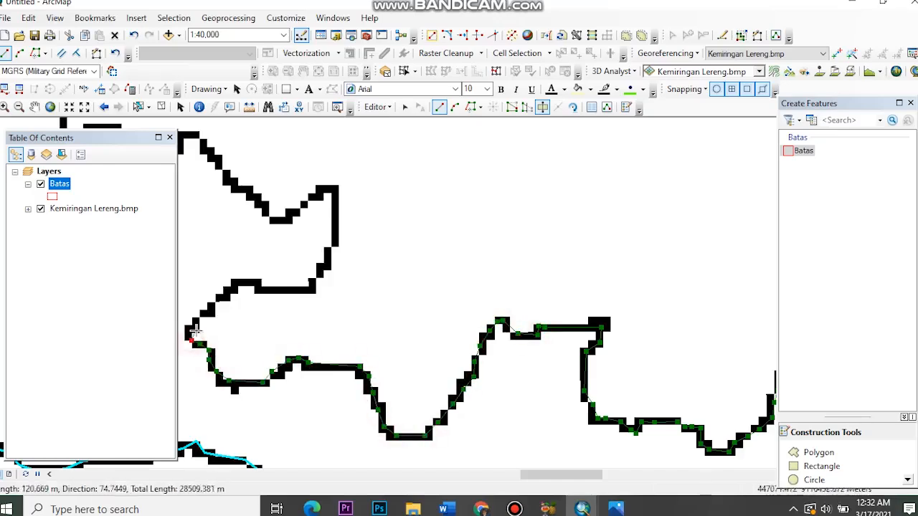
double_click(67, 89)
double_click(130, 277)
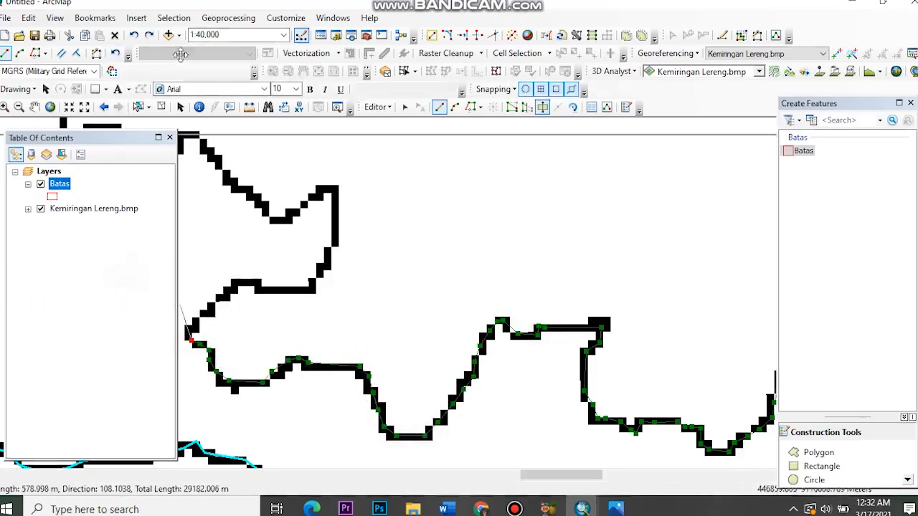
Trace the cut line around the westward point and northeast along the upper side of that bend
click(188, 329)
click(196, 319)
click(212, 306)
click(226, 292)
click(234, 285)
click(243, 281)
Trace the cut line from the eastern spur down through the V-shaped dip and up its northwest slope
click(314, 197)
click(301, 203)
click(293, 210)
click(283, 221)
click(270, 217)
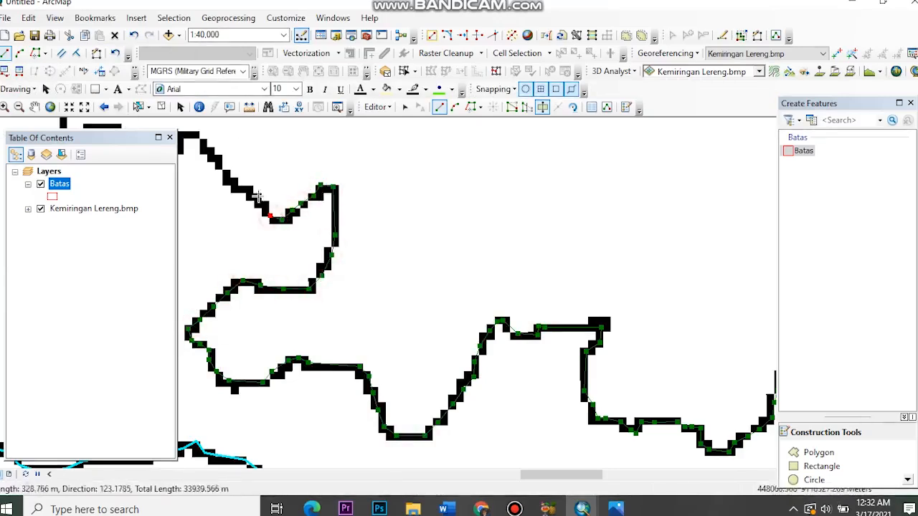
click(250, 196)
drag(250, 195, 425, 366)
Trace the cut line over the narrow peak and around the U-shaped dip on the zone 2 and 3 boundary
click(389, 331)
click(325, 406)
click(307, 396)
click(293, 385)
click(296, 347)
click(301, 327)
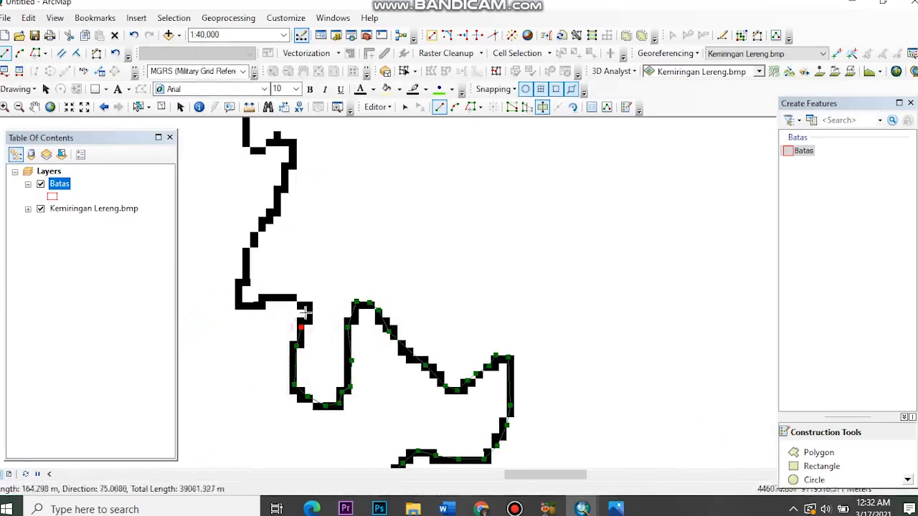
Trace the cut line west across the short ledge above the U-shaped dip and north up the following slope
click(306, 313)
click(305, 302)
click(295, 297)
click(246, 271)
click(254, 238)
click(275, 193)
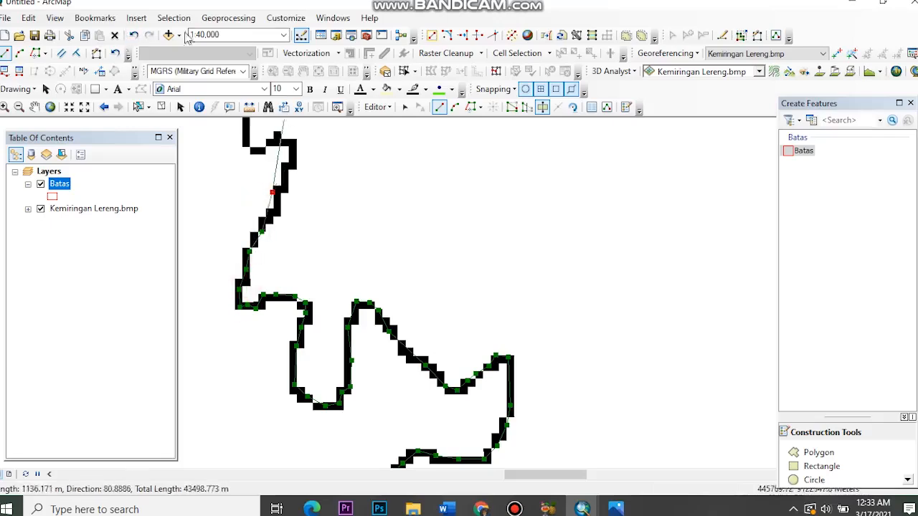
Trace the cut line around the small hook on the western edge of zone 2
click(282, 184)
click(293, 156)
click(277, 136)
click(257, 151)
drag(315, 241, 424, 459)
scroll(397, 307, up, 1)
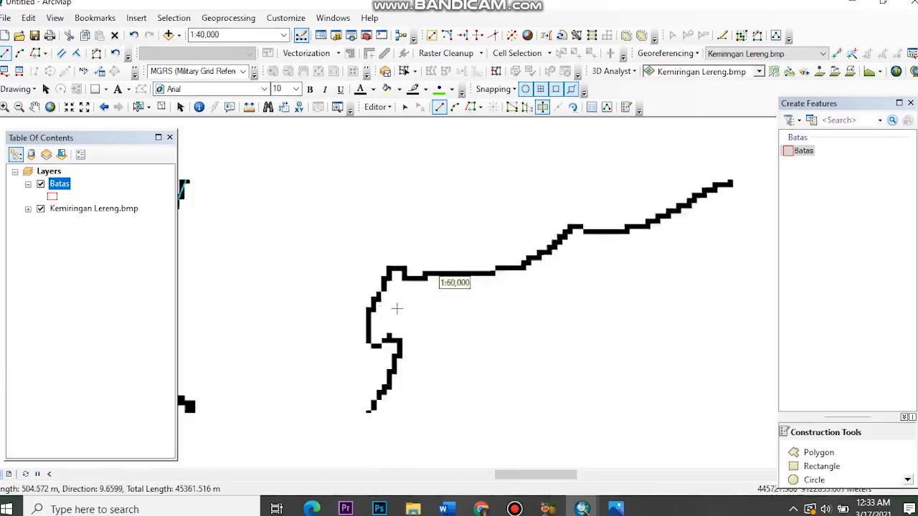
Trace the cut line north from the hook and around the northwest corner of zone 2
click(375, 309)
click(385, 294)
click(390, 278)
click(400, 275)
click(402, 281)
click(115, 54)
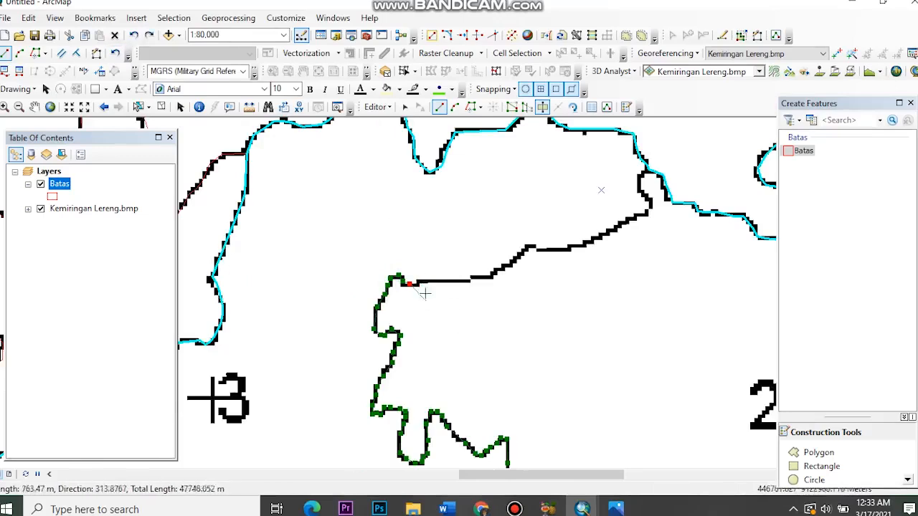
Trace the cut line east along zone 2's northern edge and up the first rise
click(418, 285)
click(428, 281)
click(468, 280)
click(478, 275)
click(494, 275)
click(512, 260)
click(524, 247)
Trace the rest of zone 2's northern edge northeast and finish the cut line at the junction with zone 4's edge
click(633, 220)
click(649, 208)
click(641, 190)
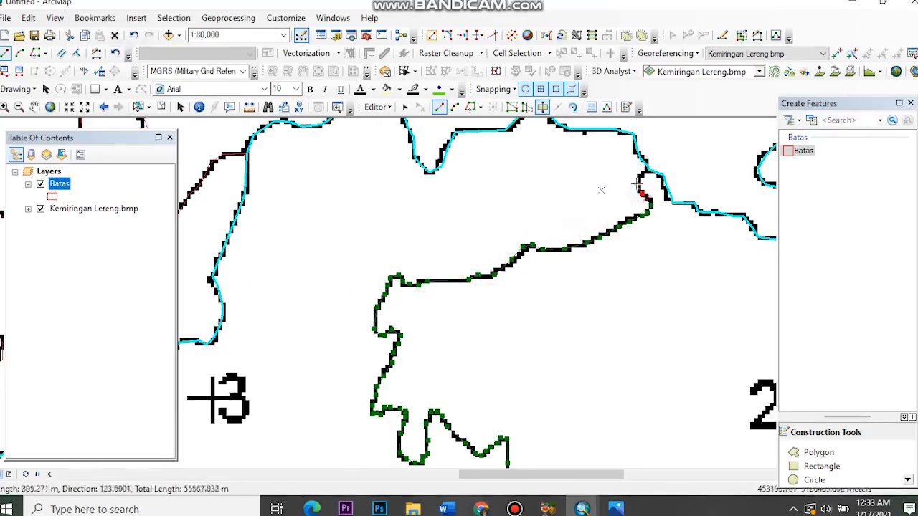
click(639, 177)
double_click(651, 170)
Select only the large southern Batas polygon containing zones 4 and 3 through the layer's attribute table
scroll(634, 260, up, 1)
drag(646, 368, 391, 169)
drag(459, 377, 377, 299)
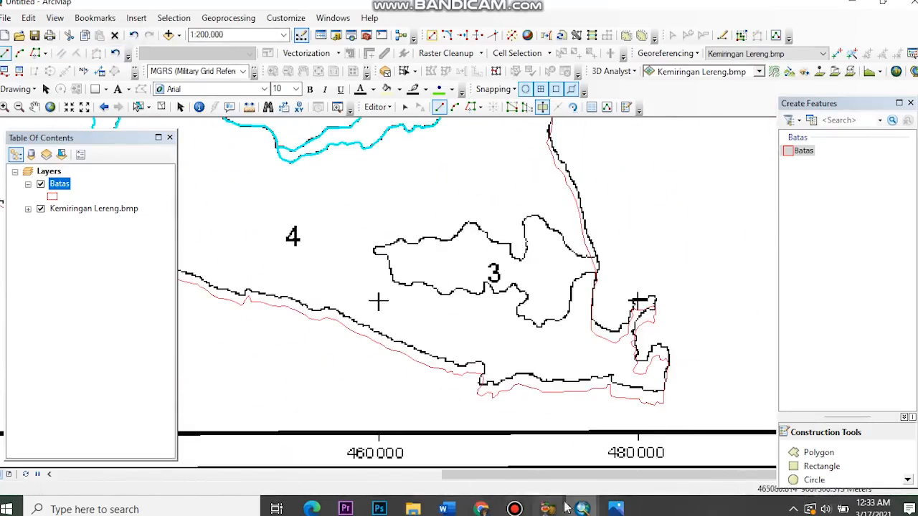
mouse_move(615, 509)
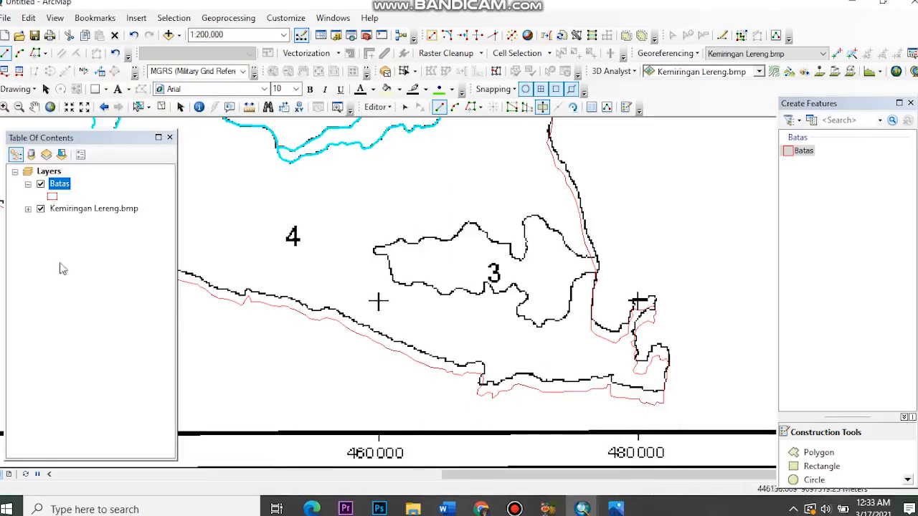
right_click(61, 190)
click(154, 230)
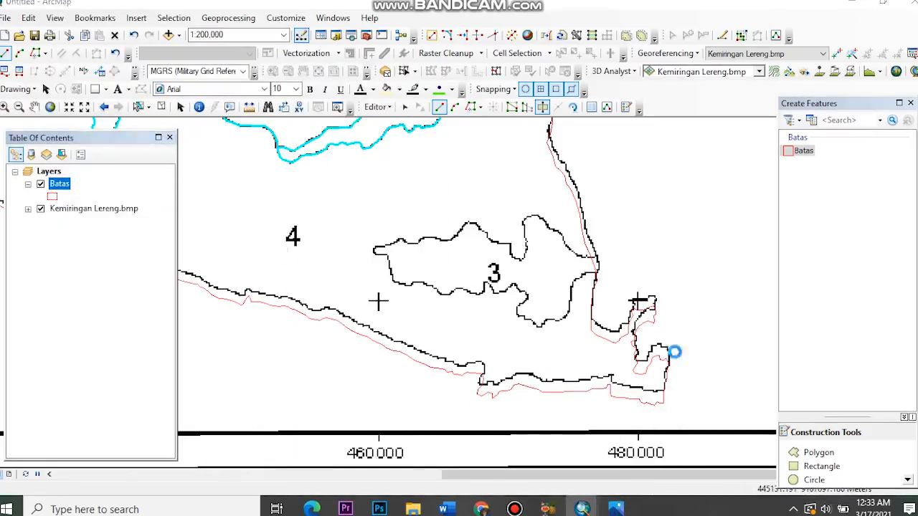
click(9, 174)
click(10, 162)
click(178, 3)
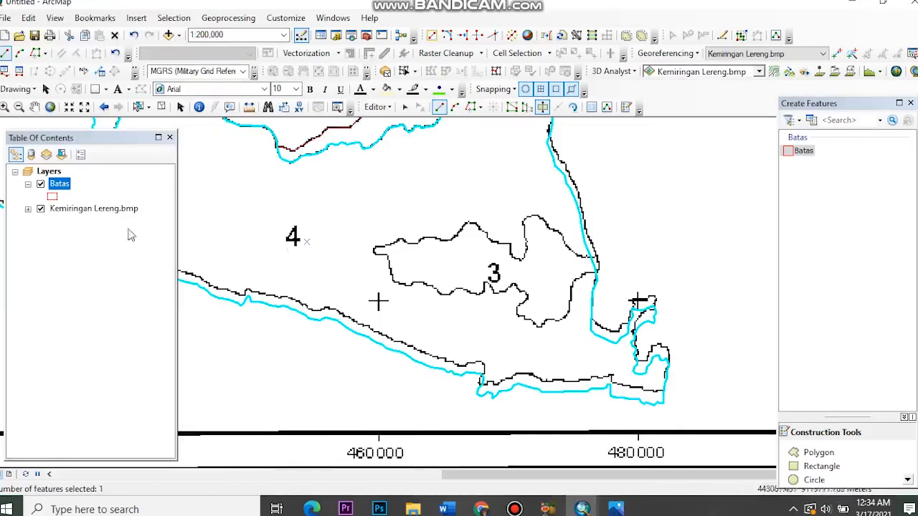
Start a new cut line east of the Batas boundary and trace the southern zone 3's northern edge west
scroll(600, 230, up, 1)
click(626, 296)
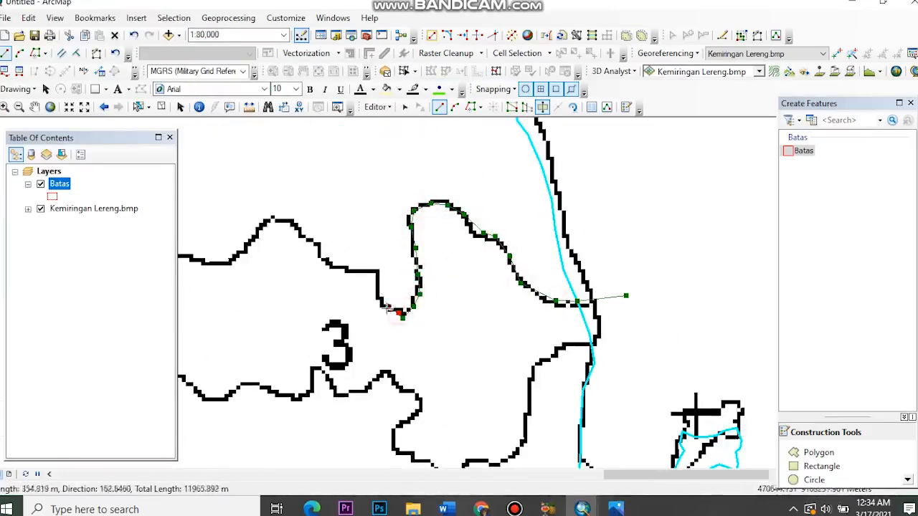
click(376, 295)
click(377, 273)
click(347, 272)
click(322, 259)
click(295, 226)
click(261, 219)
click(229, 260)
key(Left)
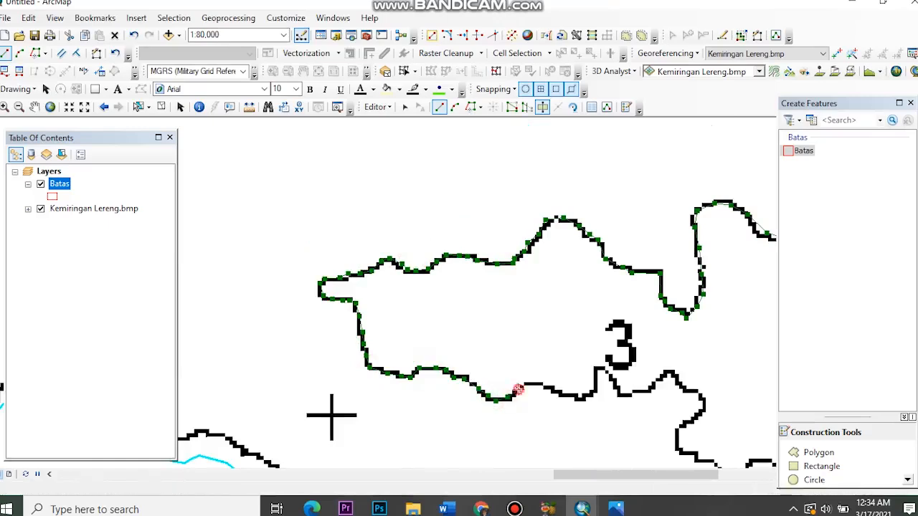
Trace the cut line along the southeastern bends of the southern zone 3 and around its lowest notch
click(700, 393)
click(705, 408)
click(684, 423)
drag(655, 400, 413, 253)
click(435, 281)
click(457, 315)
click(469, 317)
click(506, 317)
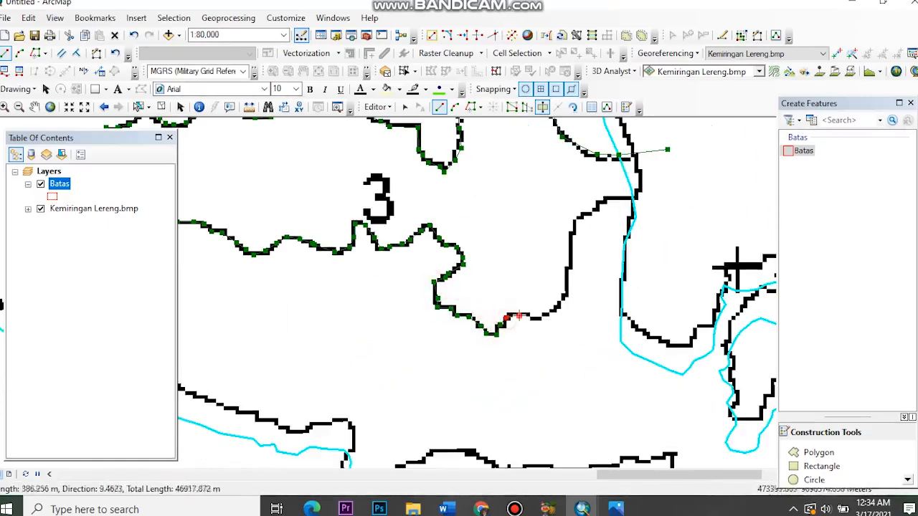
Trace the last stretch of the southern zone 3's edge northeast and finish the cut line beyond the eastern Batas boundary
click(519, 315)
click(542, 317)
click(563, 296)
click(567, 281)
click(572, 233)
click(592, 213)
click(608, 200)
double_click(644, 191)
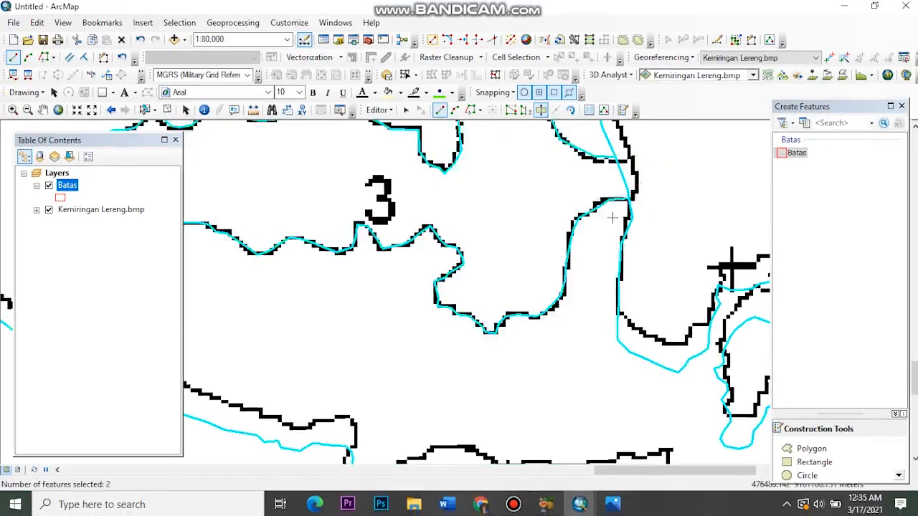
Review the zone cuts across the map from the southern zone 3 to the northern tip of the Batas area
scroll(447, 234, up, 5)
drag(495, 227, 606, 365)
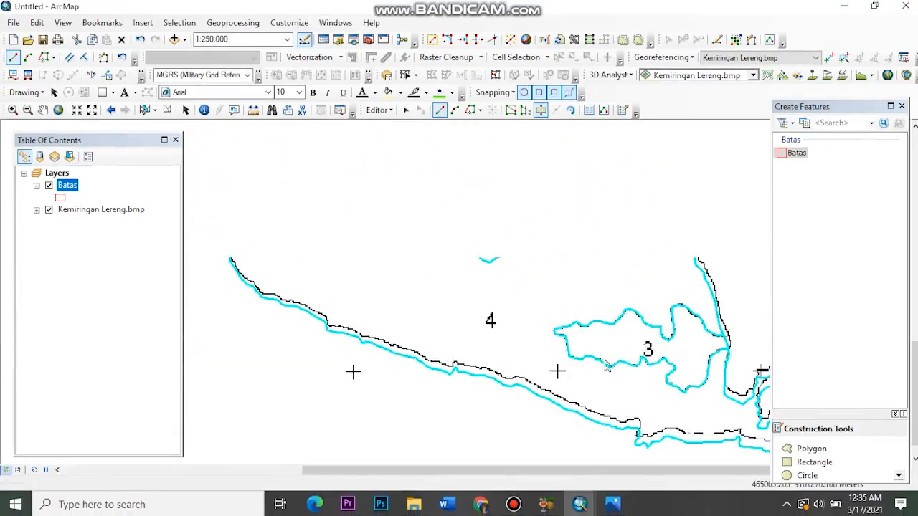
drag(487, 278, 562, 372)
drag(423, 315, 552, 407)
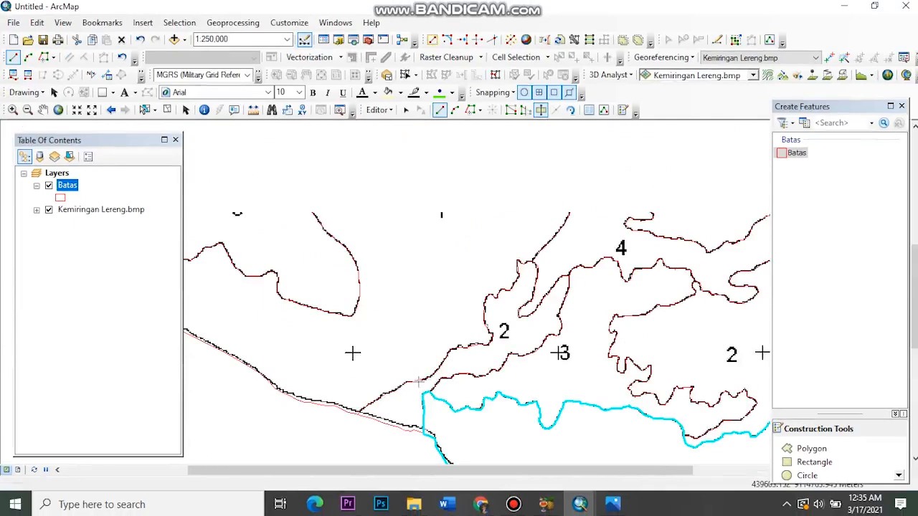
drag(455, 248, 540, 324)
scroll(435, 293, up, 2)
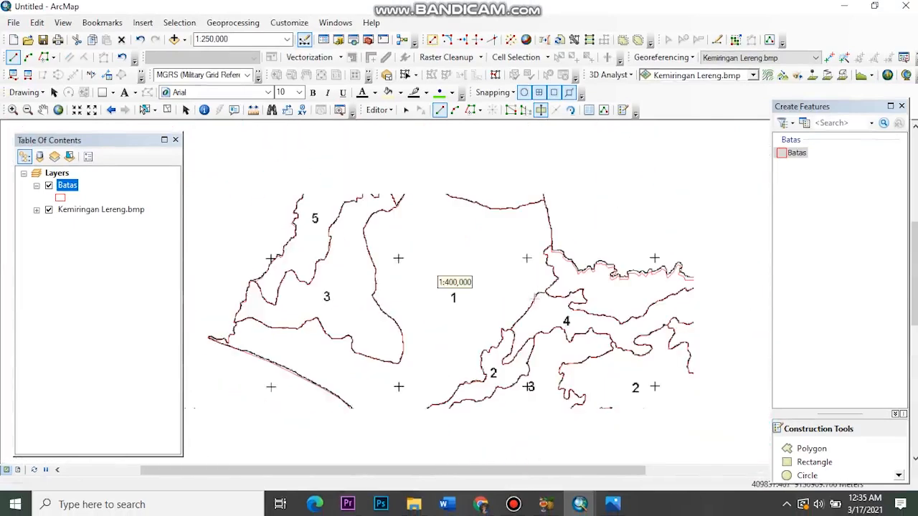
drag(530, 261, 490, 313)
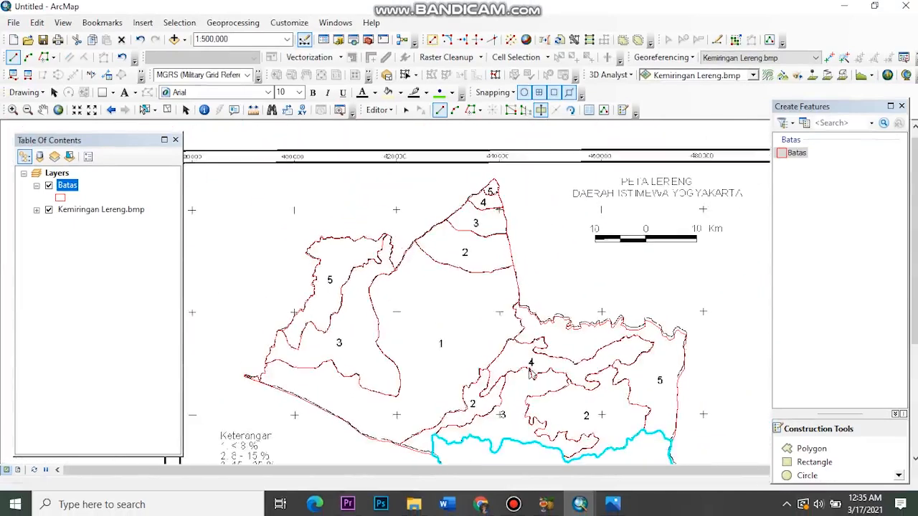
drag(531, 359, 410, 244)
drag(327, 337, 537, 333)
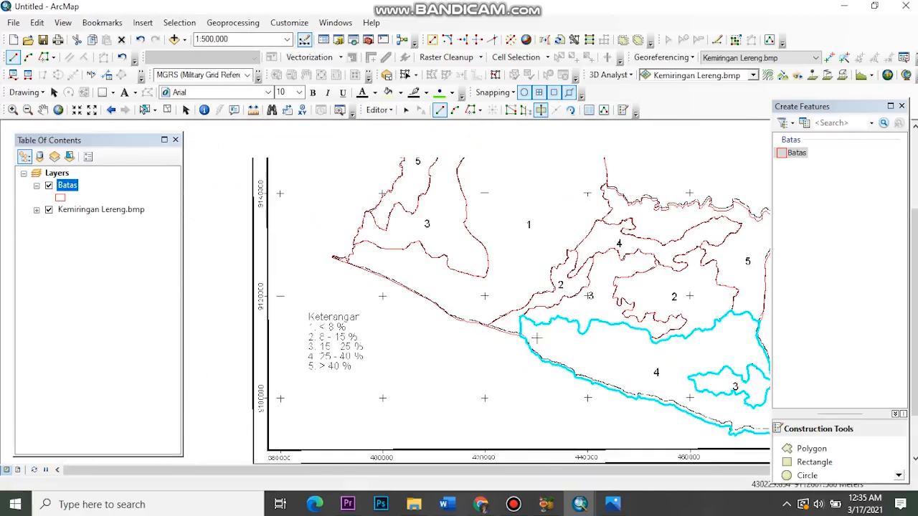
click(513, 504)
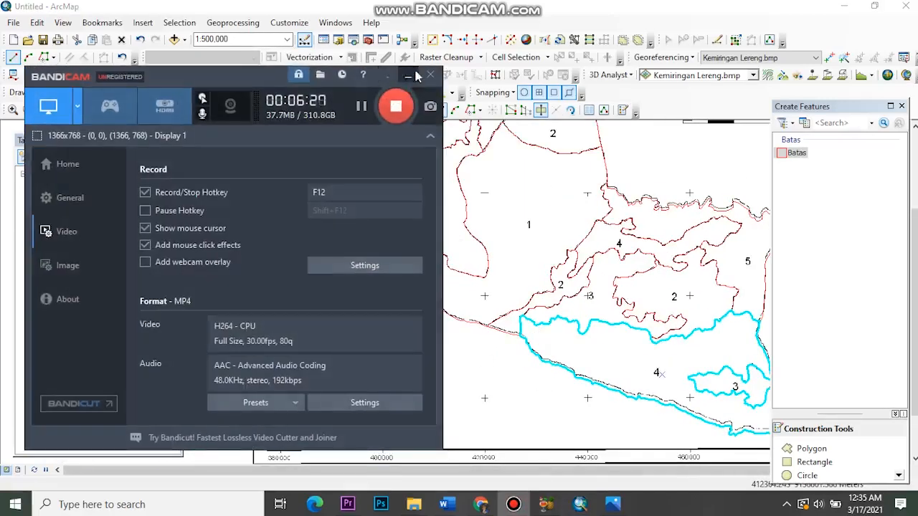
click(406, 75)
drag(584, 197, 496, 260)
drag(430, 178, 377, 179)
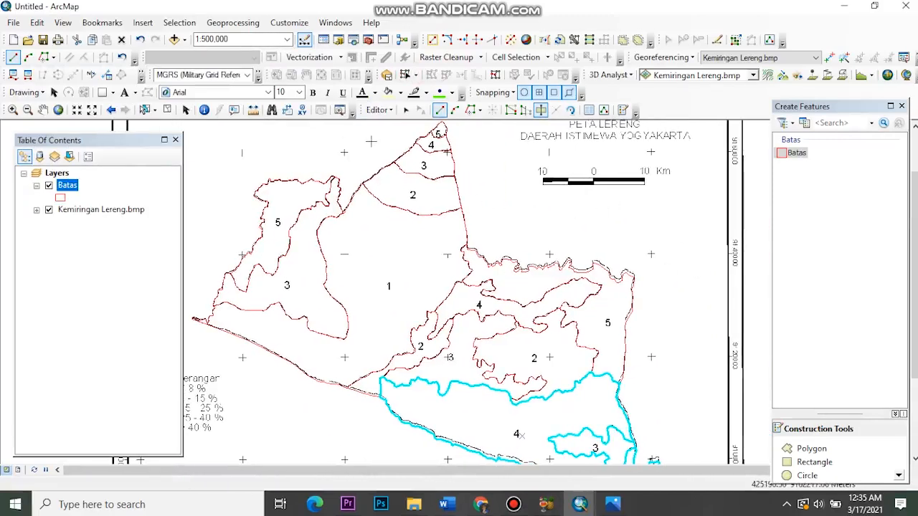
Save the edits to the Batas layer, stop the edit session and close the feature creation window
click(379, 109)
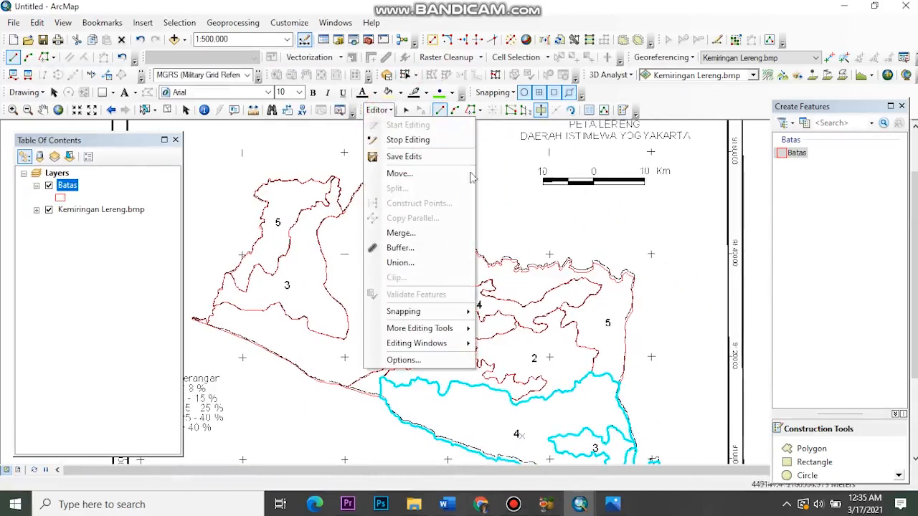
click(411, 157)
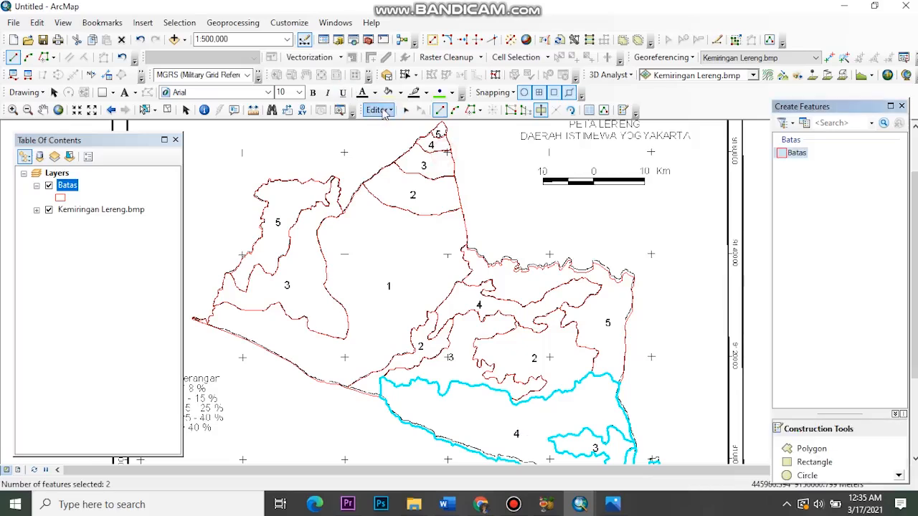
click(384, 113)
click(412, 141)
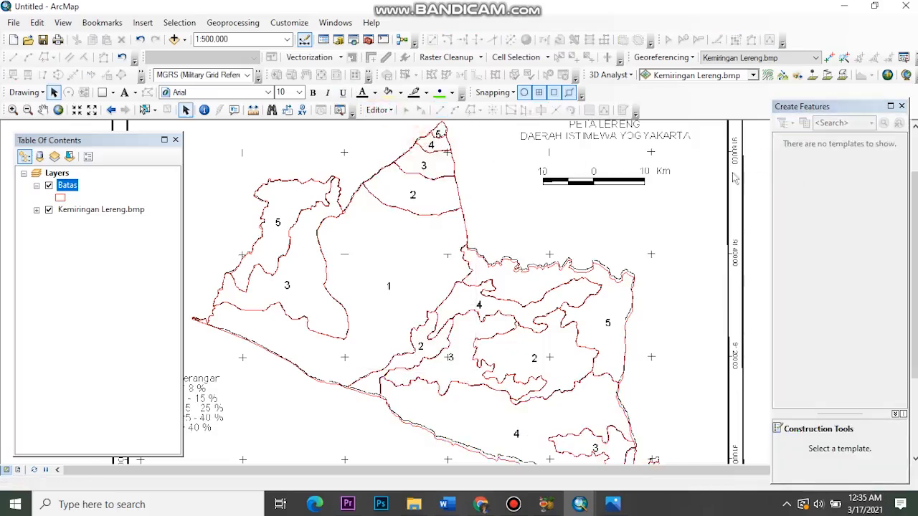
click(902, 106)
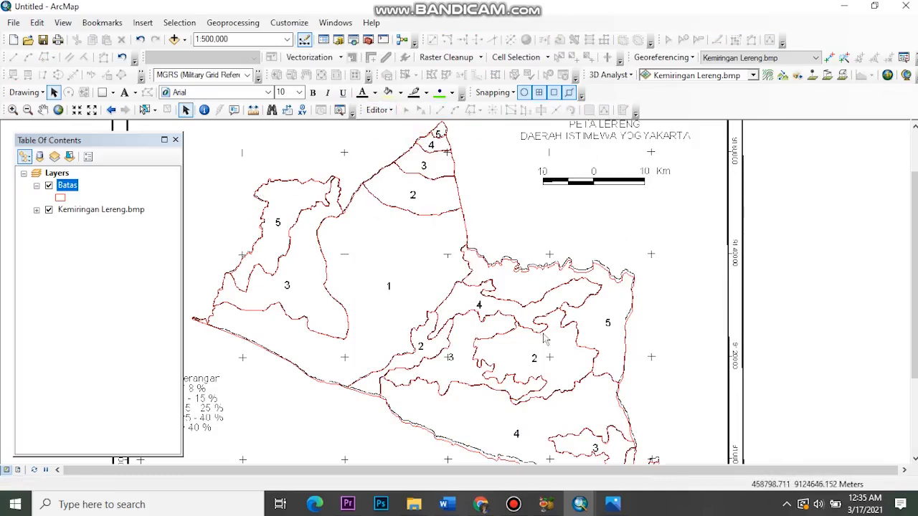
drag(541, 354, 487, 286)
drag(518, 334, 458, 298)
drag(447, 238, 567, 345)
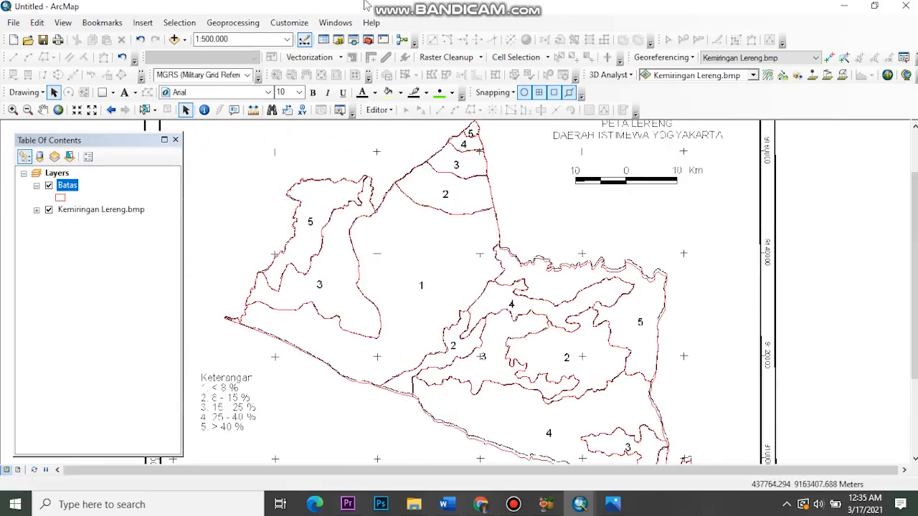
Open the Catalog and browse drive D to the KEMIRINGAN LERENG folder inside ARAHAN FUNGSI LAHAN 4\KUMPULAN
click(341, 40)
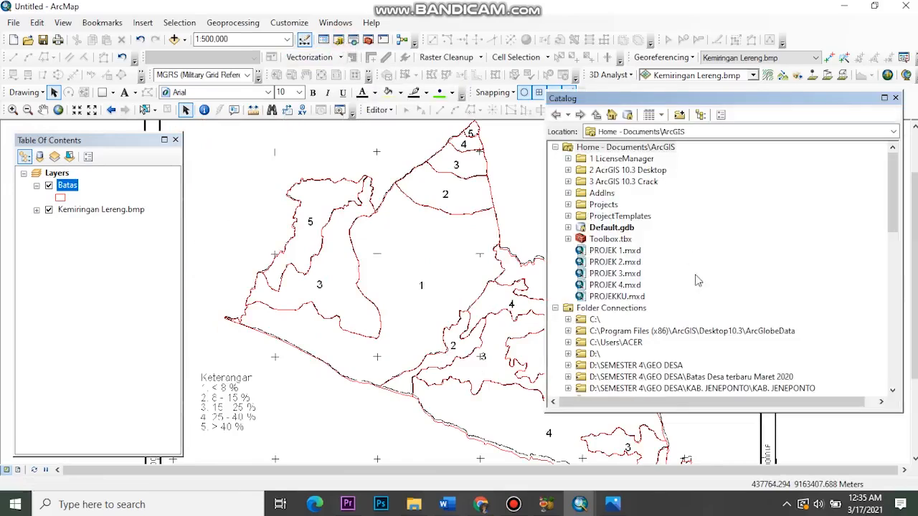
scroll(697, 280, down, 1)
click(567, 319)
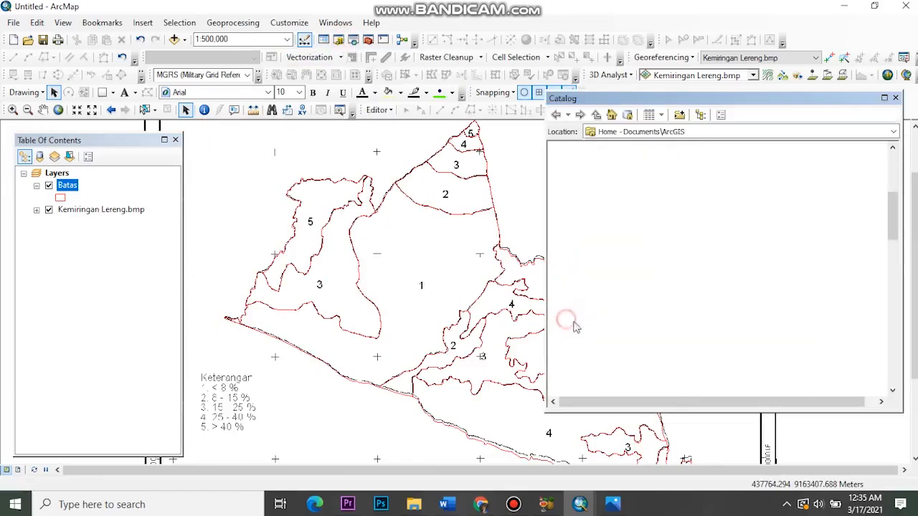
scroll(628, 333, down, 6)
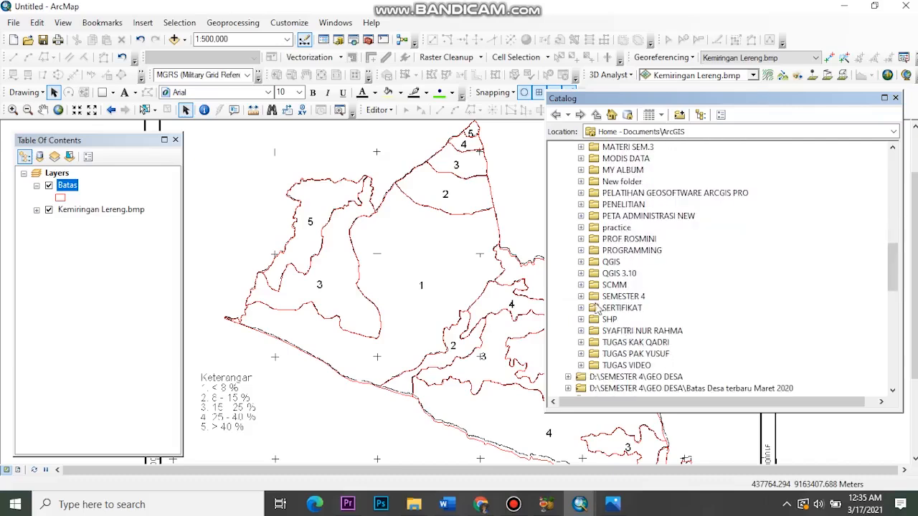
click(580, 355)
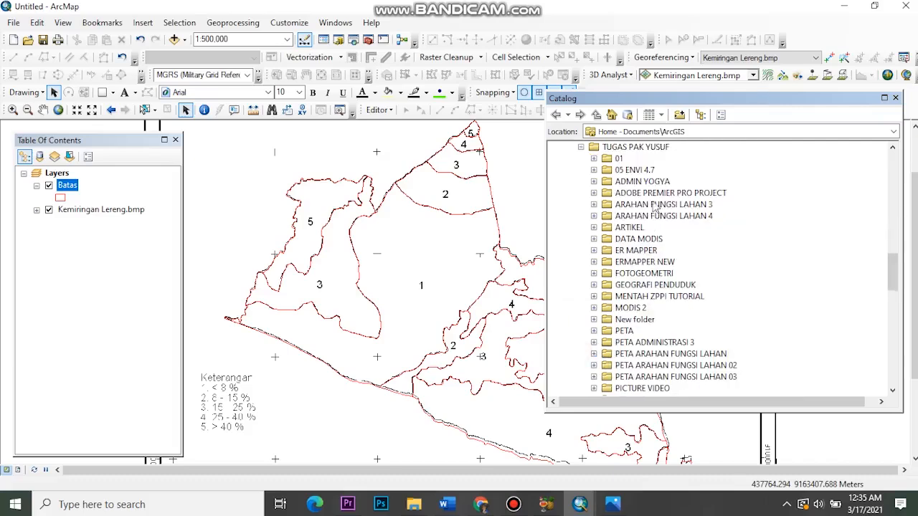
click(594, 216)
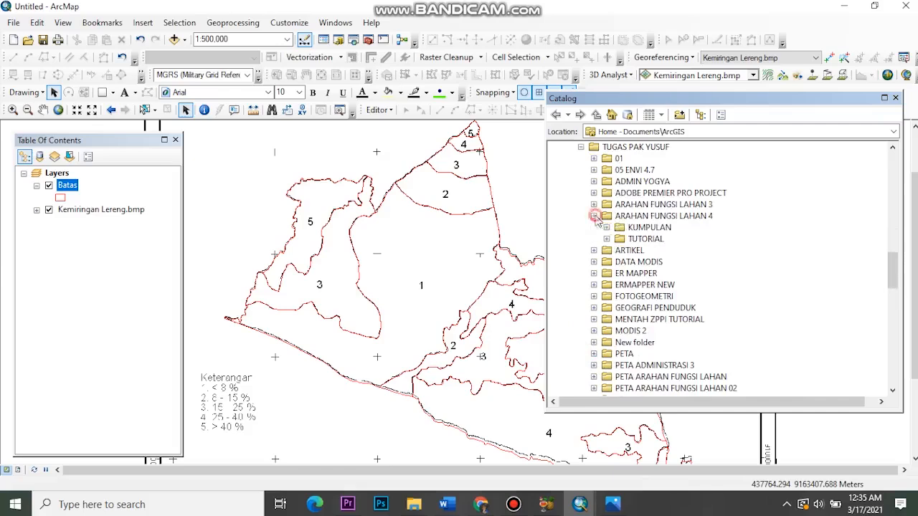
click(607, 228)
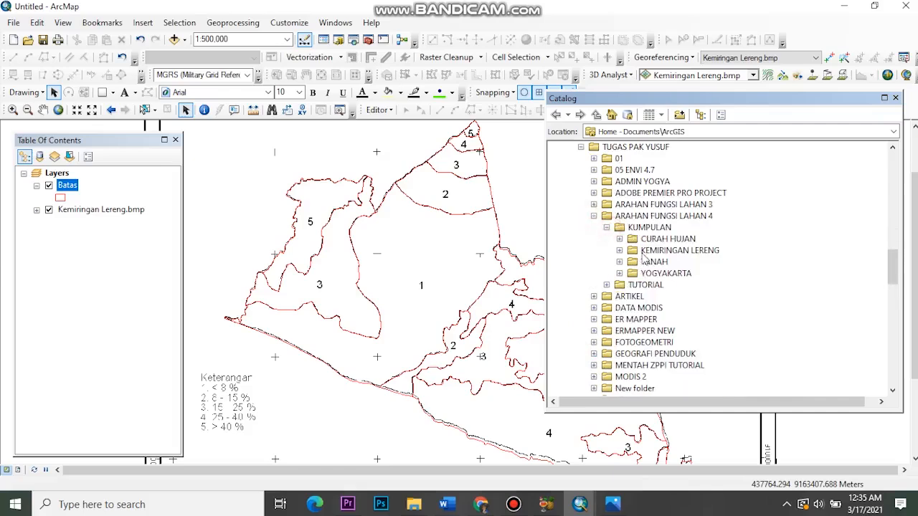
click(619, 251)
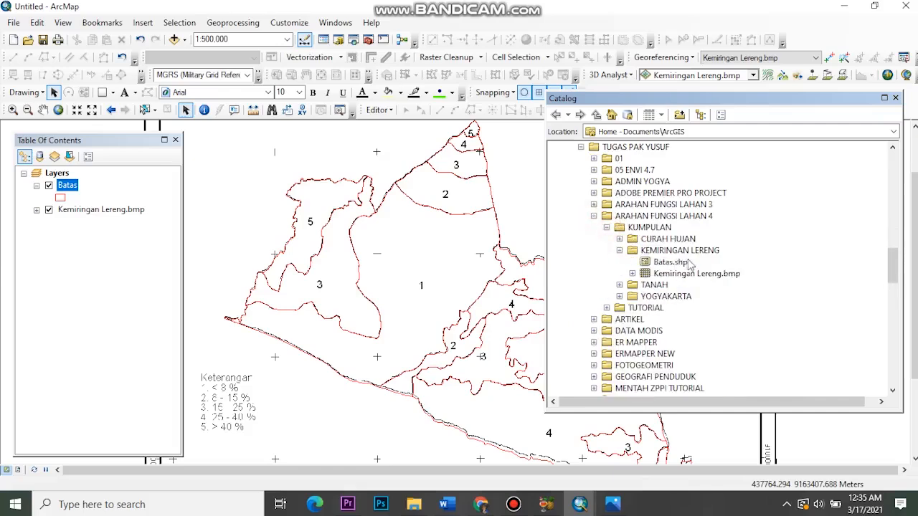
Create a new file geodatabase named Lereng in the KEMIRINGAN LERENG folder
click(687, 251)
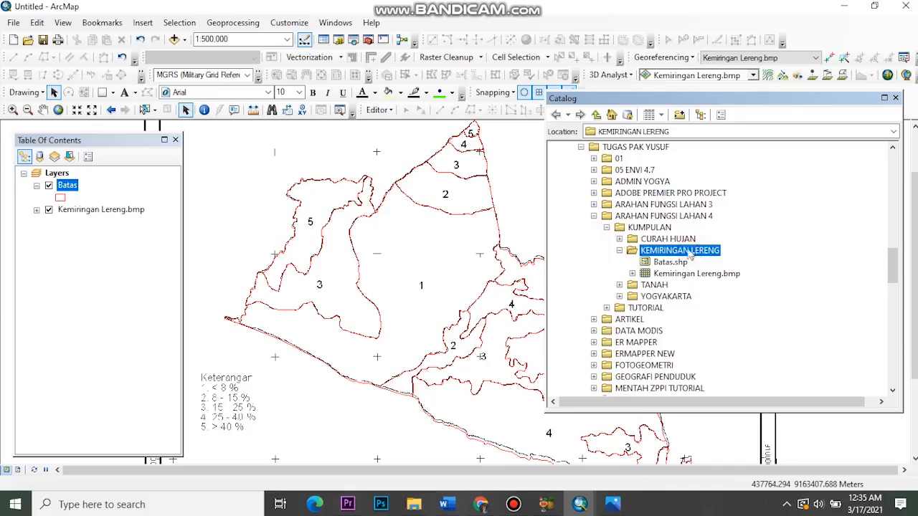
right_click(697, 246)
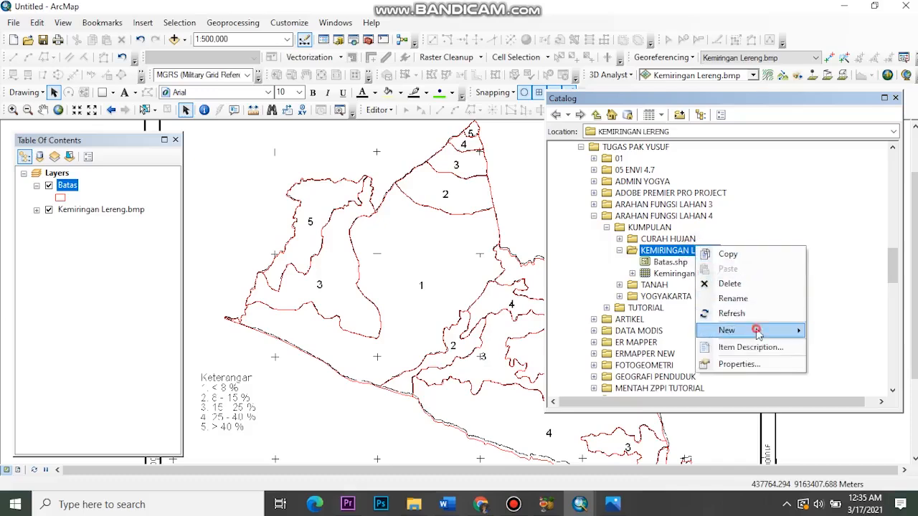
mouse_move(741, 334)
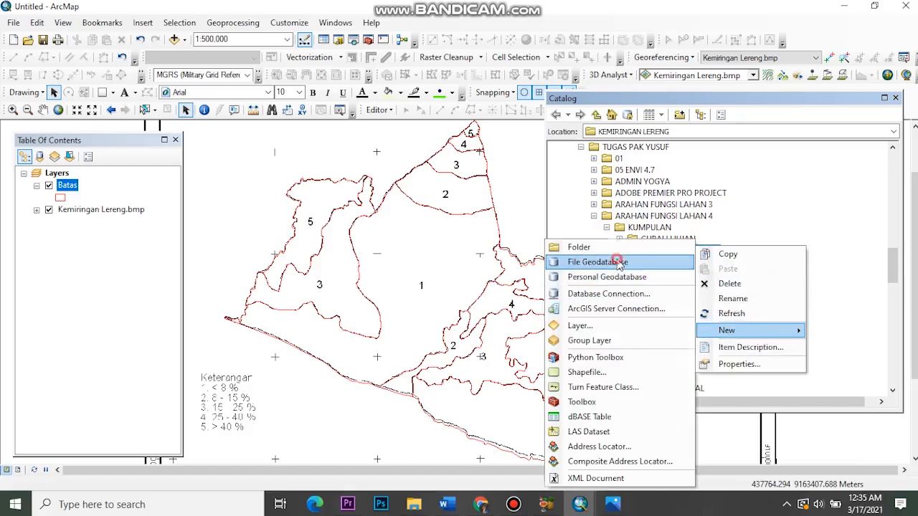
click(617, 261)
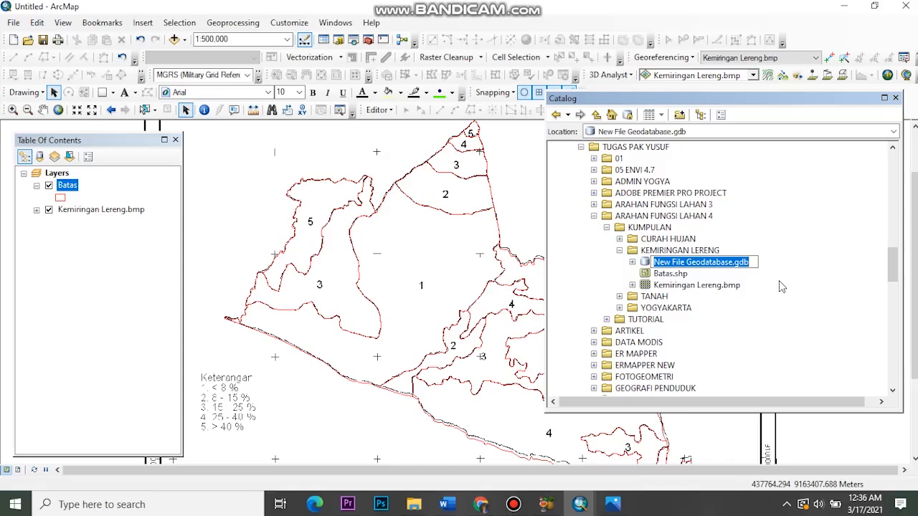
text(IE)
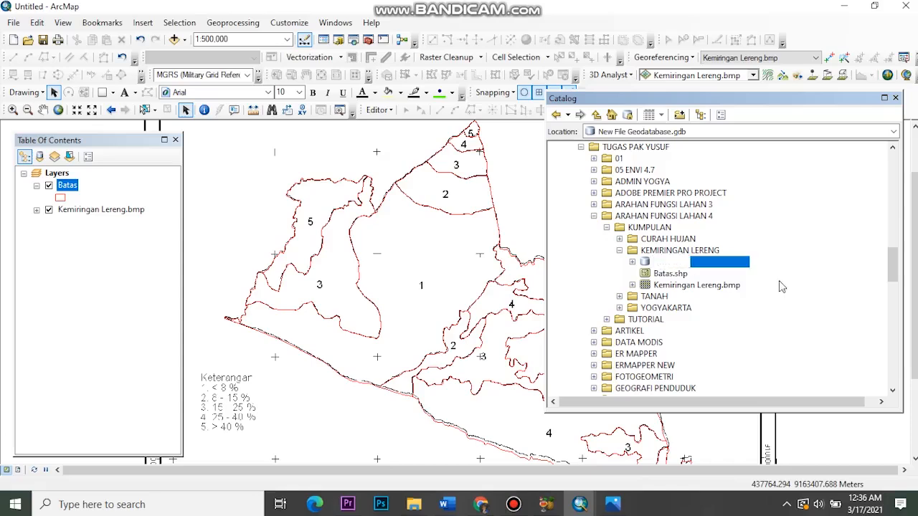
key(BackSpace)
key(BackSpace)
text(L)
key(Caps_Lock)
text(er)
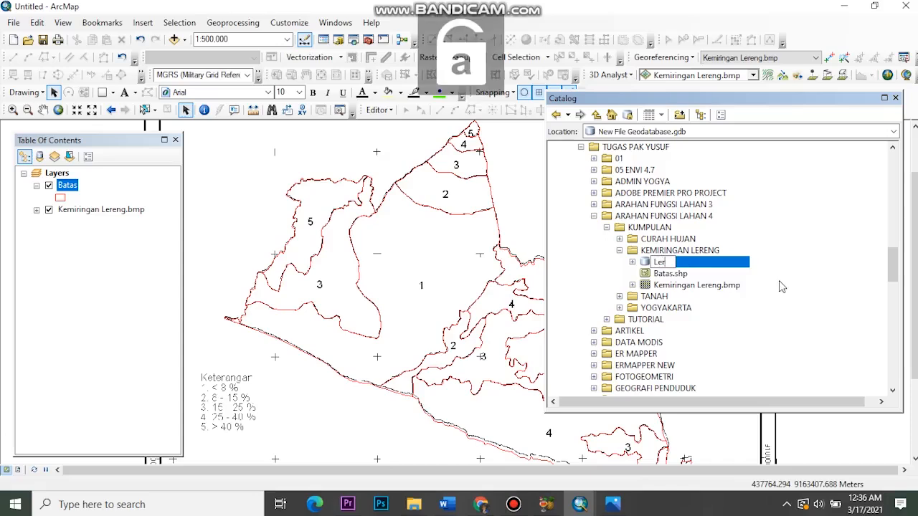
text(eng)
key(Return)
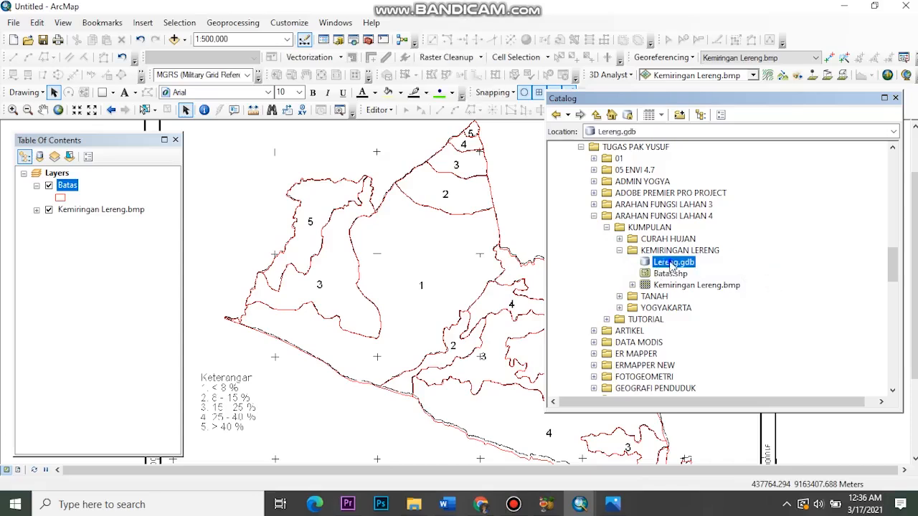
Start a new feature dataset named Lereng in Lereng.gdb and accept WGS 1984 as its XY coordinate system
right_click(672, 263)
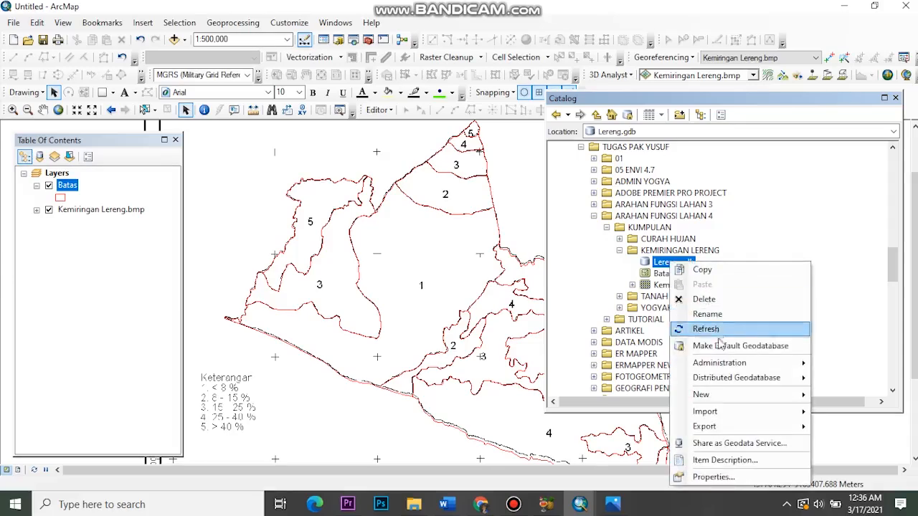
mouse_move(738, 394)
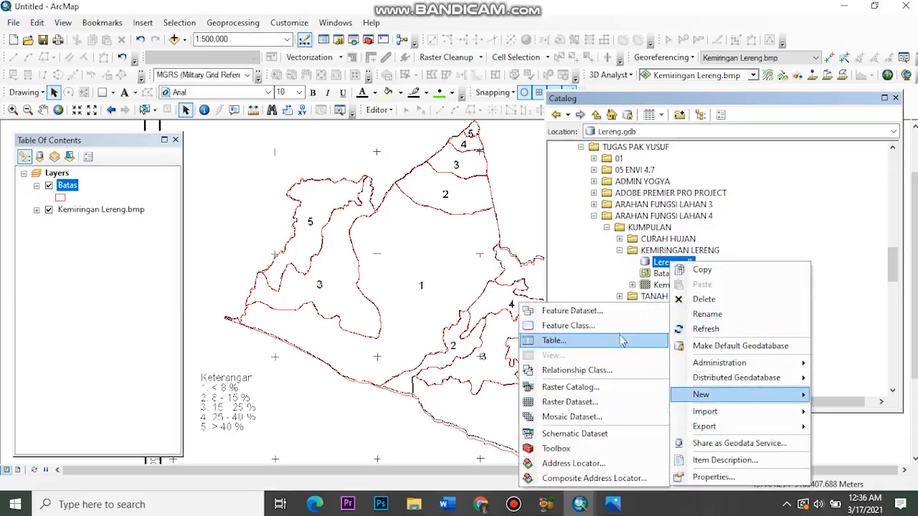
click(609, 311)
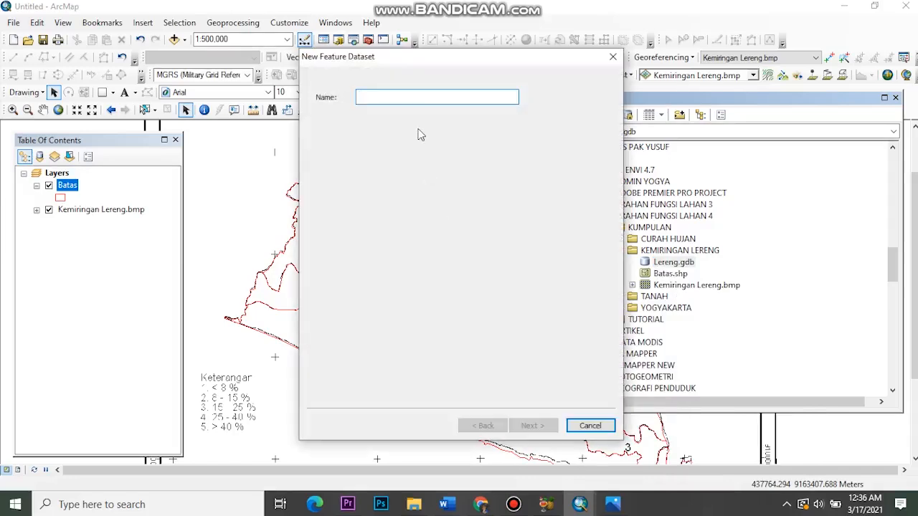
text(L)
key(BackSpace)
text(Lereng)
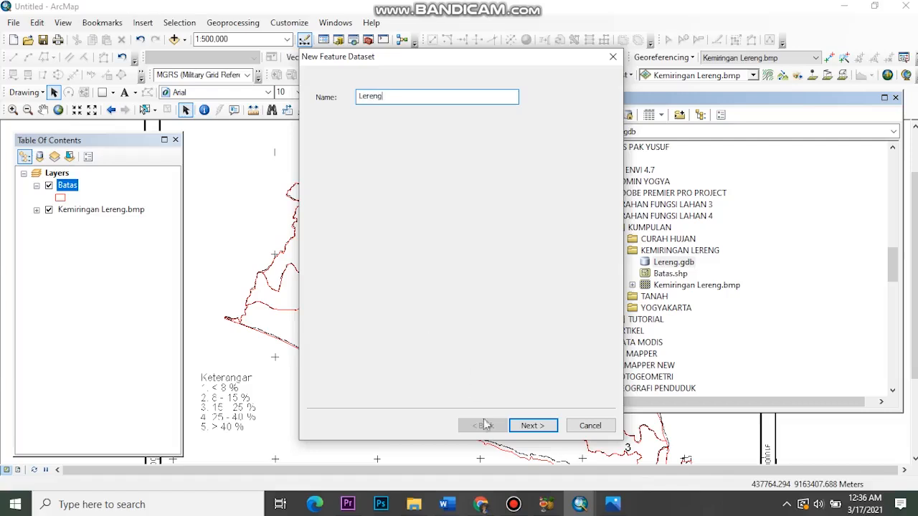
click(531, 426)
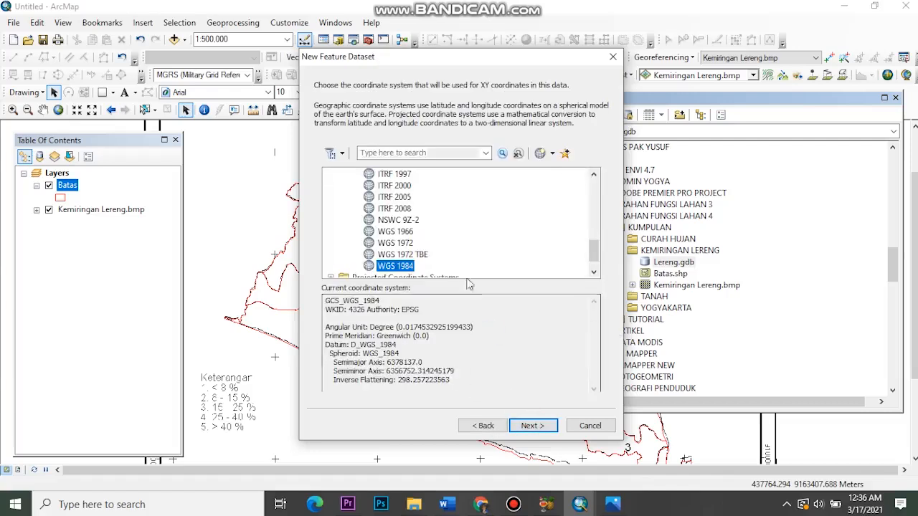
click(531, 426)
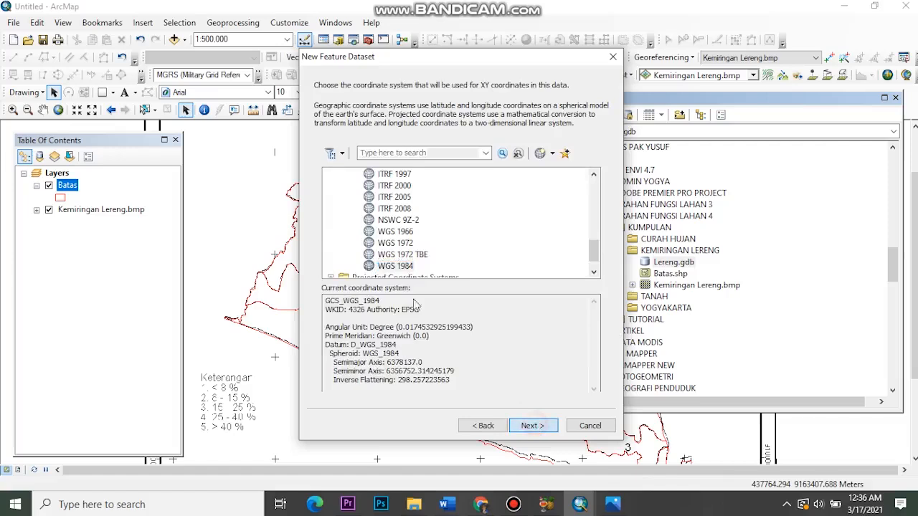
Choose WGS 1984 as the feature dataset's vertical coordinate system and finish creating it with the default tolerances
click(367, 173)
double_click(367, 174)
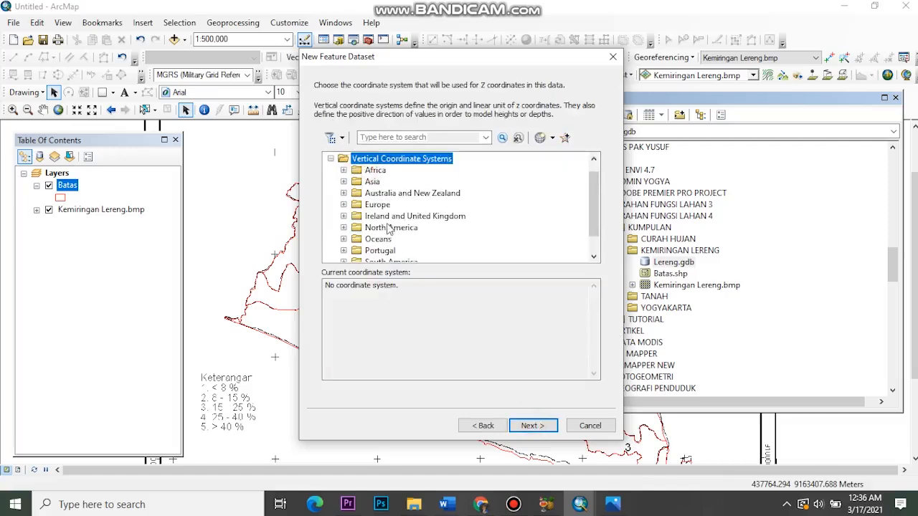
scroll(389, 228, down, 1)
double_click(378, 251)
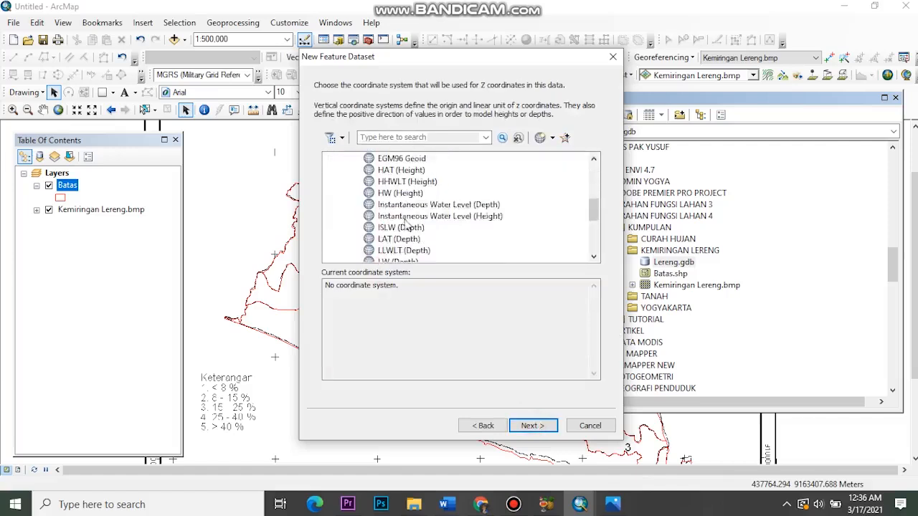
scroll(401, 248, down, 3)
click(401, 240)
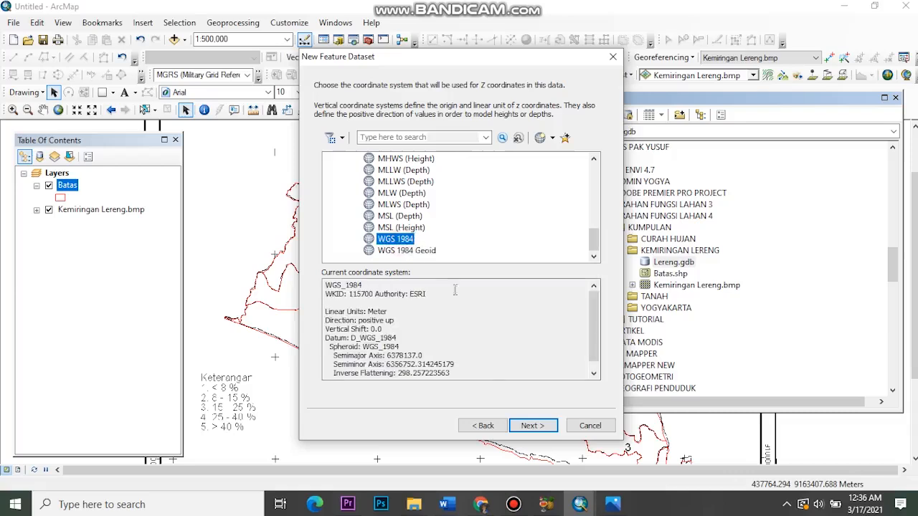
click(533, 426)
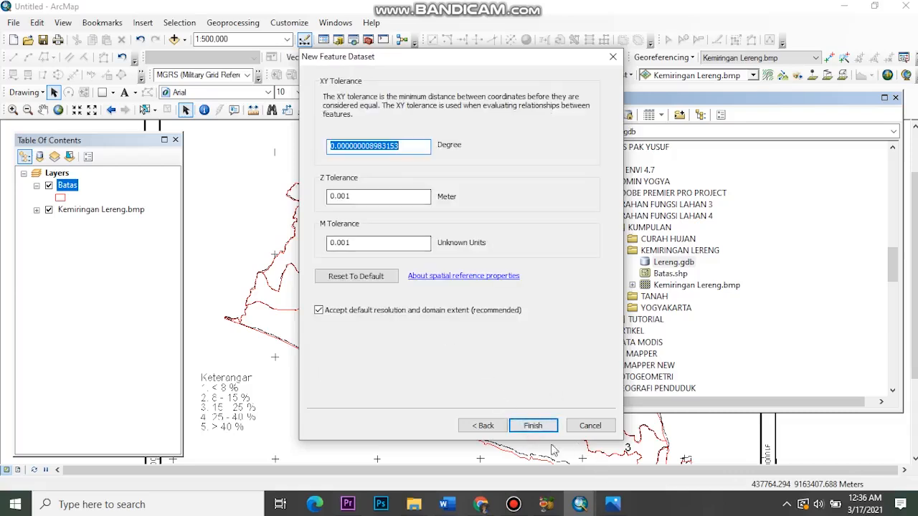
click(534, 429)
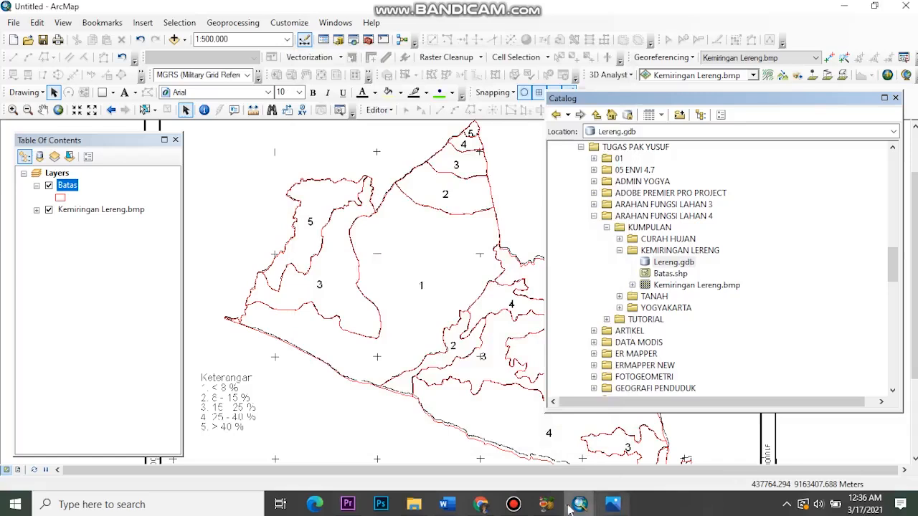
click(515, 504)
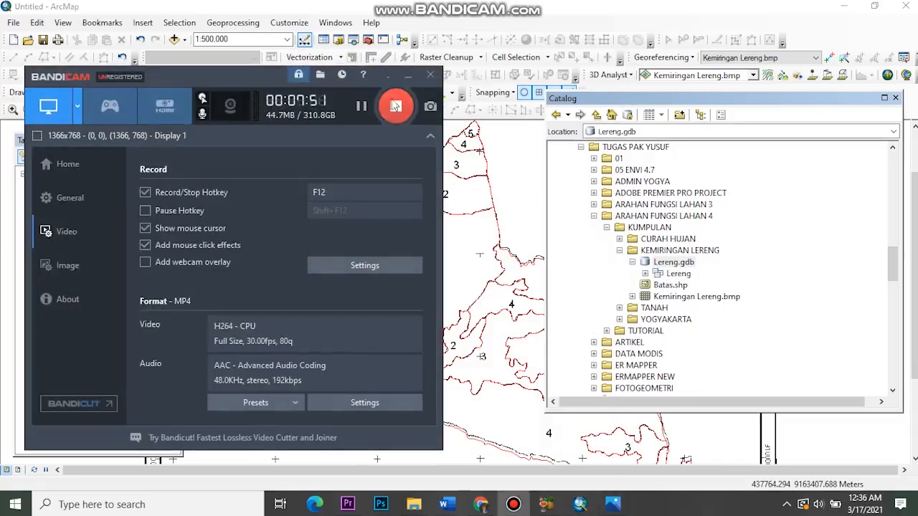
click(396, 107)
click(407, 76)
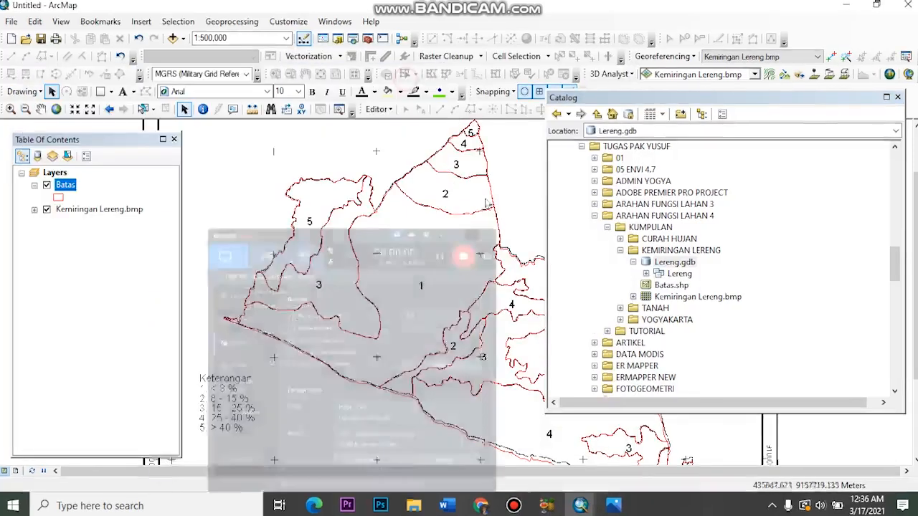
click(679, 275)
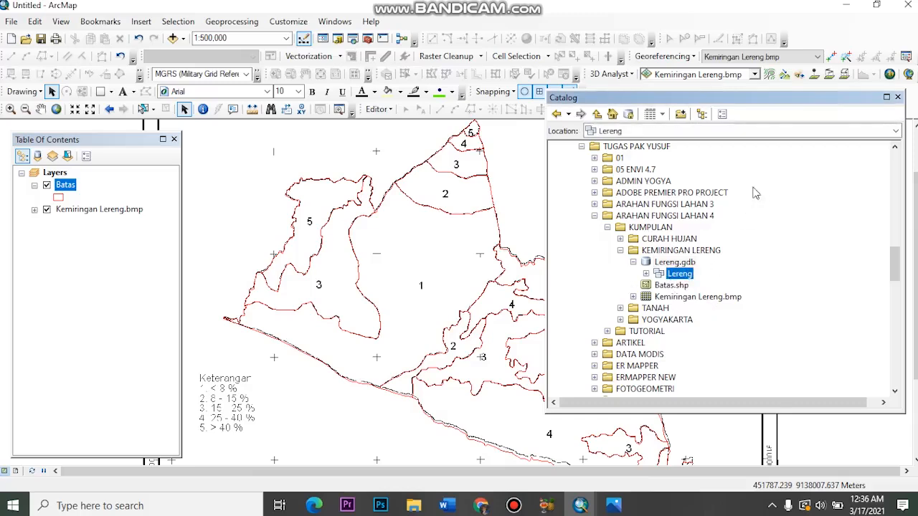
click(514, 506)
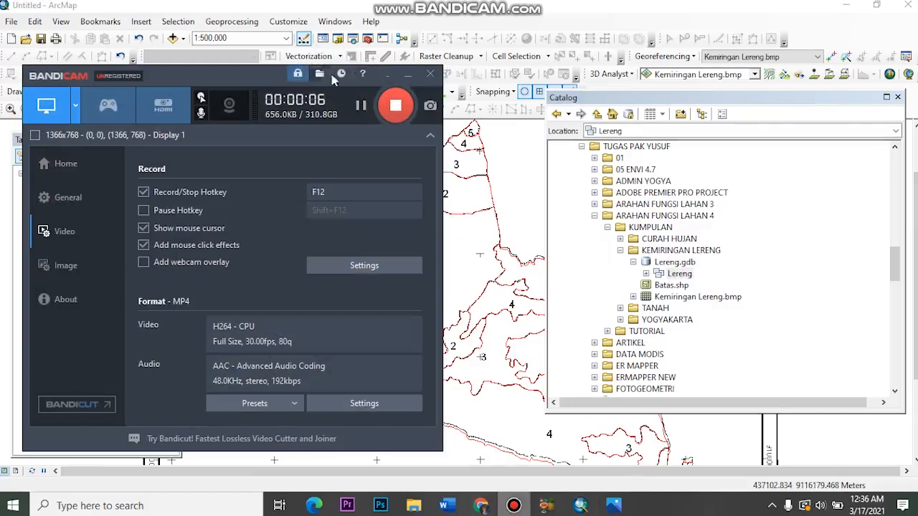
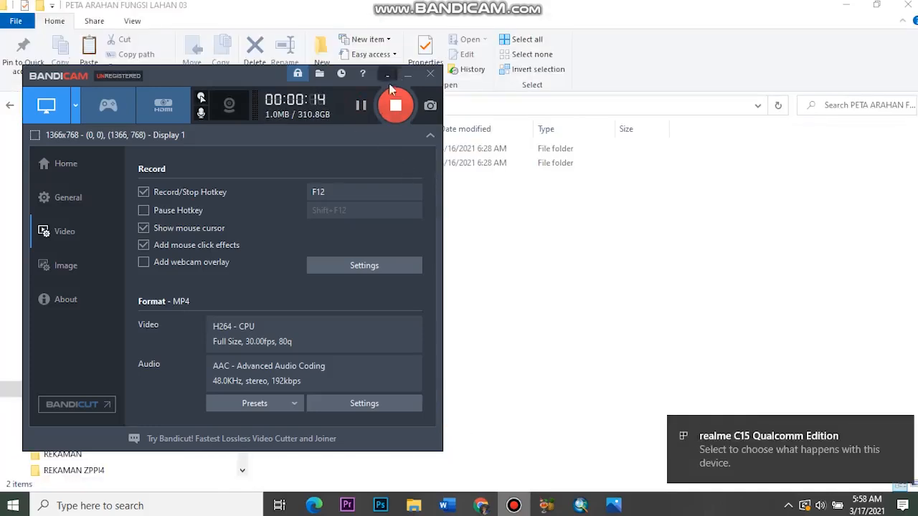
click(406, 75)
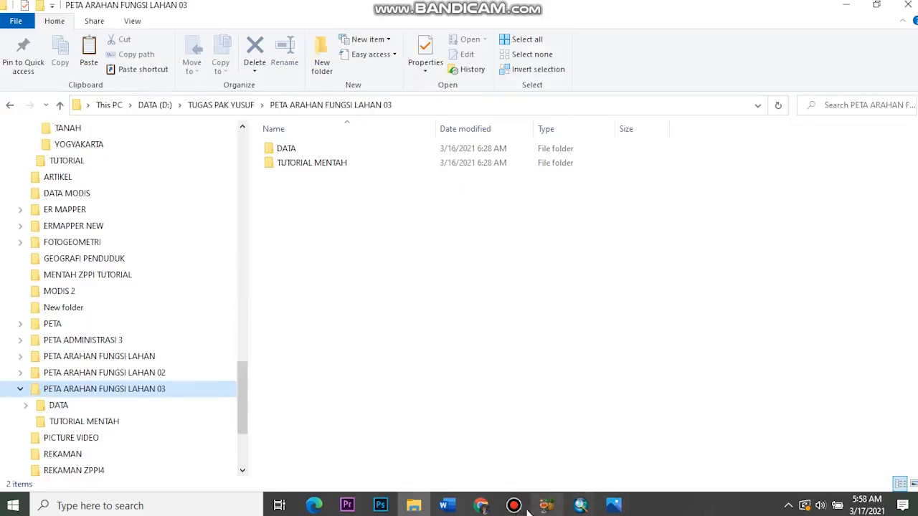
mouse_move(581, 506)
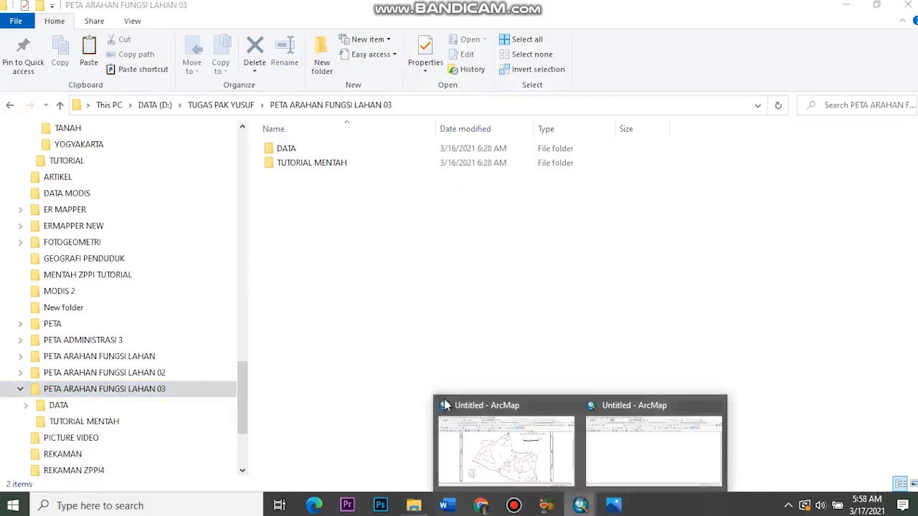
click(498, 421)
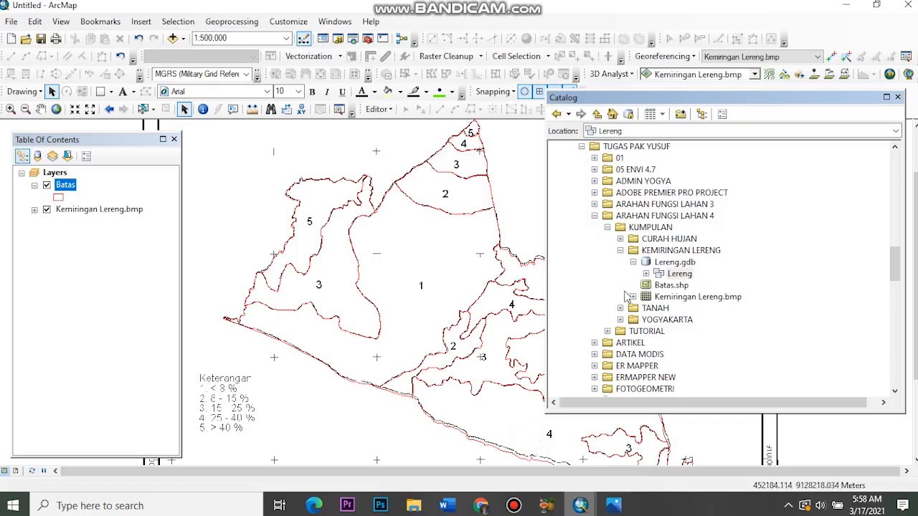
click(514, 505)
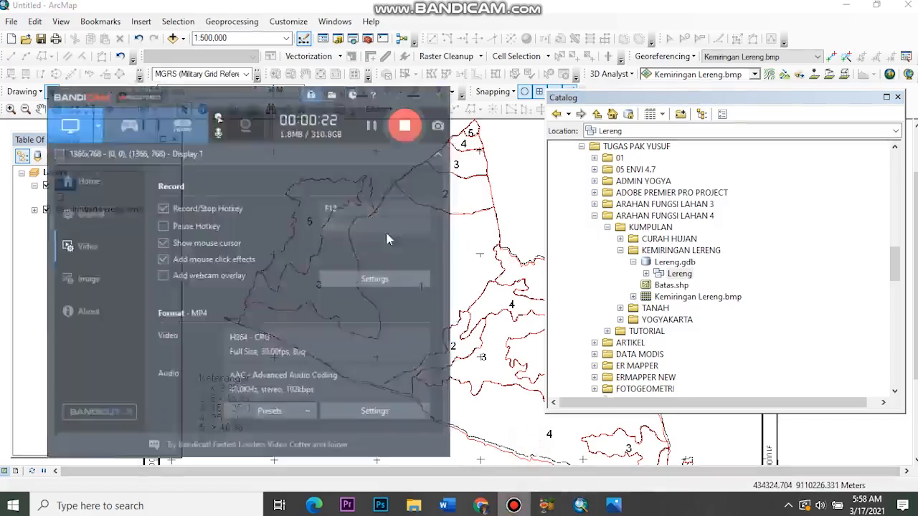
click(407, 75)
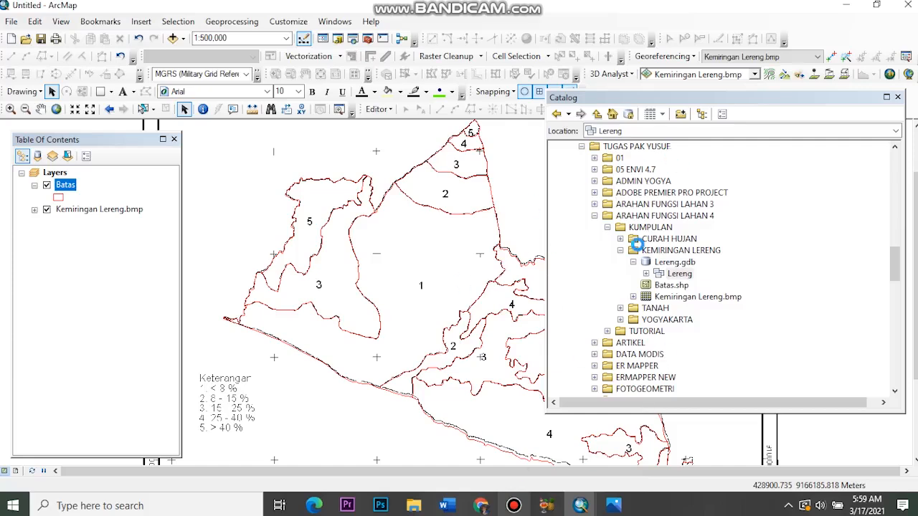
drag(656, 276, 647, 430)
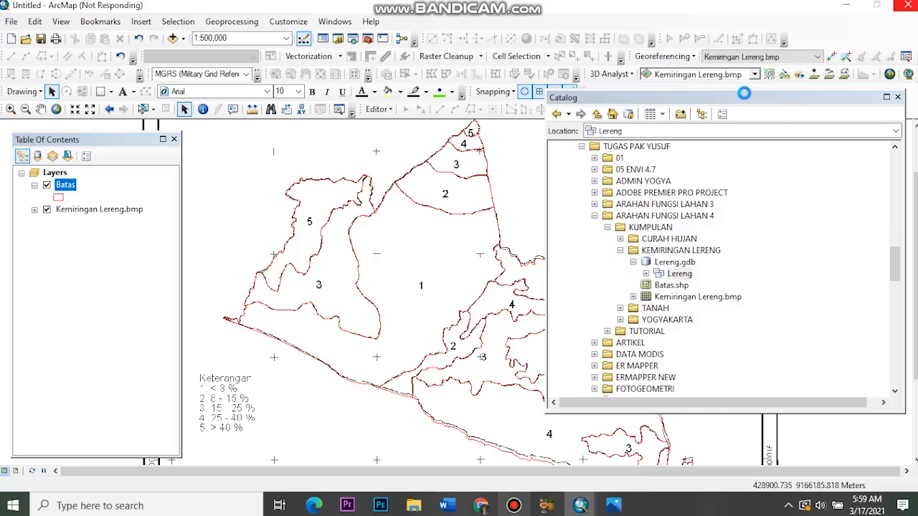
click(514, 505)
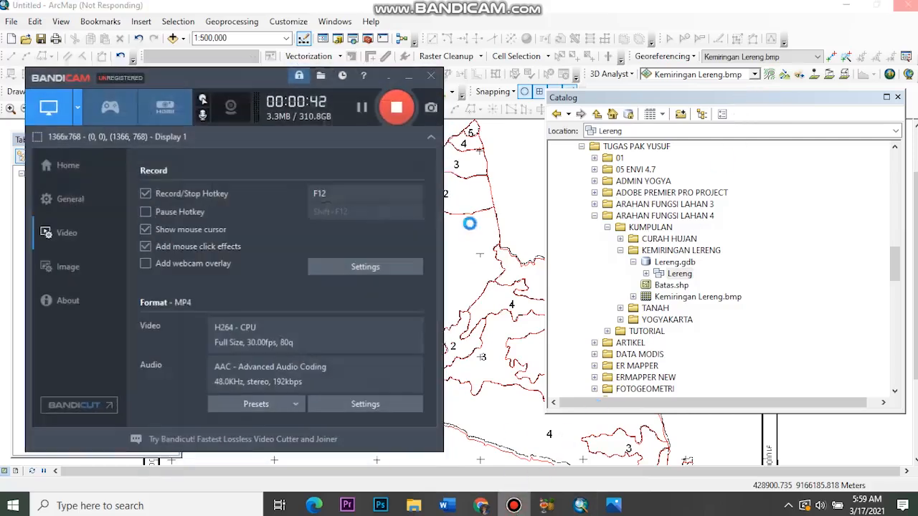
click(407, 75)
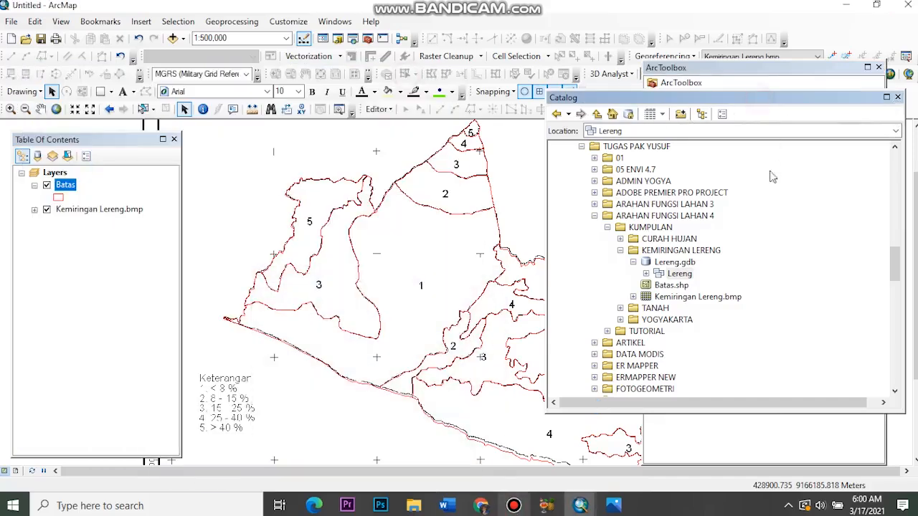
Open the Feature Class to Feature Class conversion tool and choose Batas as the input features
drag(763, 97, 778, 210)
click(794, 77)
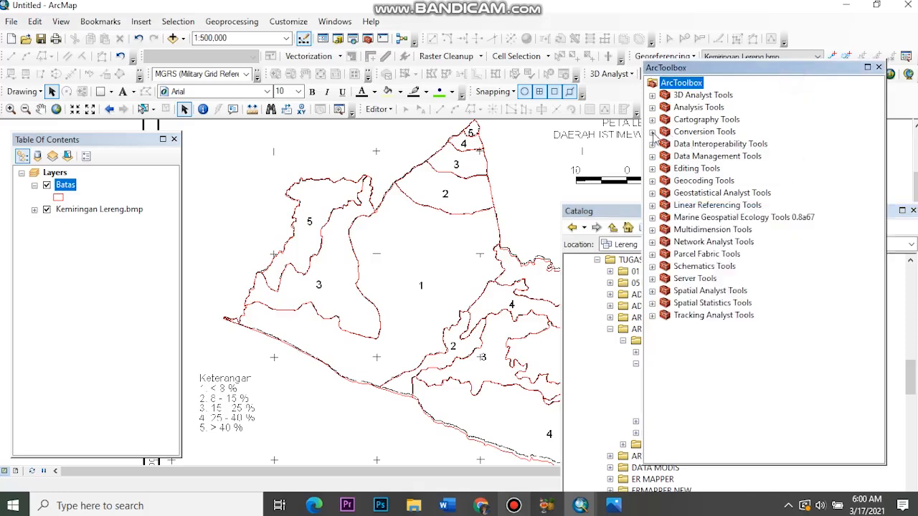
click(652, 132)
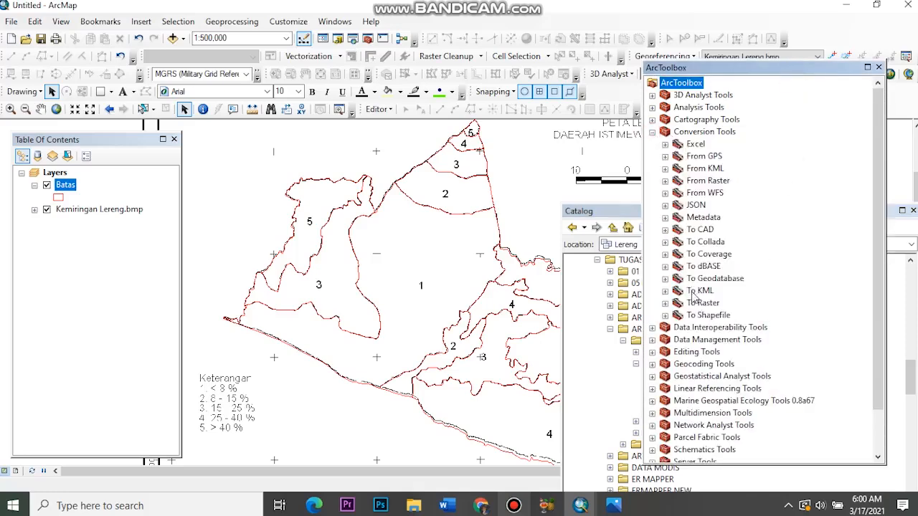
click(665, 279)
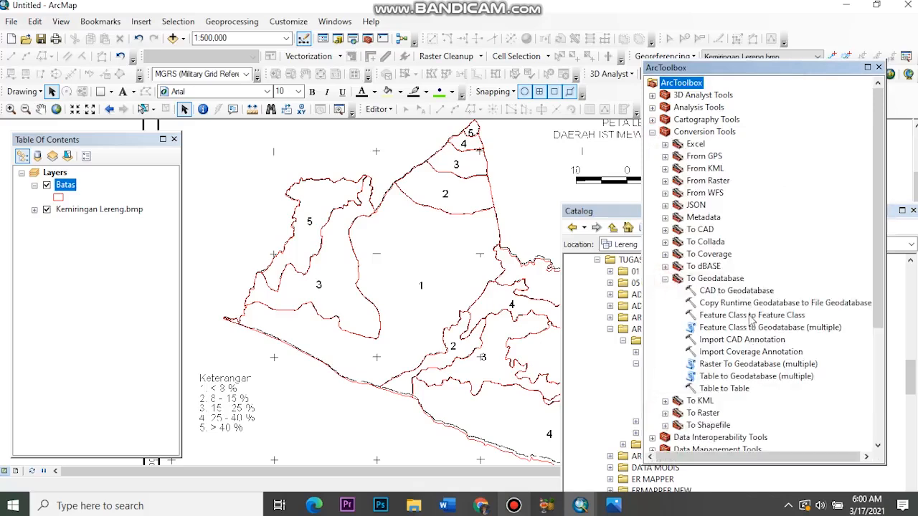
click(761, 318)
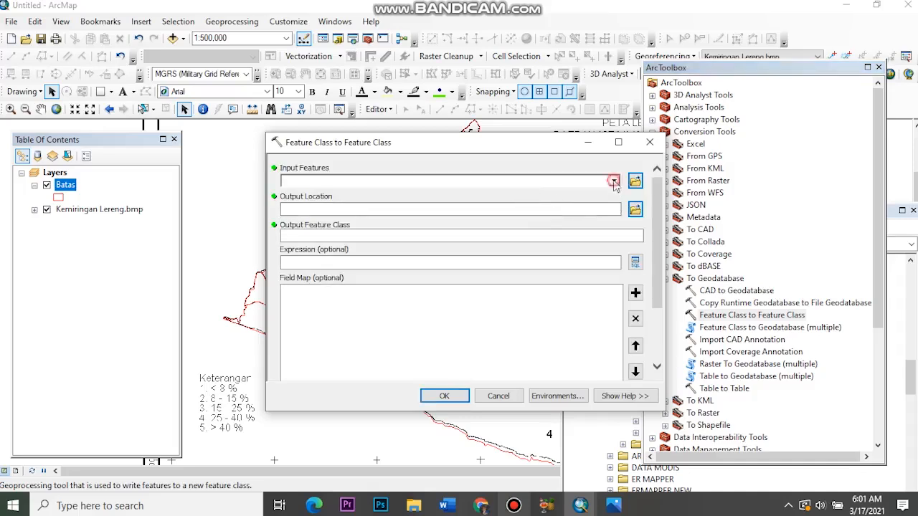
click(613, 181)
click(320, 195)
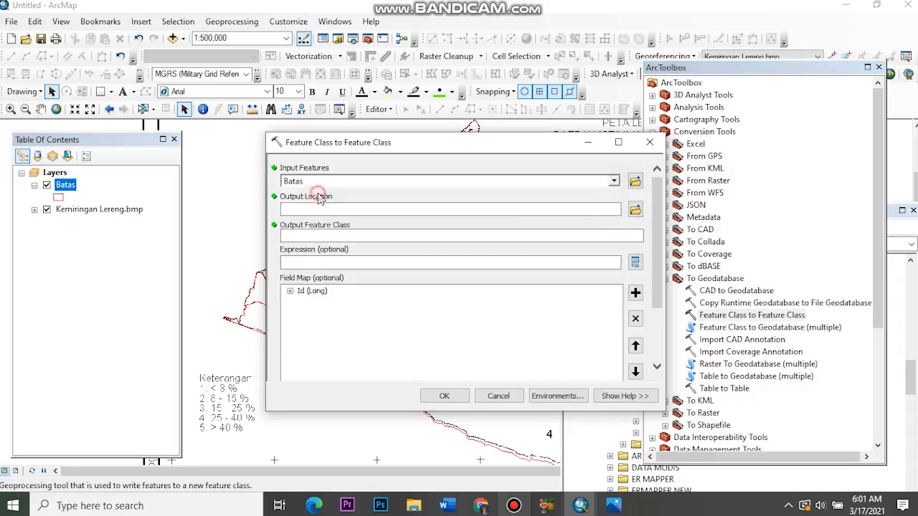
Set the output location to the Lereng feature dataset inside Lereng.gdb in the KEMIRINGAN LERENG folder
click(635, 209)
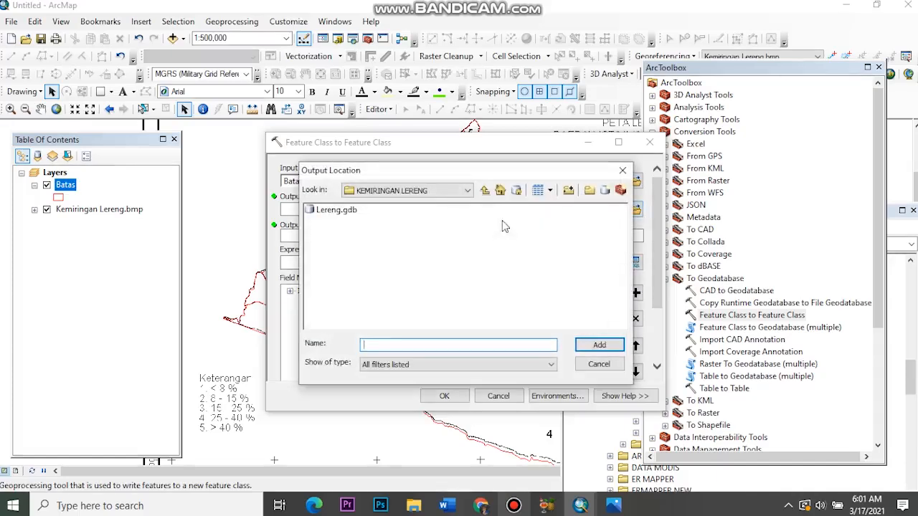
click(470, 190)
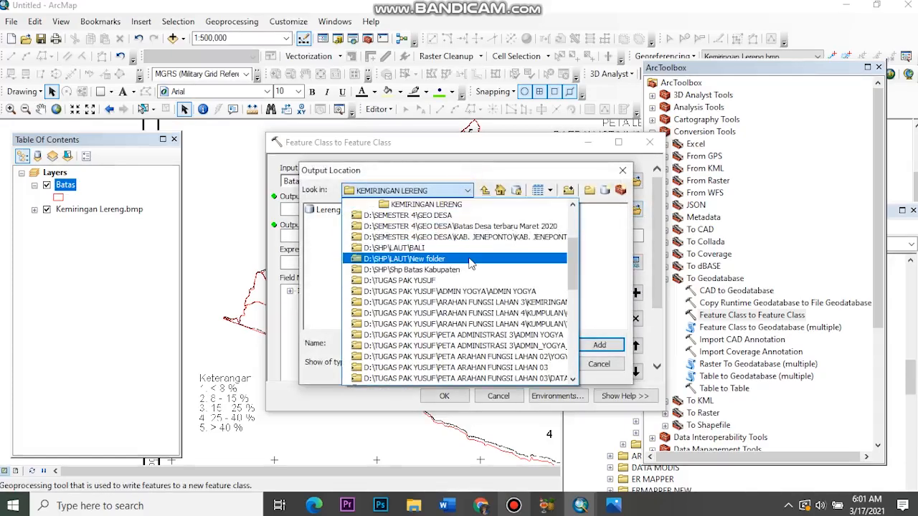
scroll(469, 264, up, 3)
click(427, 269)
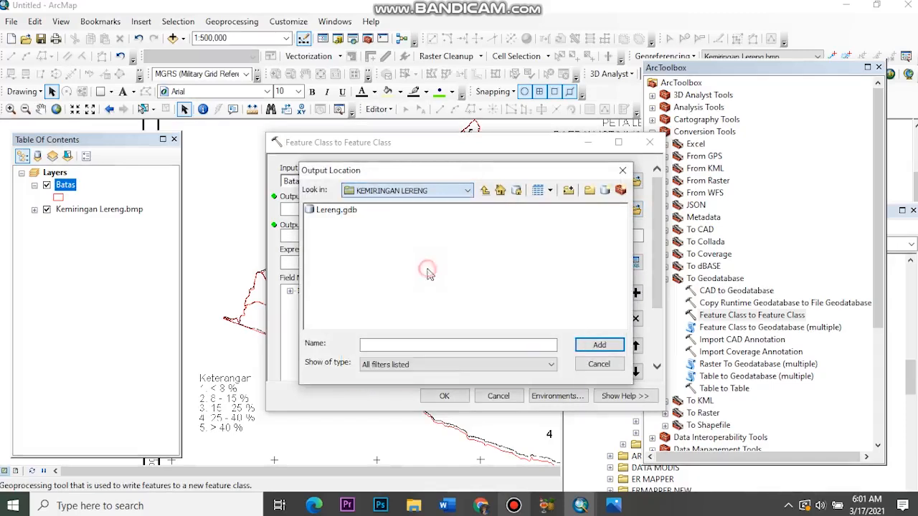
double_click(337, 211)
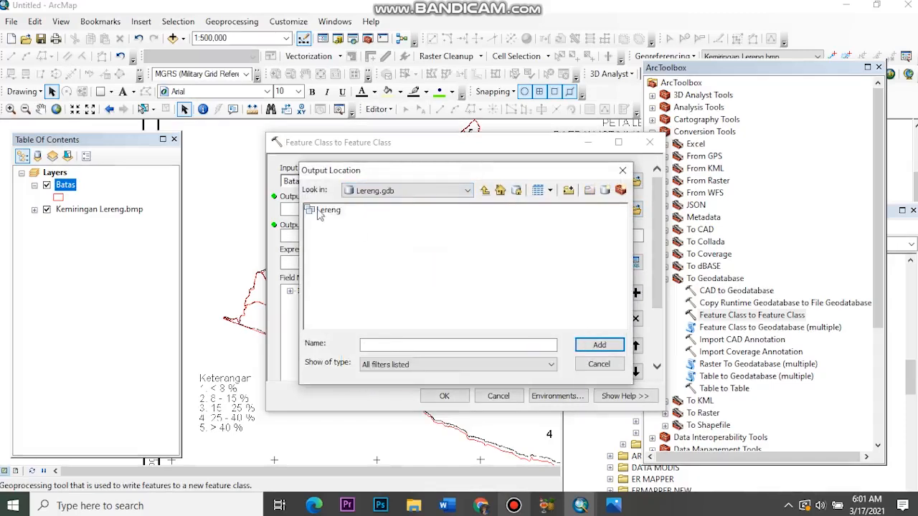
click(321, 212)
click(600, 345)
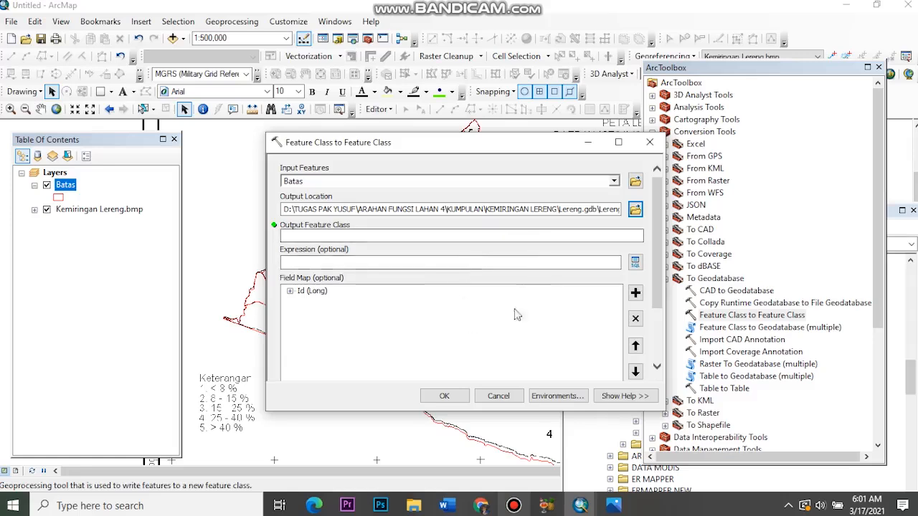
Name the output feature class Lereng, run the conversion and close the toolbox
click(498, 236)
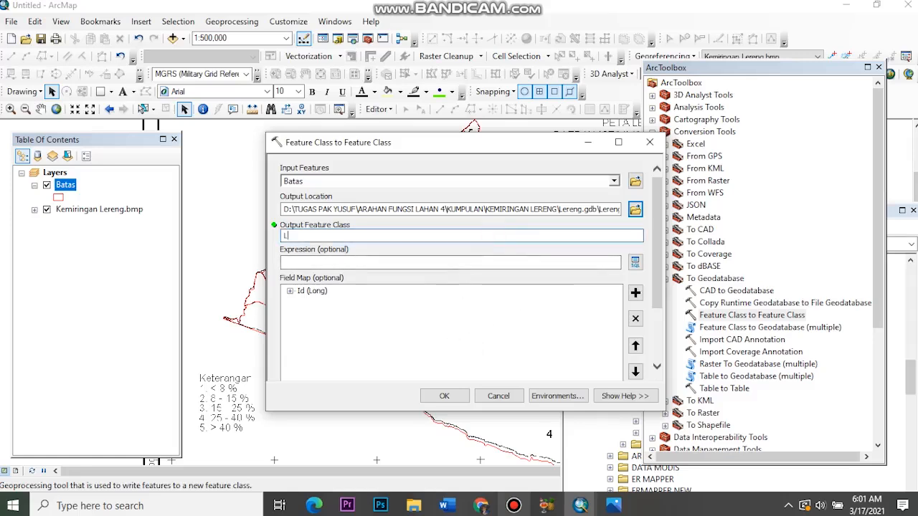
text(Lereng)
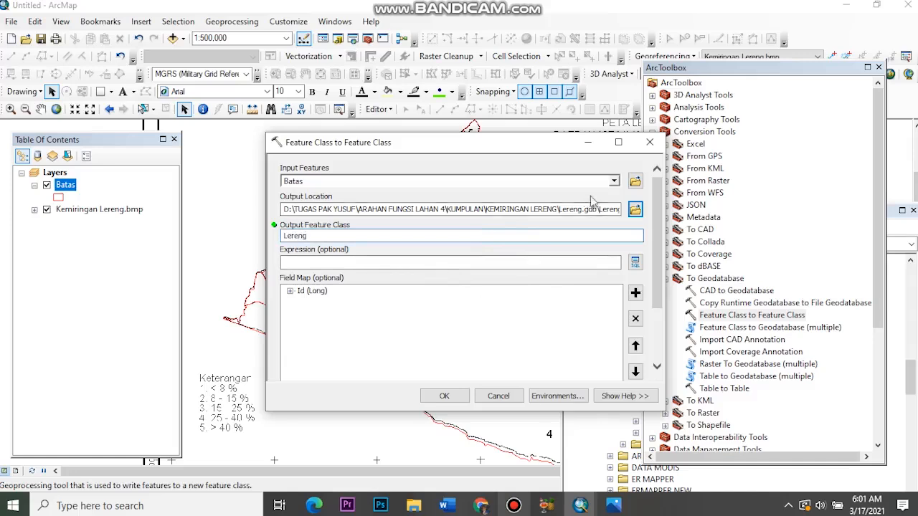
click(446, 396)
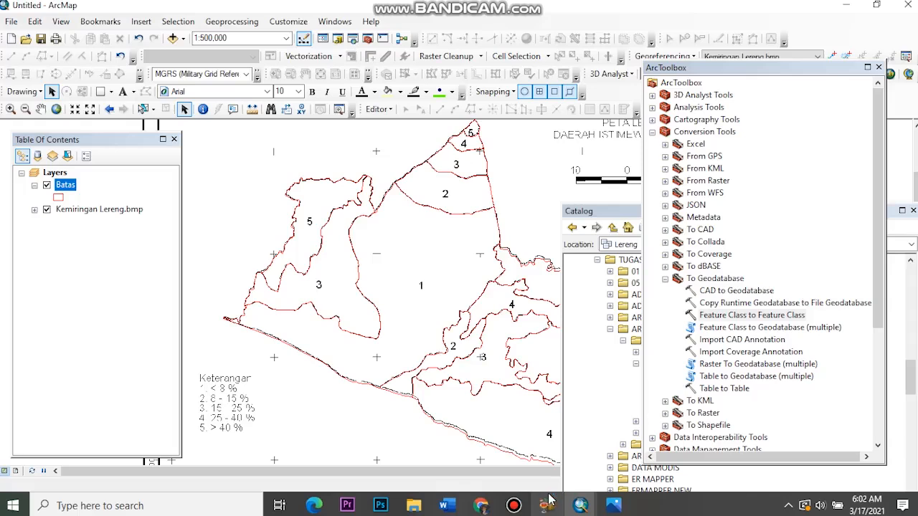
click(514, 506)
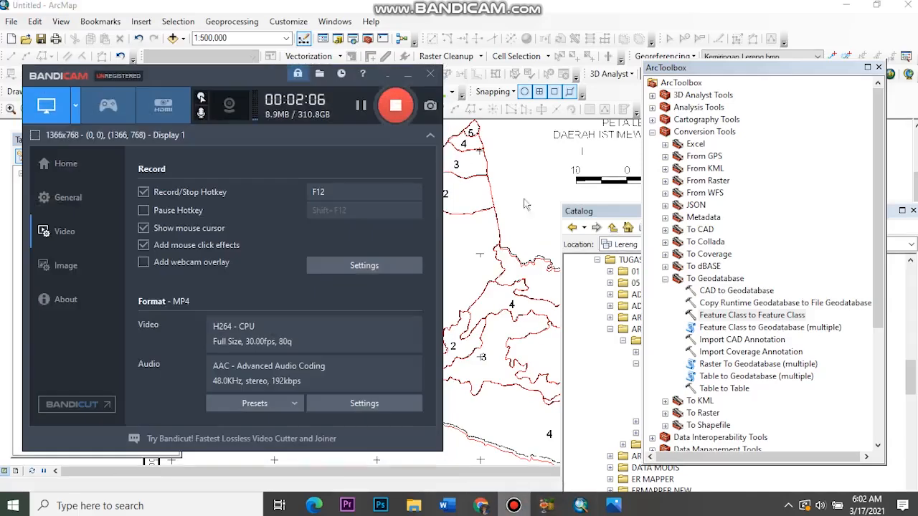
click(408, 74)
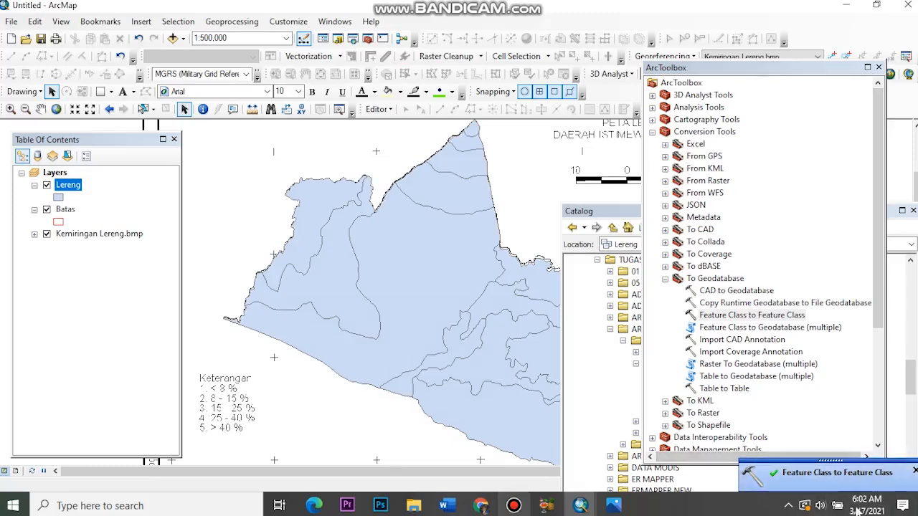
click(878, 68)
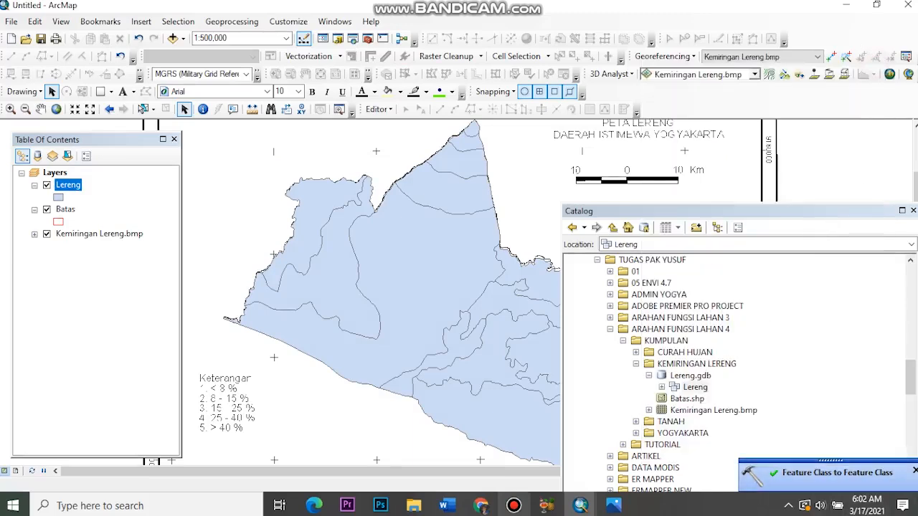
click(914, 471)
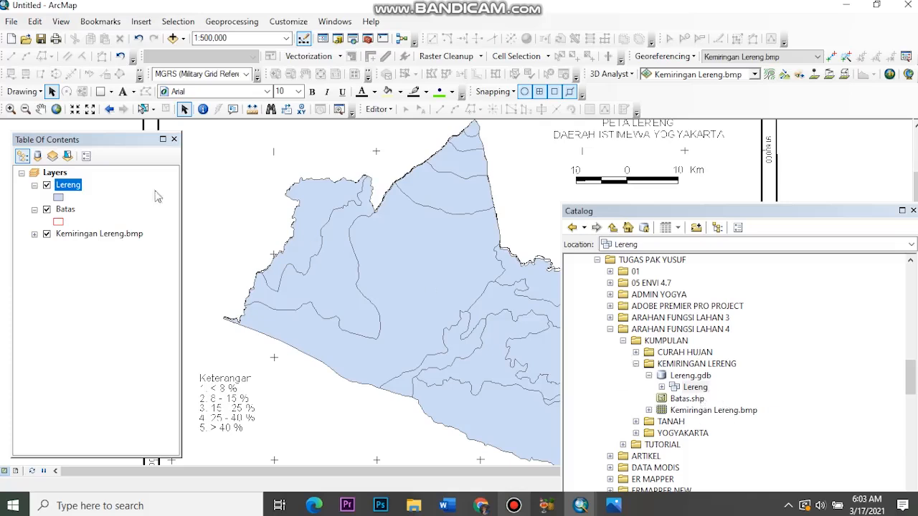
Start a new topology in the Lereng feature dataset, adding Cek to its name and including the Lereng feature class
click(696, 388)
right_click(702, 395)
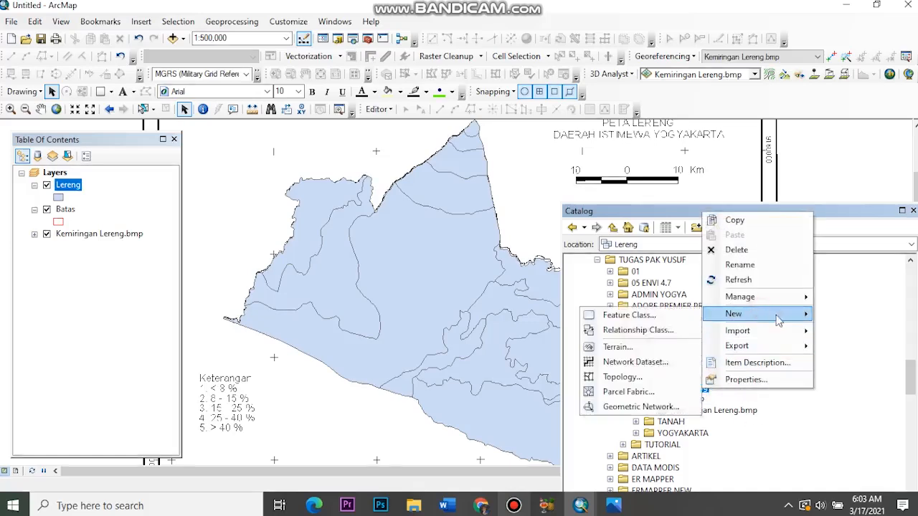
click(626, 366)
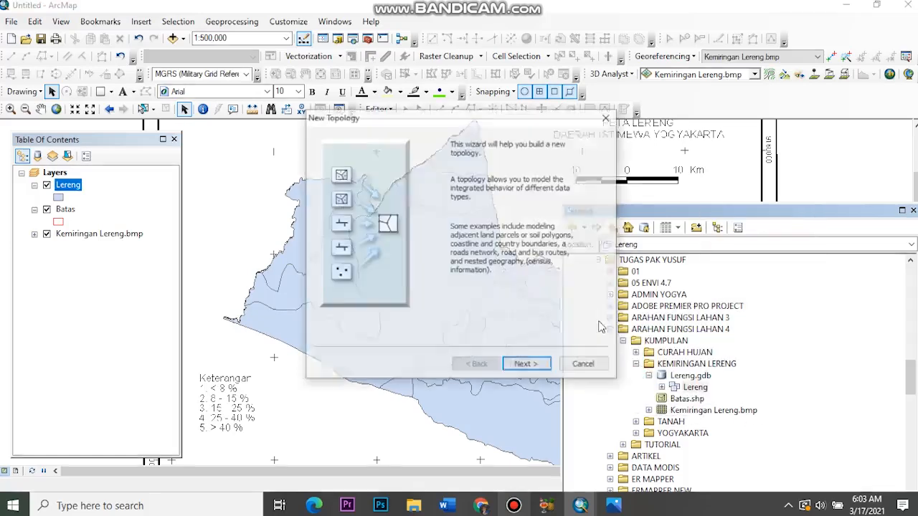
click(527, 365)
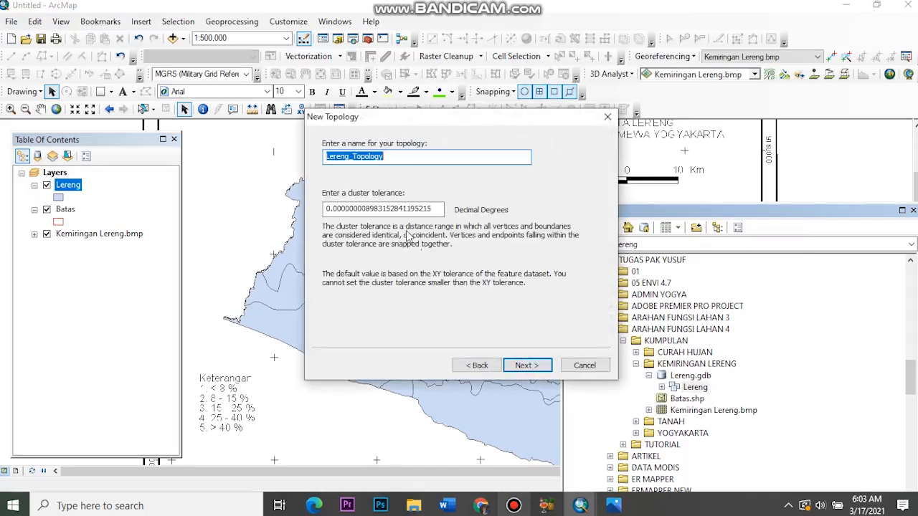
click(356, 155)
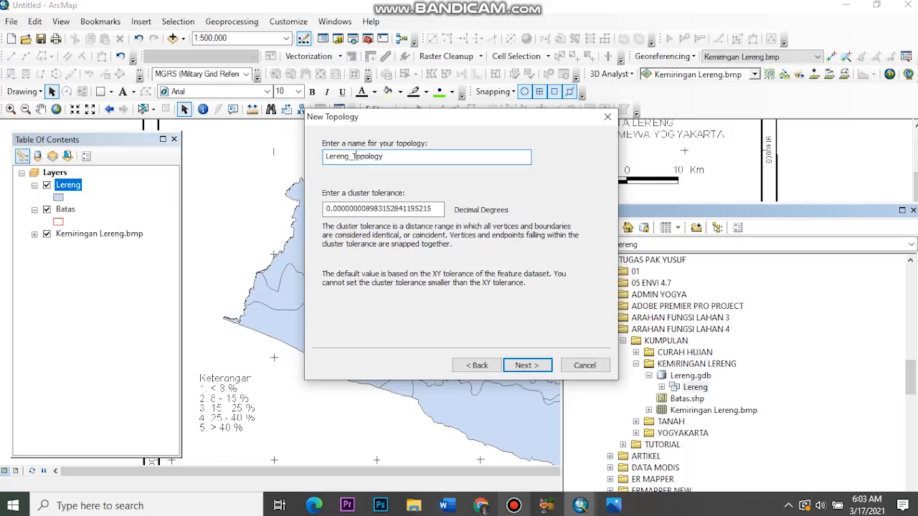
text(Cek)
click(525, 365)
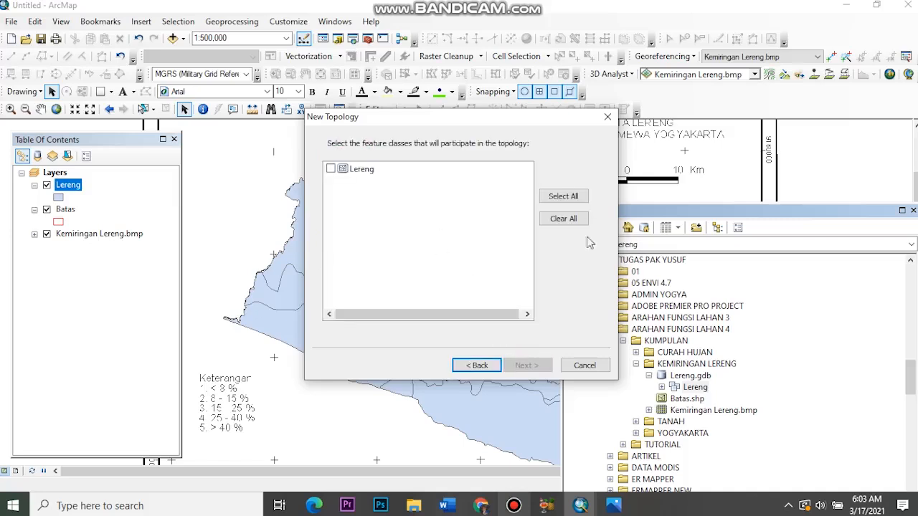
click(330, 169)
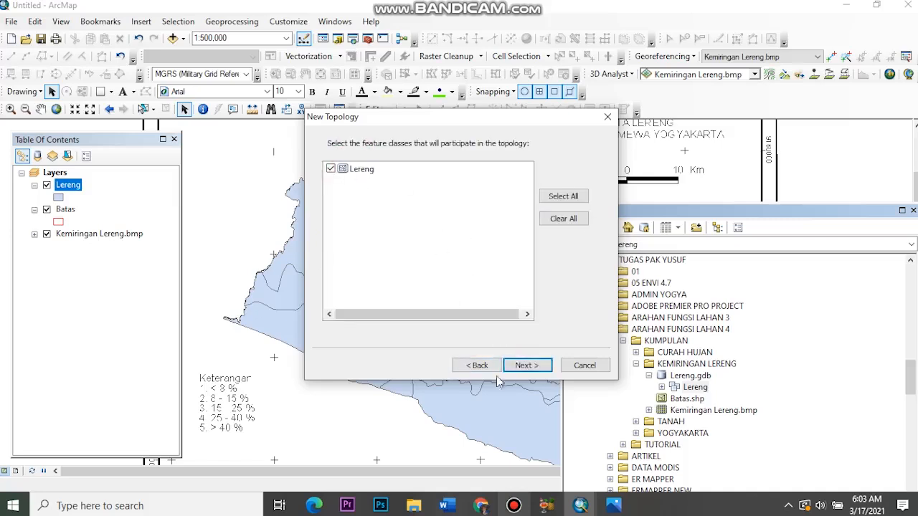
key(Return)
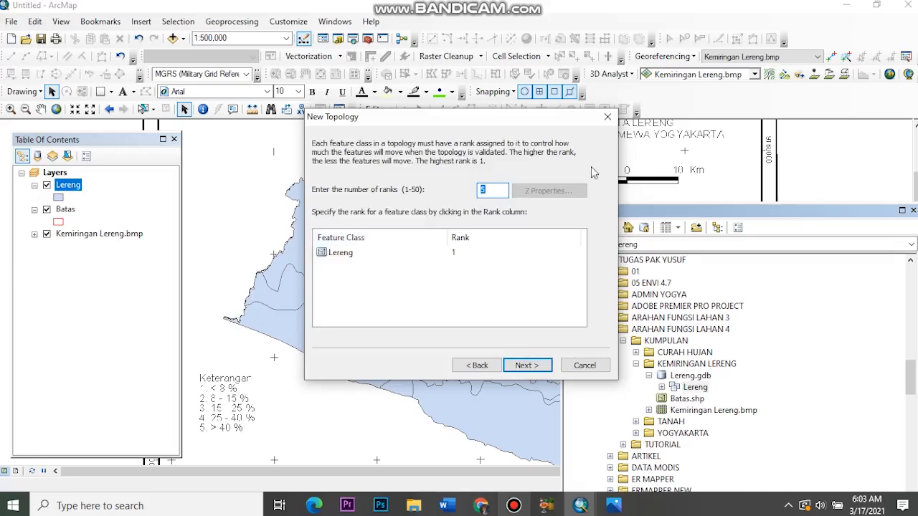
Accept the topology ranks and add a Must Not Overlap rule for the Lereng feature class
click(527, 366)
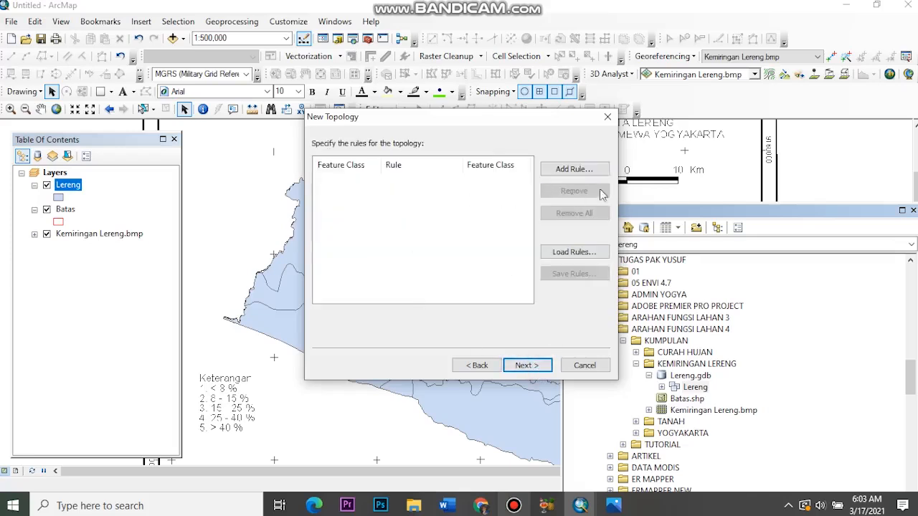
click(573, 170)
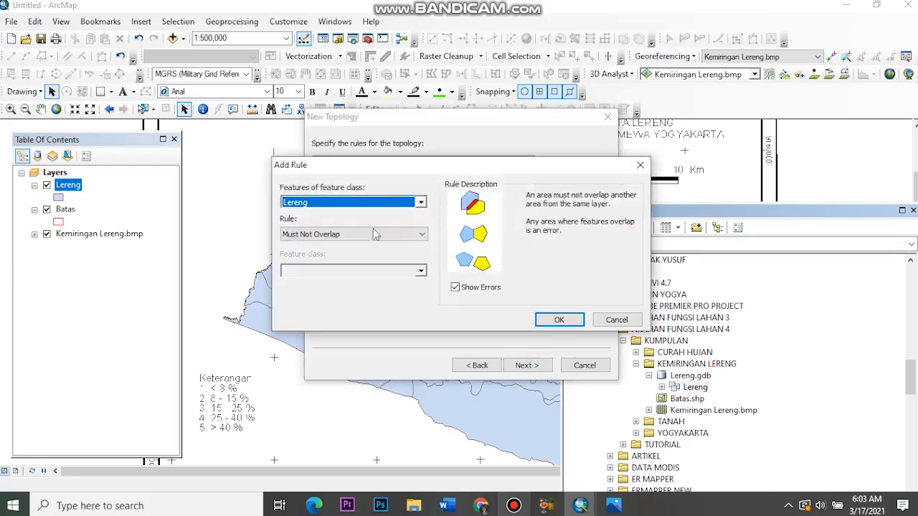
click(422, 233)
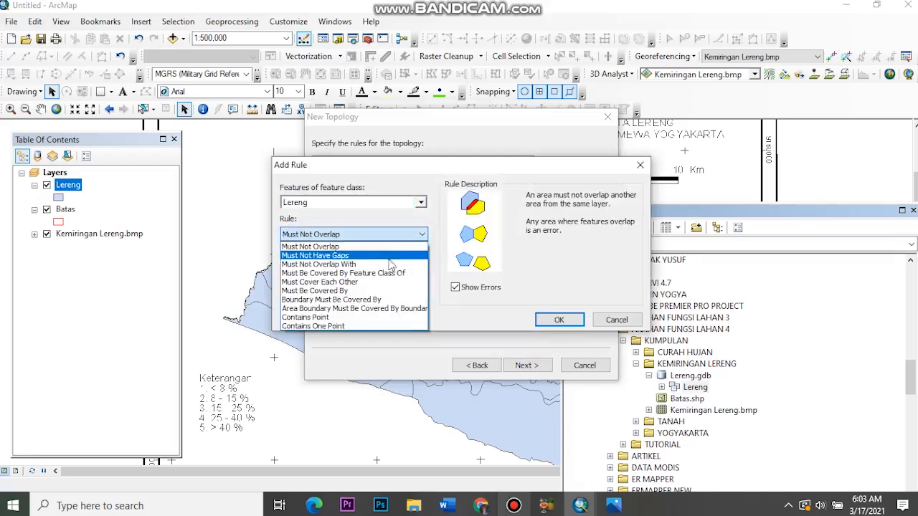
click(371, 248)
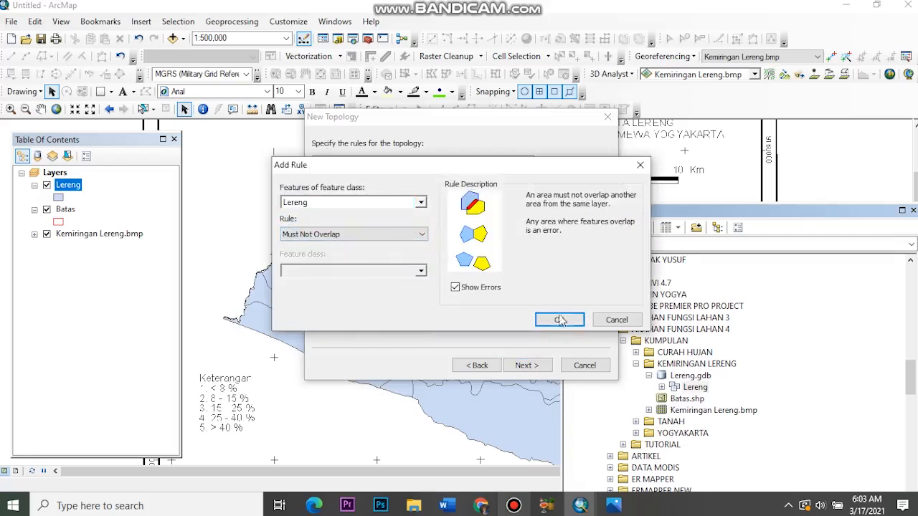
click(552, 320)
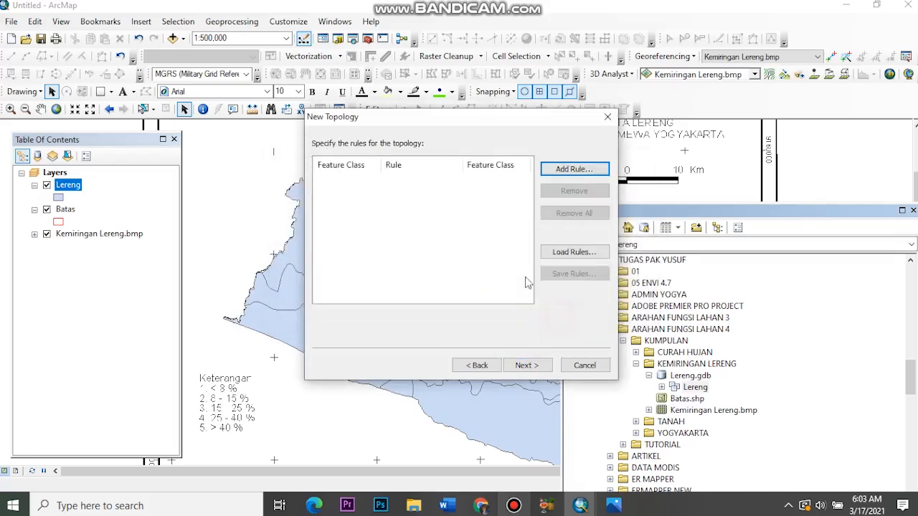
Add a Must Not Have Gaps rule for the Lereng feature class and finish creating the topology
click(574, 169)
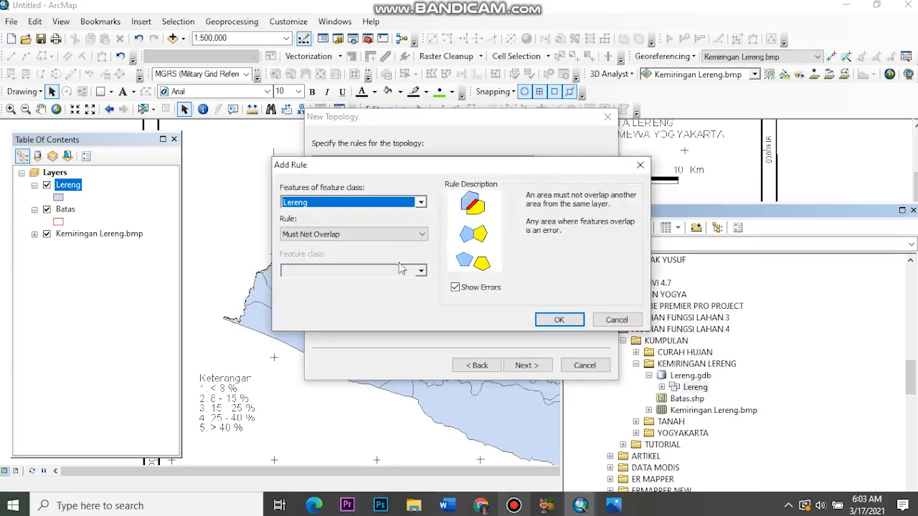
click(421, 233)
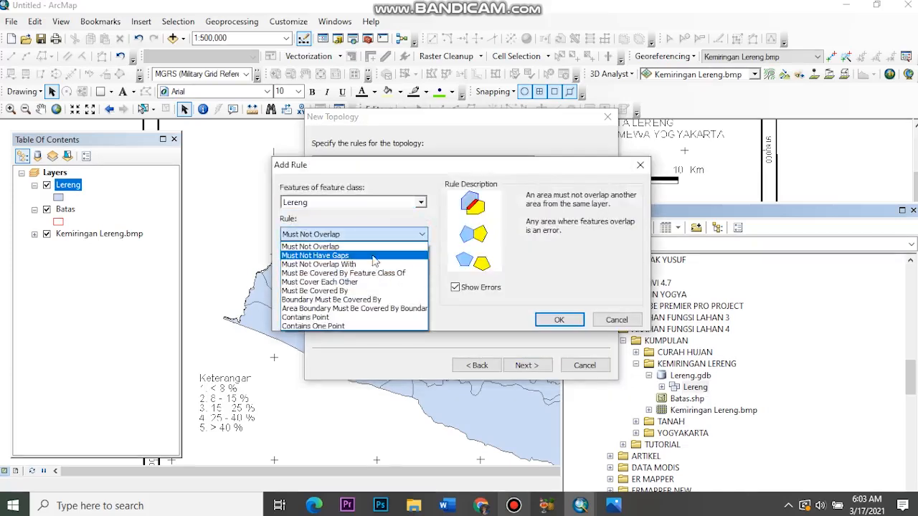
click(372, 256)
click(559, 320)
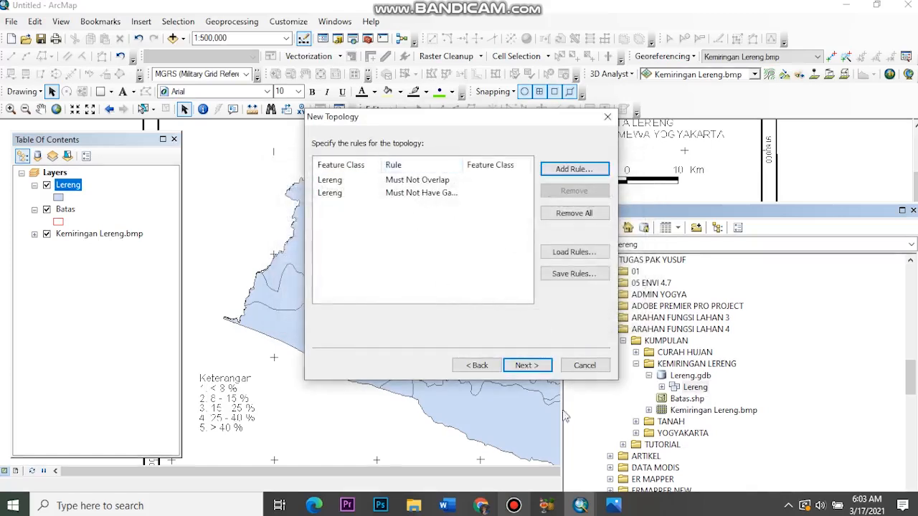
click(529, 365)
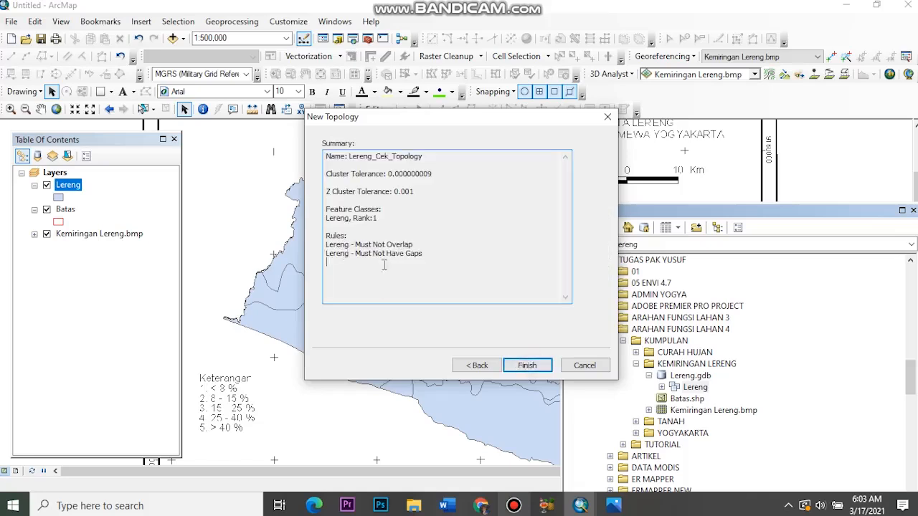
click(542, 369)
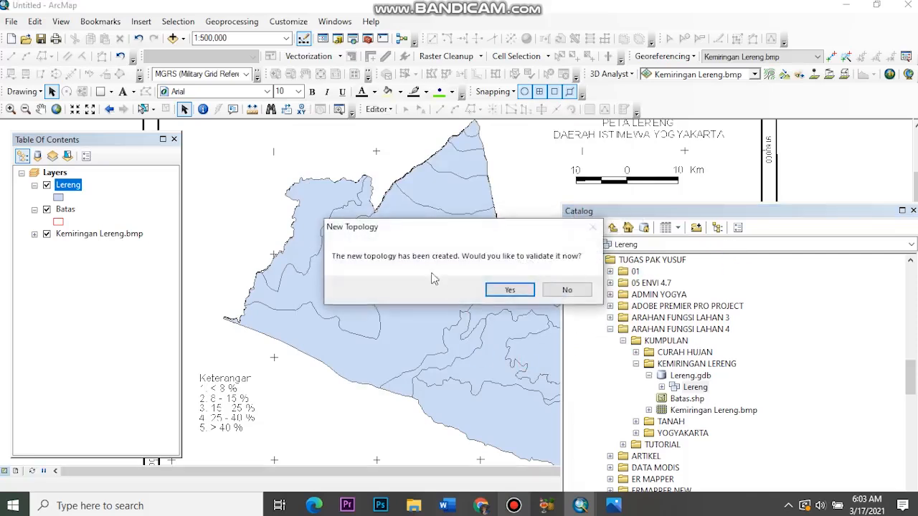
Validate the newly created topology
click(507, 289)
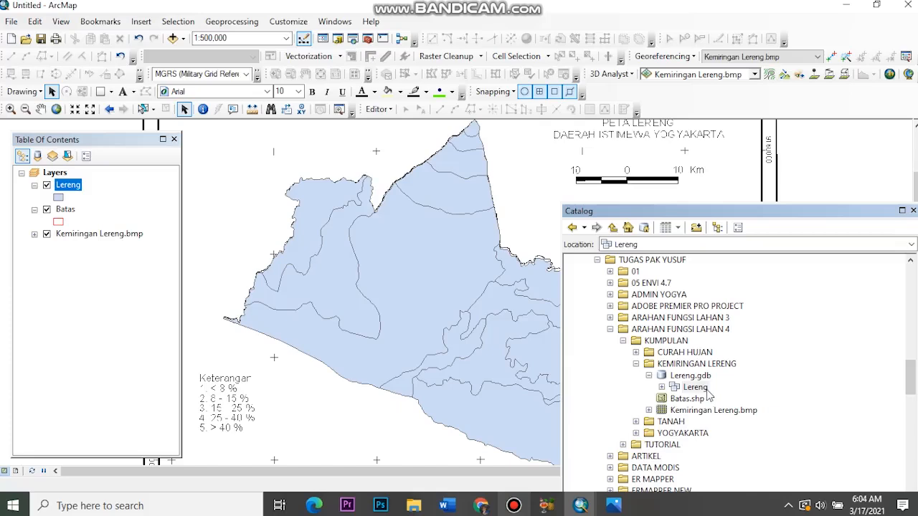
click(544, 505)
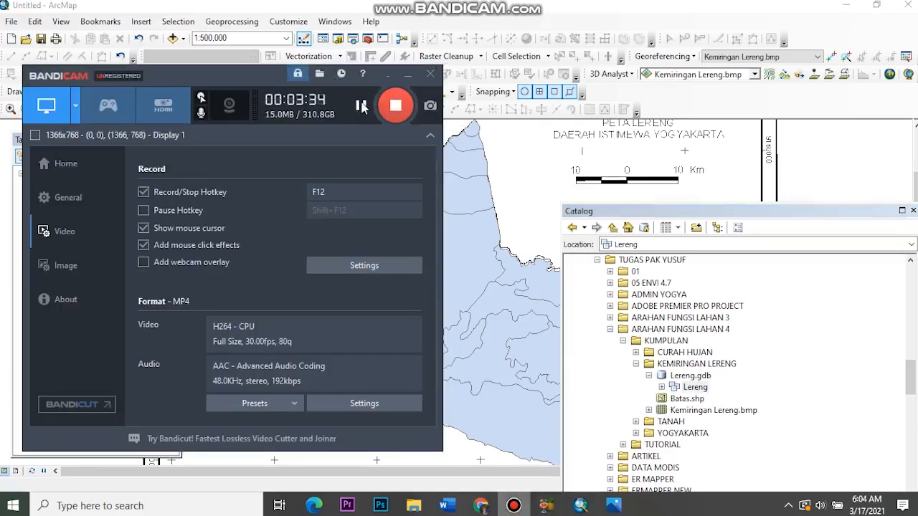
click(407, 76)
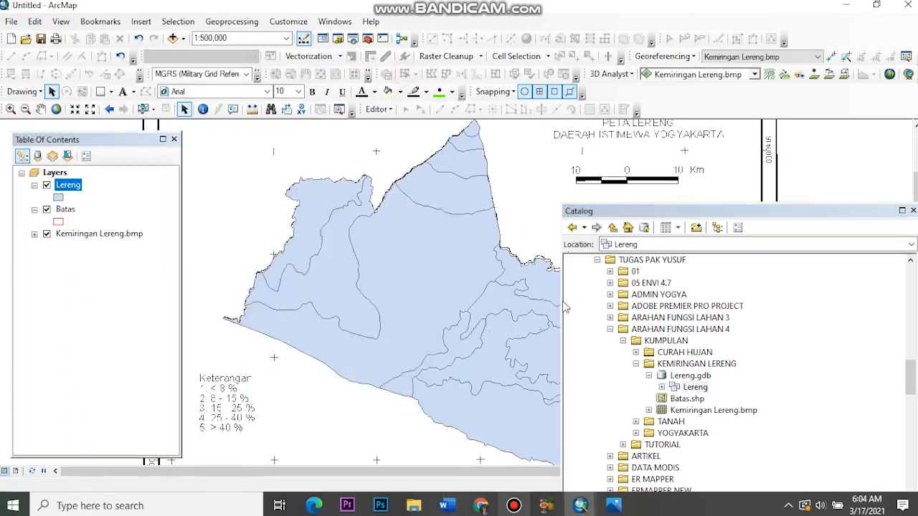
Generate the error summary for Lereng_Cek_Topology in the Lereng dataset of Lereng.gdb, then close its properties and the Catalog
click(661, 387)
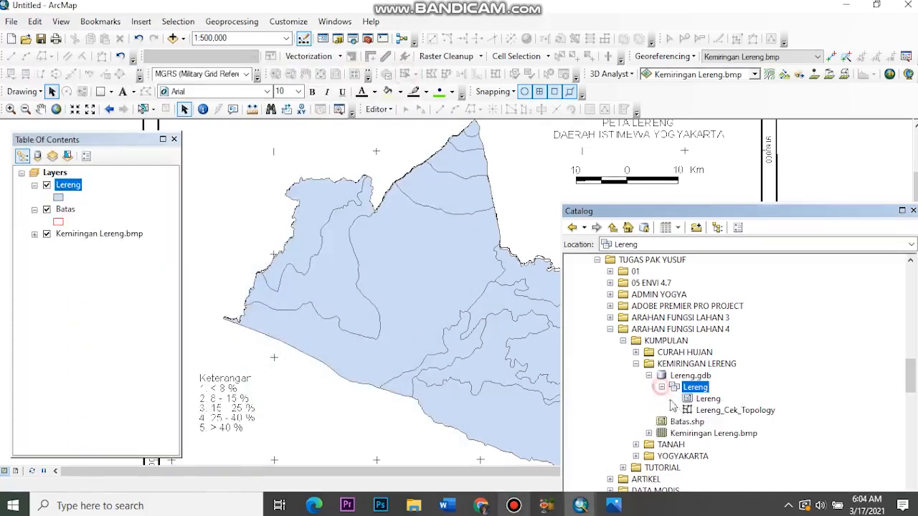
click(752, 409)
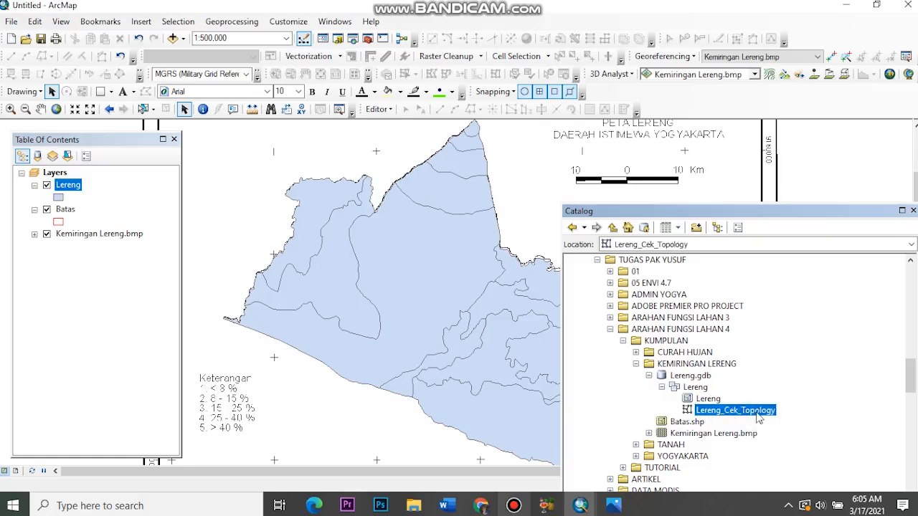
right_click(757, 416)
click(796, 410)
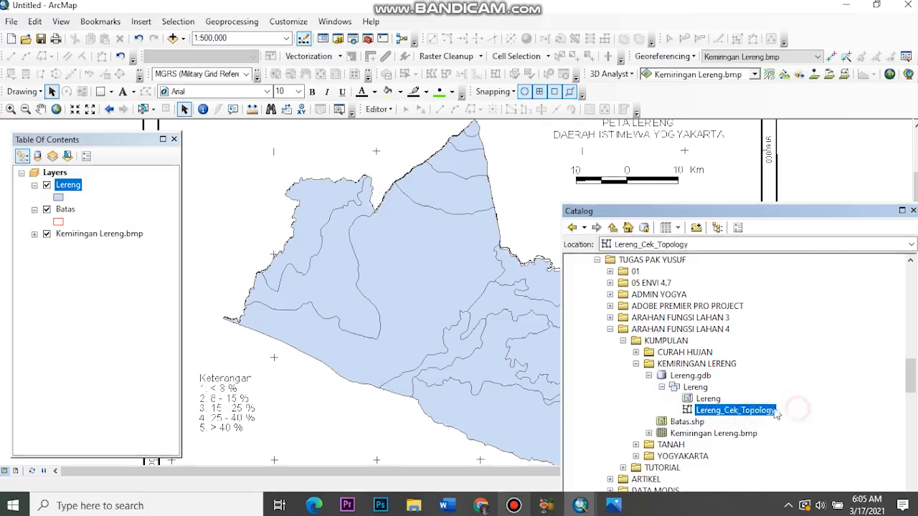
click(342, 154)
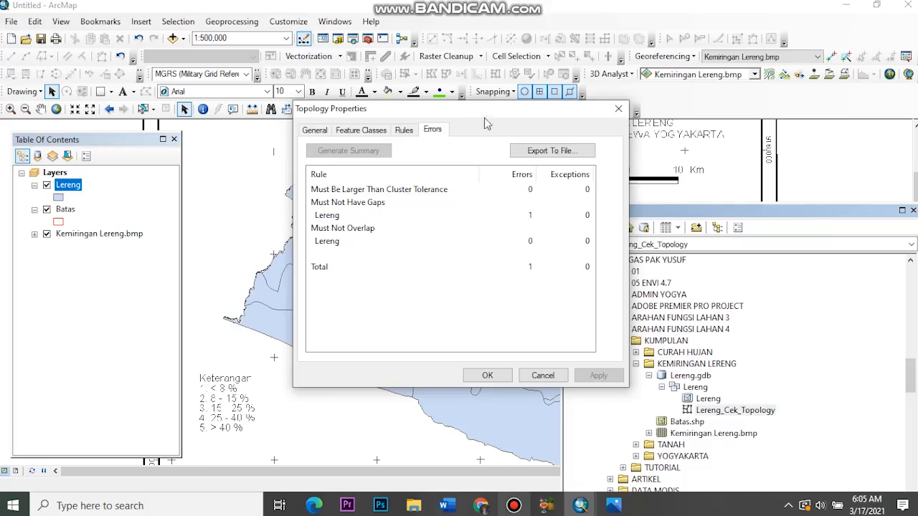
drag(502, 117, 434, 192)
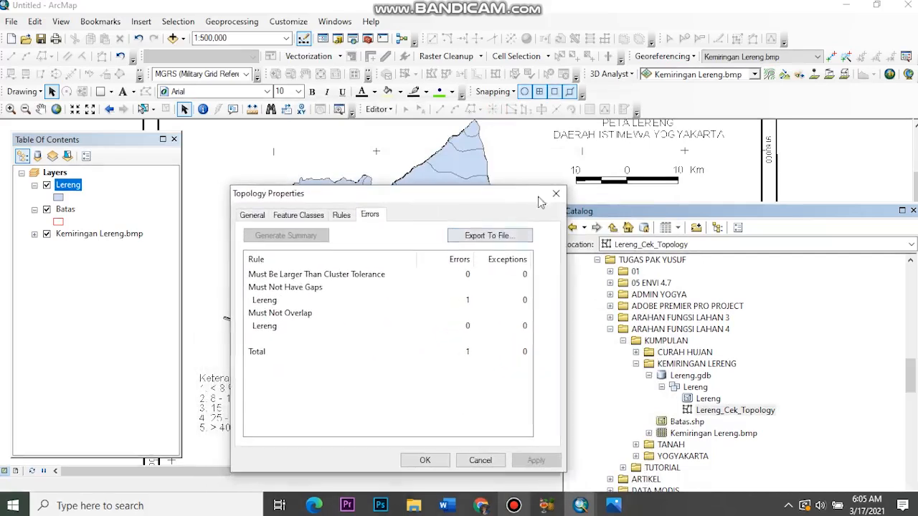
click(425, 460)
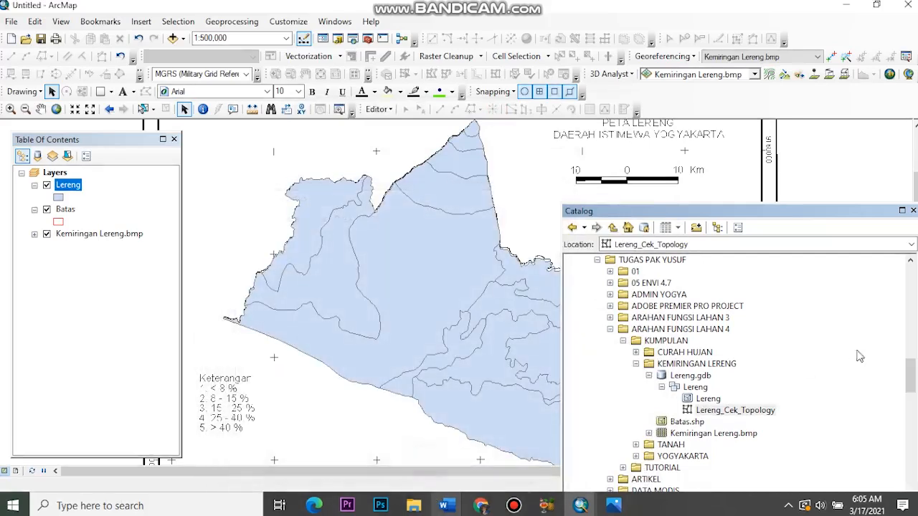
click(912, 210)
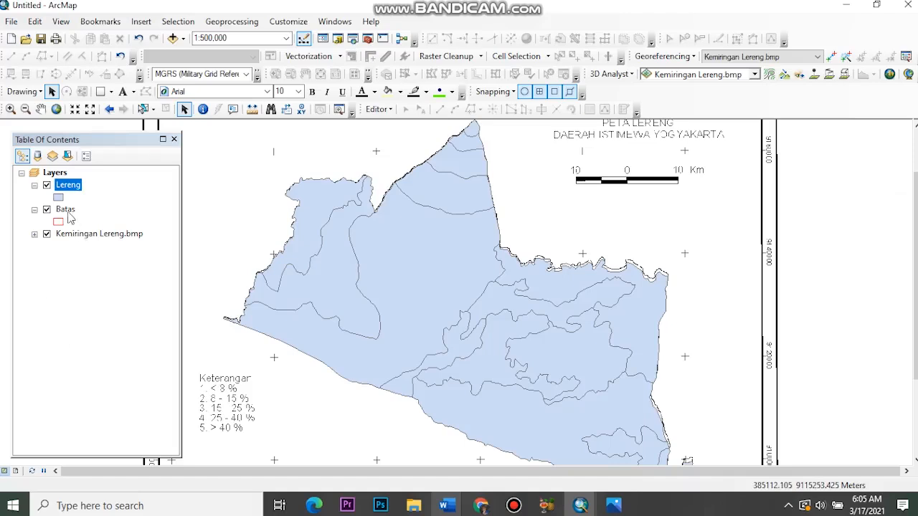
click(514, 506)
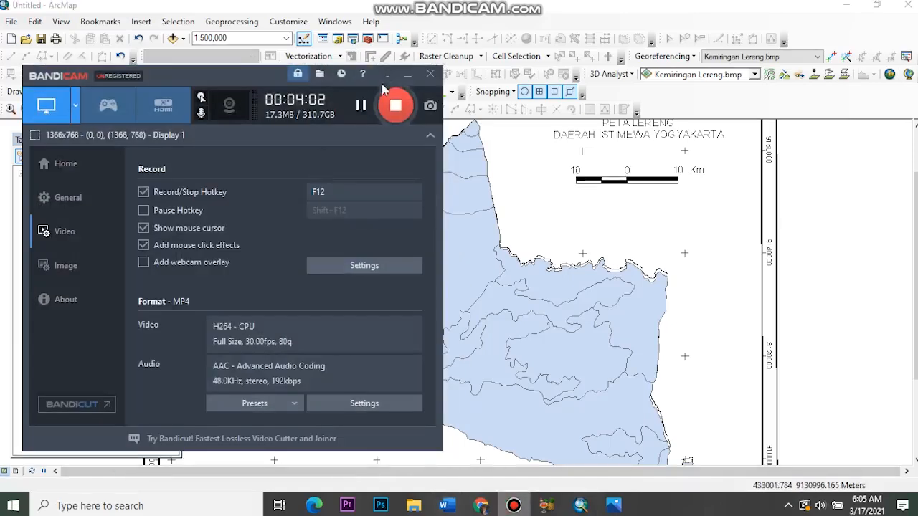
click(409, 75)
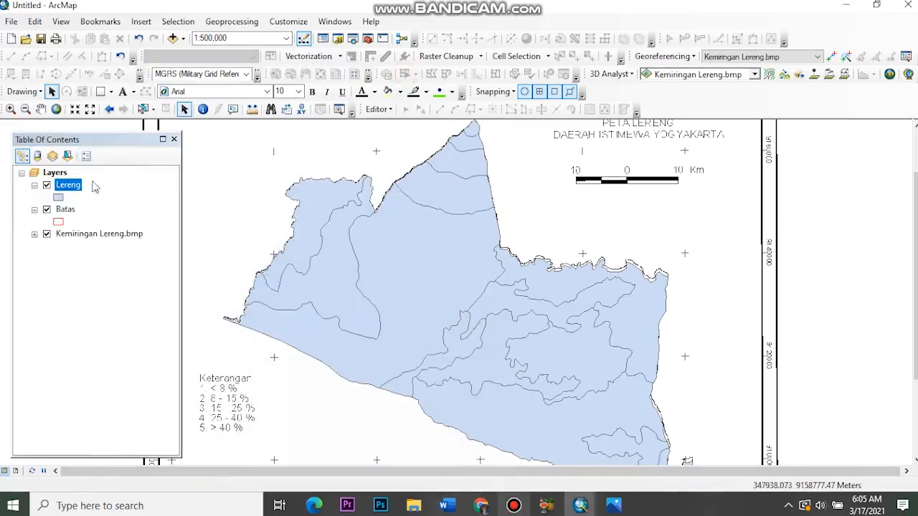
Hide the Lereng polygon layer and rename the Batas layer to Lereng
click(46, 185)
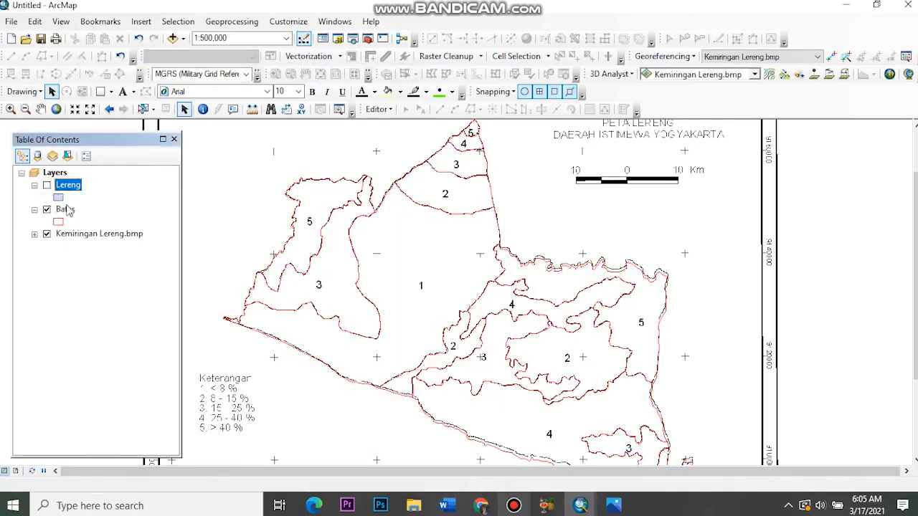
right_click(65, 208)
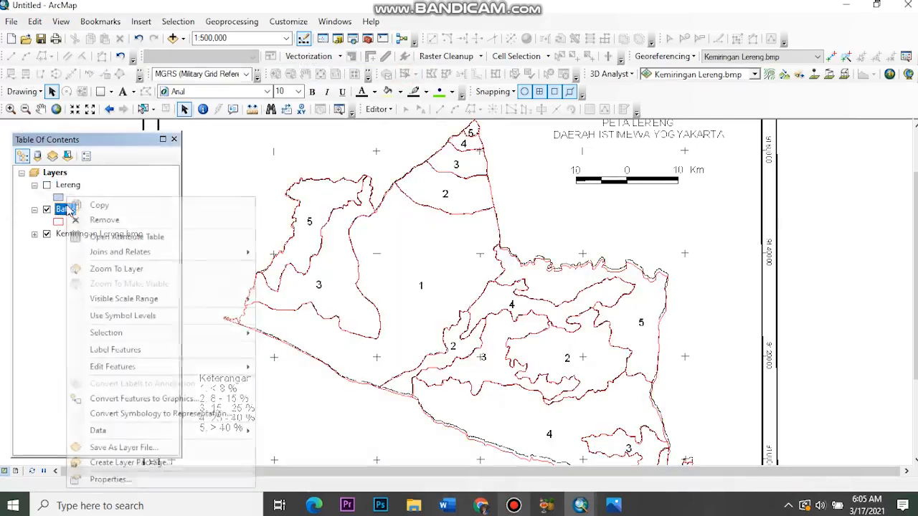
click(113, 479)
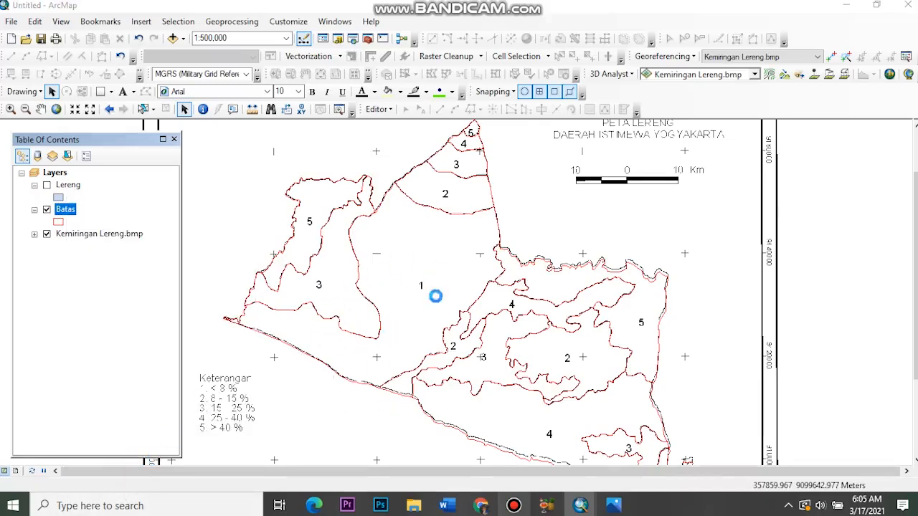
key(BackSpace)
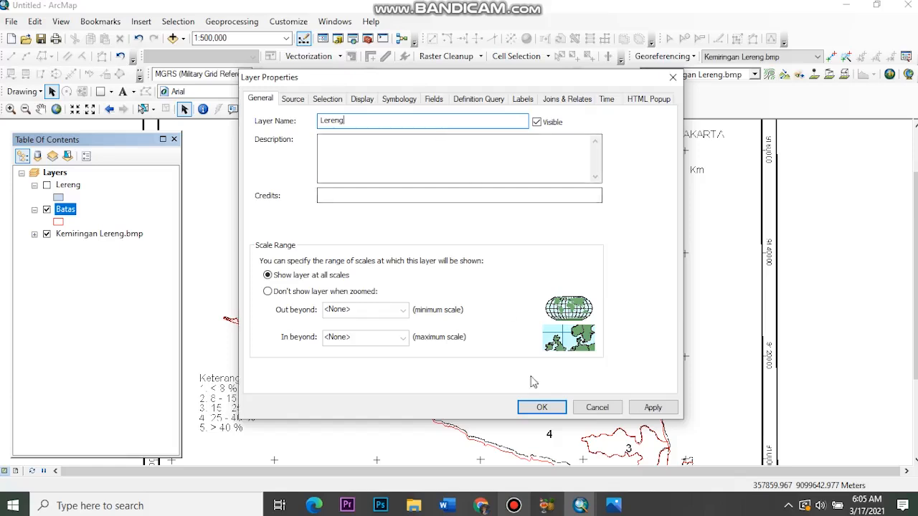
click(561, 410)
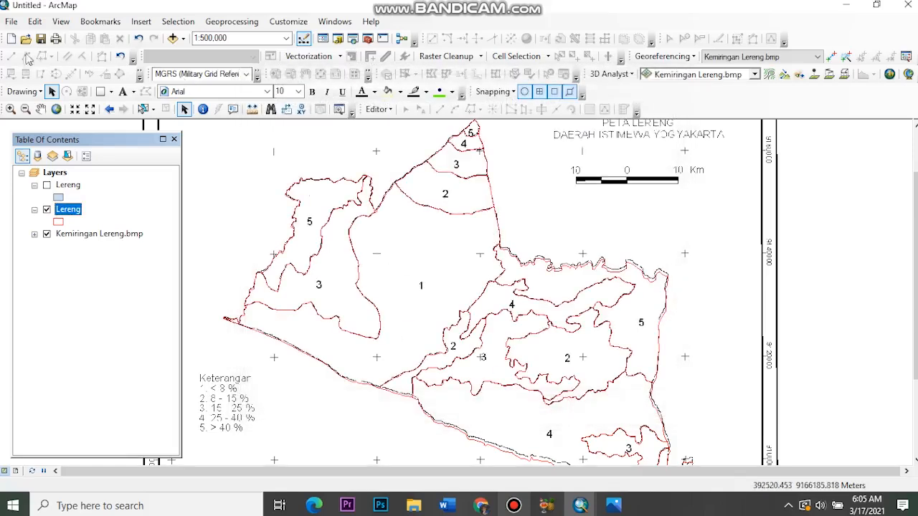
Save the map document as Lereng in the KEMIRINGAN LERENG folder and close it
click(13, 20)
key(ctrl+s)
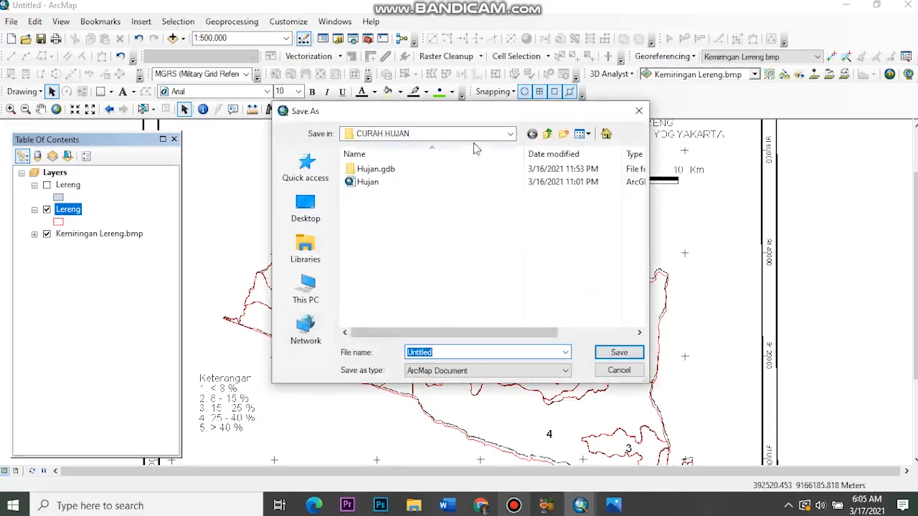
click(512, 134)
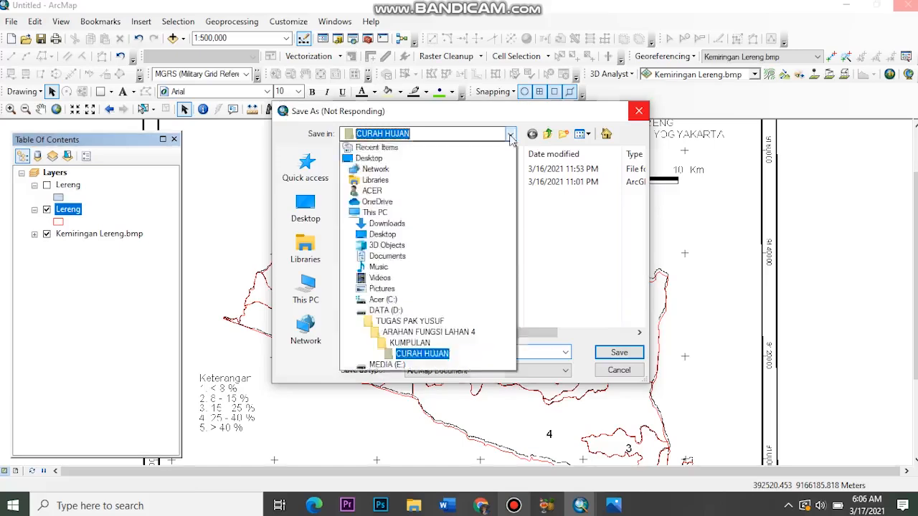
click(511, 134)
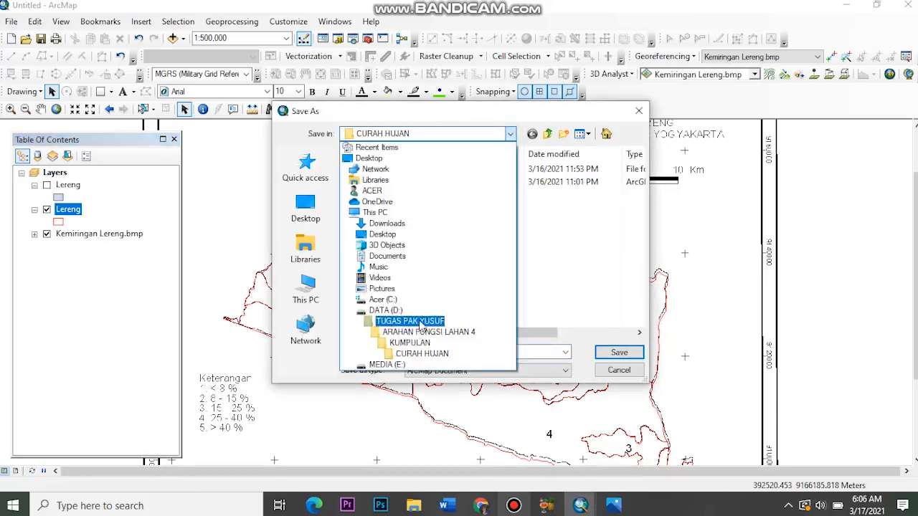
click(410, 343)
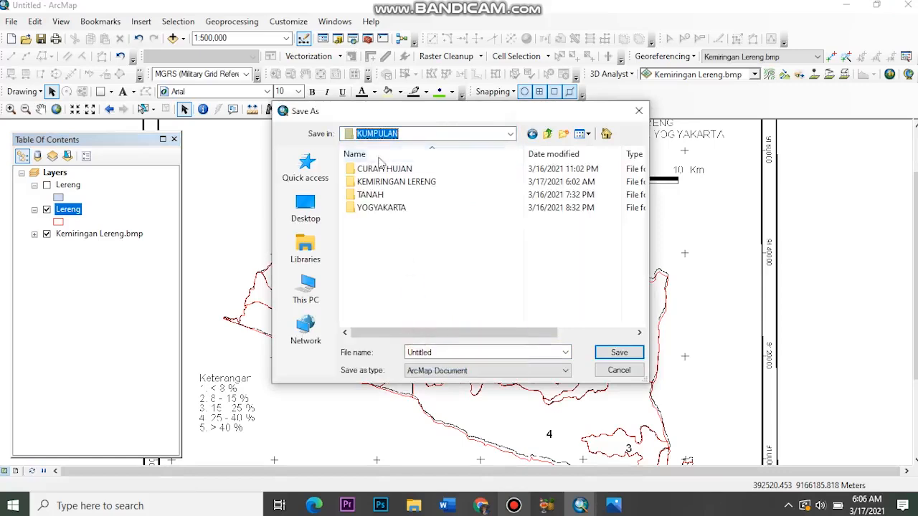
double_click(414, 185)
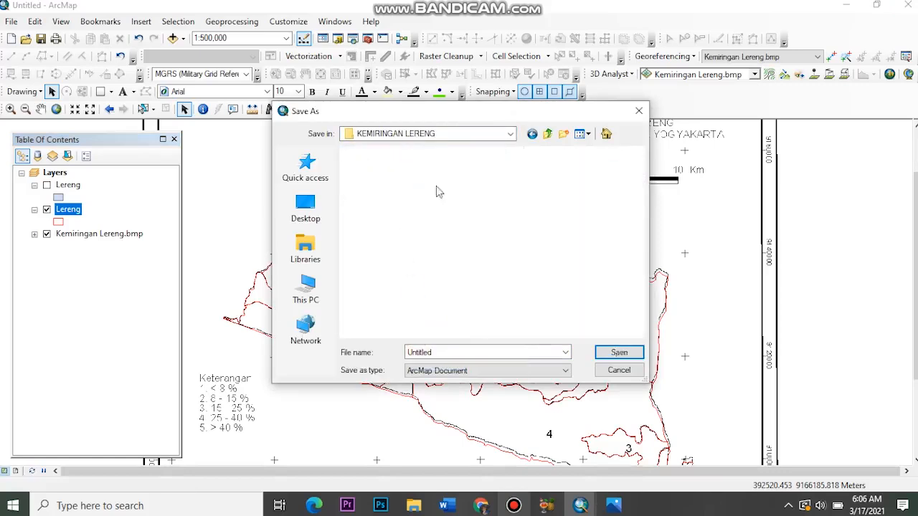
double_click(464, 352)
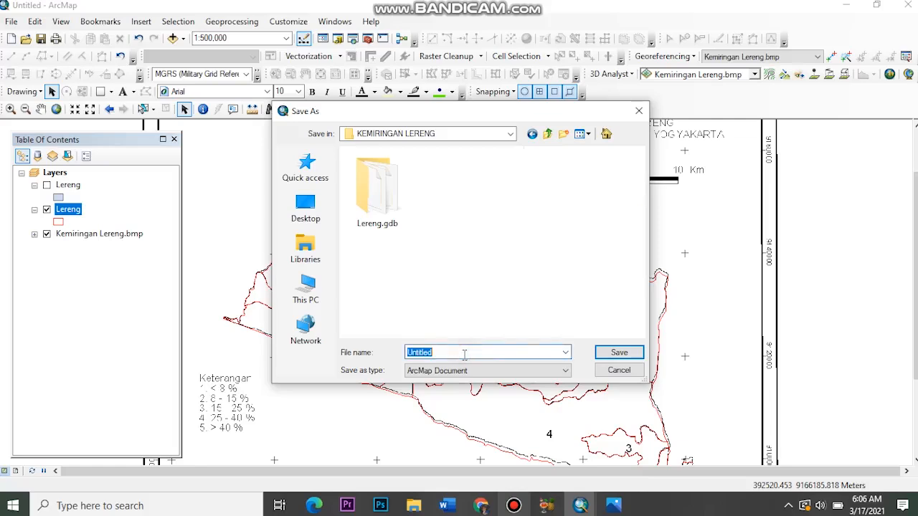
text(Lere)
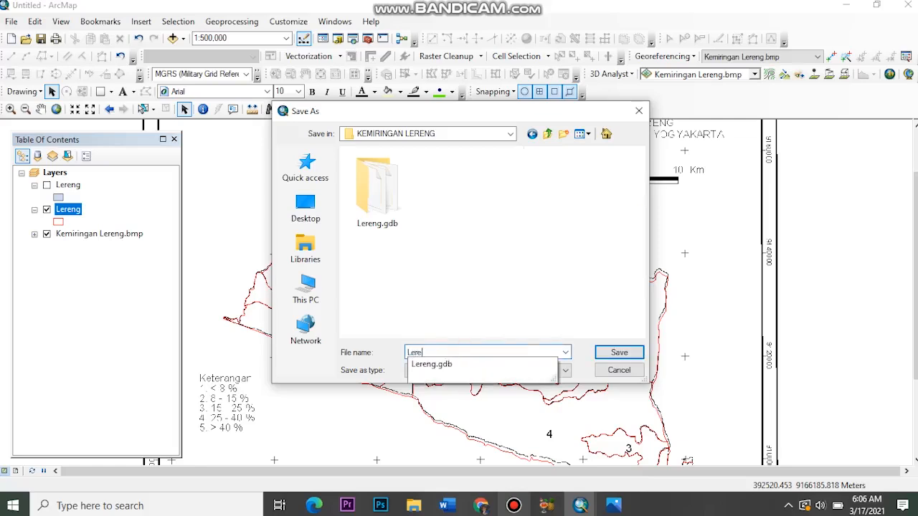
text(ng)
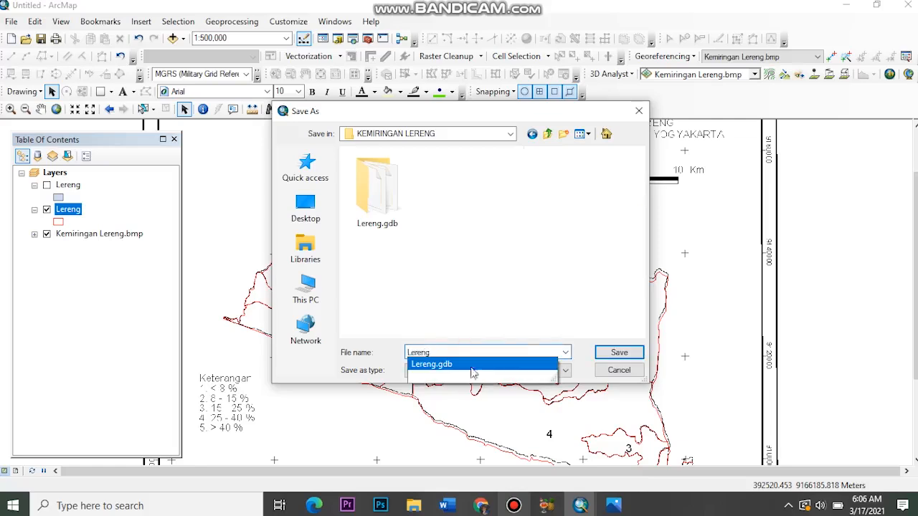
click(618, 354)
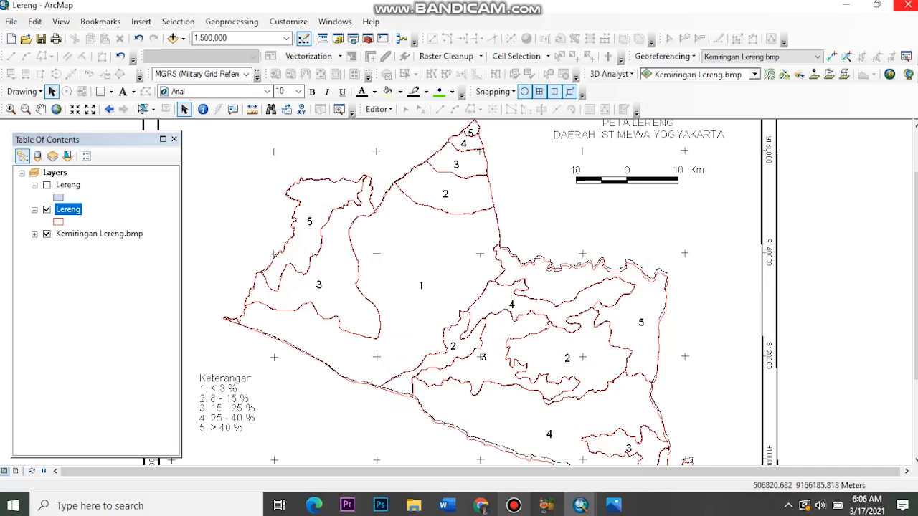
click(902, 6)
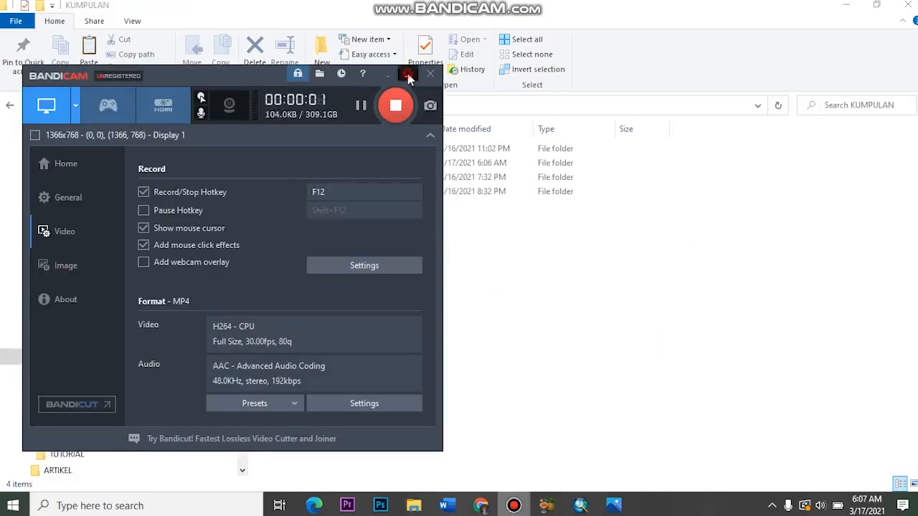
Switch to ArcMap and add the Soil.bmp raster from the TANAH folder inside KUMPULAN, accepting its missing spatial reference
click(408, 75)
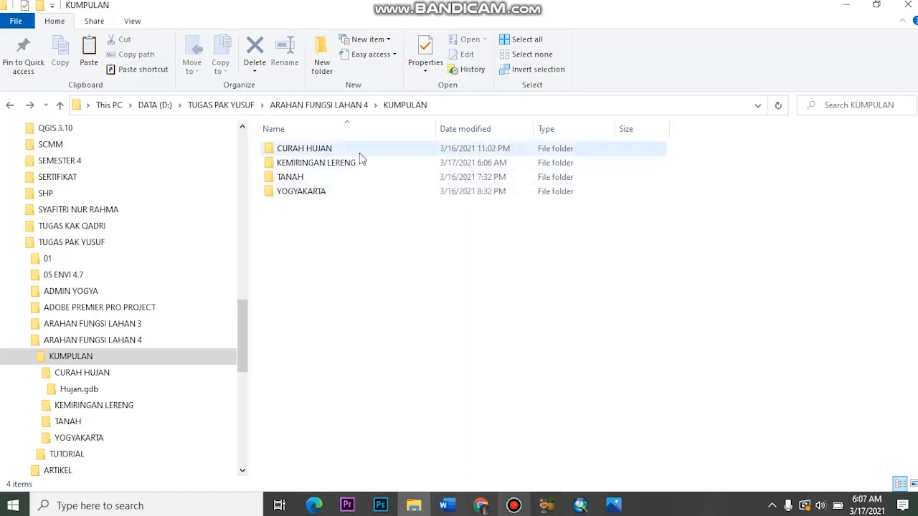
click(580, 506)
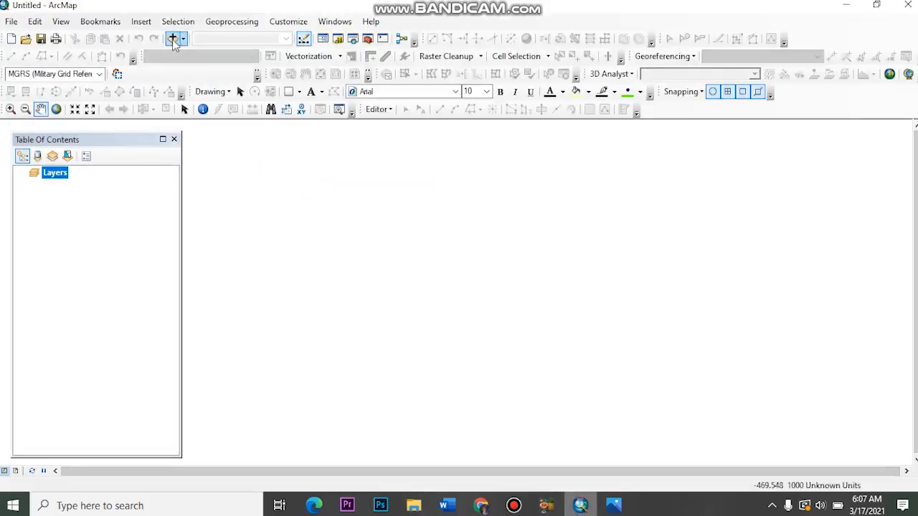
click(173, 40)
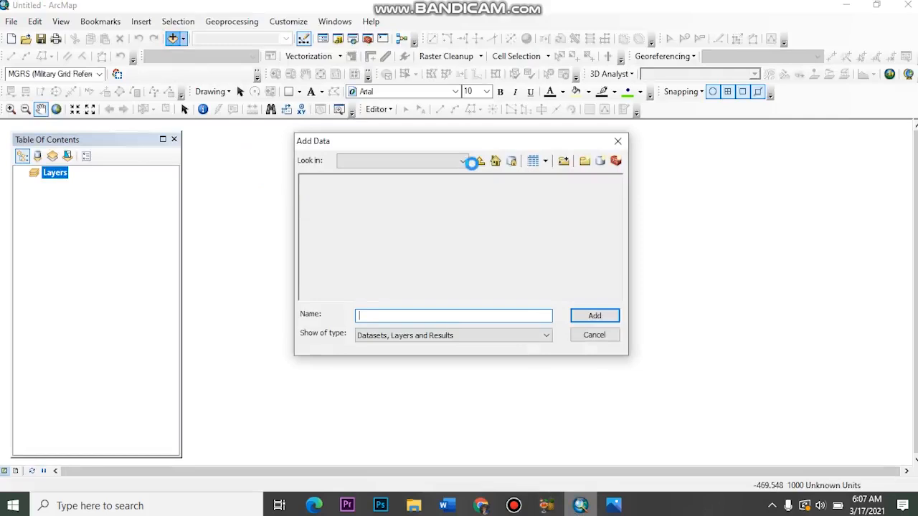
click(462, 160)
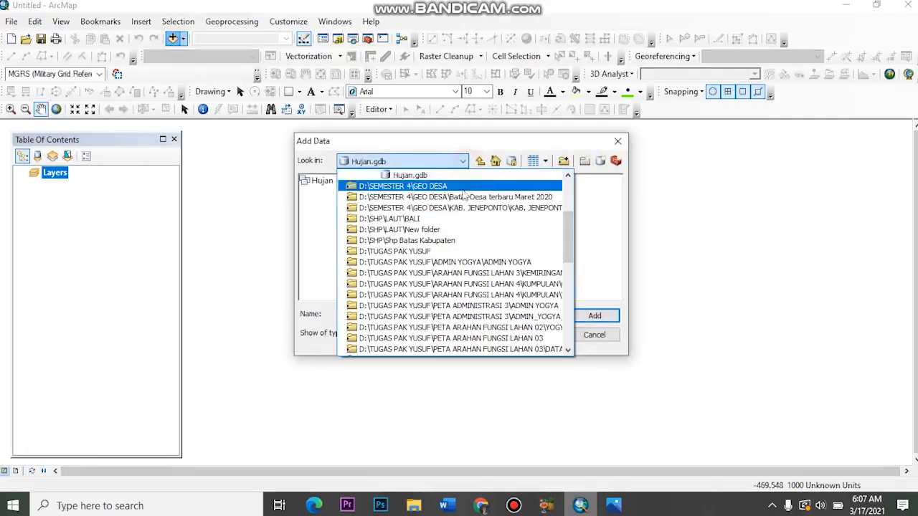
scroll(364, 191, up, 2)
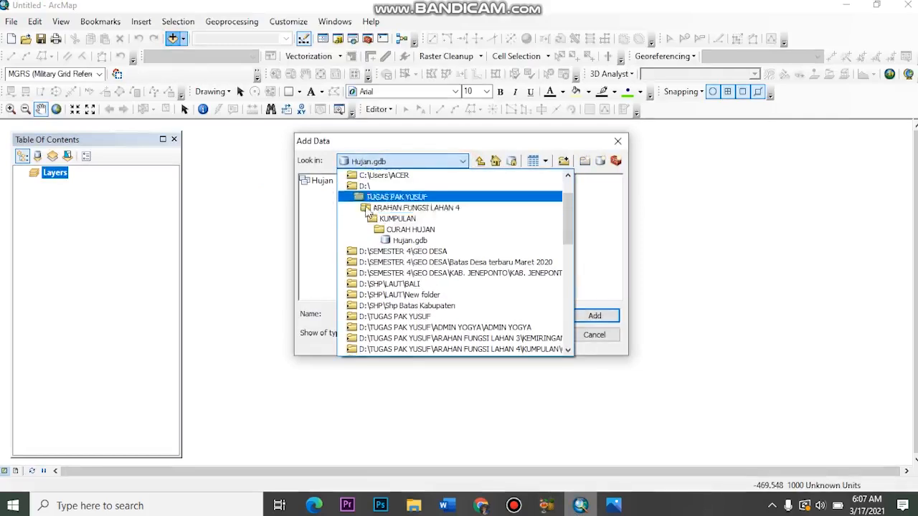
click(401, 221)
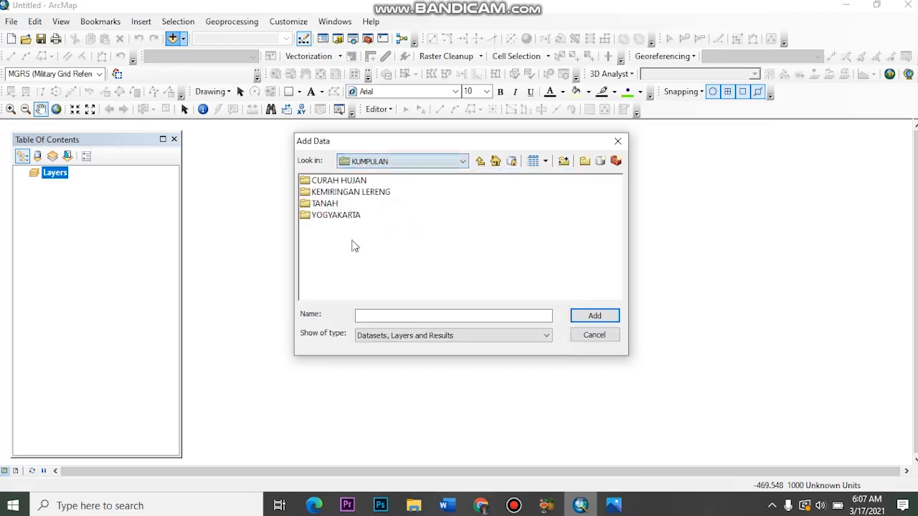
double_click(315, 204)
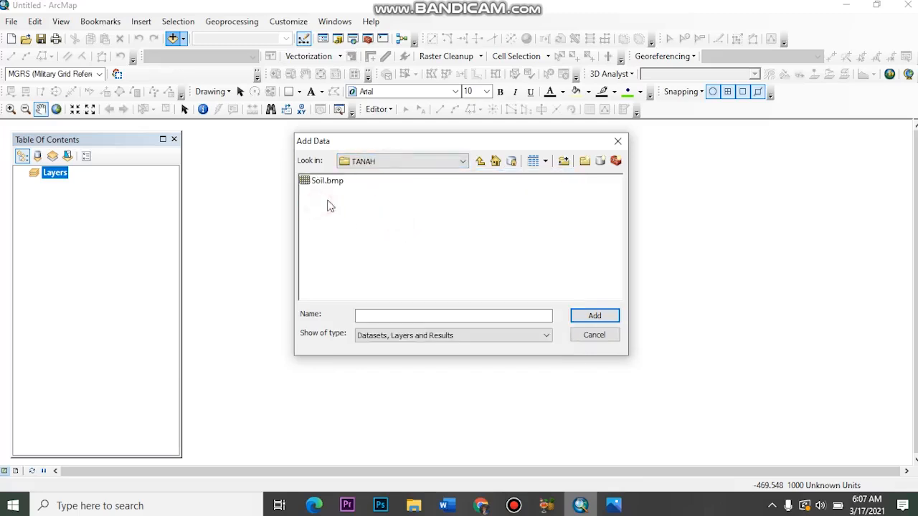
click(329, 181)
click(596, 318)
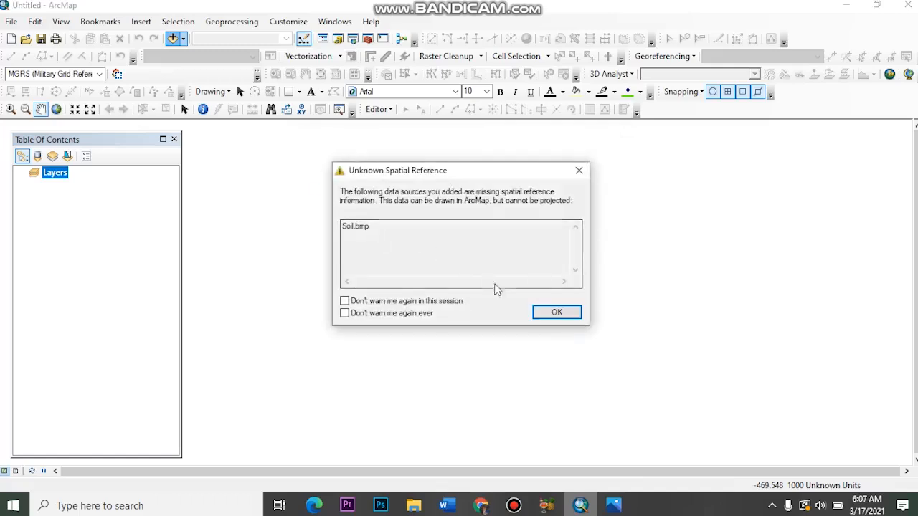
click(558, 315)
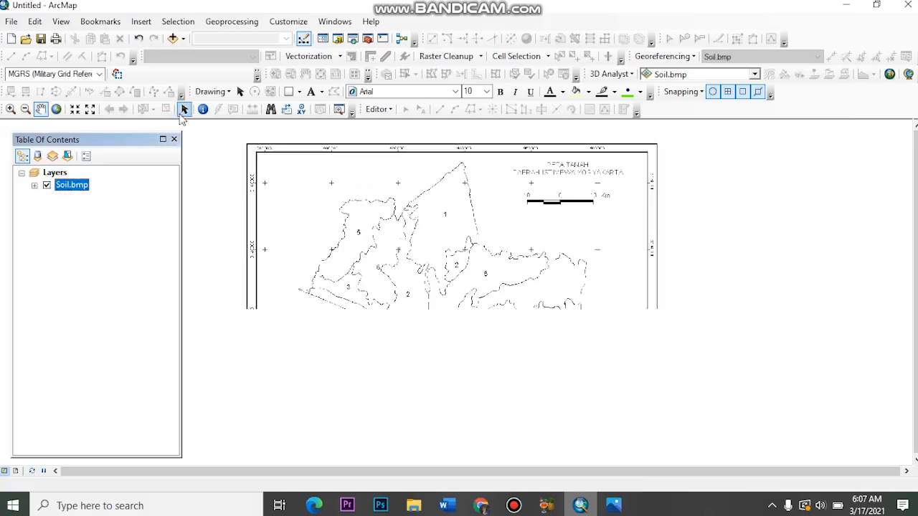
Set the data frame's coordinate system to the projected system WGS 1984 UTM Zone 49S
scroll(370, 267, up, 1)
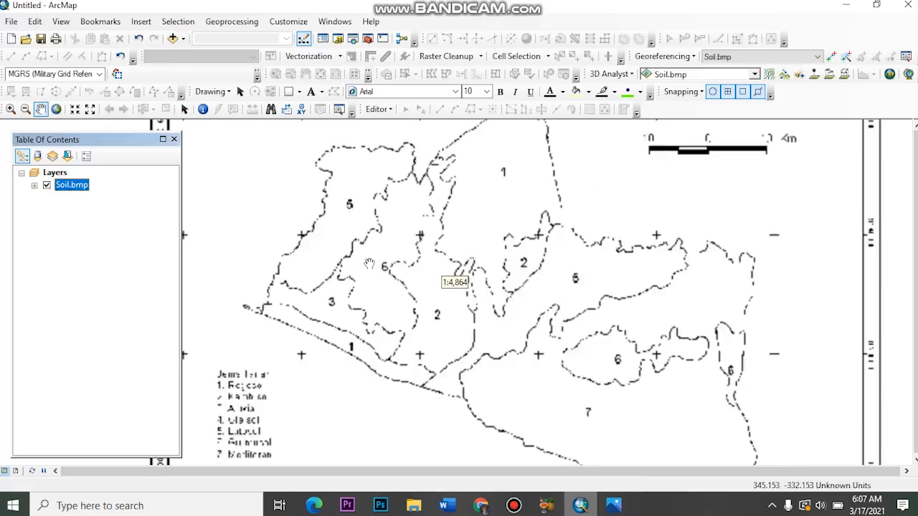
scroll(370, 261, down, 3)
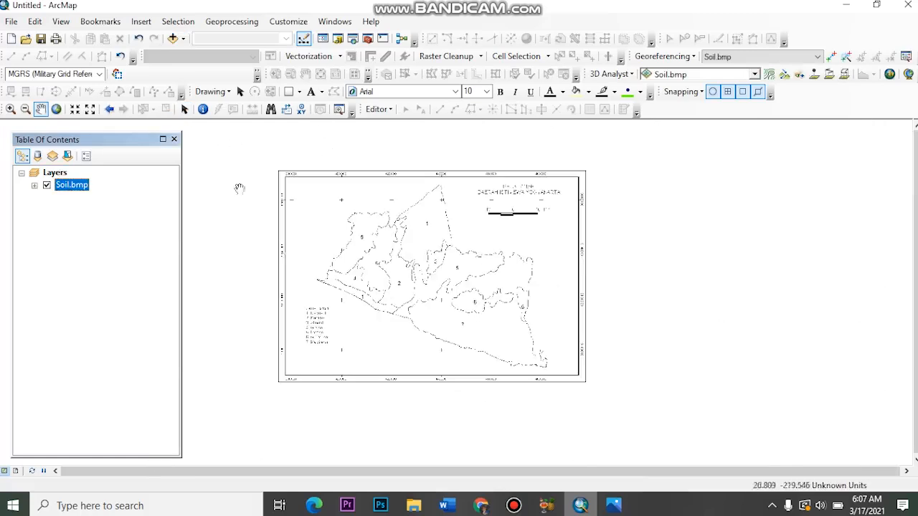
click(61, 22)
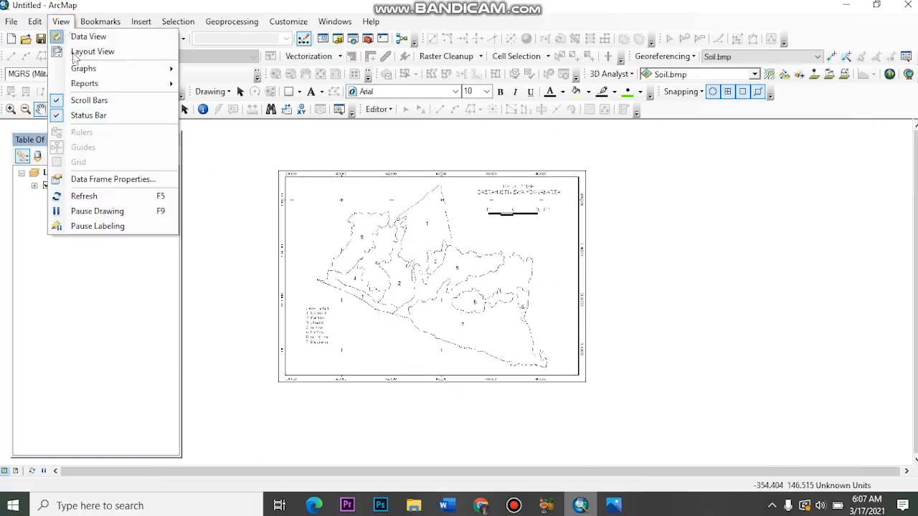
click(122, 180)
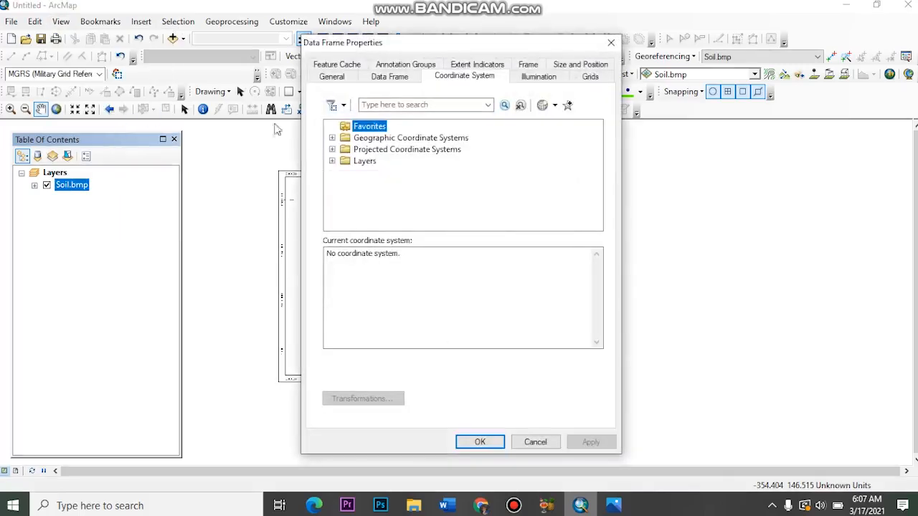
click(362, 150)
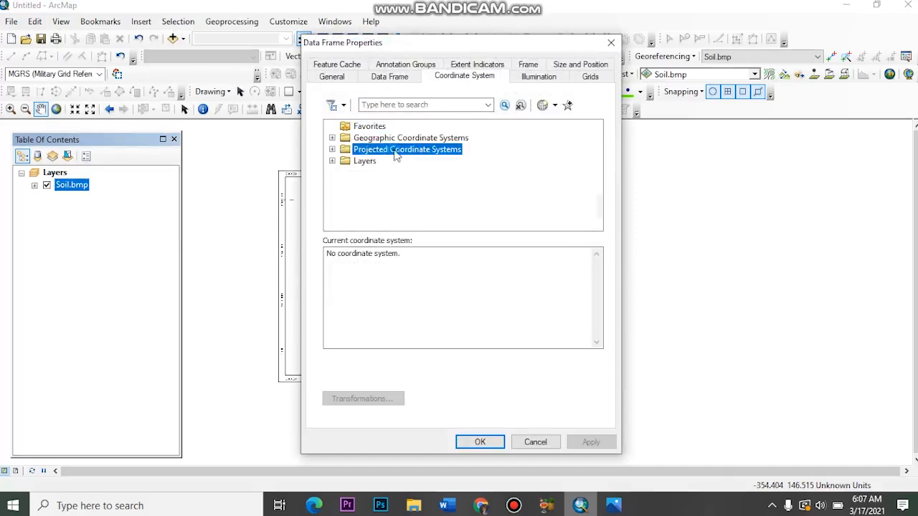
double_click(395, 151)
scroll(382, 176, down, 2)
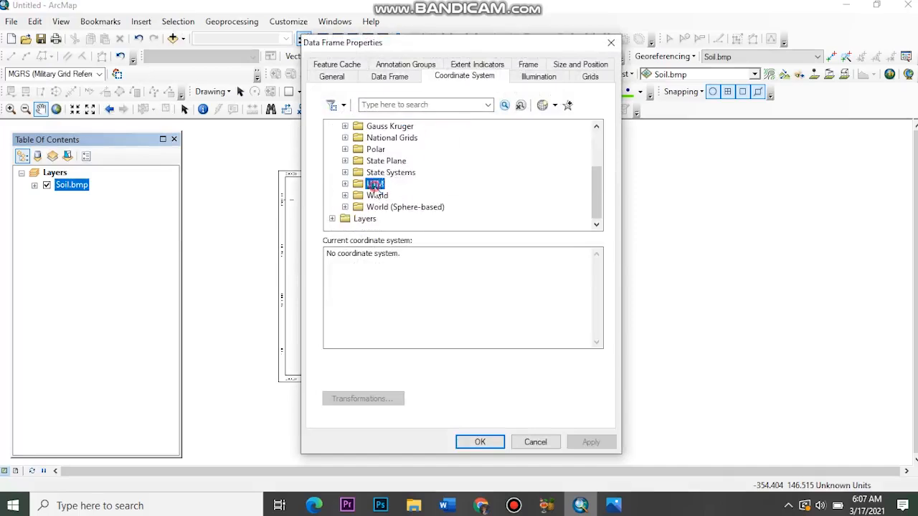
double_click(375, 184)
double_click(403, 185)
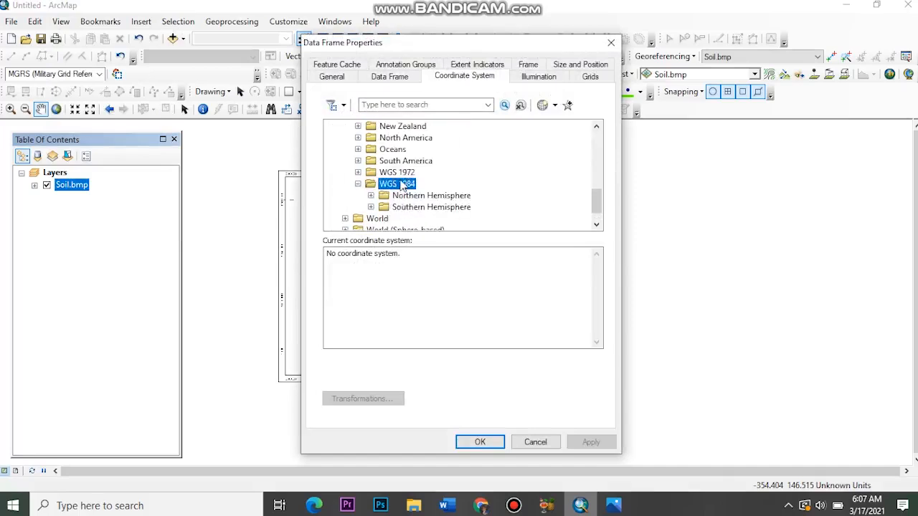
scroll(403, 185, down, 1)
double_click(416, 185)
scroll(419, 185, down, 17)
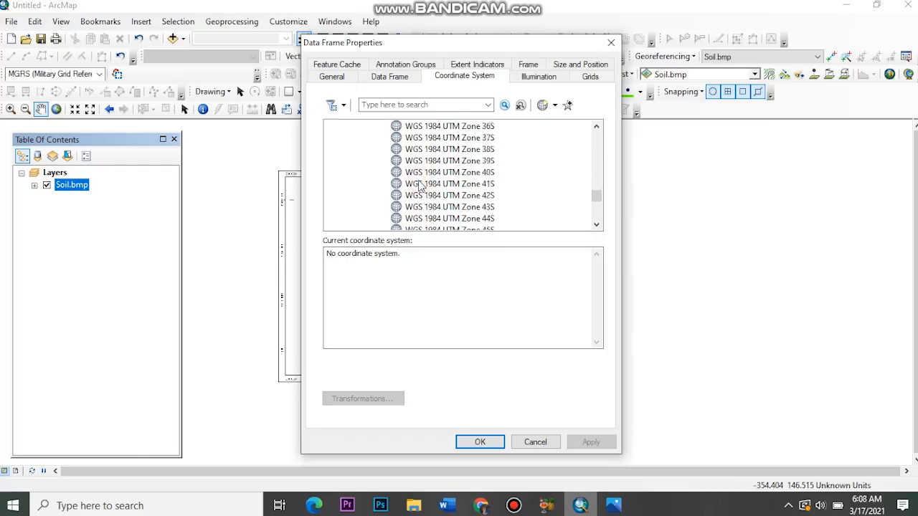
scroll(451, 156, up, 2)
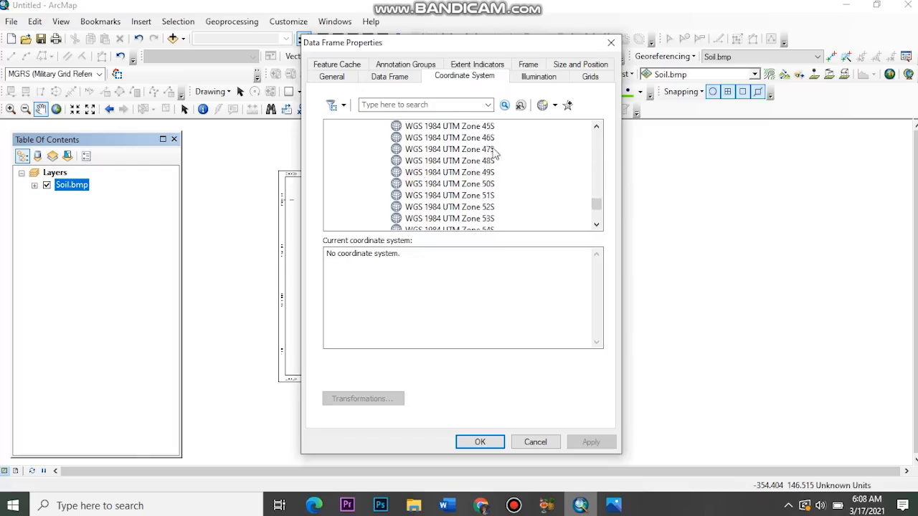
click(485, 173)
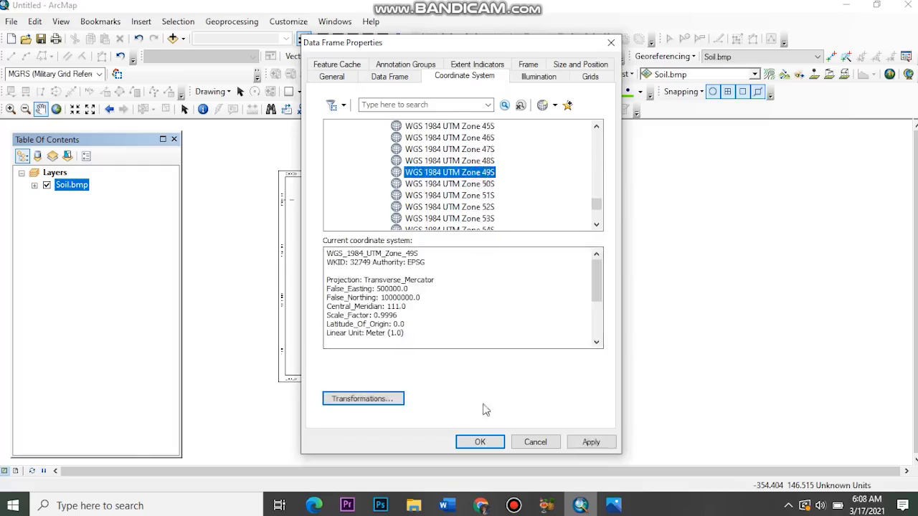
click(480, 442)
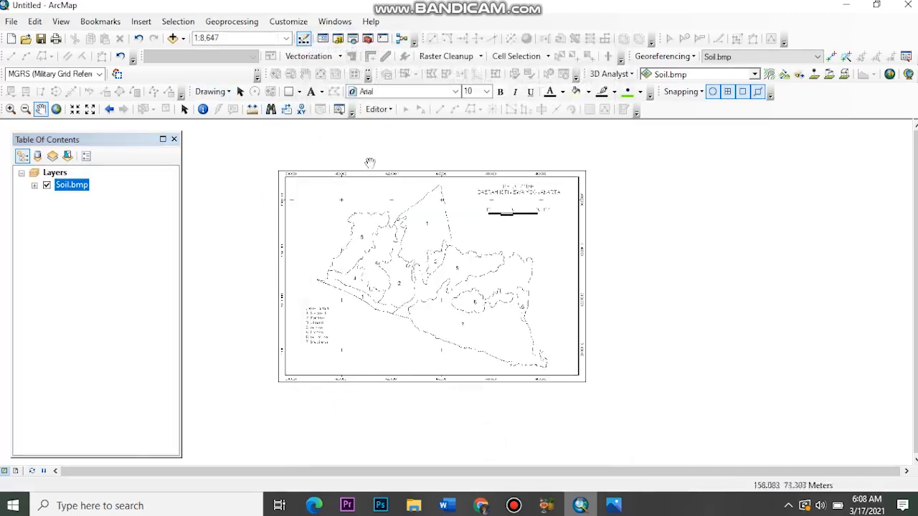
Add a georeferencing control point in a magnified viewer on the northwestern grid cross, with coordinates X 400000 and Y 9160000
scroll(404, 168, up, 1)
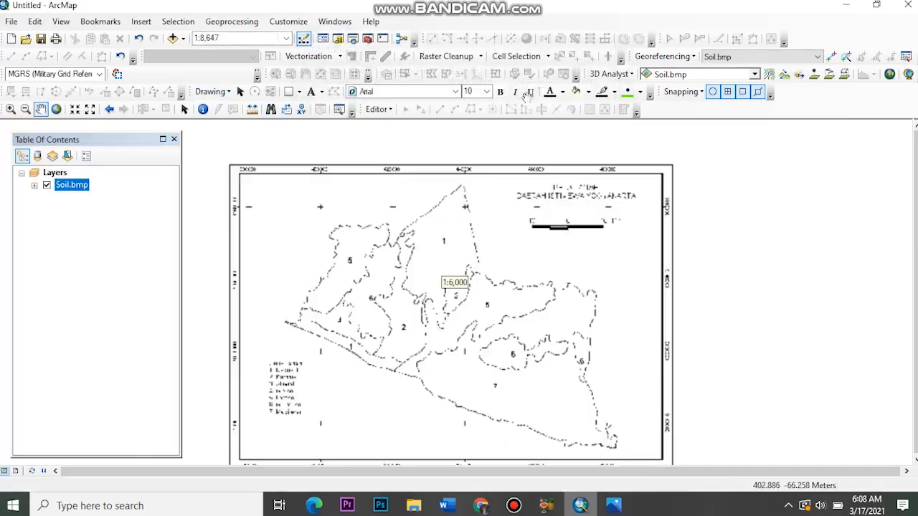
scroll(387, 264, up, 1)
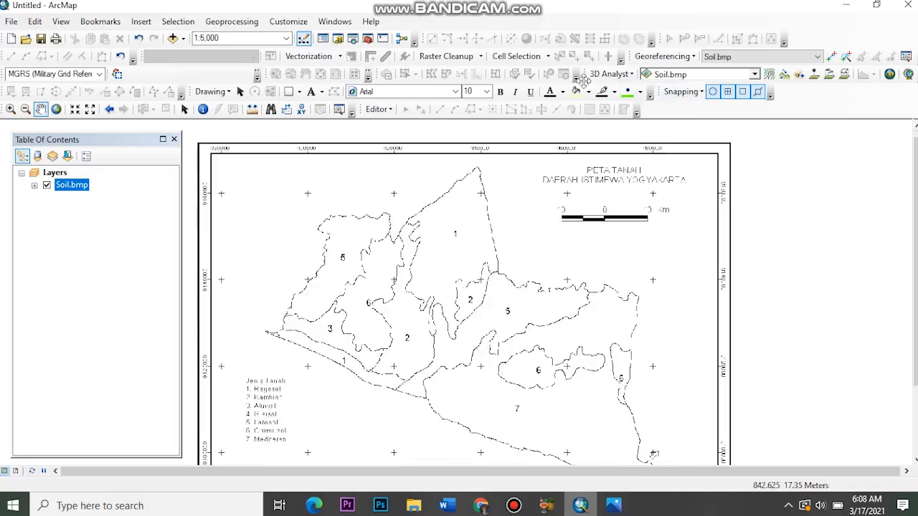
click(339, 111)
drag(302, 190, 351, 189)
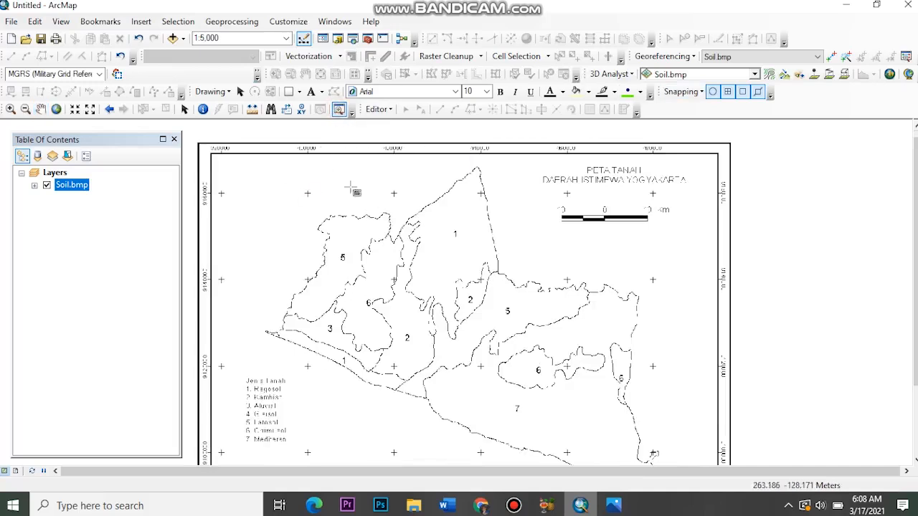
click(834, 57)
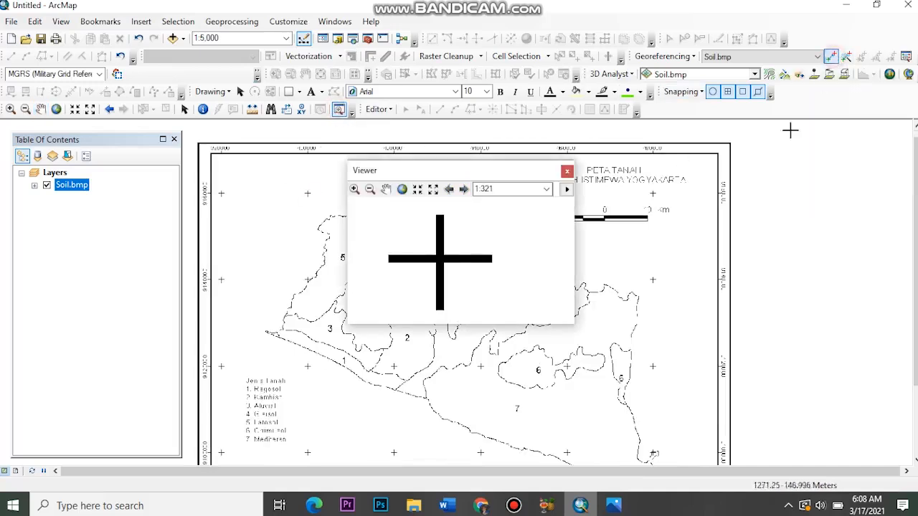
click(441, 260)
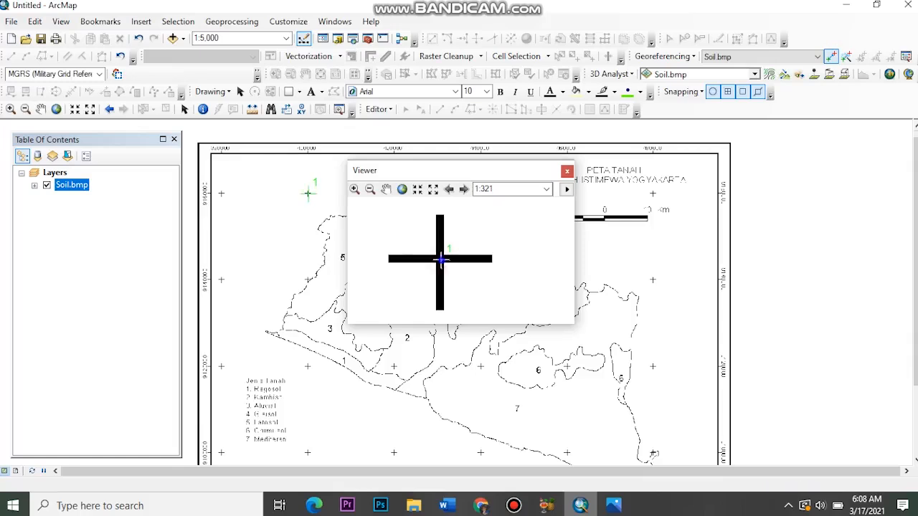
right_click(441, 259)
click(475, 267)
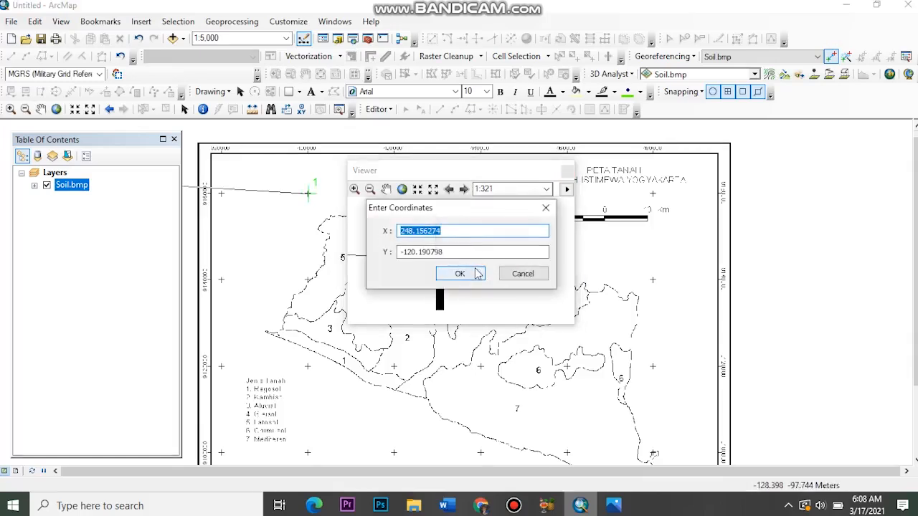
key(BackSpace)
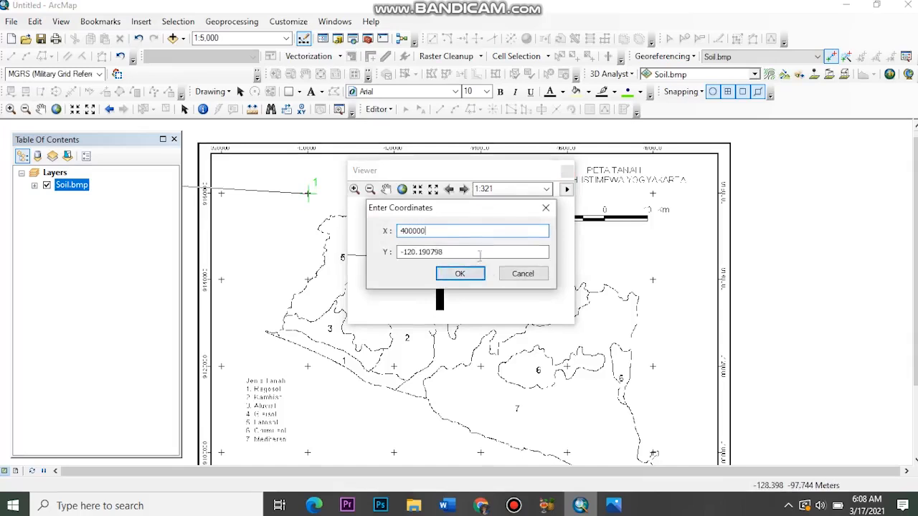
drag(467, 251, 400, 252)
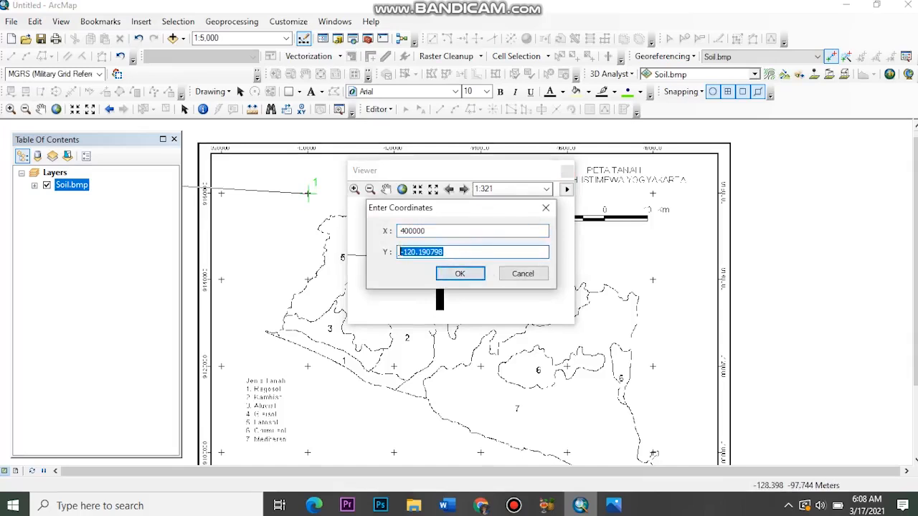
key(BackSpace)
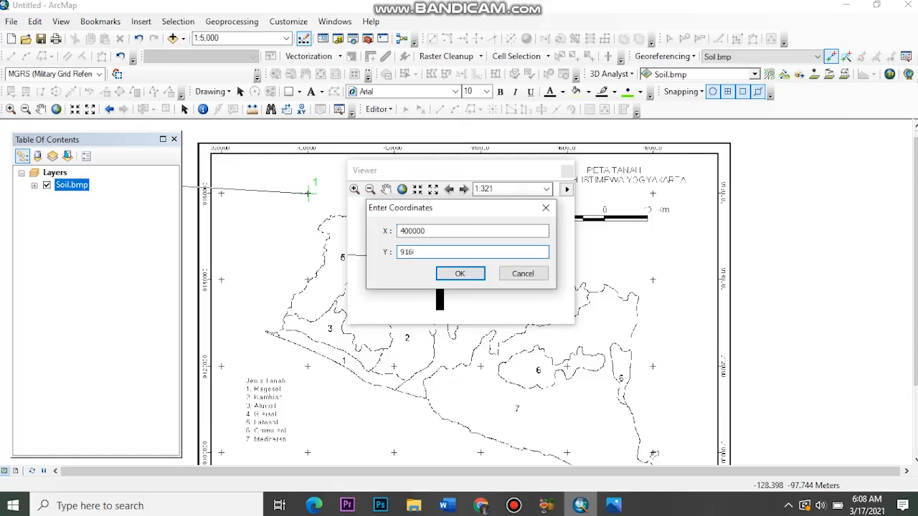
click(459, 274)
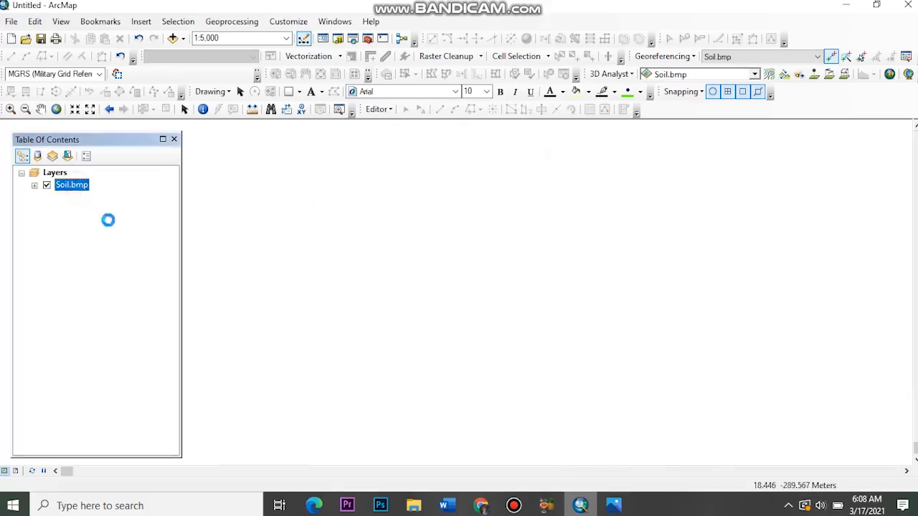
Add a second control point in a magnified viewer on the grid cross east of point 1, with coordinates X 420000 and Y 9160000
right_click(72, 185)
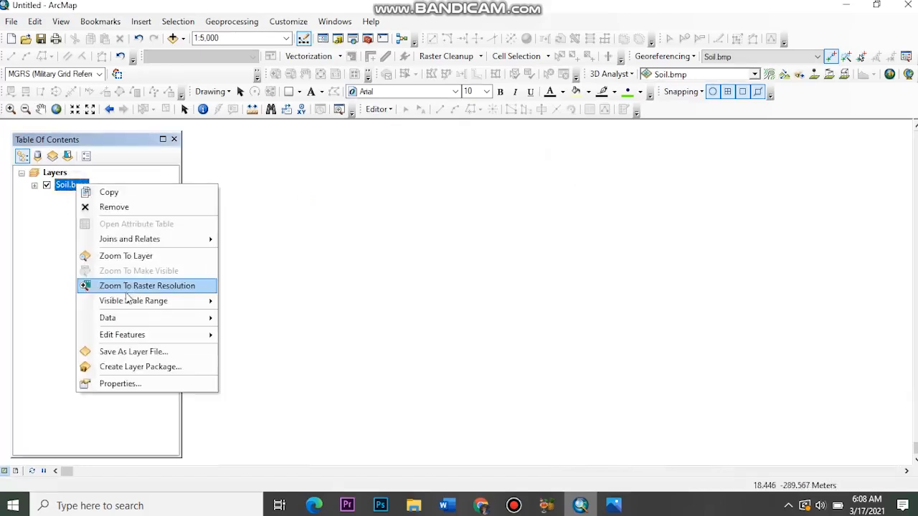
click(143, 256)
scroll(386, 199, up, 2)
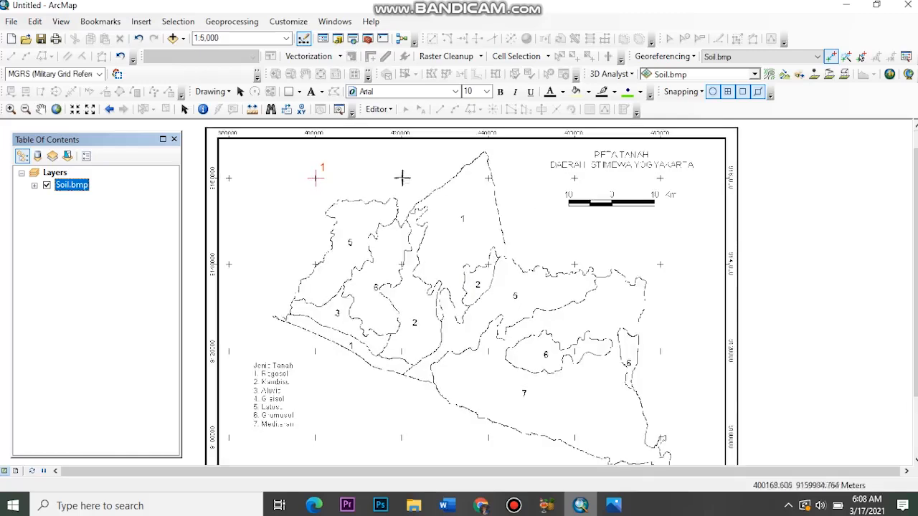
click(339, 109)
click(399, 175)
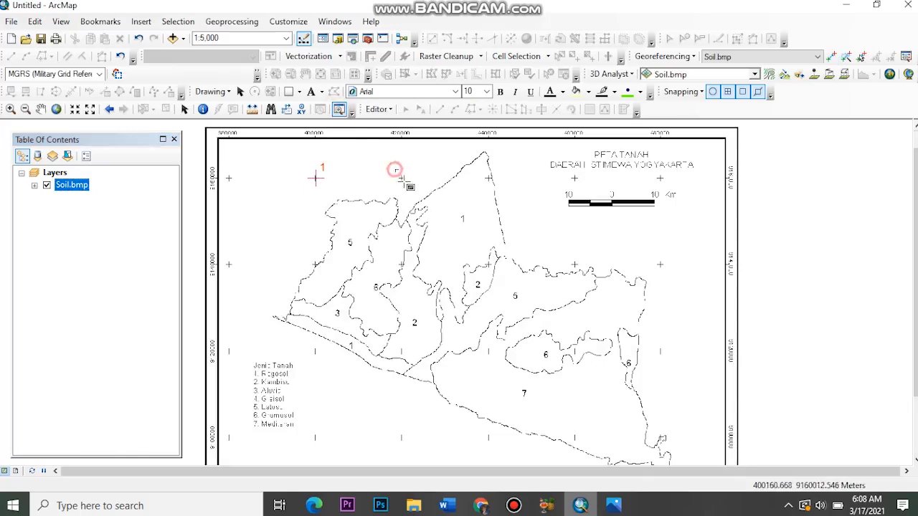
click(836, 58)
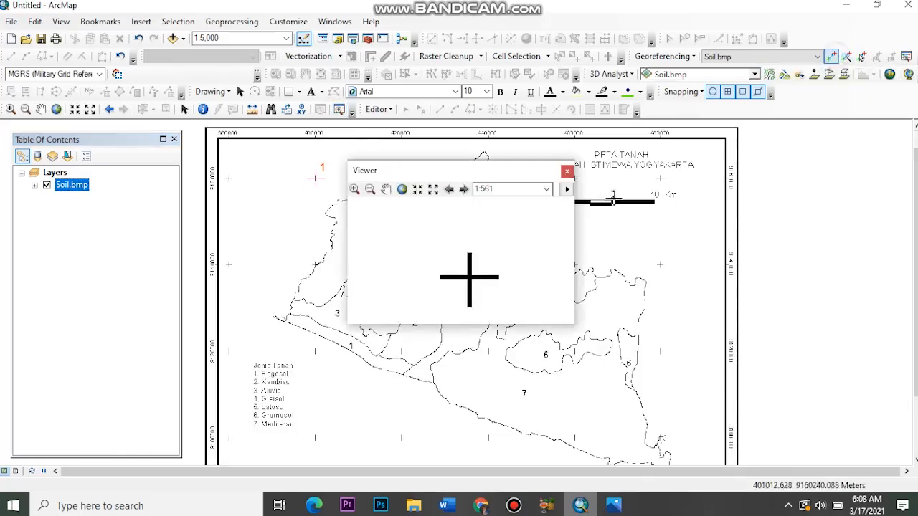
right_click(468, 276)
click(489, 285)
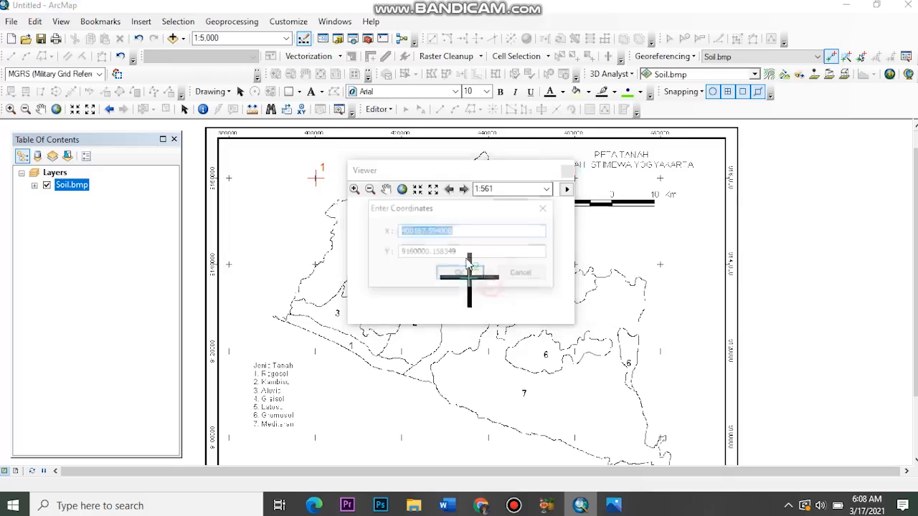
key(BackSpace)
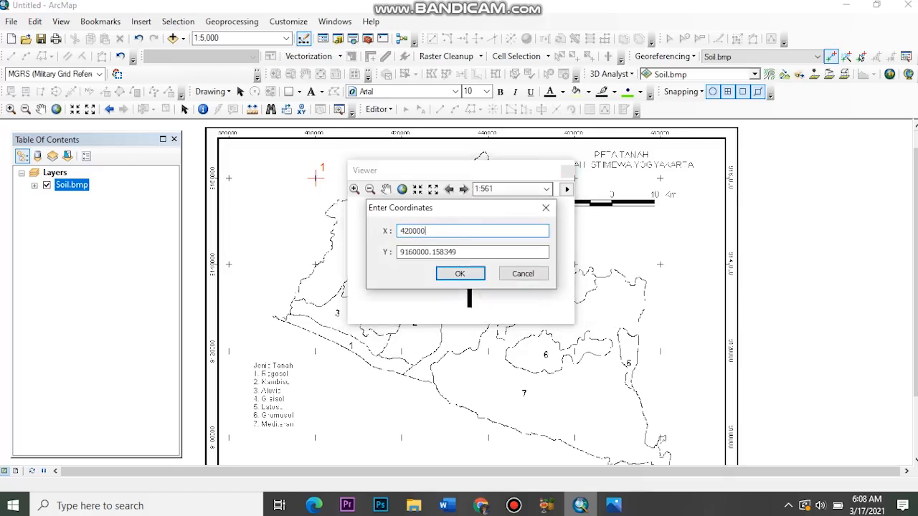
drag(479, 252, 394, 252)
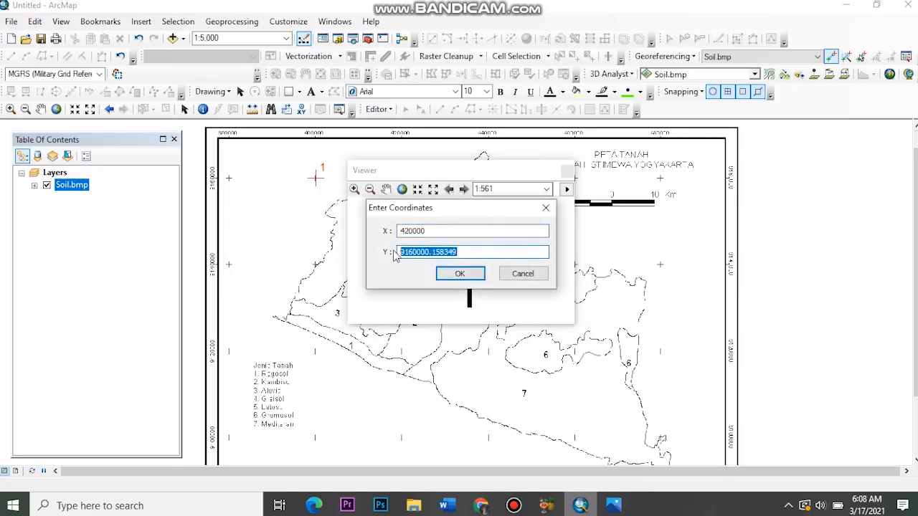
key(BackSpace)
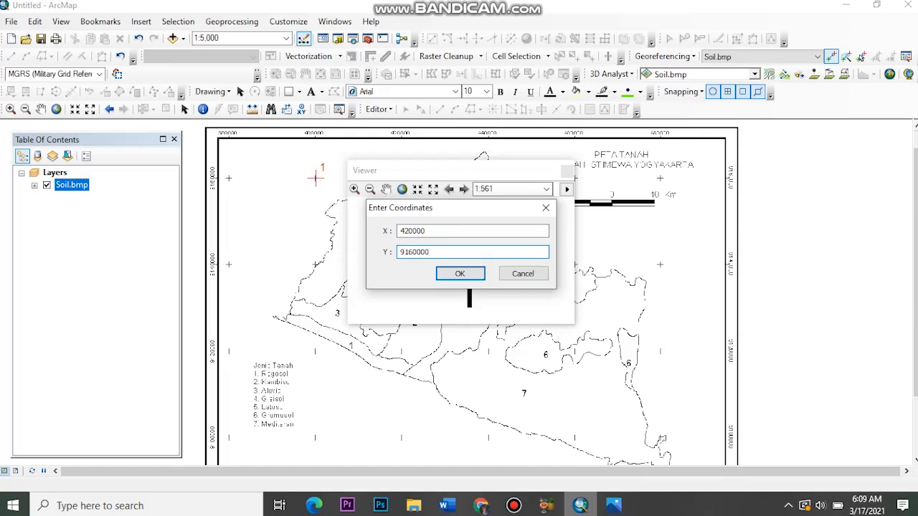
click(456, 271)
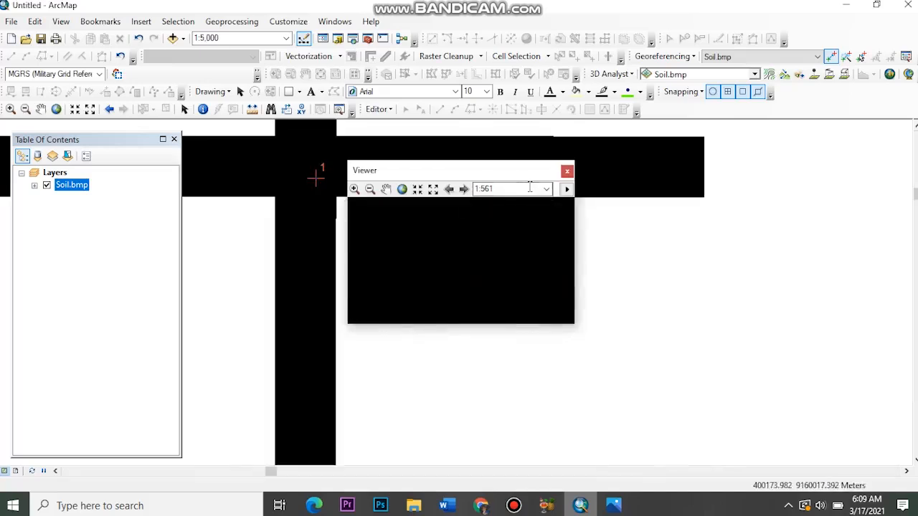
click(566, 172)
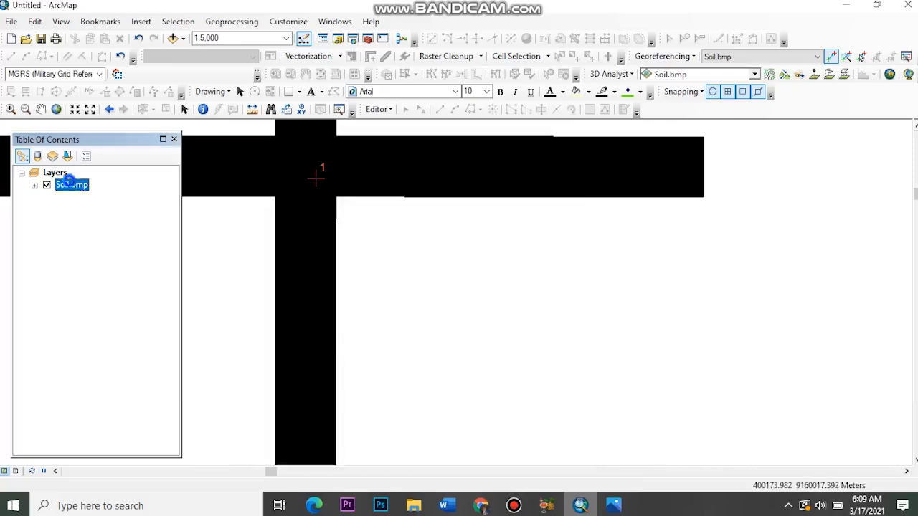
Add a third control point in a magnified viewer on the grid cross directly south of point 1, entering its X and Y coordinates
right_click(69, 184)
click(108, 253)
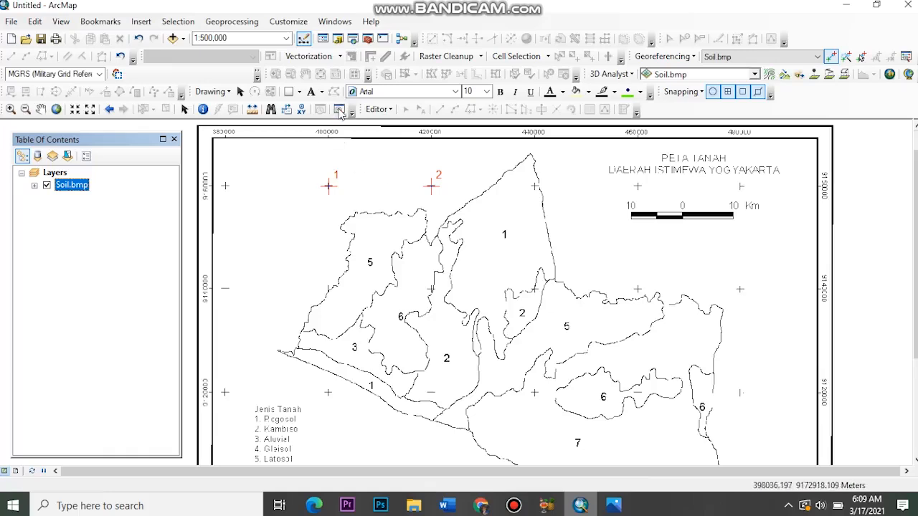
click(339, 110)
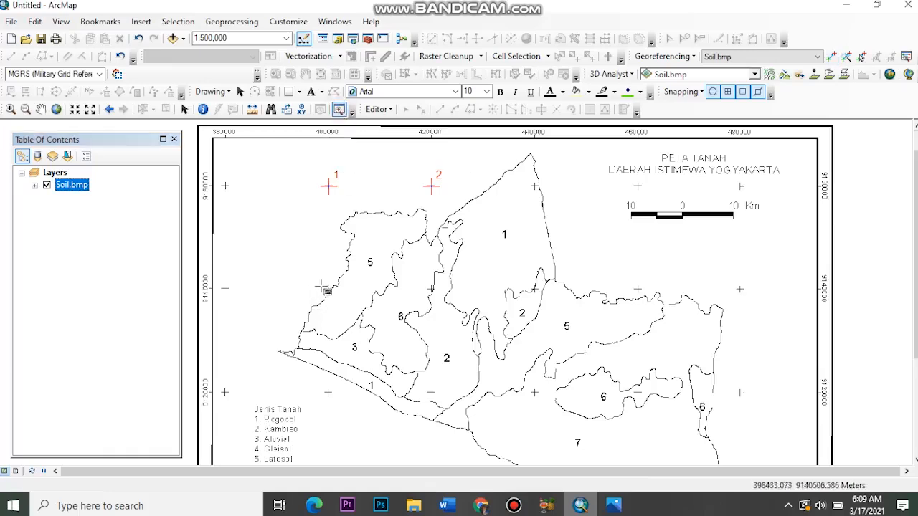
drag(326, 287, 343, 301)
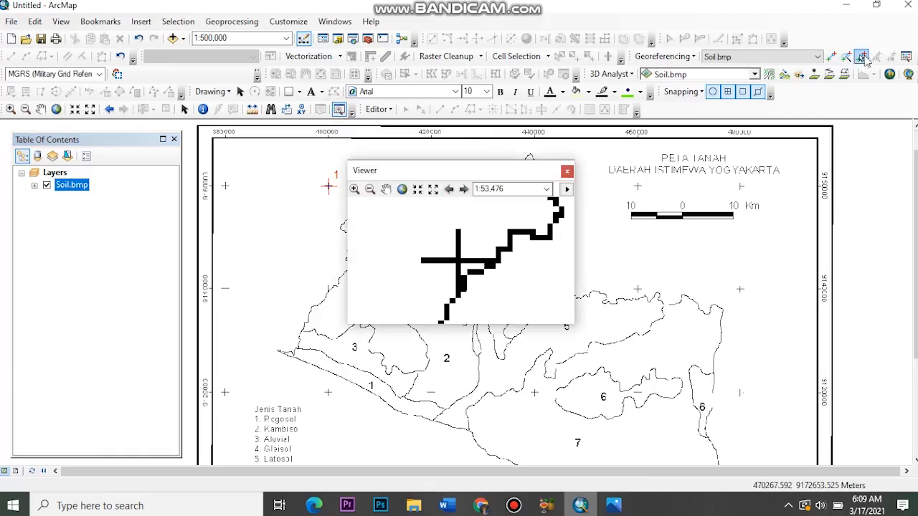
click(834, 58)
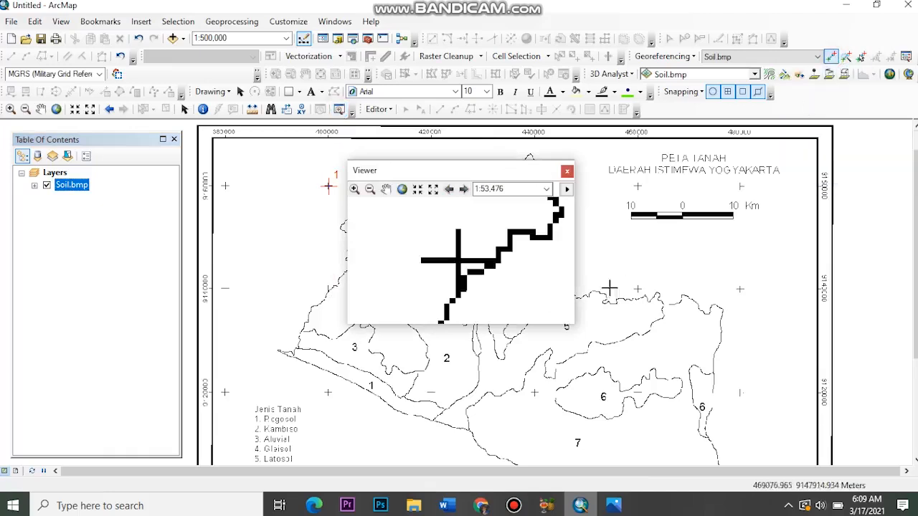
click(458, 263)
right_click(461, 267)
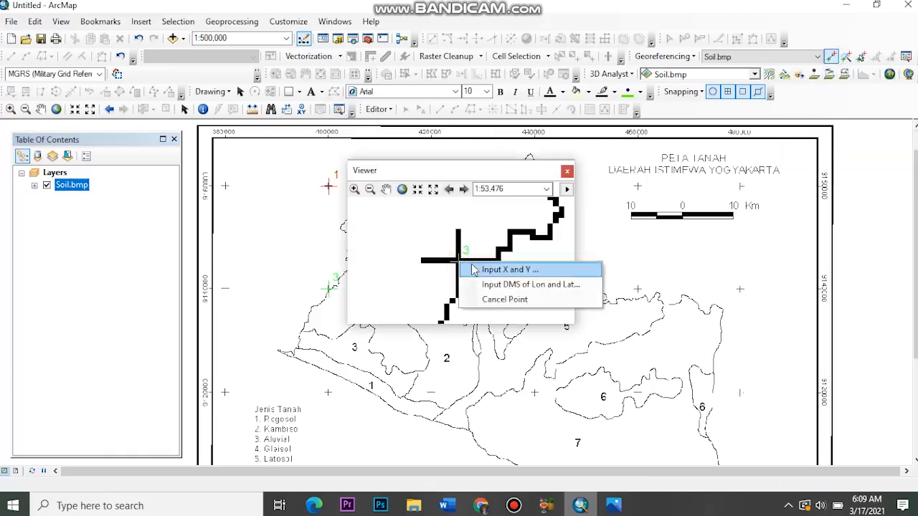
click(495, 268)
click(463, 274)
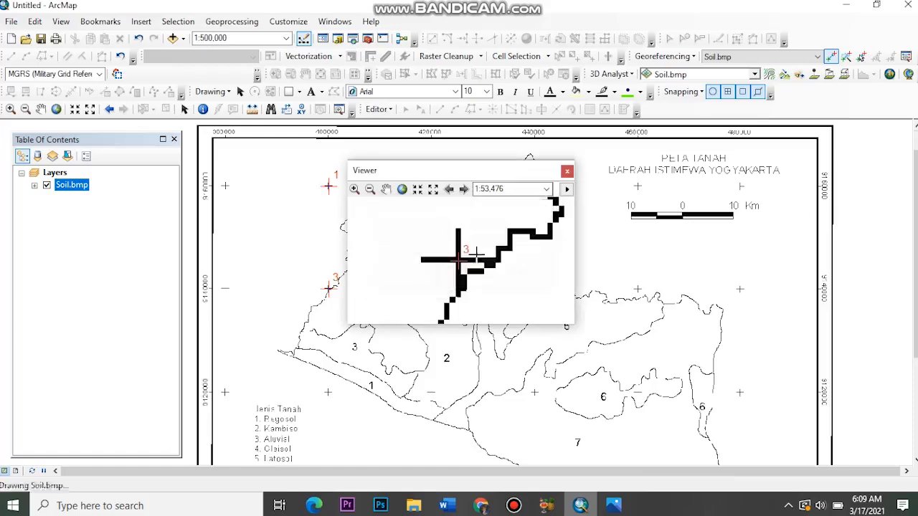
click(567, 170)
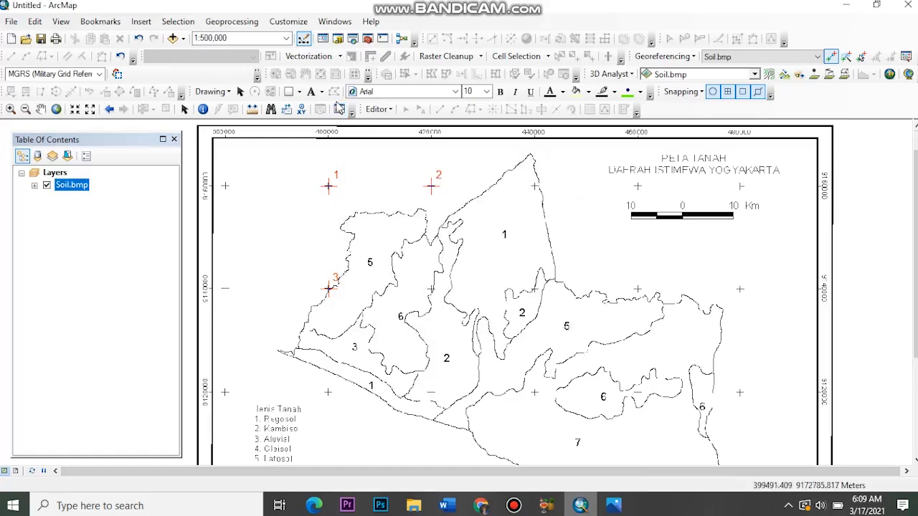
Add a fourth control point with X and Y coordinates on the grid cross directly south of point 2, and update the raster's georeferencing
click(339, 107)
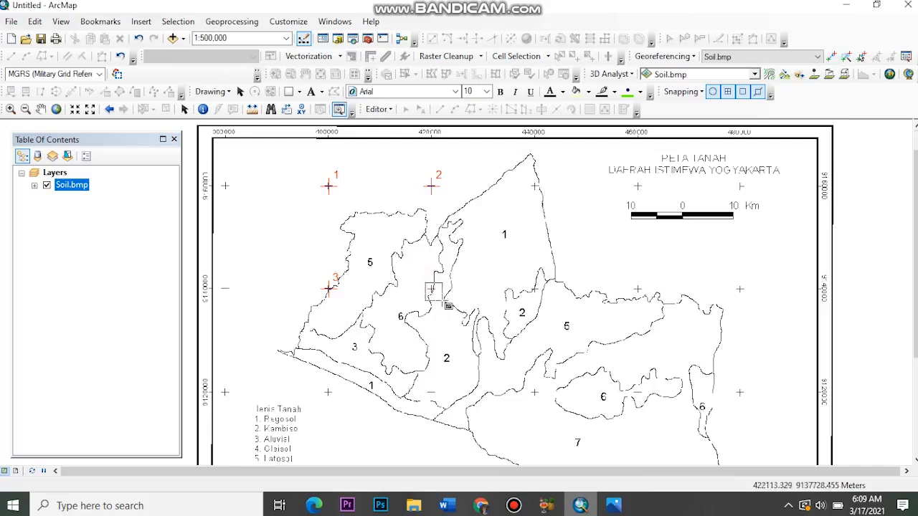
click(433, 292)
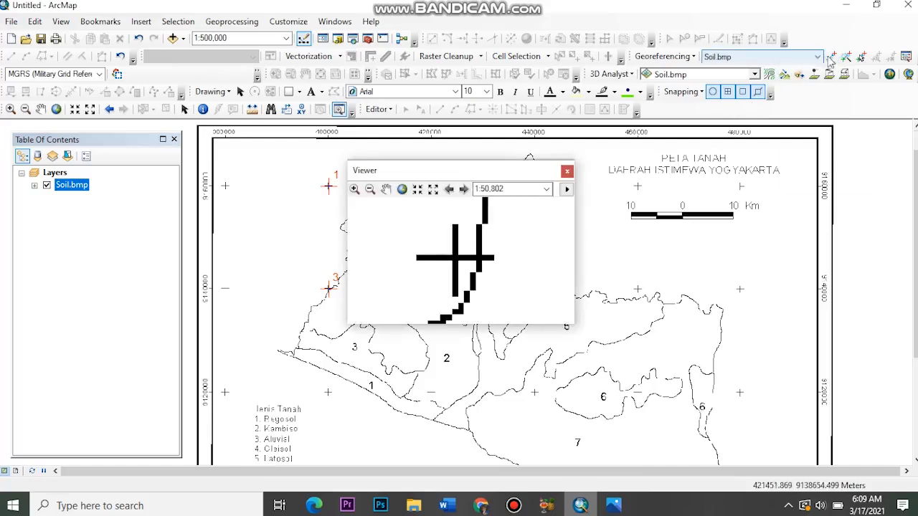
click(829, 57)
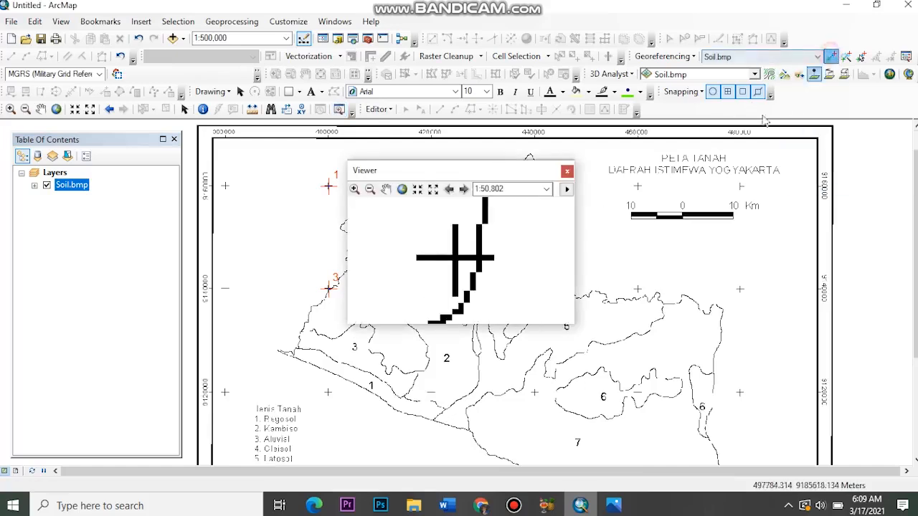
click(454, 257)
right_click(455, 257)
click(432, 263)
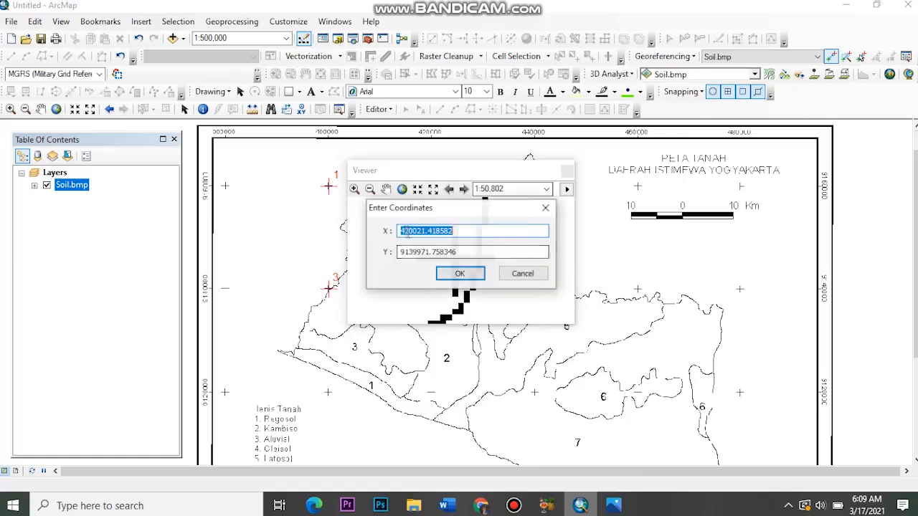
click(459, 273)
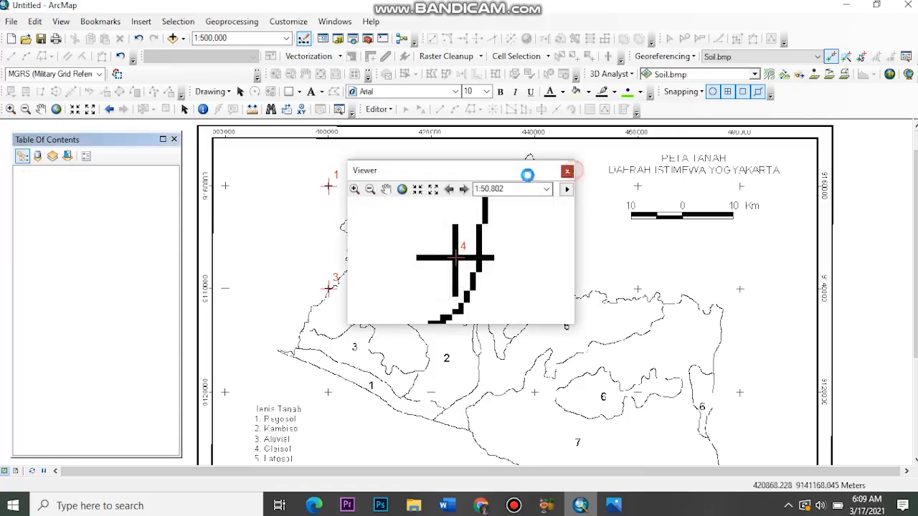
click(568, 171)
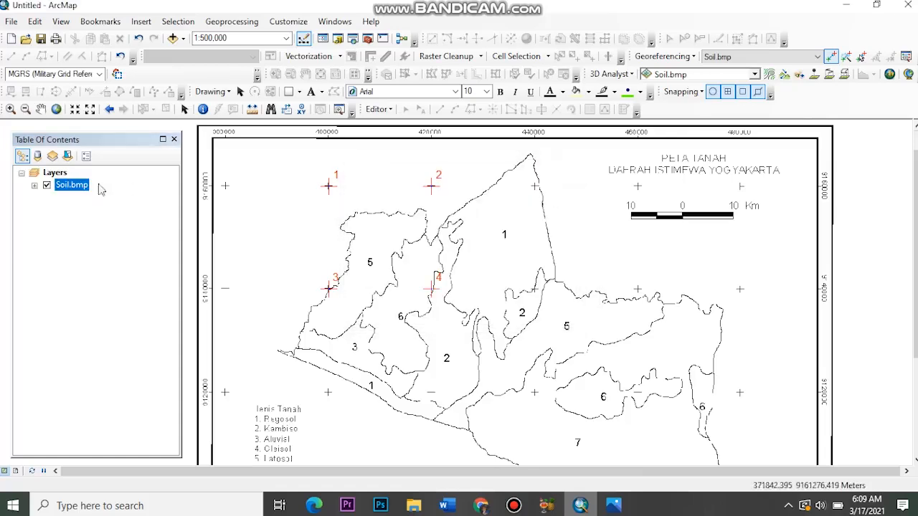
click(665, 57)
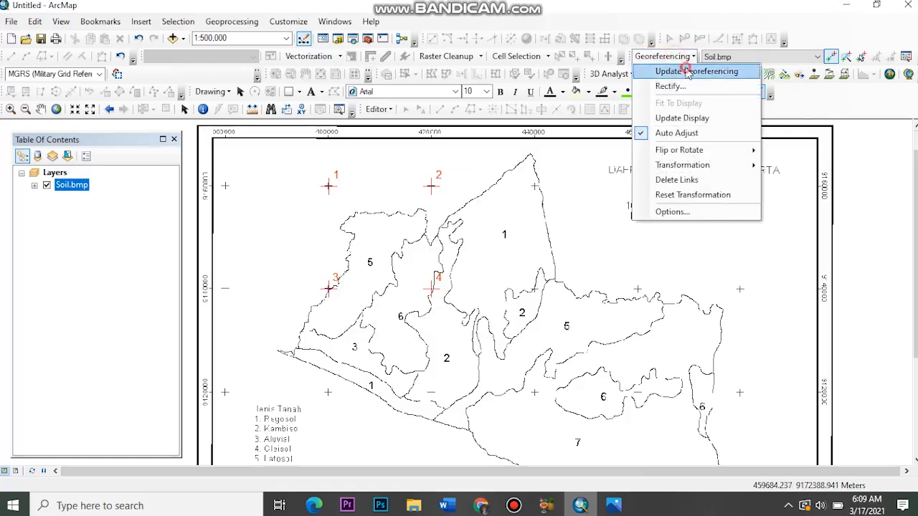
click(686, 70)
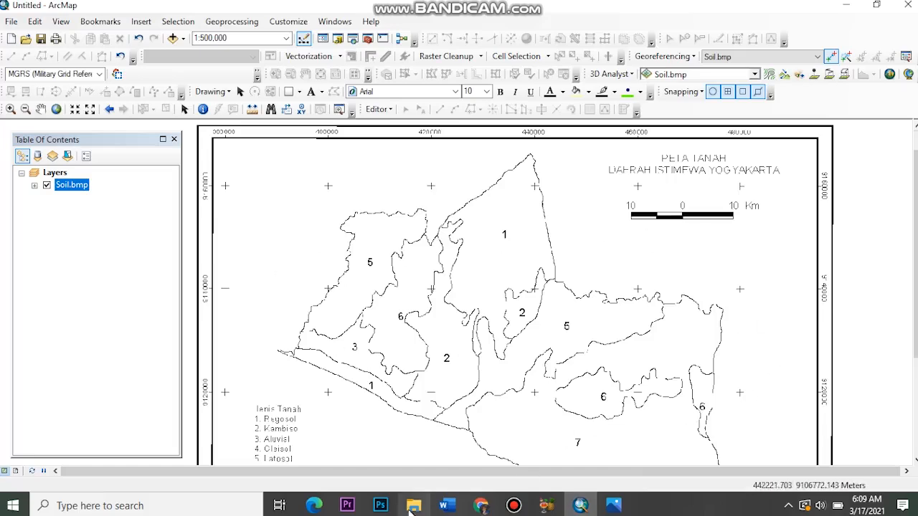
Switch to File Explorer and copy the seven Batas files, from Batas.cpg through Batas.shx, in the YOGYAKARTA folder inside KUMPULAN
click(846, 6)
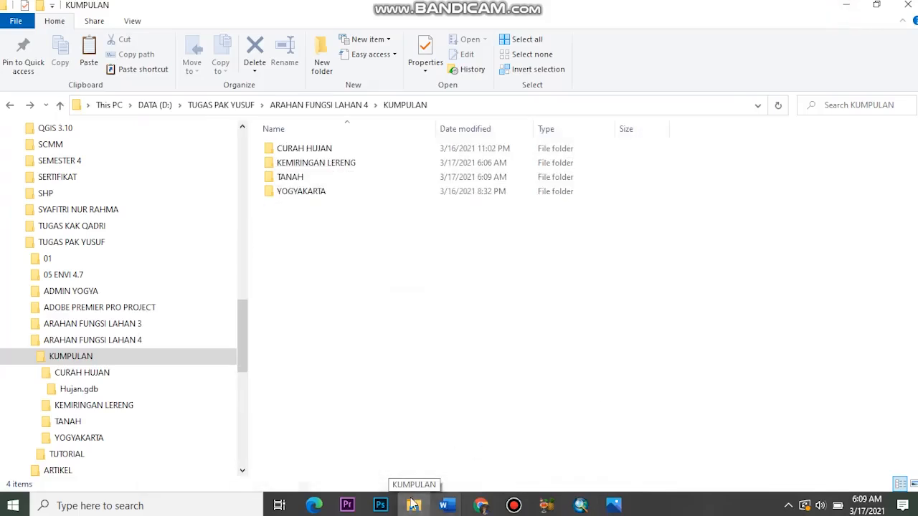
click(319, 196)
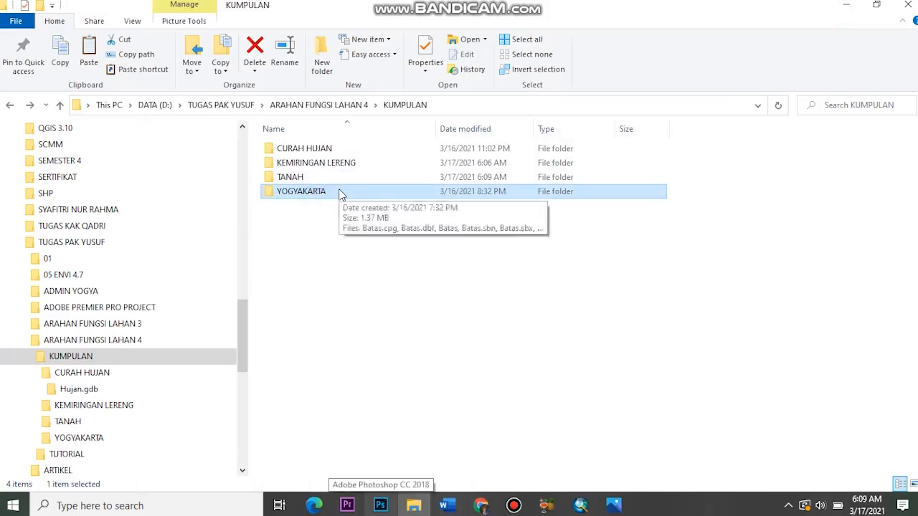
double_click(340, 193)
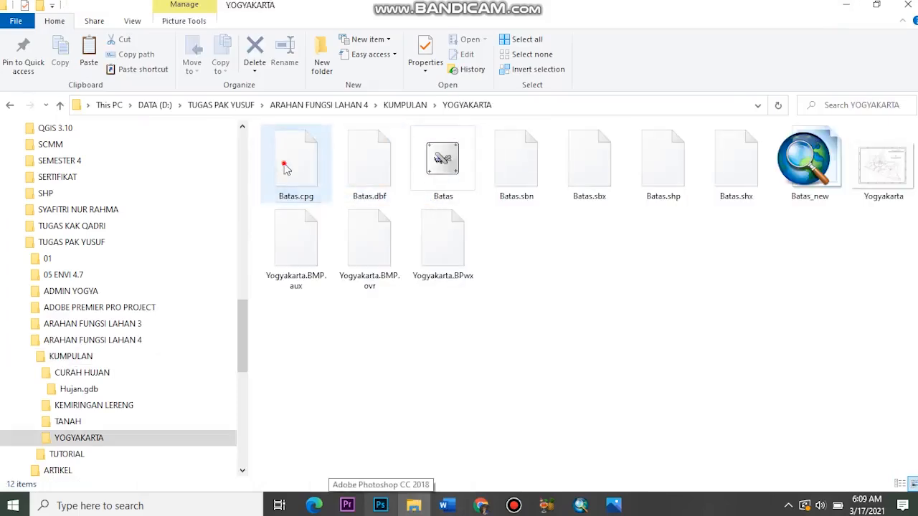
click(316, 178)
shift+click(725, 176)
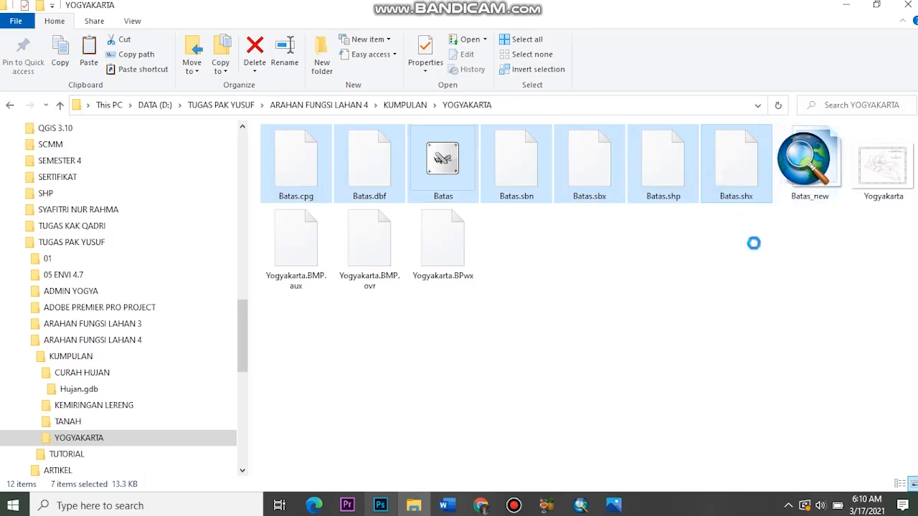
right_click(738, 179)
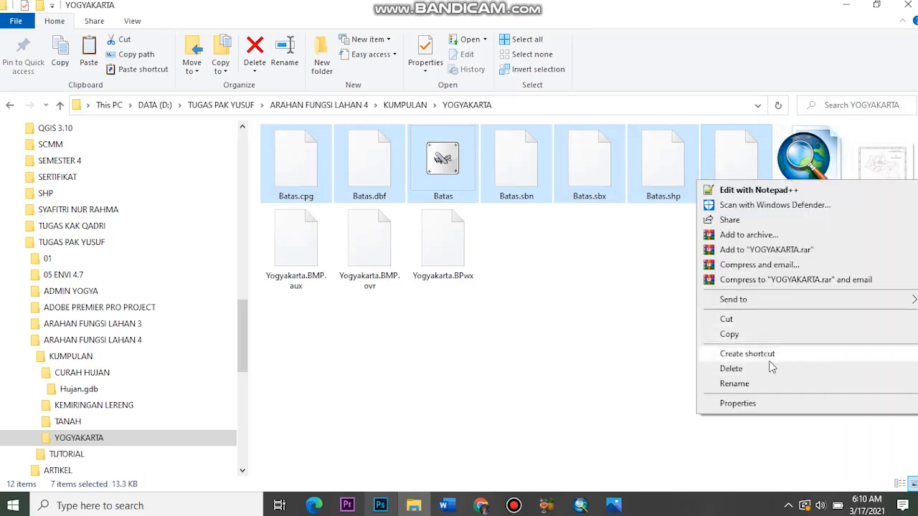
click(730, 334)
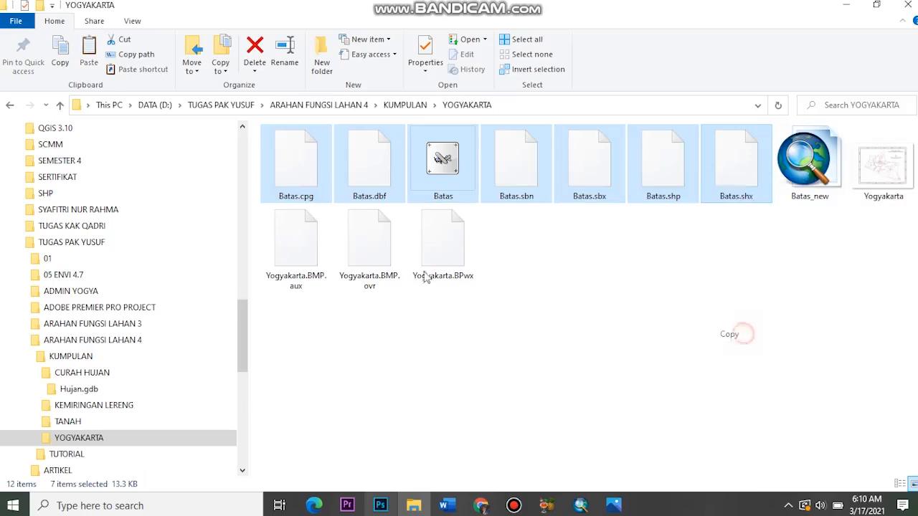
Paste the copied Batas files into the TANAH folder inside KUMPULAN
click(404, 105)
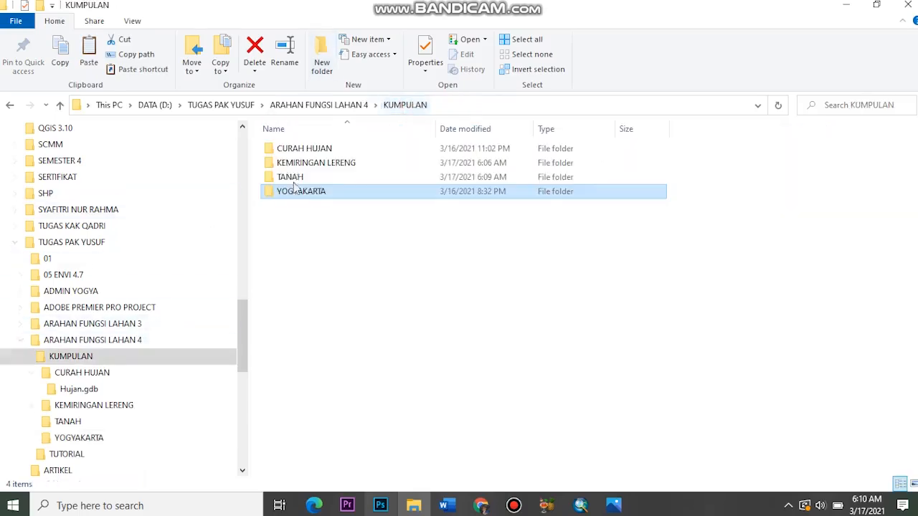
double_click(337, 177)
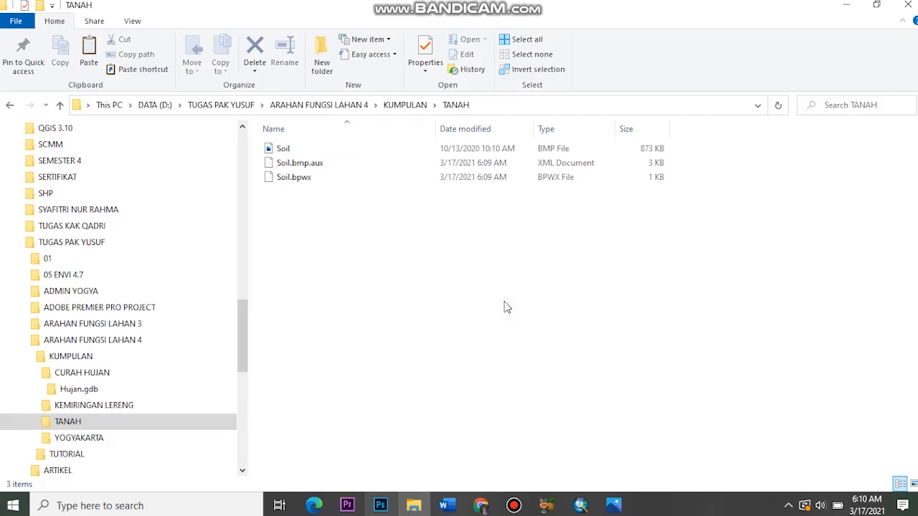
key(ctrl+v)
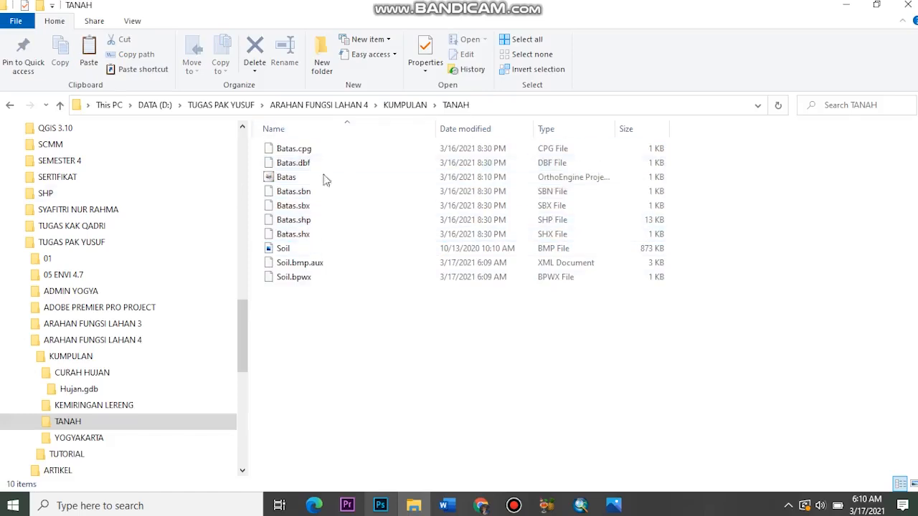
click(421, 379)
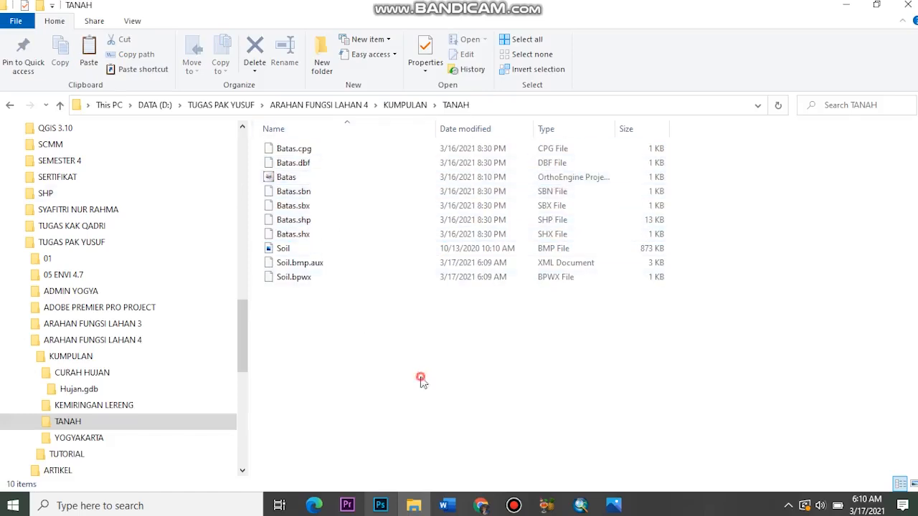
Bring up ArcMap behind File Explorer and add the Batas shapefile files from the TANAH folder to the map
click(876, 4)
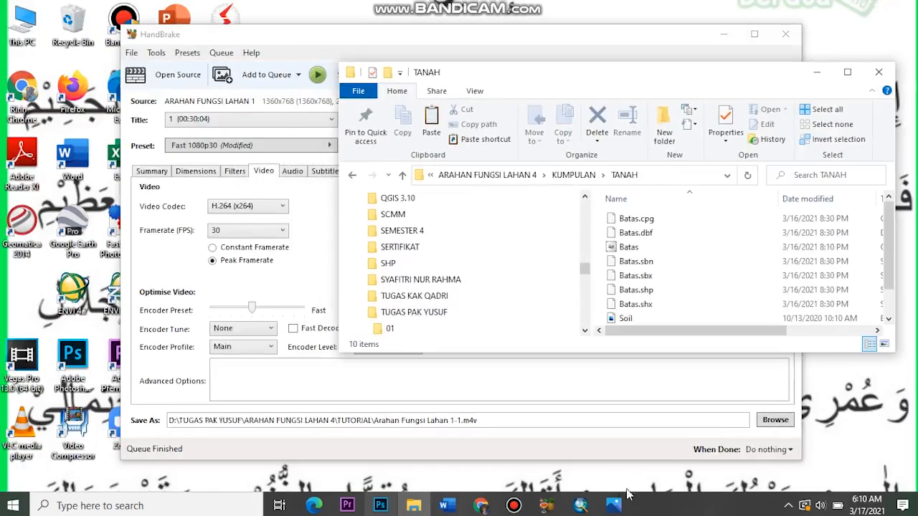
click(580, 506)
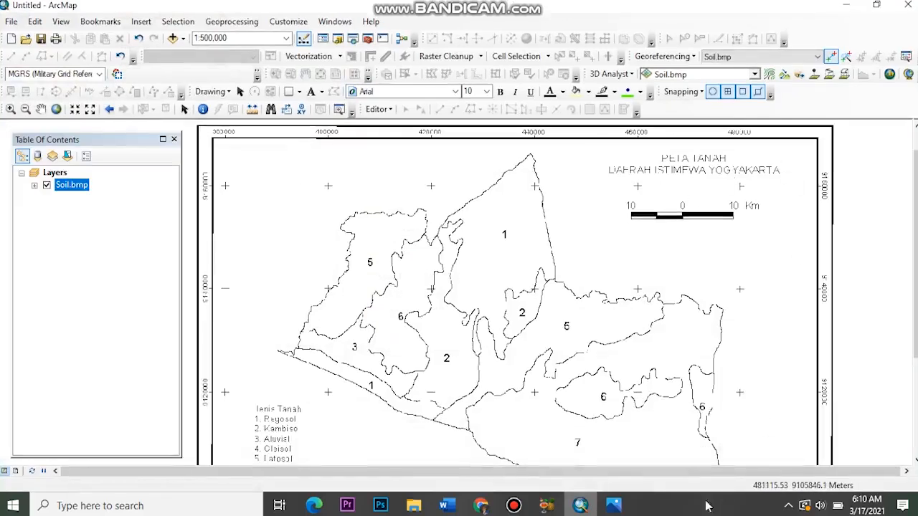
click(414, 506)
click(629, 222)
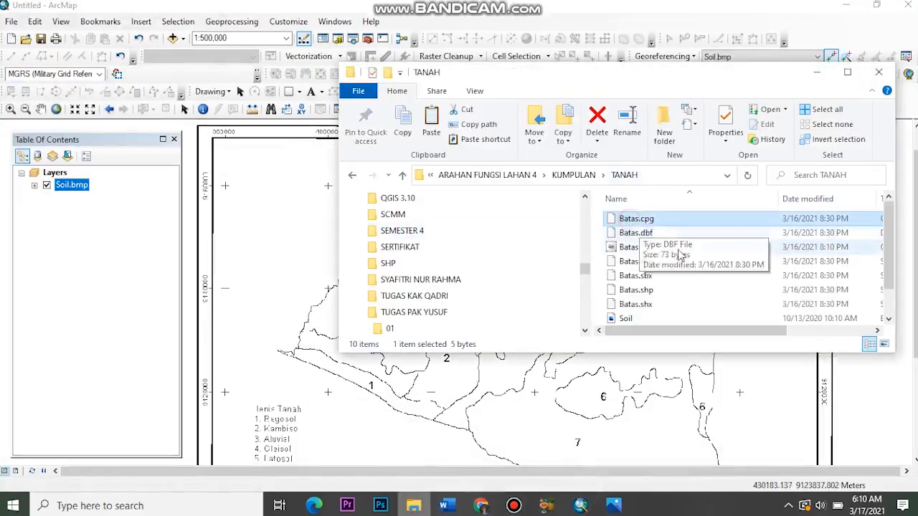
shift+click(674, 307)
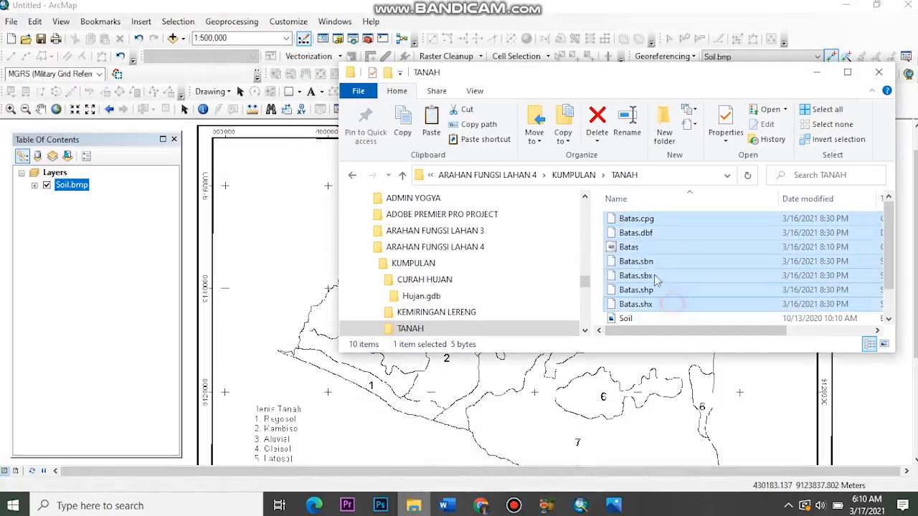
drag(658, 252, 764, 94)
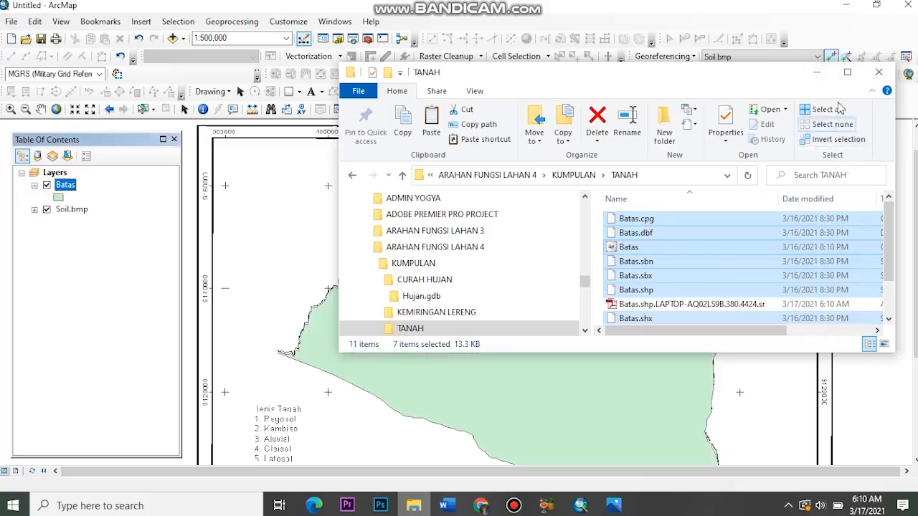
click(818, 72)
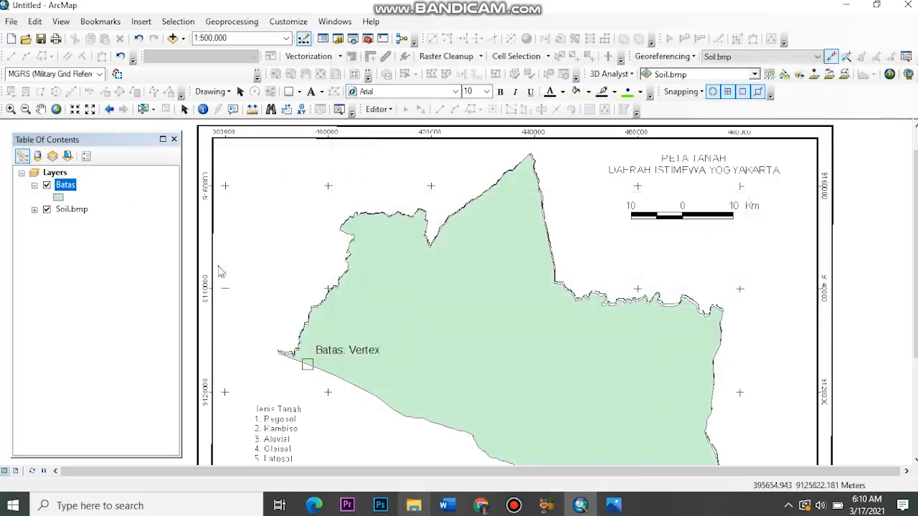
Symbolize the Batas layer with the Hollow style and a red outline
click(58, 197)
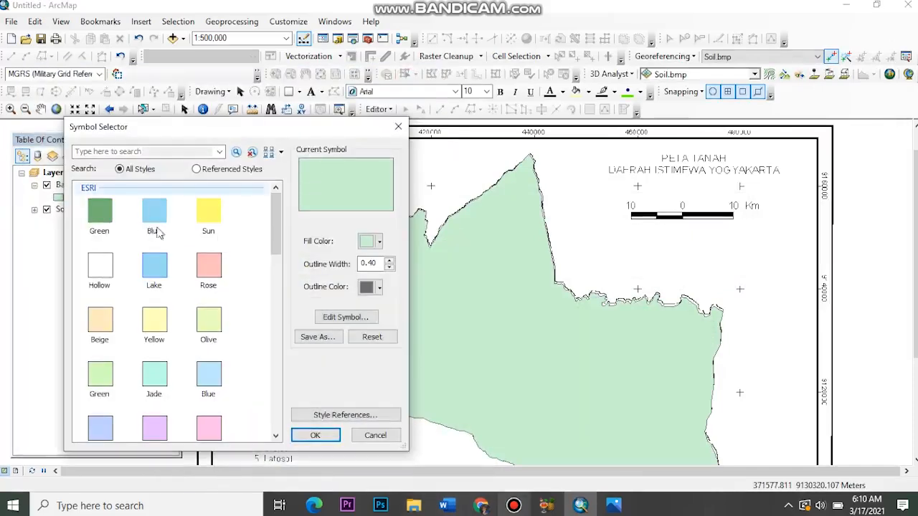
click(98, 267)
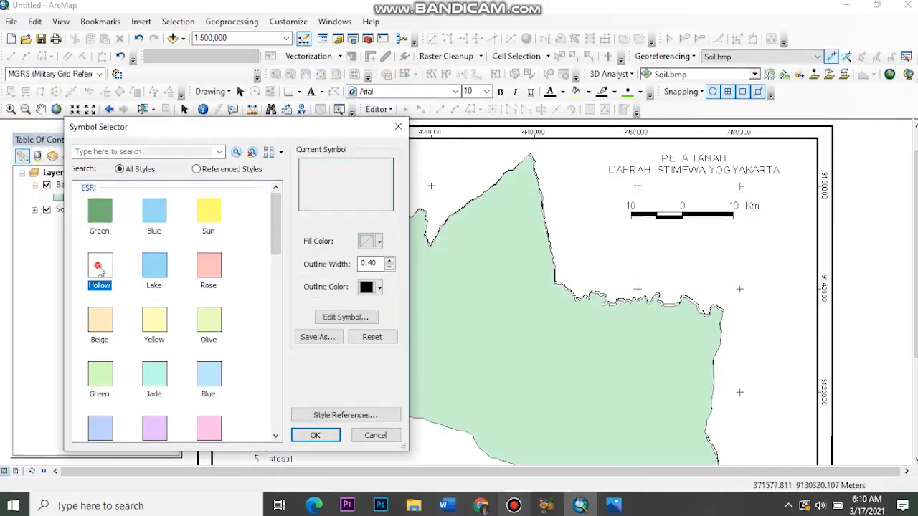
click(380, 287)
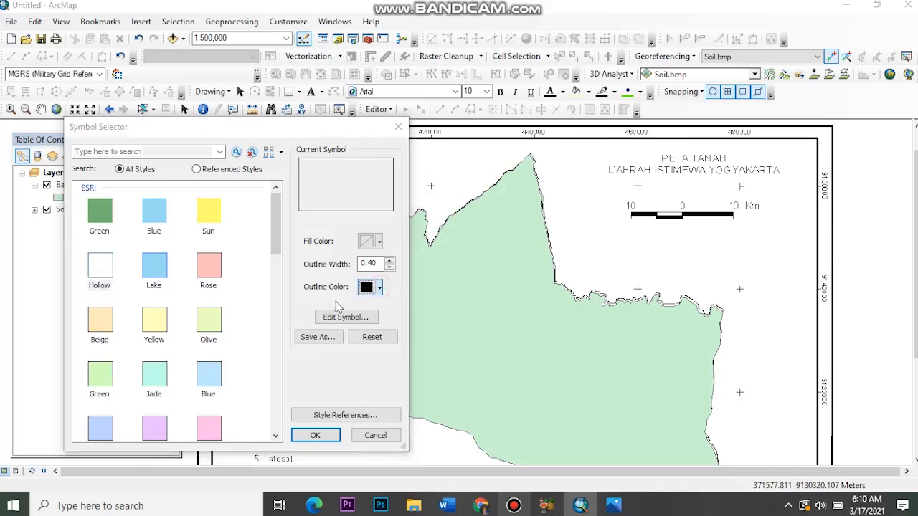
click(378, 347)
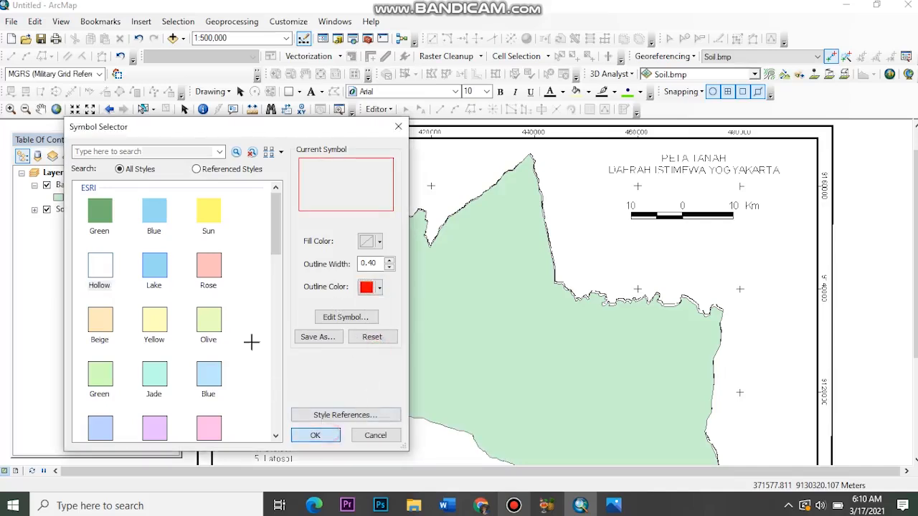
key(Return)
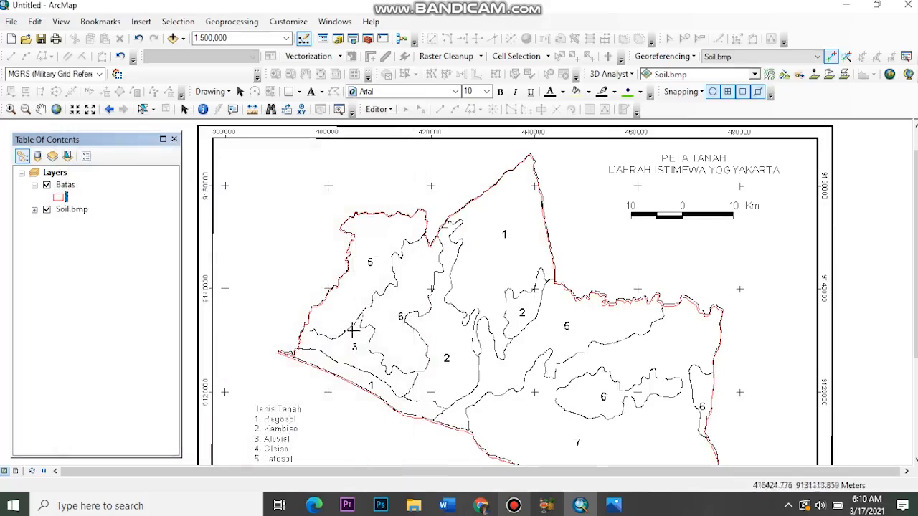
Start an edit session and open the Create Features window
scroll(332, 368, up, 2)
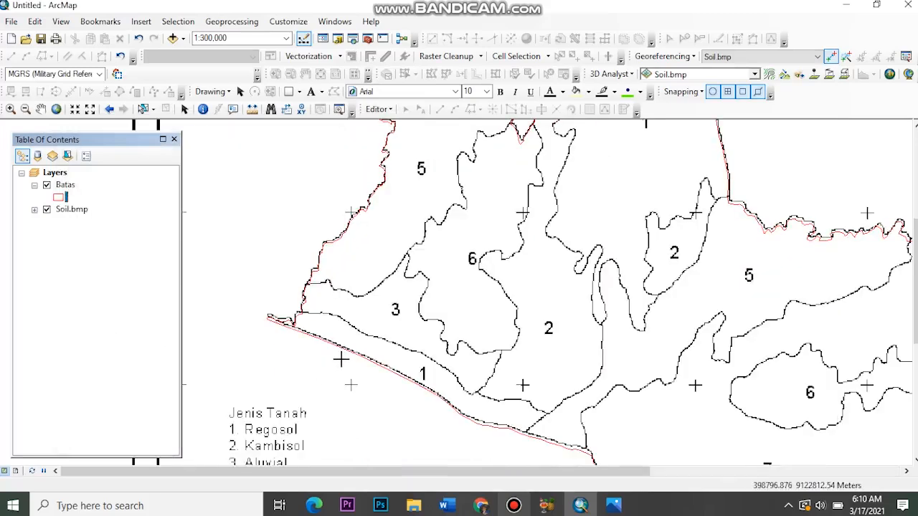
scroll(376, 297, down, 3)
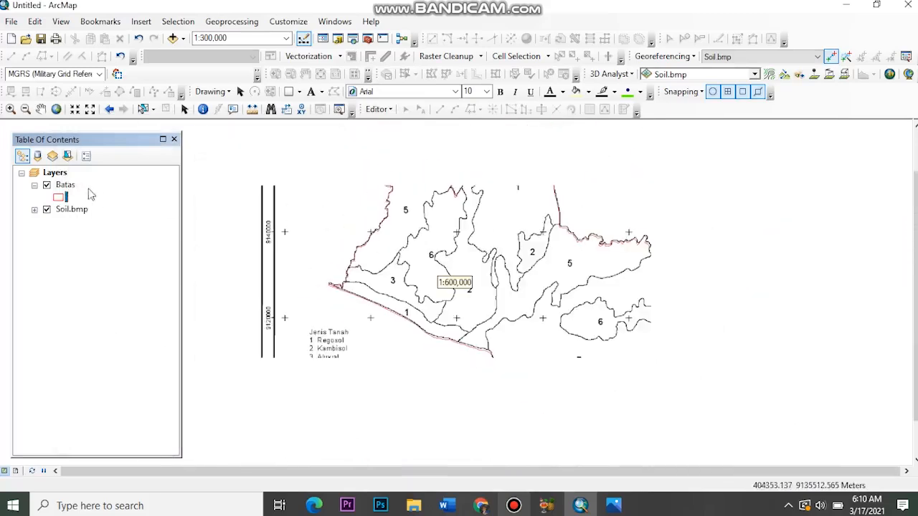
drag(574, 215, 539, 236)
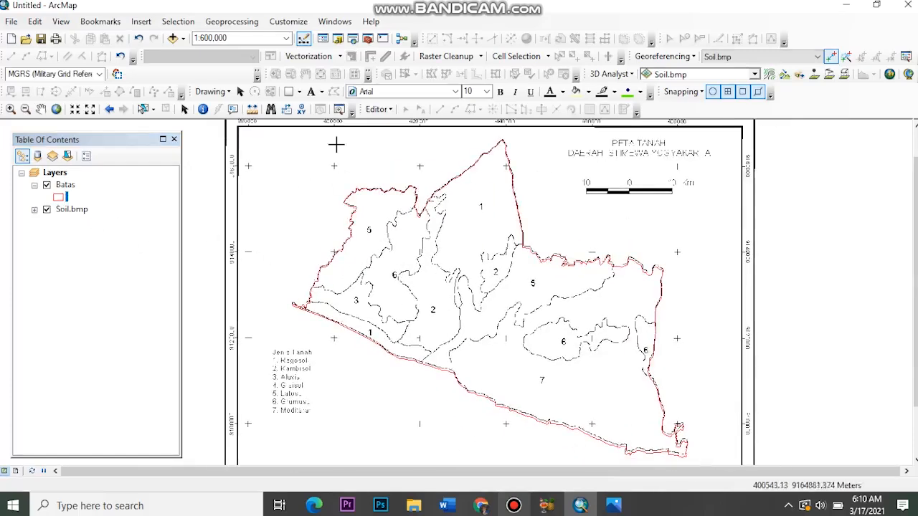
click(379, 109)
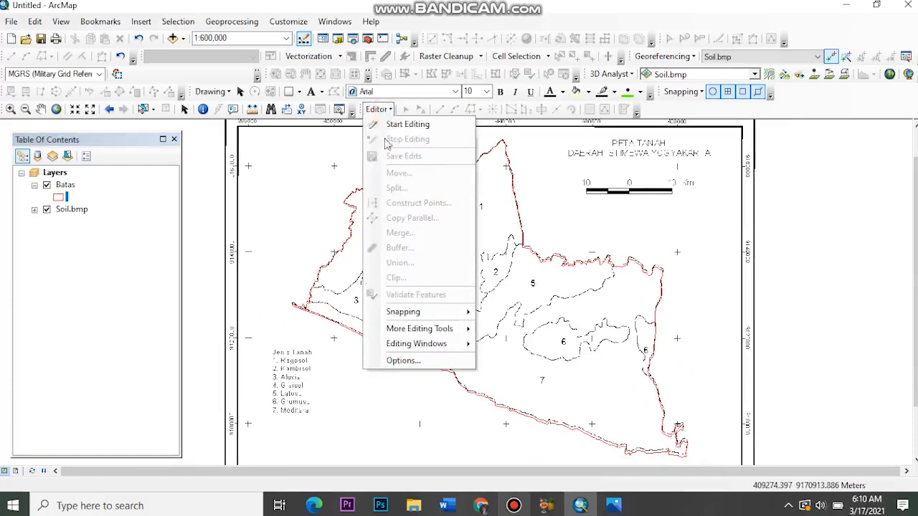
click(382, 111)
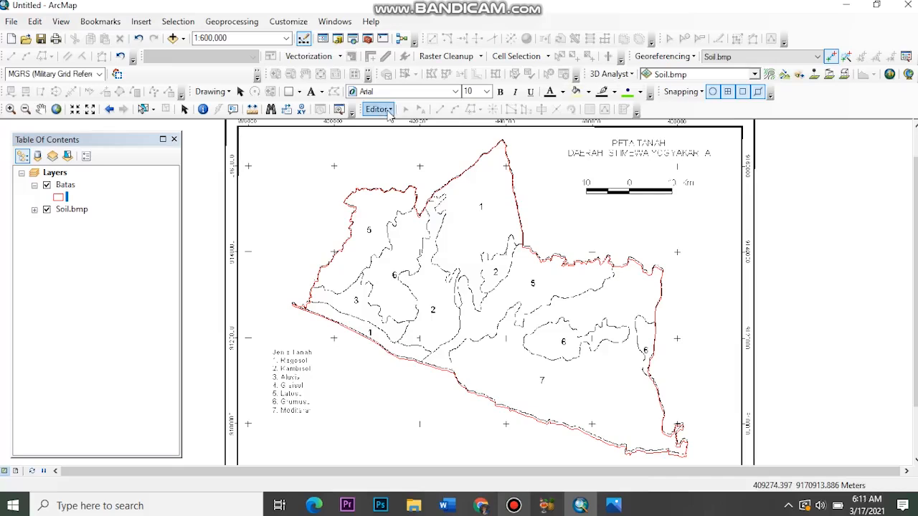
click(380, 110)
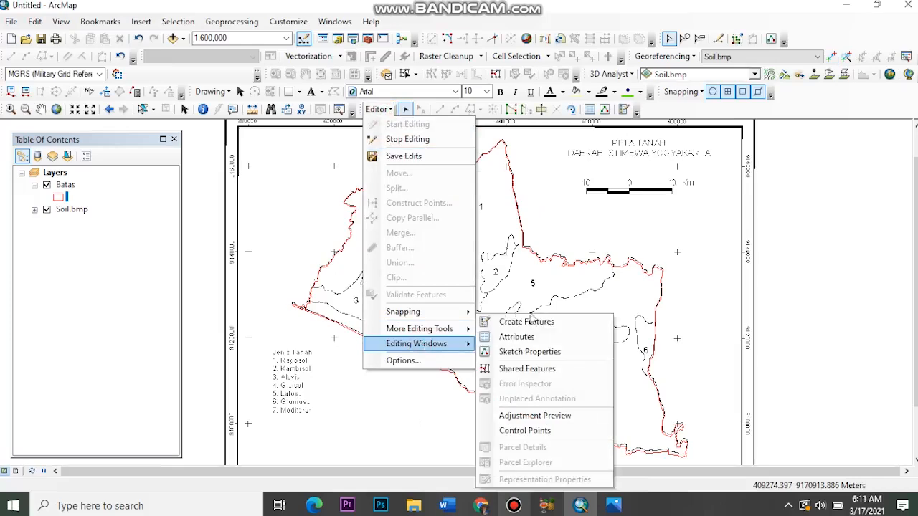
click(527, 322)
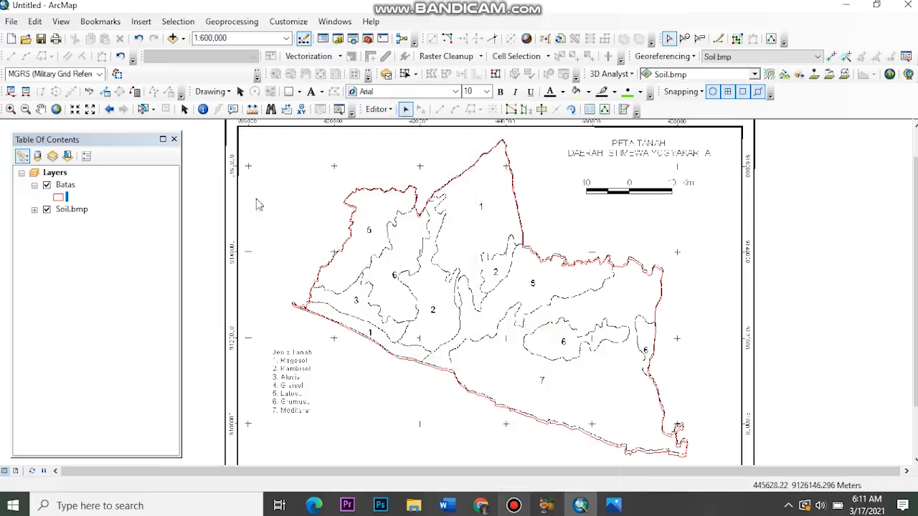
Select the Batas boundary polygon through its attribute table and close the table
click(70, 188)
right_click(70, 188)
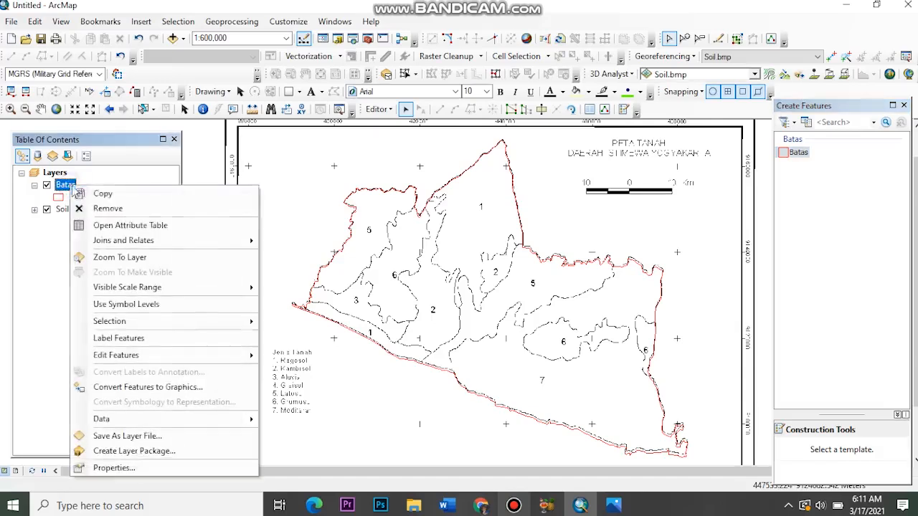
click(104, 224)
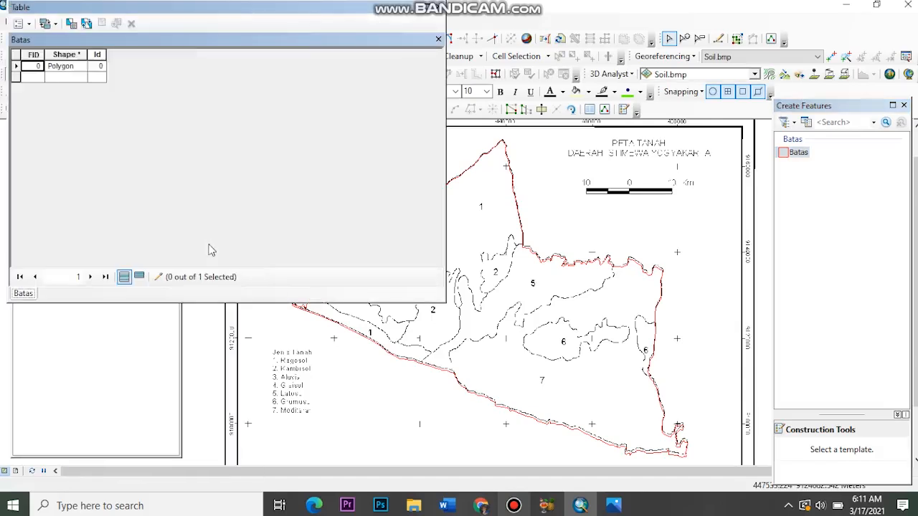
click(16, 66)
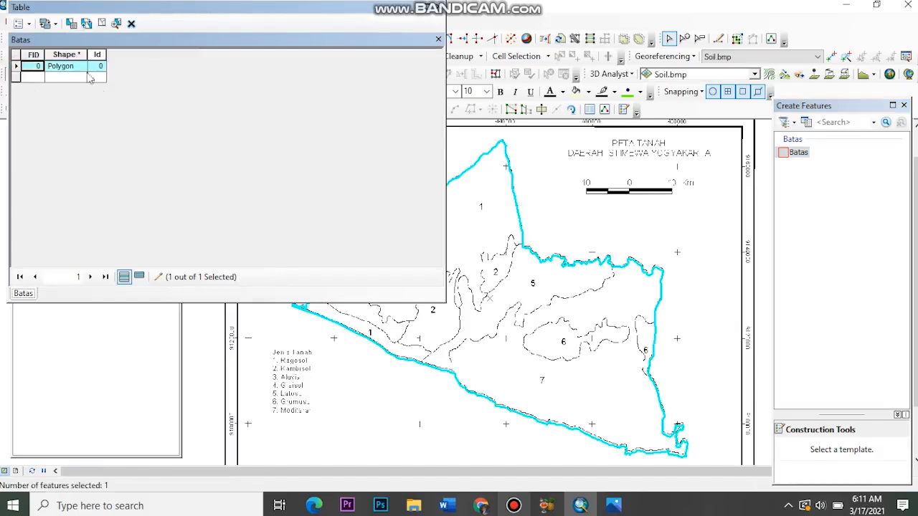
click(433, 16)
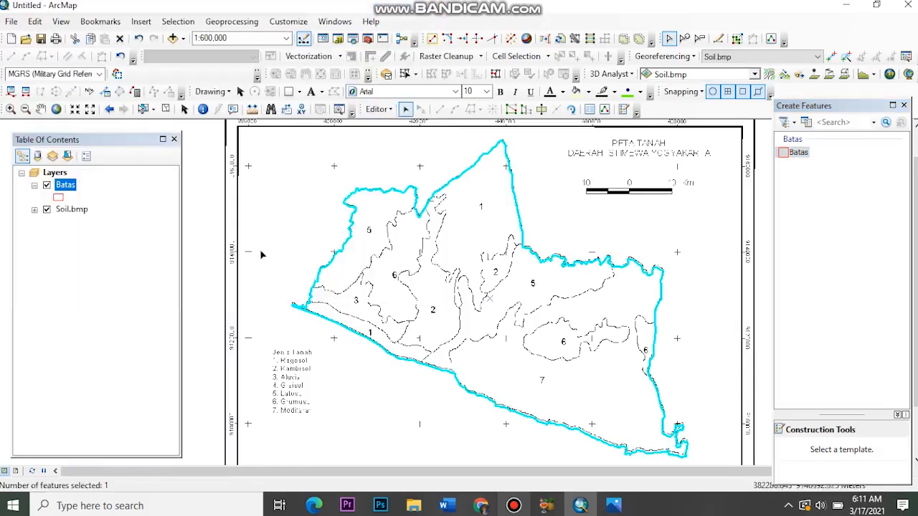
scroll(351, 330, up, 4)
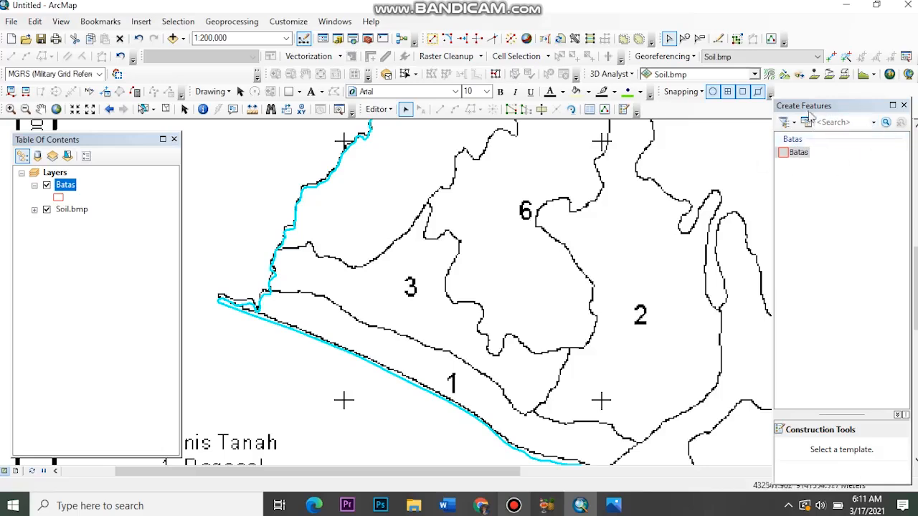
click(798, 153)
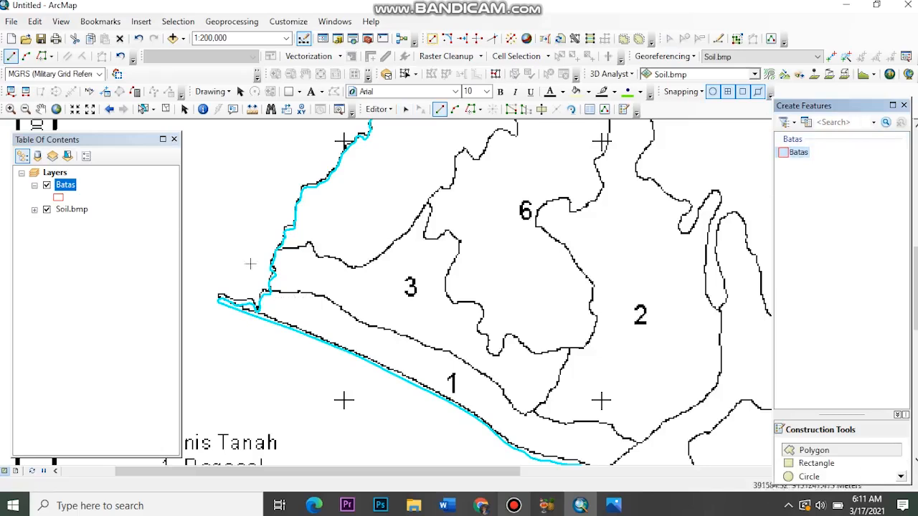
click(256, 245)
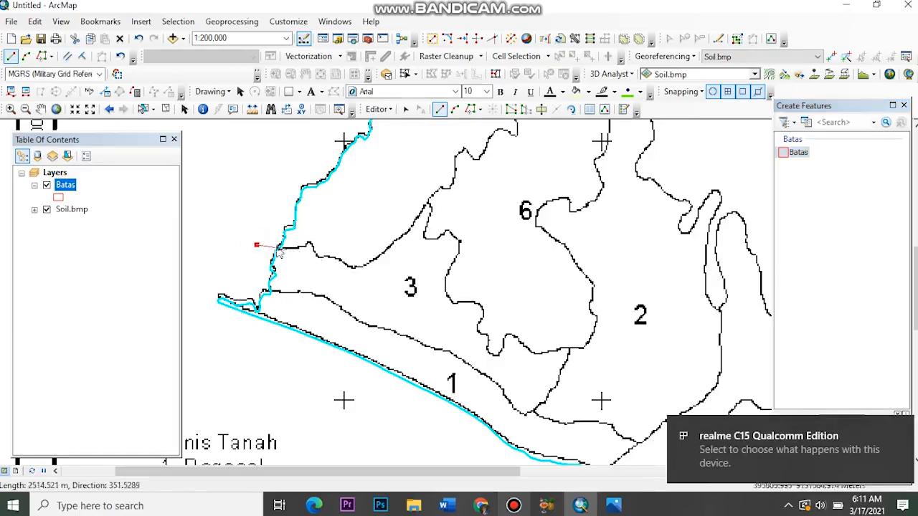
click(279, 247)
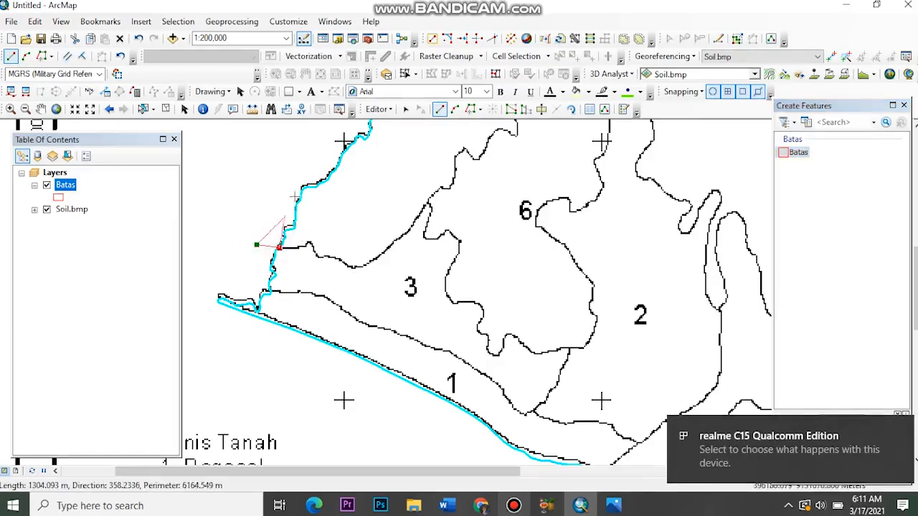
click(121, 57)
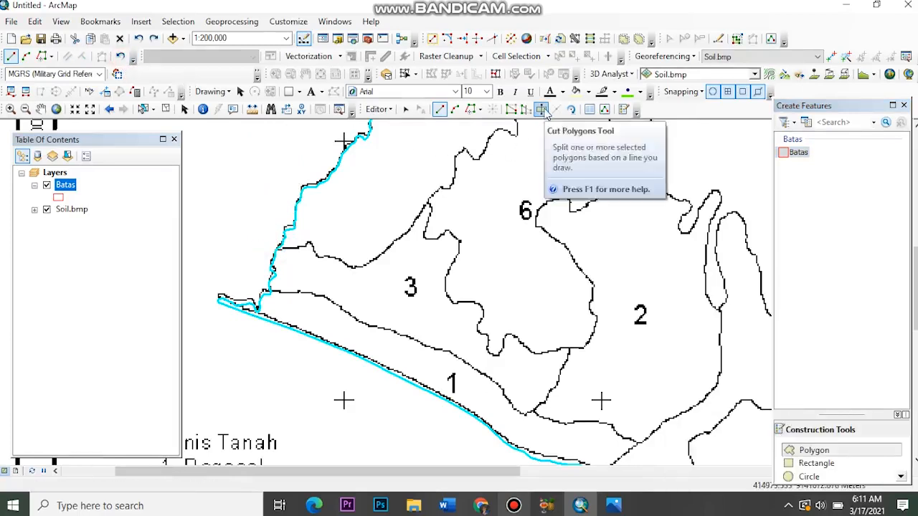
Try to trace a Cut Polygons line from the western Batas boundary along the northern border of soil area 3 towards area 6
click(542, 109)
click(261, 245)
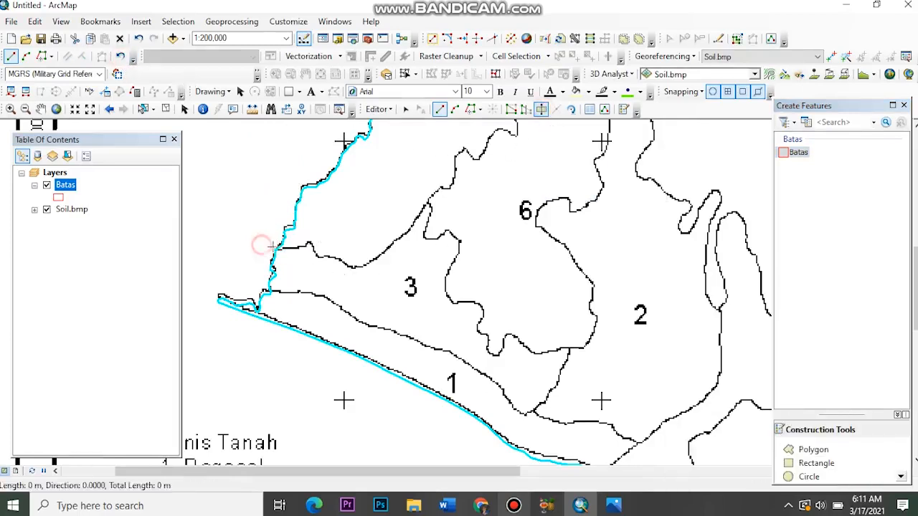
click(279, 248)
click(291, 246)
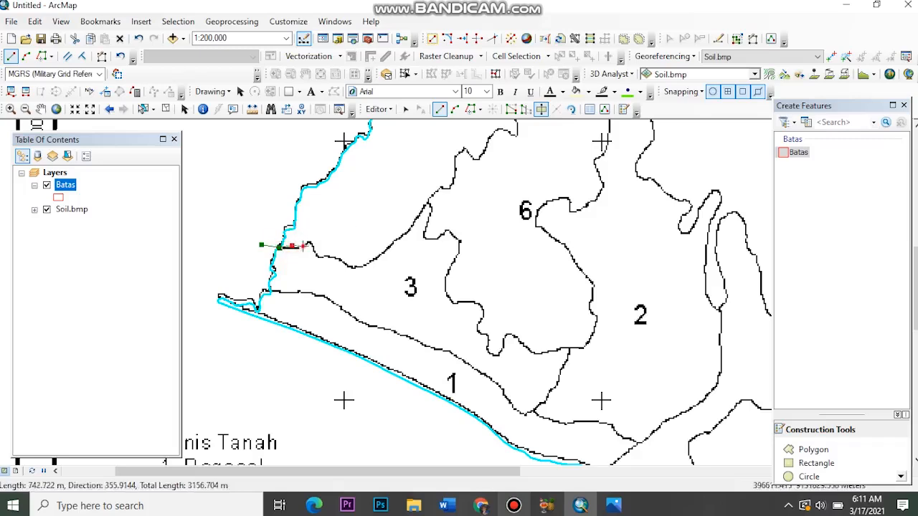
click(307, 244)
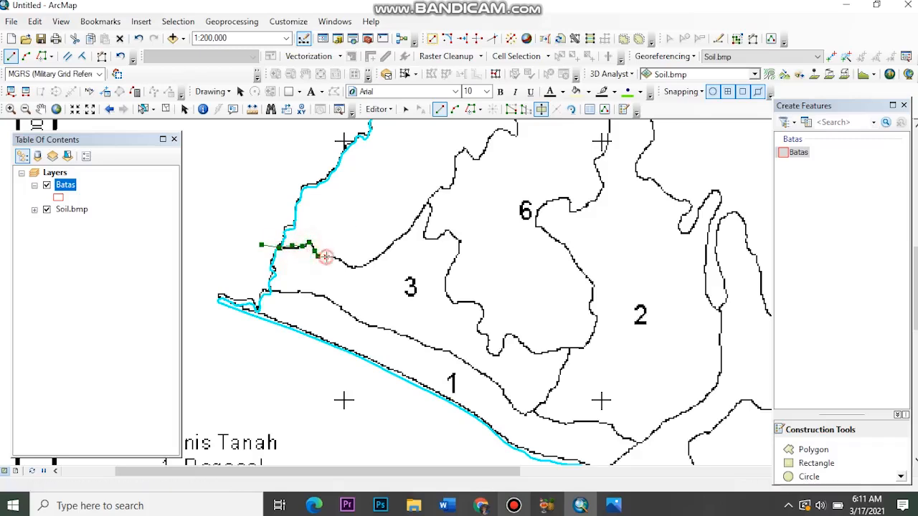
click(352, 265)
click(359, 266)
click(371, 261)
click(385, 253)
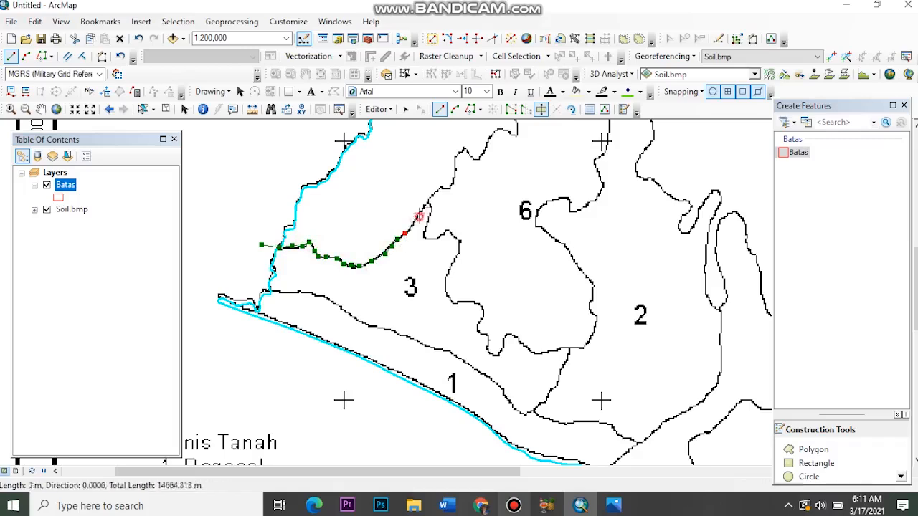
click(454, 184)
click(454, 166)
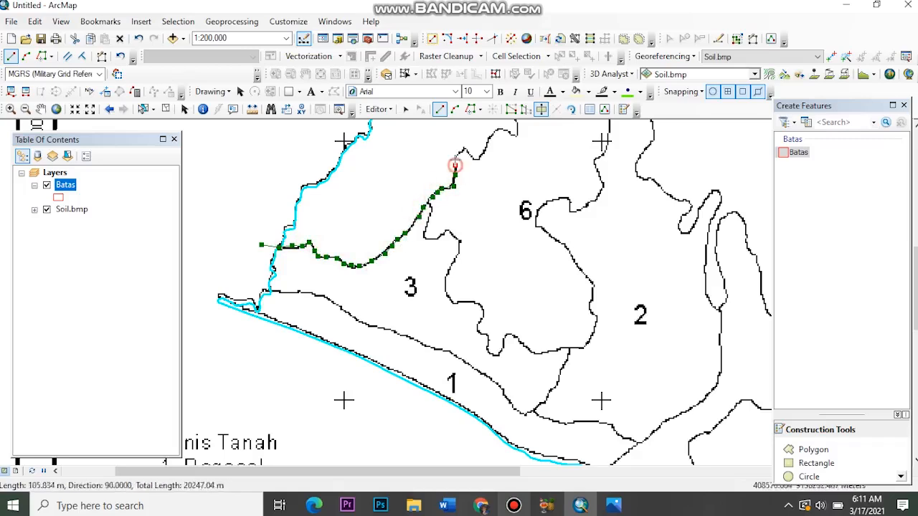
double_click(486, 144)
click(587, 197)
Restart the Cut Polygons line just outside the western Batas boundary and trace area 3's northern border northeastward
scroll(285, 247, up, 1)
click(252, 238)
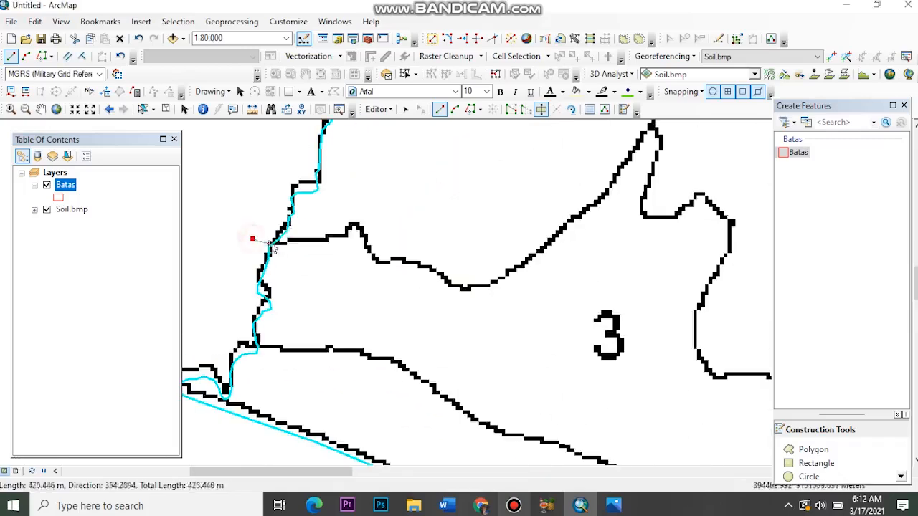
click(268, 247)
click(343, 236)
click(351, 226)
click(383, 263)
click(408, 259)
click(453, 285)
click(486, 281)
click(551, 246)
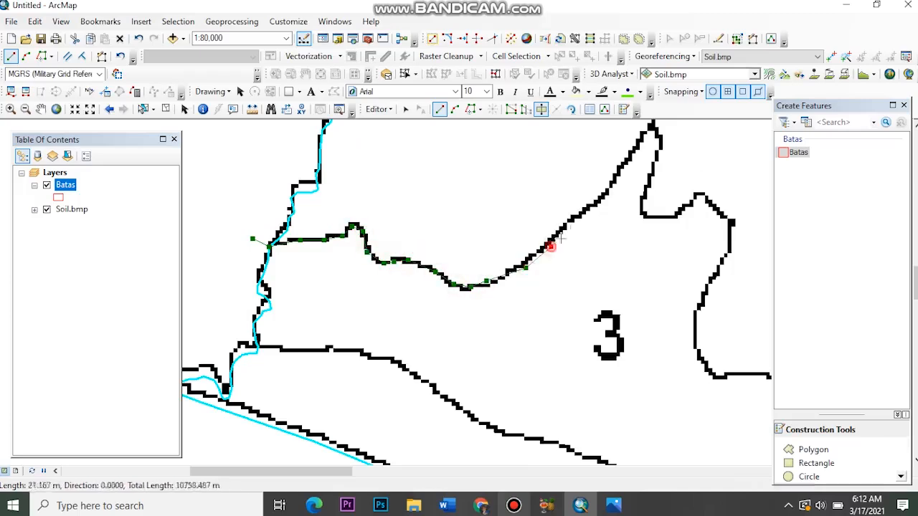
click(582, 218)
click(627, 158)
Continue the cut line past area 3 onto the border between areas 5 and 6, undoing the misplaced vertex
drag(639, 140, 375, 289)
click(376, 289)
click(391, 266)
click(432, 241)
click(444, 237)
click(459, 224)
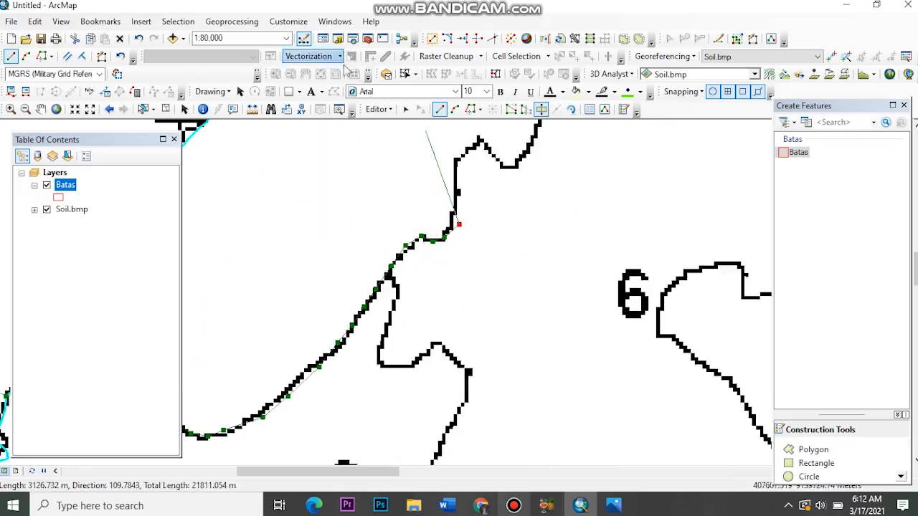
click(121, 56)
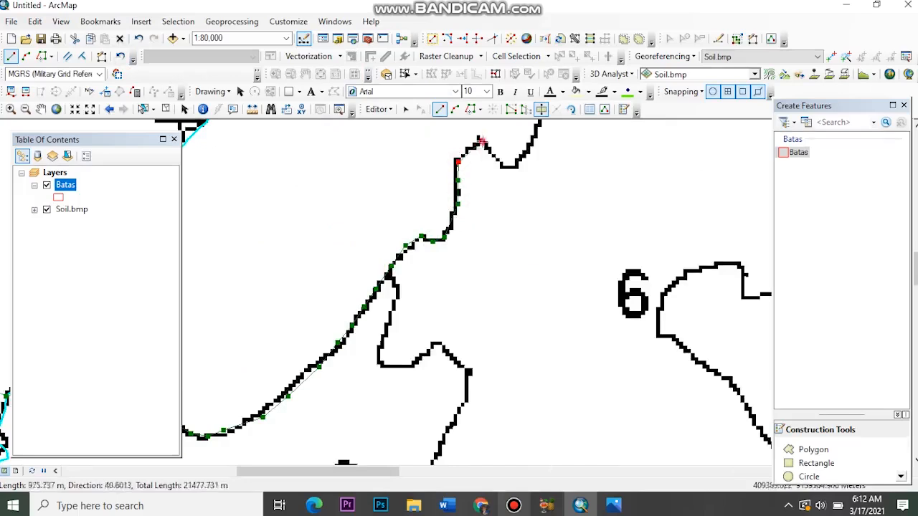
click(537, 134)
Trace the cut line north along the eastern border of soil area 5 to the bend north of its label
drag(536, 135, 402, 361)
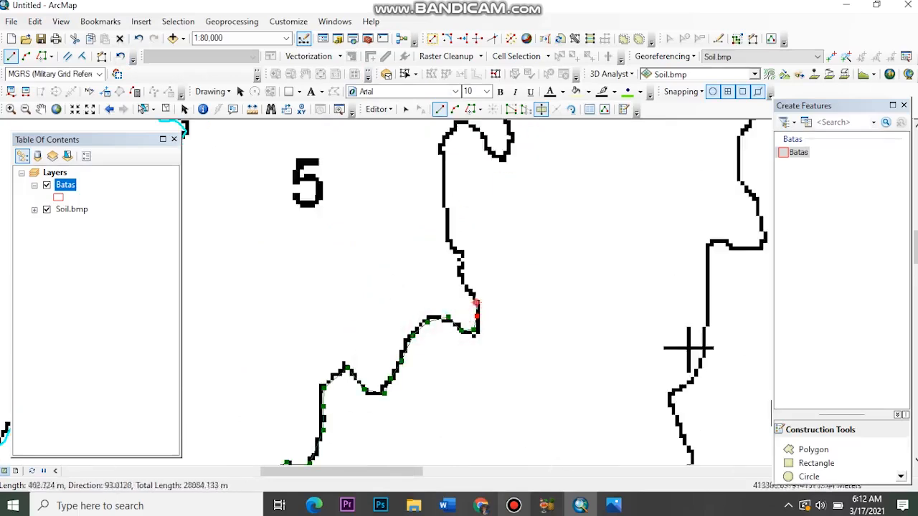
click(476, 303)
click(466, 288)
click(463, 271)
click(463, 260)
click(457, 246)
click(451, 238)
click(451, 219)
click(440, 147)
click(454, 128)
Trace the remaining border northeast of area 5 and finish the cut across the northern Batas boundary
drag(459, 126, 409, 311)
click(414, 306)
click(431, 319)
click(441, 338)
click(456, 342)
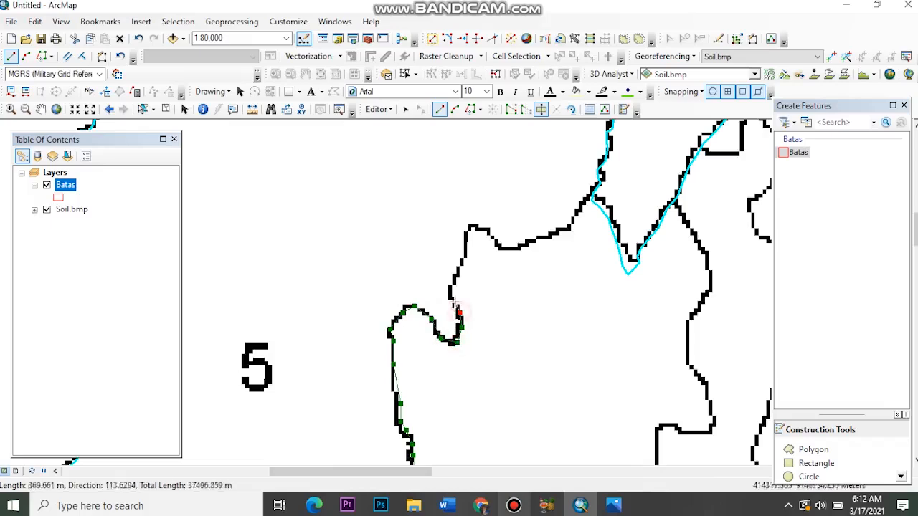
click(508, 250)
click(535, 242)
click(569, 229)
click(593, 195)
double_click(601, 181)
Start a new cut line outside the southwestern Batas boundary and trace the western part of the border between areas 1 and 3
scroll(567, 301, down, 2)
mouse_move(549, 390)
mouse_down()
mouse_move(443, 225)
mouse_move(617, 136)
mouse_up()
scroll(449, 281, up, 2)
click(293, 181)
click(330, 190)
click(361, 196)
click(412, 195)
click(440, 199)
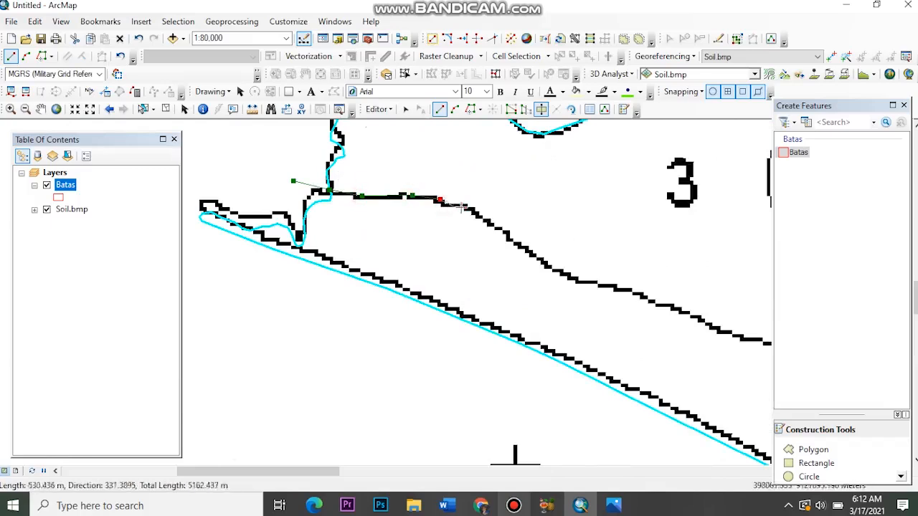
click(479, 215)
click(528, 253)
click(564, 274)
click(599, 285)
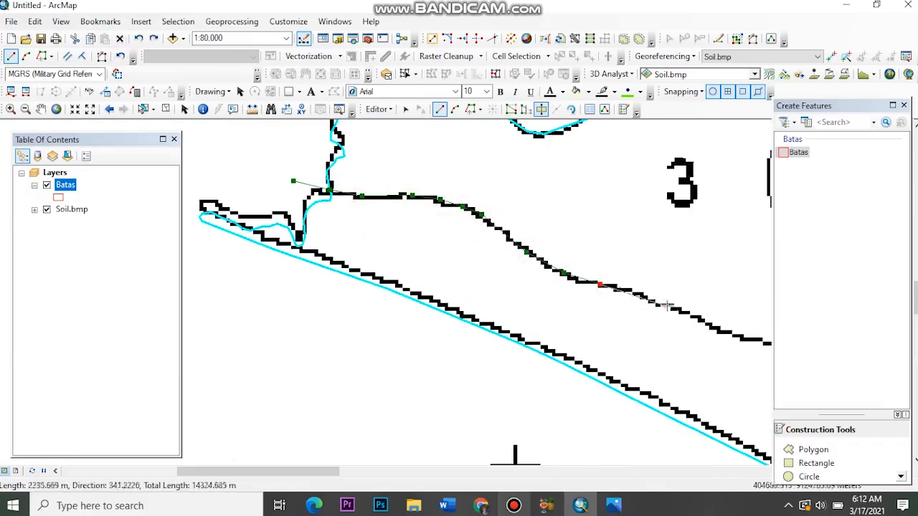
click(667, 306)
click(704, 323)
Continue the cut line above the area 1 label to the junction of areas 1, 2 and 3
drag(687, 342, 311, 270)
click(367, 268)
click(389, 271)
click(410, 276)
click(459, 312)
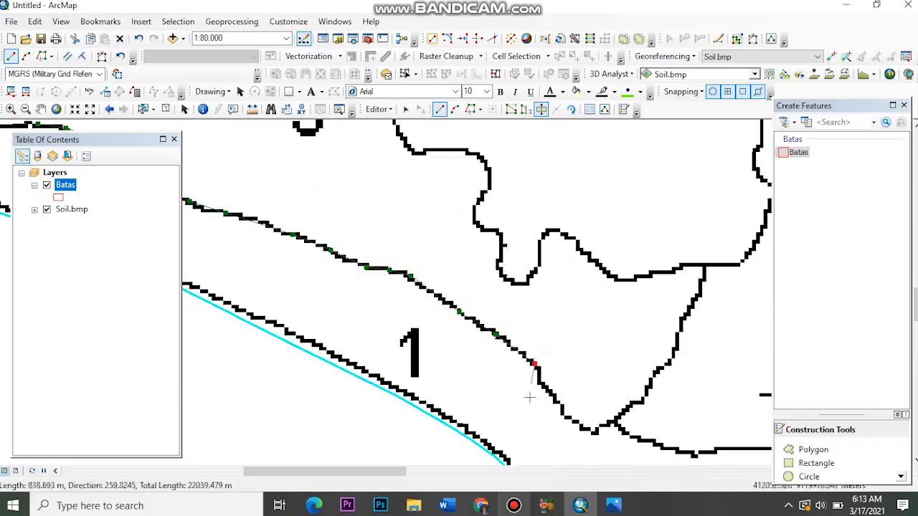
click(584, 432)
click(605, 426)
click(615, 422)
Trace the cut line east along the border between areas 1 and 2
drag(618, 424, 444, 315)
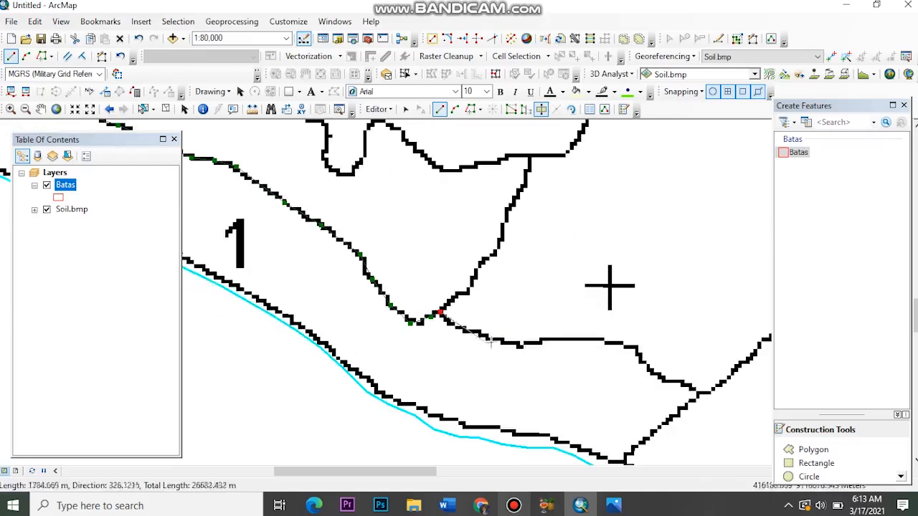
click(533, 345)
click(585, 339)
click(618, 347)
Undo the vertices leading towards the southern coast and resume the cut line at area 2's southeastern junction
drag(648, 438, 528, 212)
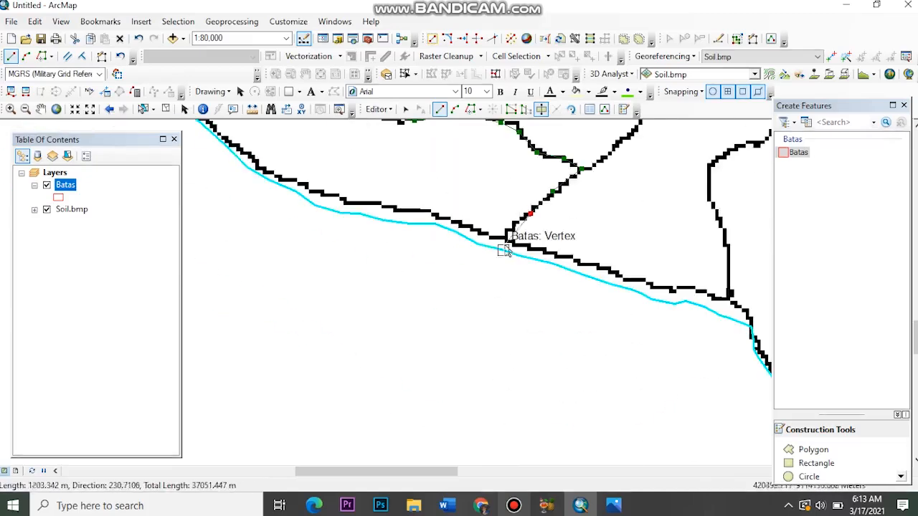
click(139, 39)
click(140, 39)
click(139, 38)
drag(595, 249, 398, 394)
click(386, 316)
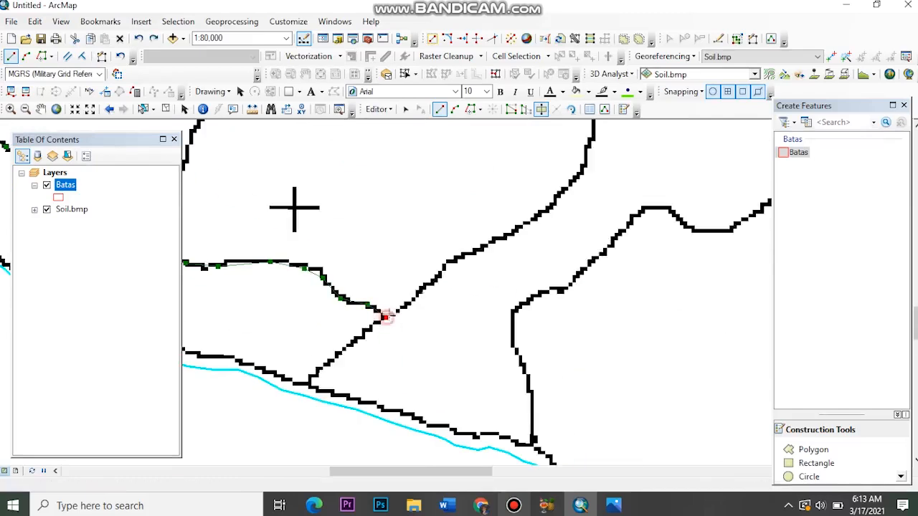
Trace the cut line northeast from the junction and up the eastern border of area 2
click(435, 280)
click(453, 259)
click(563, 196)
click(580, 171)
drag(582, 166, 455, 397)
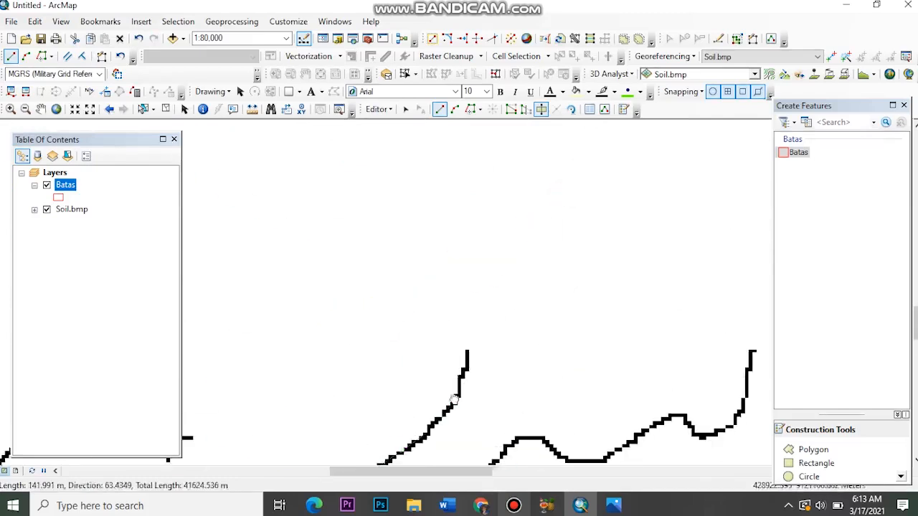
click(462, 374)
click(465, 305)
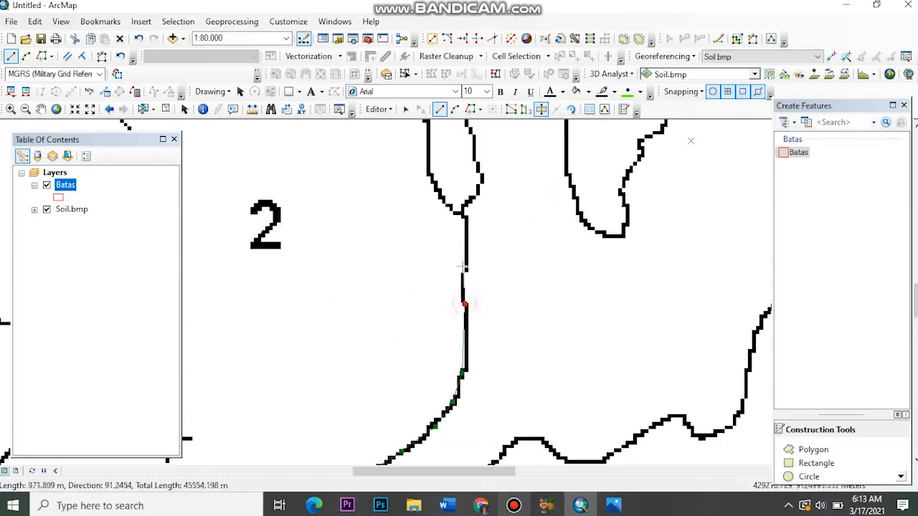
Continue the cut line up the western side of the narrow loop northeast of area 2 to its peak
click(476, 152)
click(472, 135)
drag(472, 136, 478, 410)
click(464, 370)
click(458, 322)
click(466, 273)
click(482, 251)
click(505, 242)
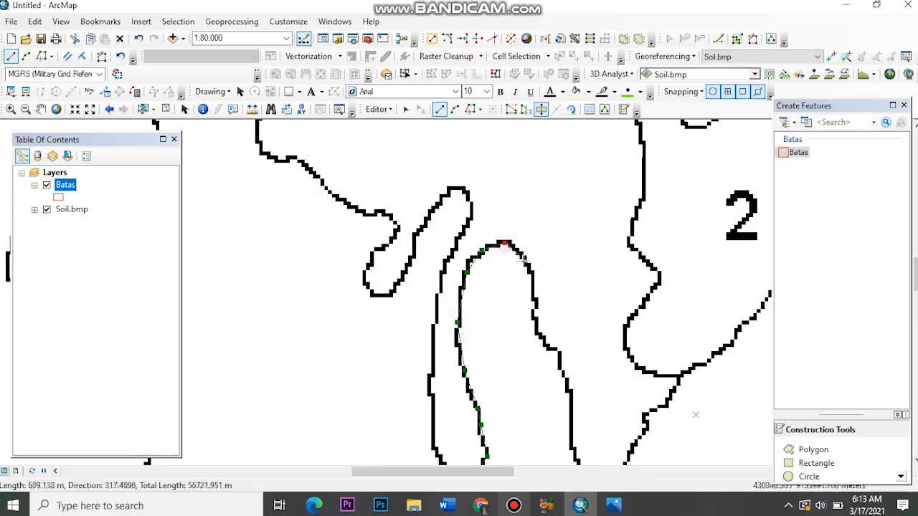
Trace the cut line down the loop's eastern side, around the bottom bend and up to the eastern area 2
click(555, 353)
click(567, 386)
drag(567, 388, 463, 177)
click(470, 218)
click(471, 246)
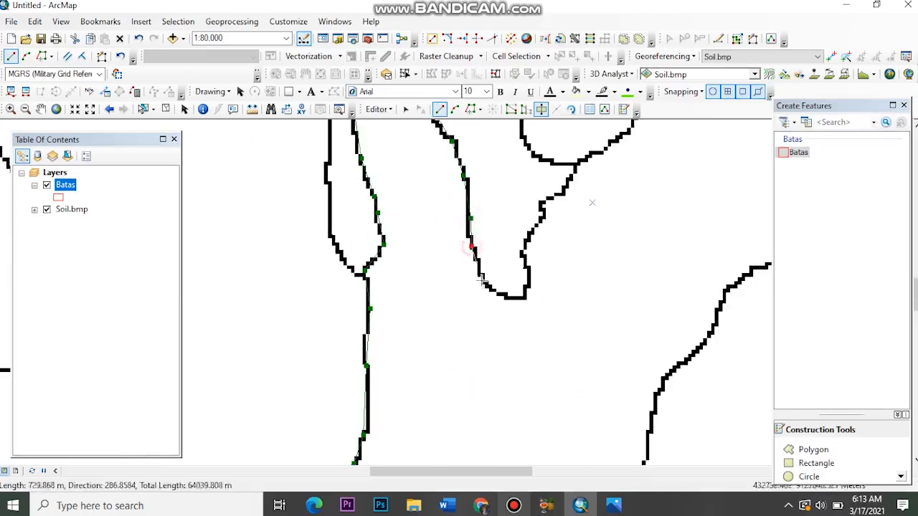
click(582, 166)
Trace the southeastern border of the eastern area 2 and finish the cut line
drag(582, 167, 424, 382)
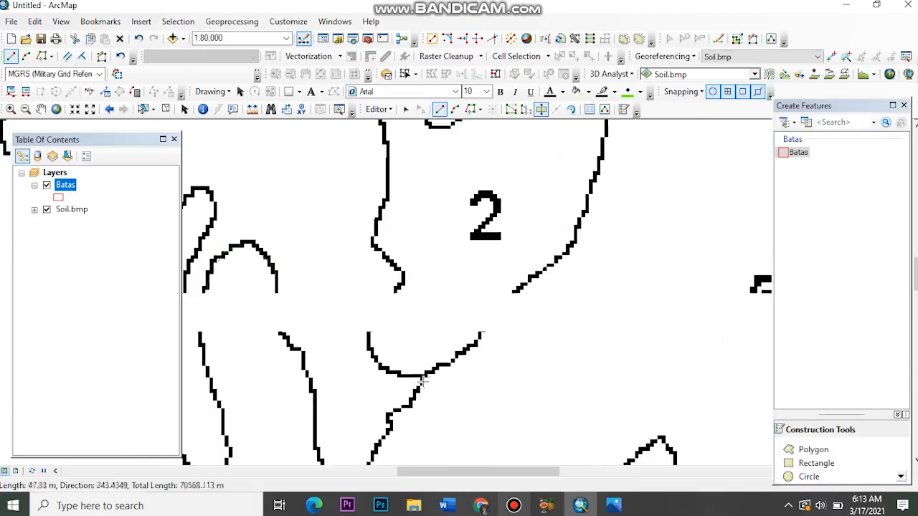
click(459, 355)
click(480, 335)
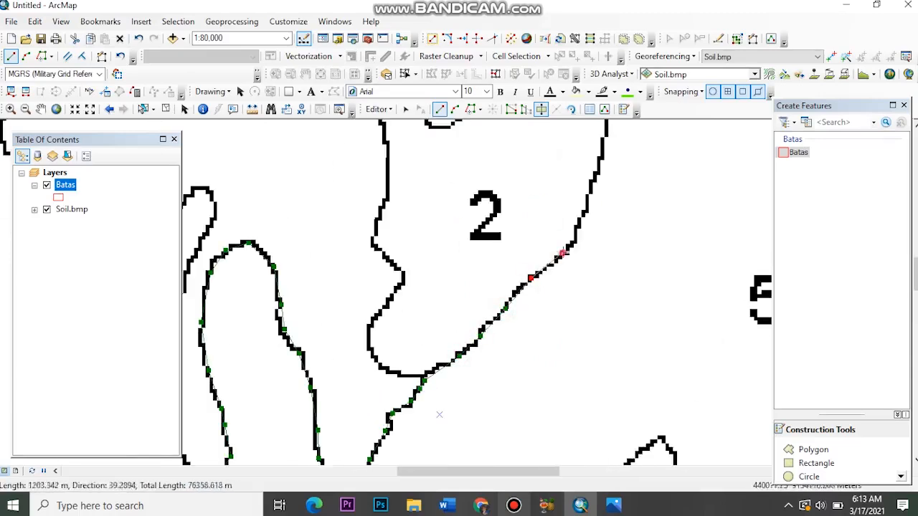
mouse_move(589, 187)
mouse_down()
mouse_move(467, 396)
mouse_move(670, 312)
mouse_up()
click(527, 302)
double_click(576, 299)
Start a cut line below the junction of areas 1, 2 and 3 and trace the border between areas 2 and 3 northward
scroll(503, 382, down, 2)
drag(459, 416, 715, 292)
mouse_move(416, 409)
mouse_down()
mouse_move(579, 326)
mouse_move(524, 250)
mouse_up()
drag(524, 406, 451, 304)
scroll(454, 312, up, 2)
scroll(454, 312, down, 3)
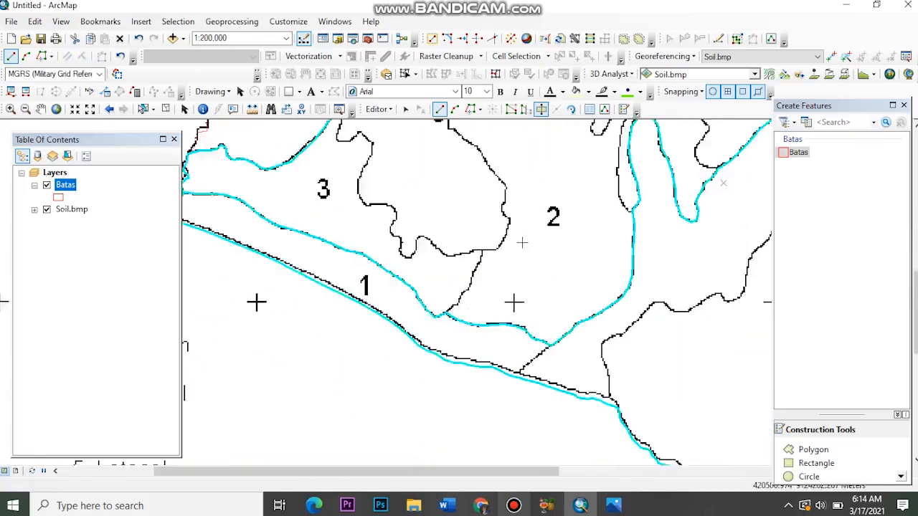
scroll(457, 319, up, 3)
click(410, 324)
click(441, 272)
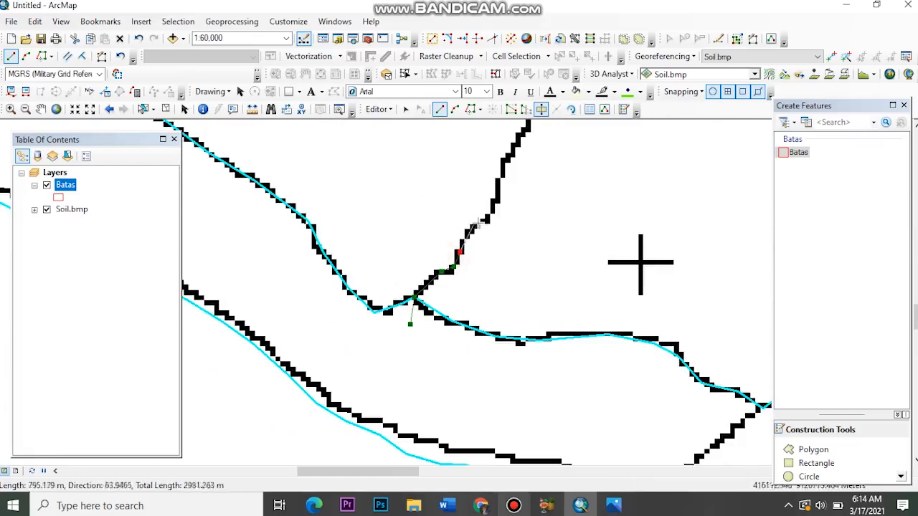
click(478, 224)
click(492, 214)
click(496, 195)
drag(496, 196, 444, 392)
click(445, 376)
click(453, 357)
click(465, 338)
click(478, 324)
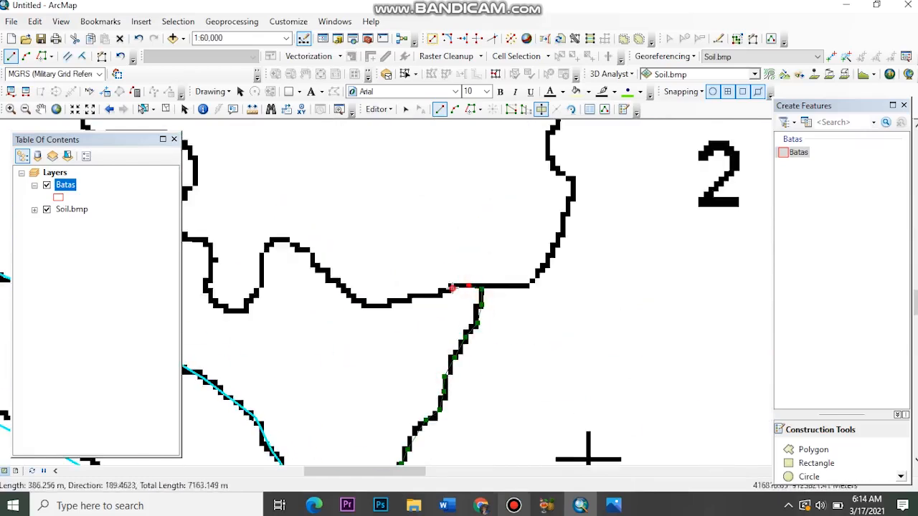
Continue the cut line west from the junction of areas 2, 3 and 6 along area 6's southern border
click(452, 287)
click(439, 294)
click(421, 295)
click(398, 296)
drag(327, 273, 577, 396)
click(565, 378)
click(556, 372)
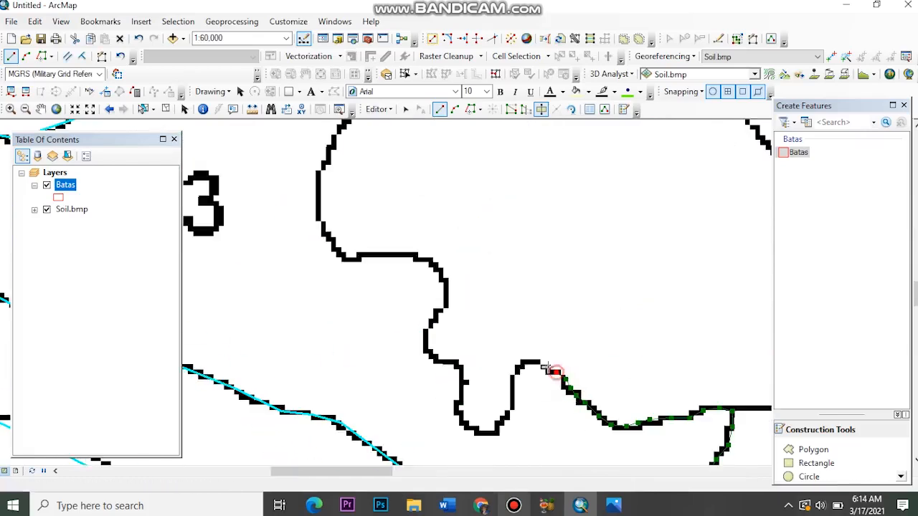
Trace the cut line around the U-shaped notch in the southern border of area 6
click(543, 363)
click(524, 360)
click(512, 378)
click(508, 416)
click(479, 431)
click(466, 428)
click(456, 410)
click(462, 388)
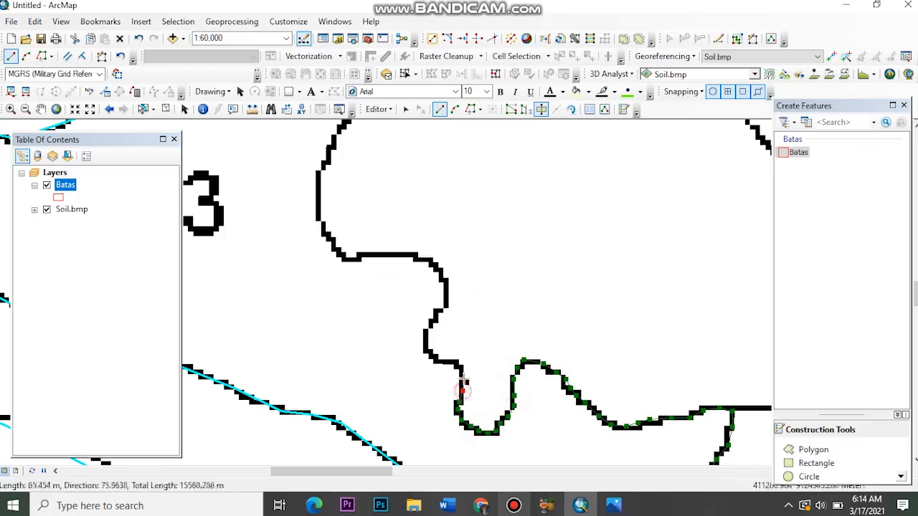
Continue the cut line from the notch up the winding border southeast of the area 3 label
click(427, 337)
click(431, 324)
click(437, 314)
click(444, 308)
drag(448, 305, 516, 413)
click(510, 384)
click(503, 373)
click(491, 369)
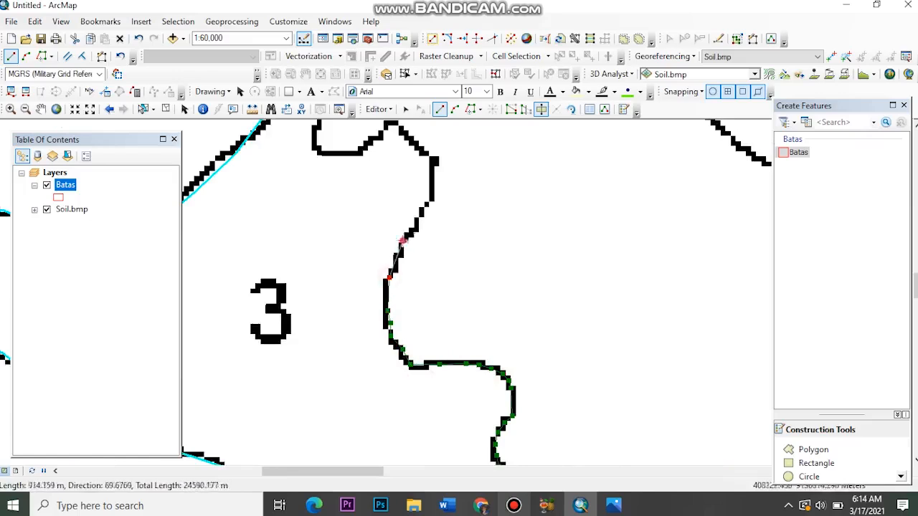
Trace the rest of the border between areas 3 and 6 and finish the cut across area 3's northern border
click(402, 240)
click(413, 228)
click(424, 215)
click(431, 204)
drag(431, 162, 528, 357)
click(530, 355)
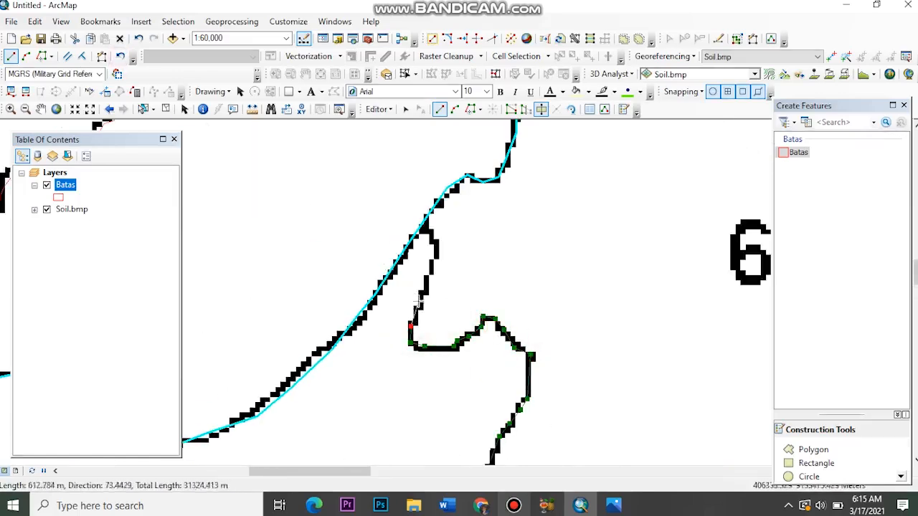
drag(436, 245, 529, 374)
double_click(510, 335)
Start a new cut line at the junction of areas 2, 3 and 6 and trace area 6's southeastern border northward
scroll(631, 357, down, 2)
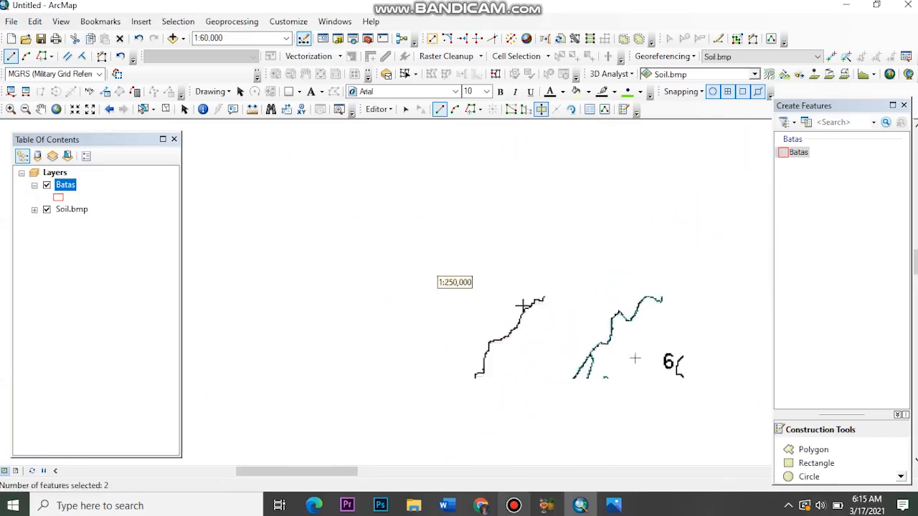
mouse_move(569, 350)
mouse_down()
mouse_move(512, 315)
mouse_move(249, 265)
mouse_up()
drag(401, 377, 470, 365)
scroll(470, 366, up, 1)
scroll(469, 365, up, 3)
click(388, 433)
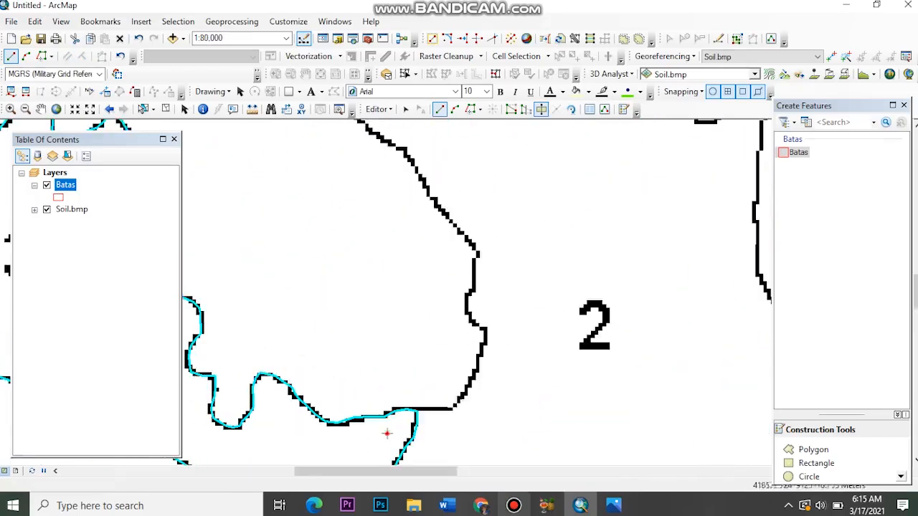
click(416, 412)
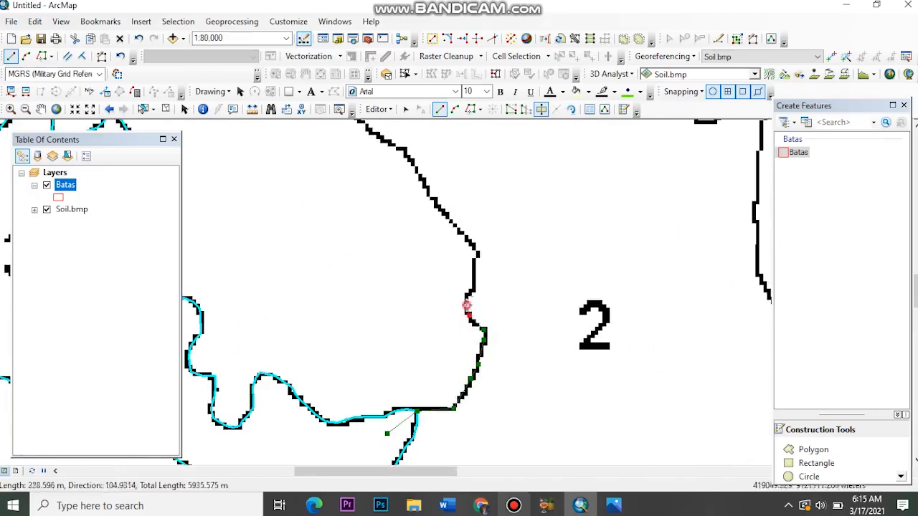
click(473, 287)
click(476, 251)
Continue the cut line northwest between areas 6 and 2 and trace the curve and notch east of the area 6 label
drag(434, 203, 561, 358)
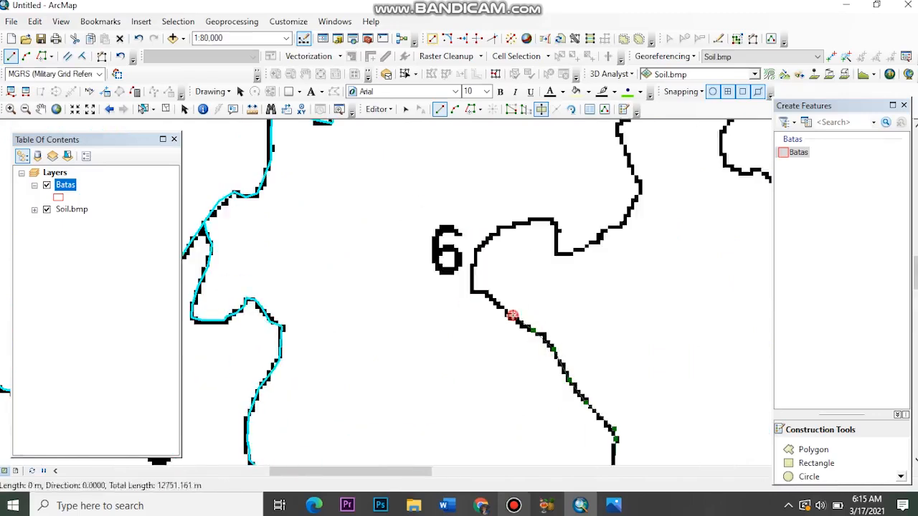
click(479, 246)
click(499, 229)
click(520, 221)
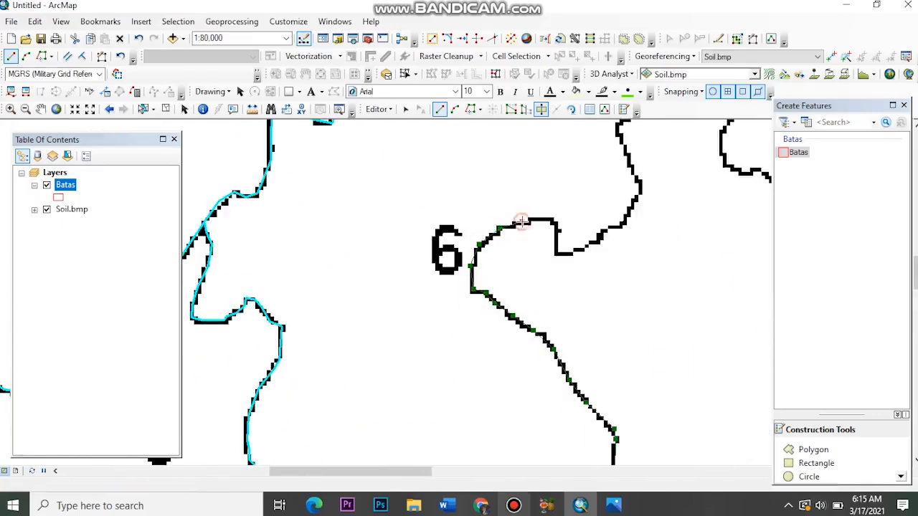
click(559, 253)
click(585, 248)
click(605, 236)
click(614, 224)
click(625, 222)
click(634, 204)
click(641, 190)
Trace the rest of the border between areas 6 and 2 northward and finish the cut at the existing diagonal boundary
drag(631, 208, 505, 388)
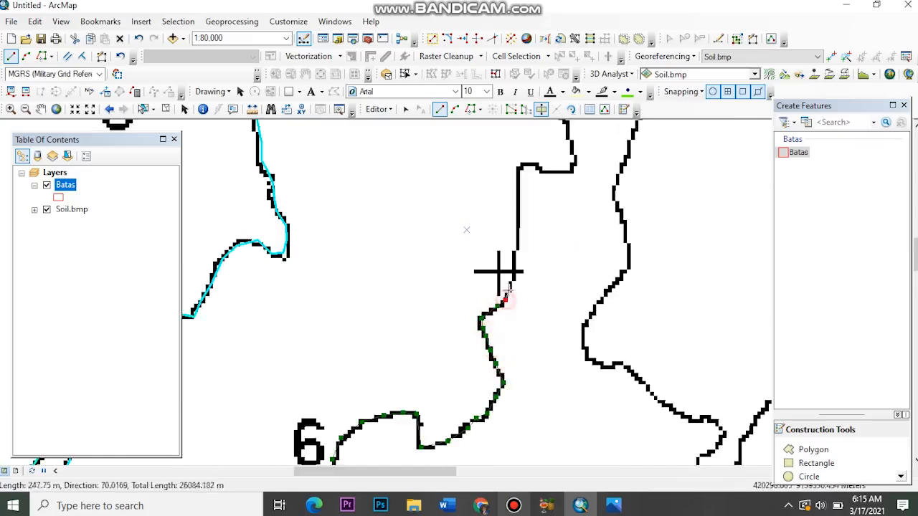
click(515, 252)
drag(495, 266, 443, 410)
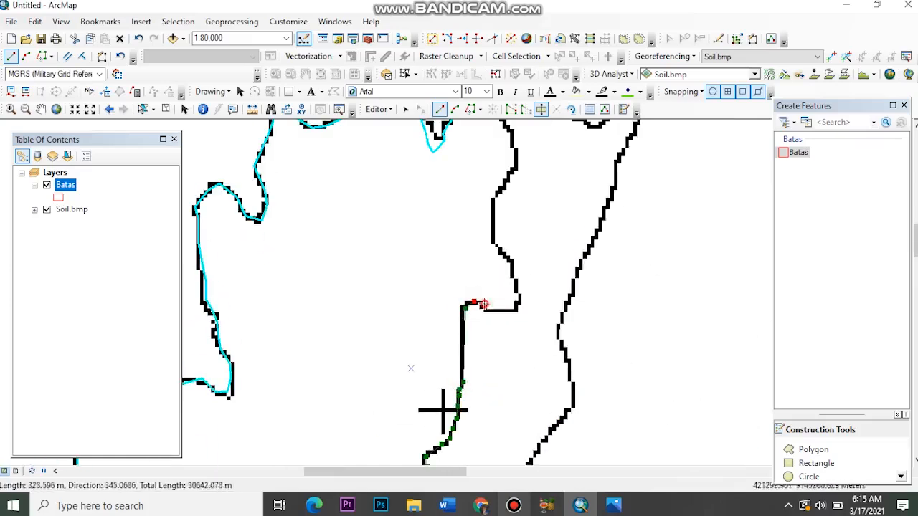
drag(521, 301, 478, 411)
click(473, 406)
click(471, 384)
click(468, 375)
click(464, 365)
click(460, 360)
click(450, 350)
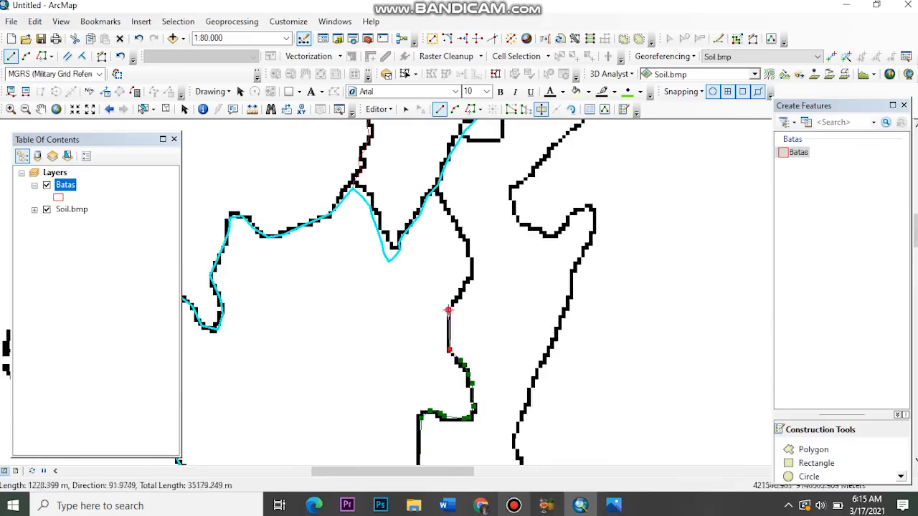
drag(470, 266, 474, 380)
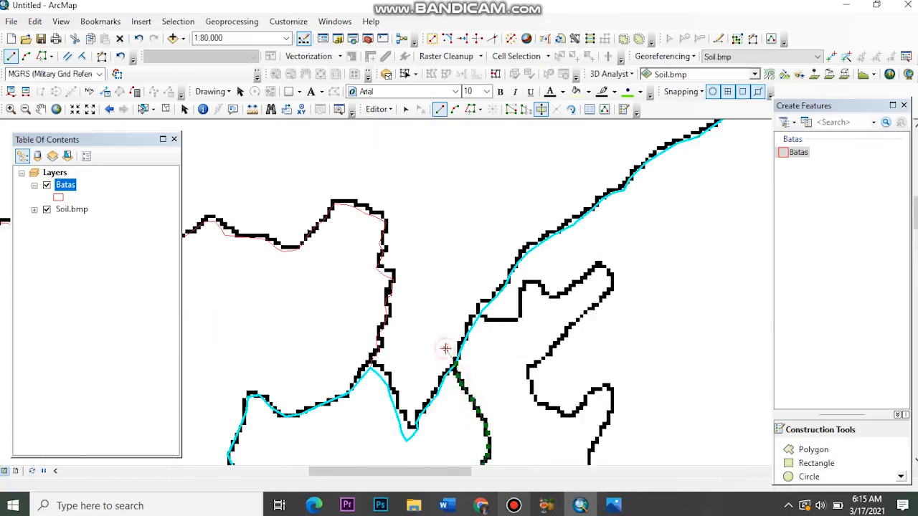
Start another cut line across the diagonal boundary northeast of that junction and trace the first step of area 2's eastern border
scroll(403, 323, up, 2)
scroll(404, 323, up, 1)
click(350, 301)
click(387, 306)
click(401, 300)
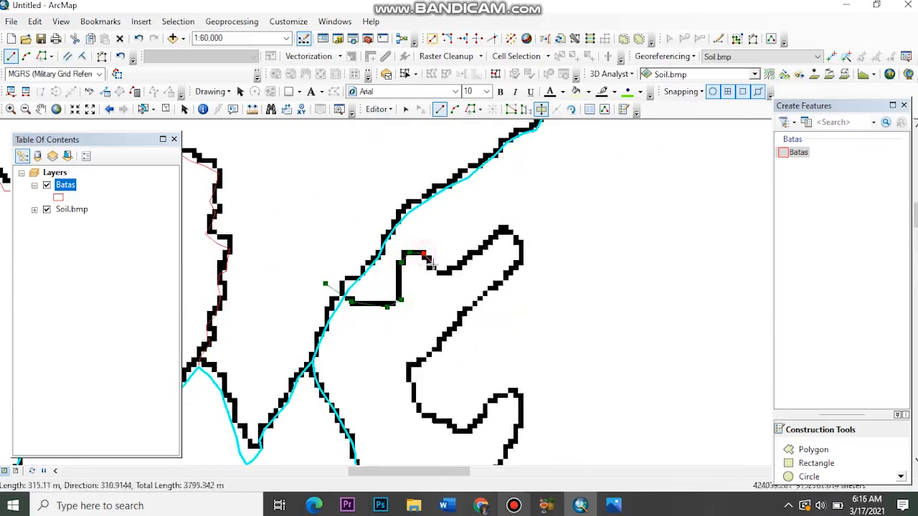
Continue the cut line around the finger-shaped bulge at the northern end of area 2's eastern border
click(472, 256)
click(486, 242)
click(497, 232)
click(505, 228)
click(520, 241)
click(522, 252)
click(515, 267)
click(499, 284)
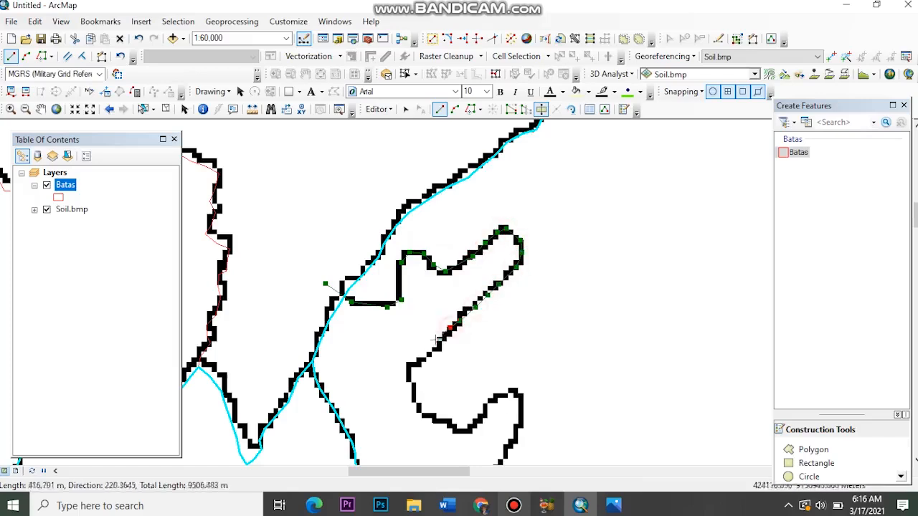
Trace the cut line around the lower bay and hook and start down the long southward border
click(432, 420)
click(443, 422)
click(456, 428)
click(479, 421)
drag(478, 385, 416, 187)
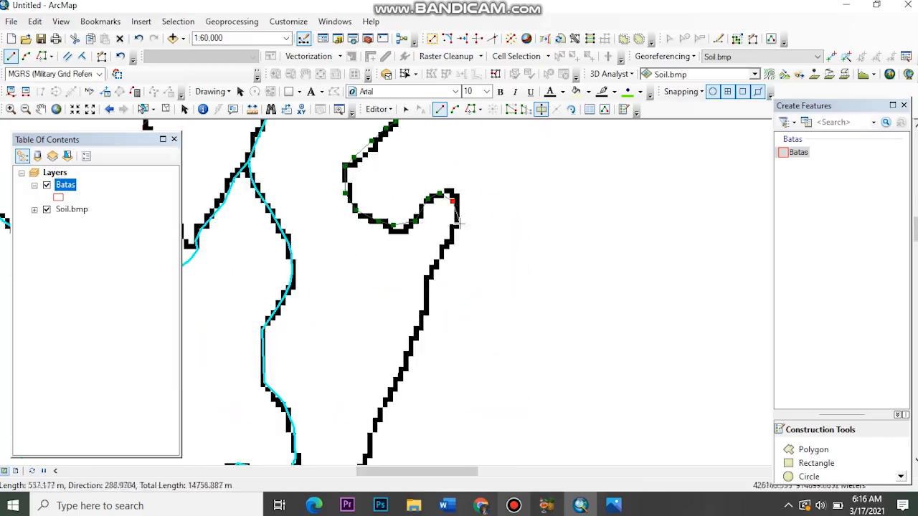
click(426, 308)
click(421, 328)
click(412, 345)
Continue the cut line down area 2's eastern border past the narrow bend, undoing and replacing the misplaced vertices
drag(411, 351, 506, 171)
click(466, 256)
click(449, 309)
click(446, 326)
click(447, 356)
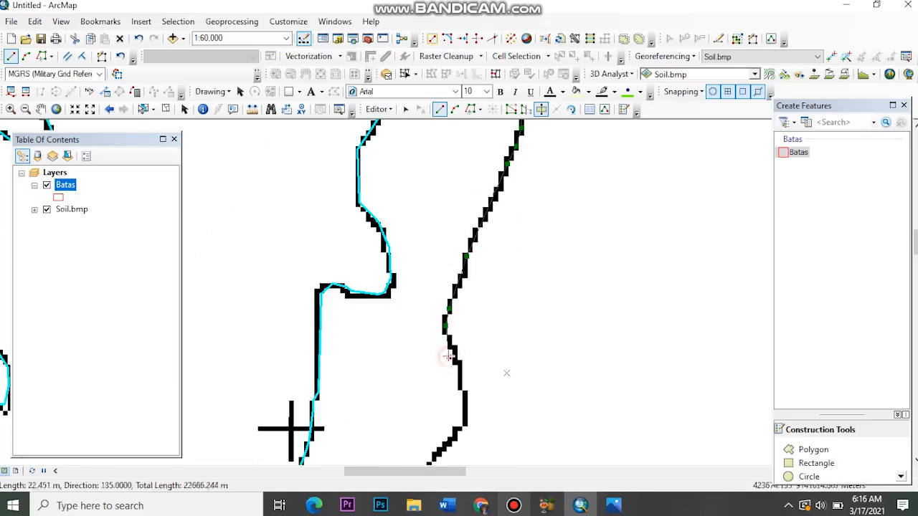
click(457, 386)
drag(421, 282, 377, 198)
click(121, 57)
click(120, 57)
click(416, 284)
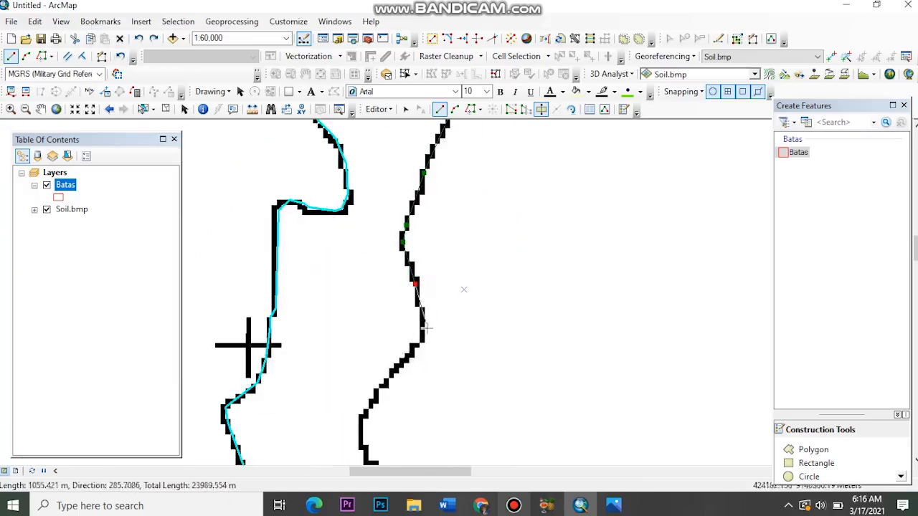
Trace the cut line around the eastward bulge and down its southwestern slope to the next bend
click(426, 328)
click(410, 357)
click(394, 376)
drag(420, 366, 524, 182)
click(470, 227)
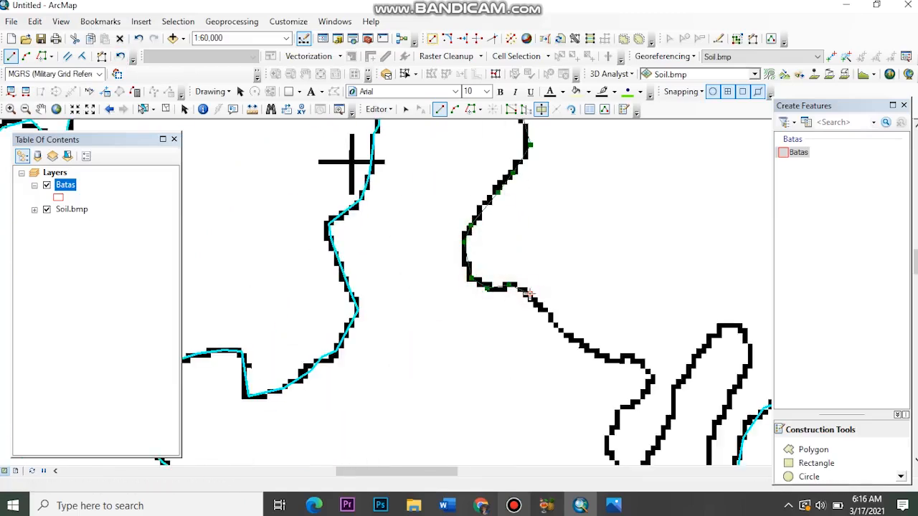
Continue the cut line southeast along the border and around the U-shaped loop
scroll(529, 294, down, 3)
drag(548, 325, 497, 315)
scroll(499, 300, up, 3)
click(425, 248)
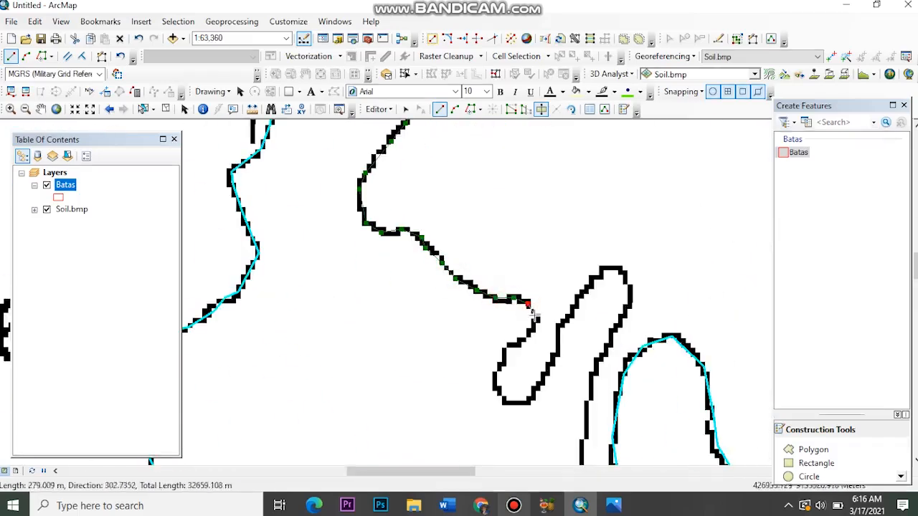
click(541, 388)
click(545, 373)
click(552, 355)
click(556, 342)
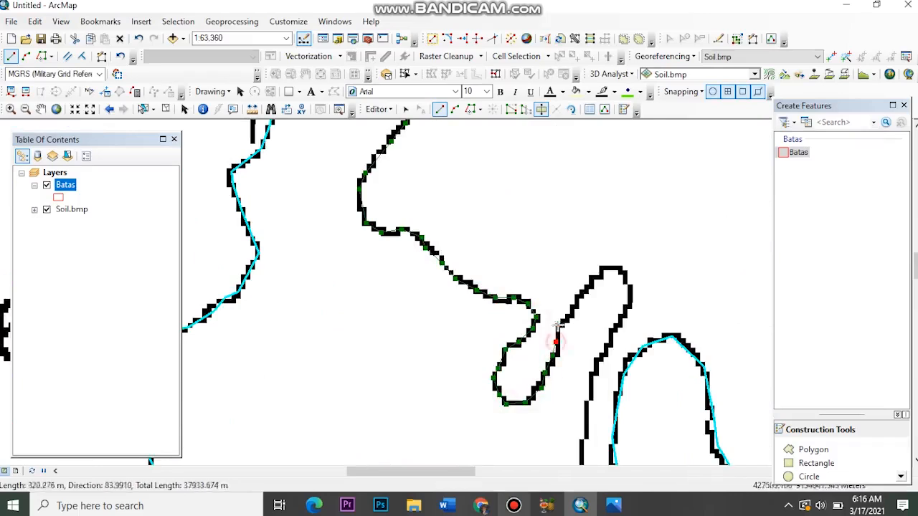
Trace the cut line around the narrow finger beside the loop and down its long eastern side
click(594, 374)
click(591, 392)
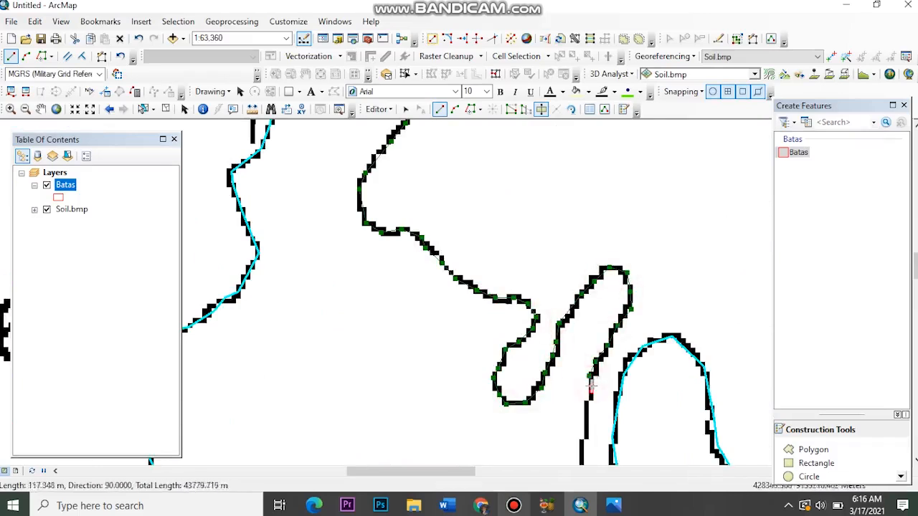
drag(593, 391, 555, 216)
click(547, 275)
click(542, 329)
click(544, 367)
Trace the last stretch of area 2's eastern border and finish the cut across the existing boundary northeast of the area 2 label
drag(545, 383, 522, 280)
click(520, 307)
click(529, 339)
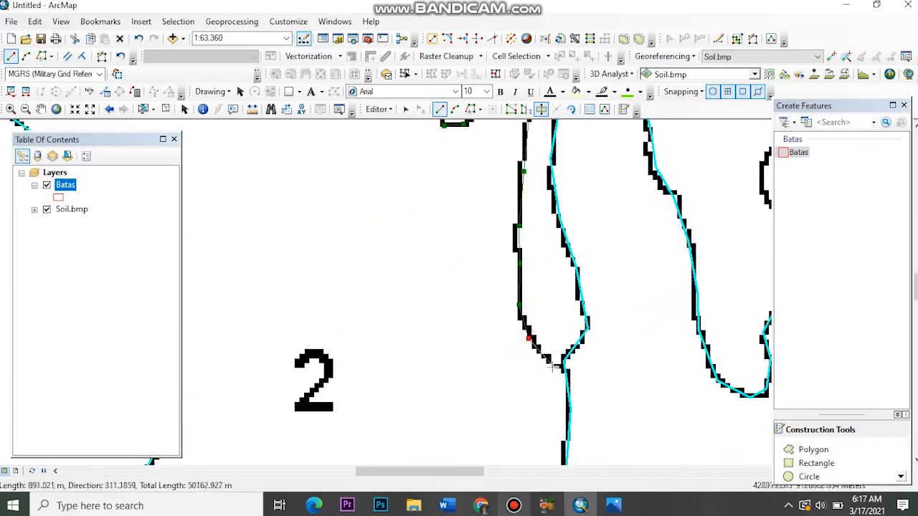
click(552, 367)
click(600, 385)
double_click(599, 386)
scroll(603, 374, up, 5)
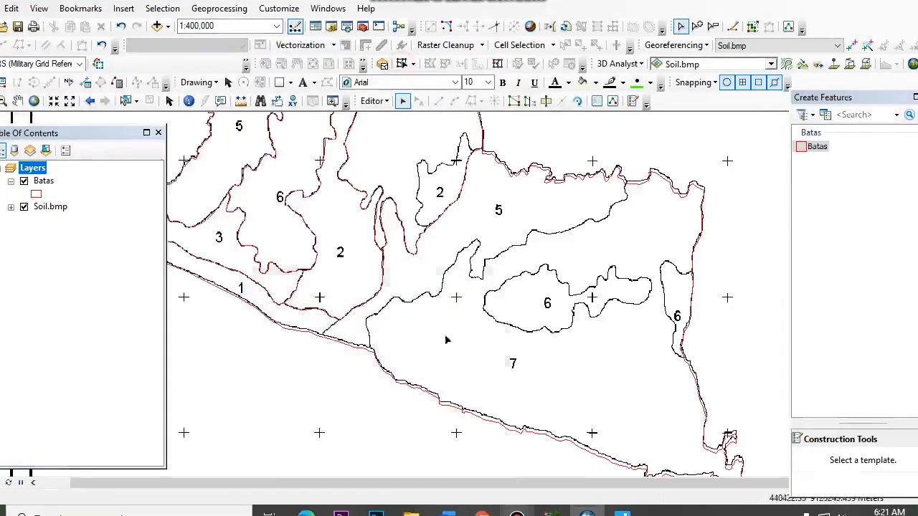
scroll(348, 369, down, 2)
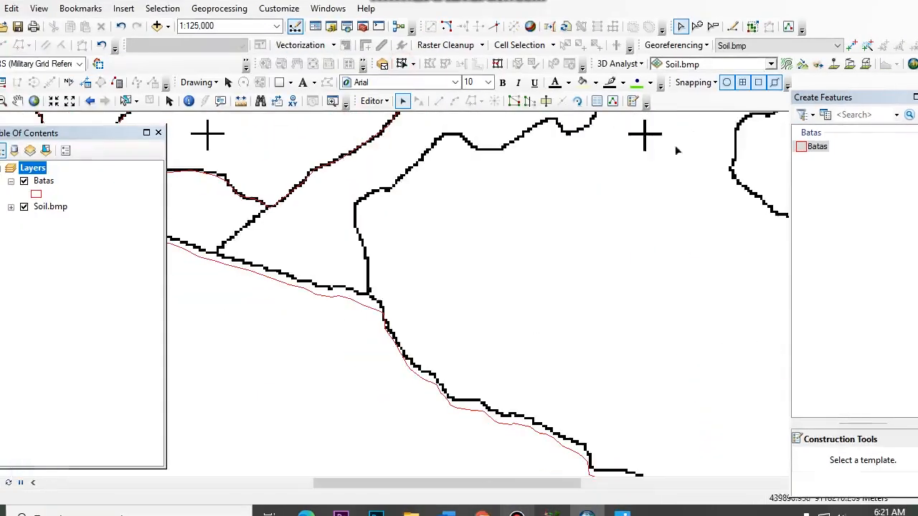
click(816, 147)
click(333, 330)
click(362, 305)
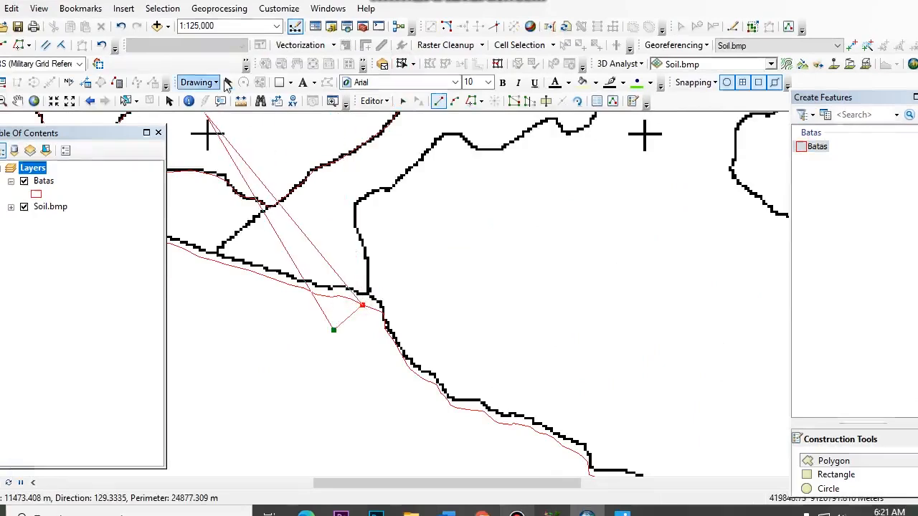
click(102, 46)
click(546, 101)
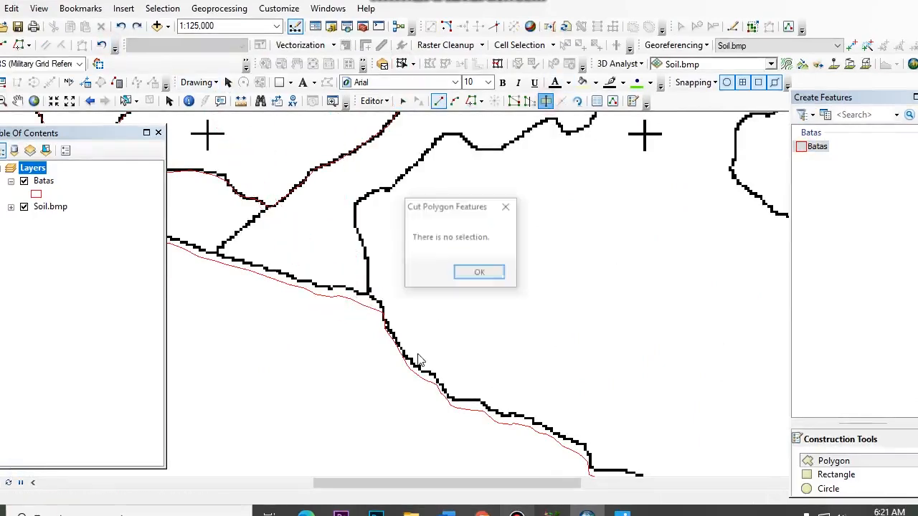
click(506, 208)
Select the polygon with FID 0 in the Batas attribute table, close the table and return to the southern coast
right_click(36, 182)
click(100, 225)
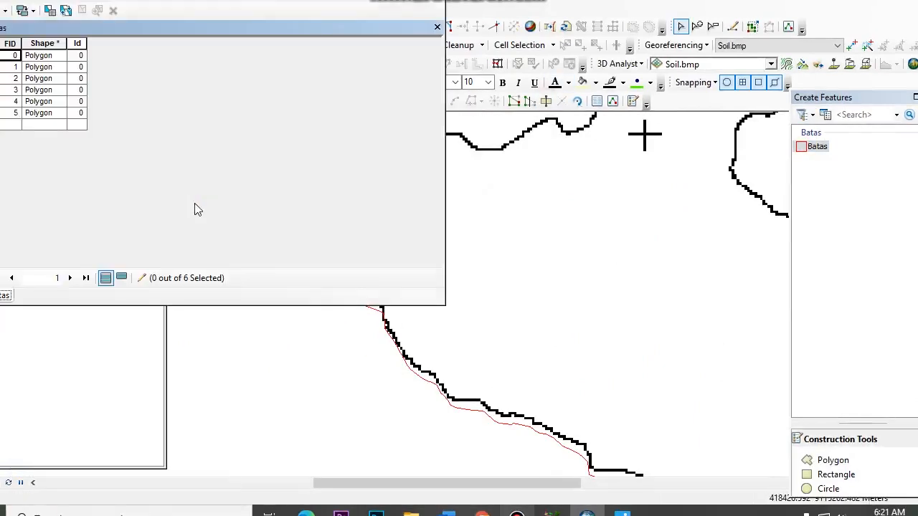
click(1, 102)
click(1, 91)
click(1, 79)
click(1, 67)
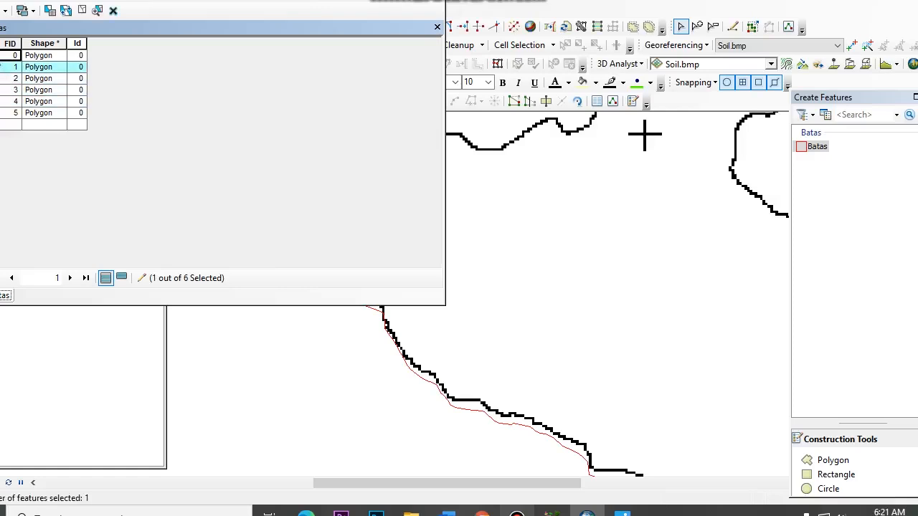
click(2, 56)
click(441, 2)
scroll(554, 208, down, 2)
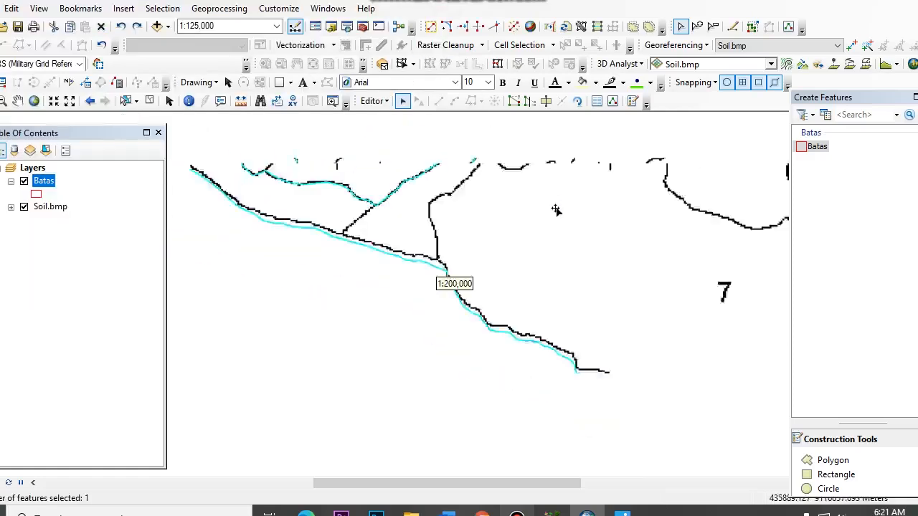
drag(641, 149, 590, 222)
scroll(445, 301, up, 2)
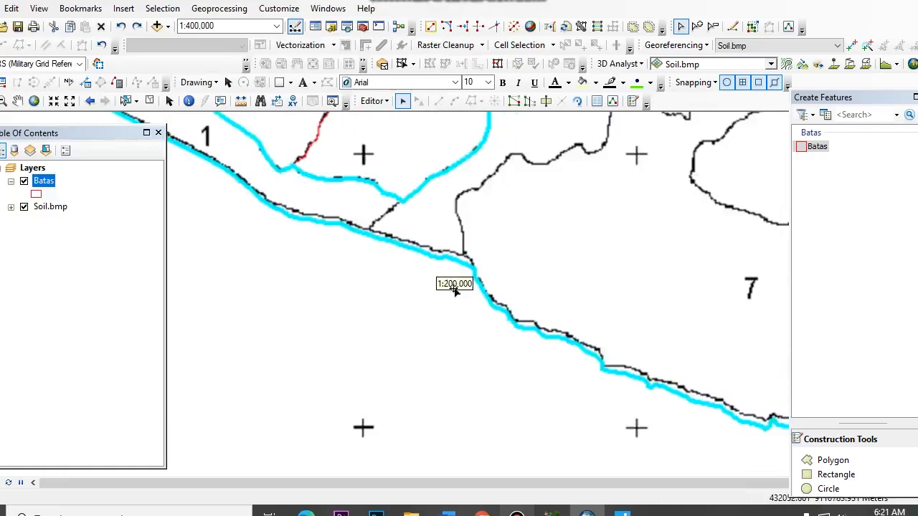
click(808, 151)
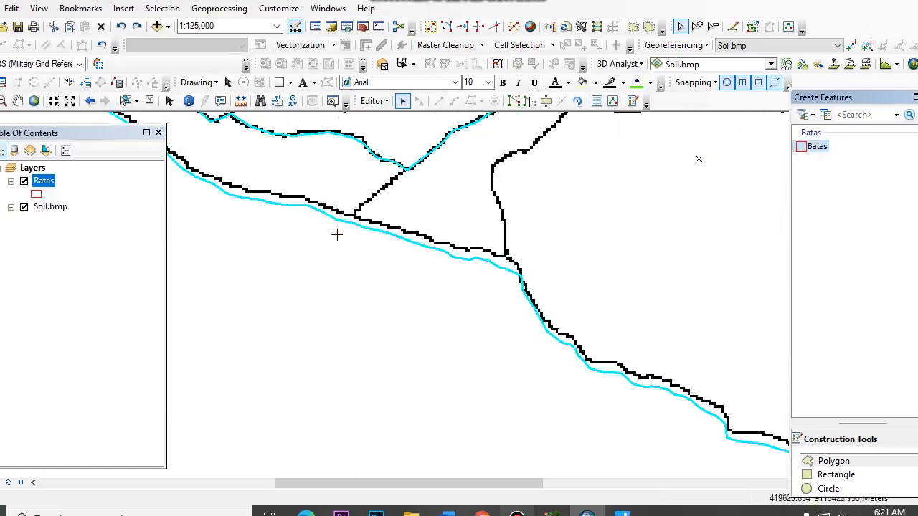
click(337, 234)
click(353, 224)
click(101, 43)
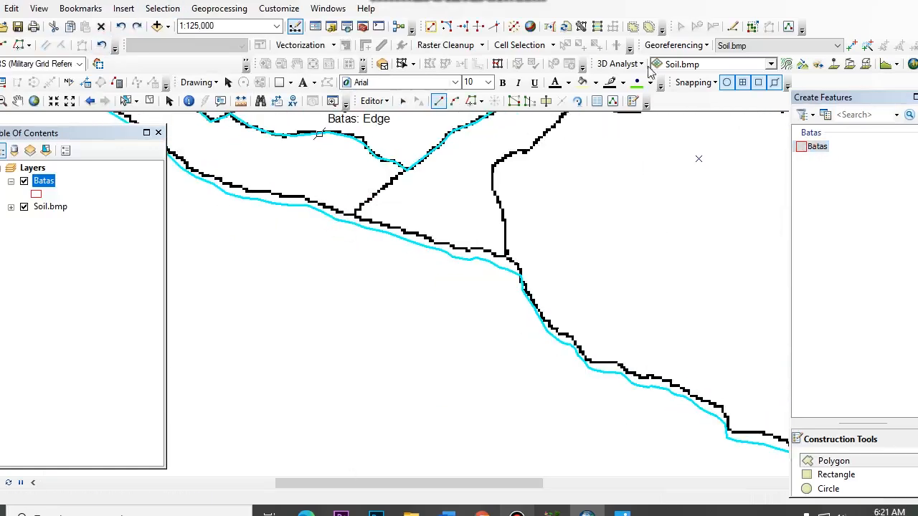
Cut the selected Batas polygon along the short border running northeast from the coast to the existing boundary junction
click(546, 101)
click(343, 238)
click(353, 224)
click(357, 208)
click(373, 197)
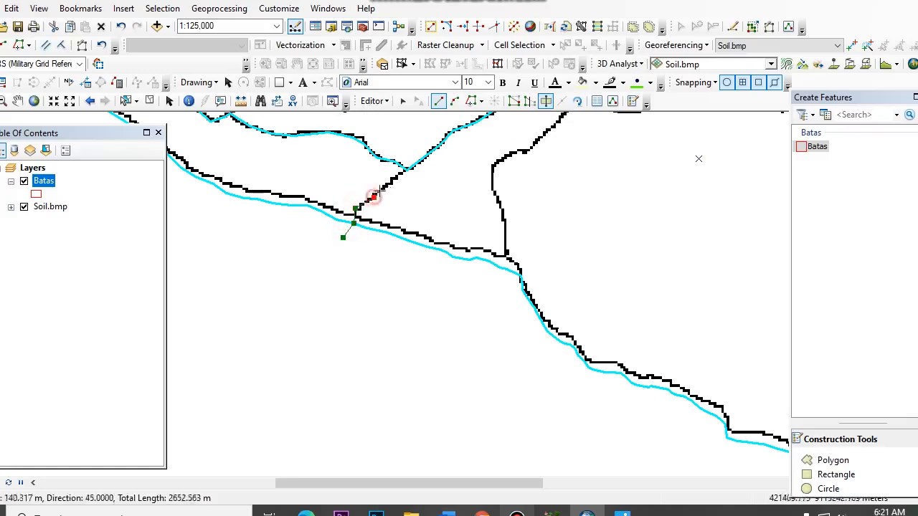
click(393, 180)
click(408, 170)
double_click(409, 150)
Start a cut line outside the coast at area 7's western corner and trace its border northward
click(498, 288)
click(500, 267)
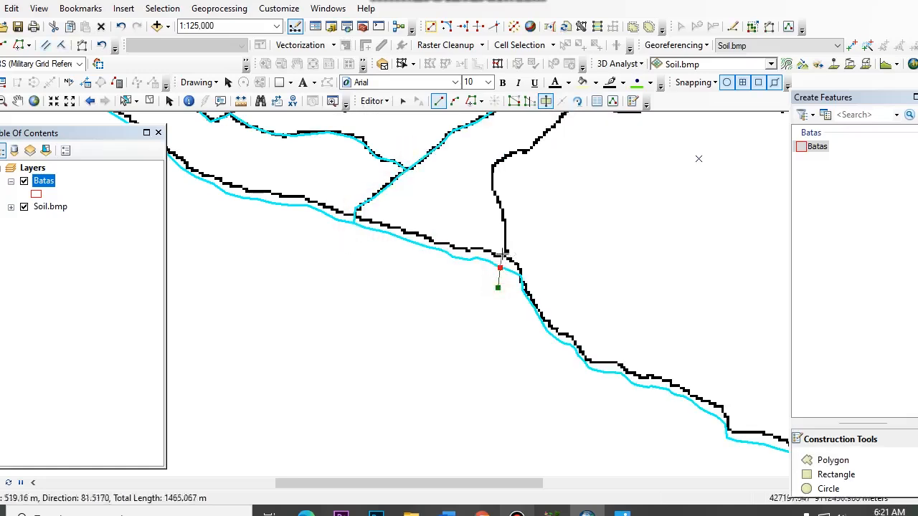
click(504, 253)
click(505, 239)
click(504, 222)
click(500, 210)
click(495, 194)
click(493, 183)
Continue the cut line northeast along the border between areas 5 and 7, undoing and replacing a misplaced vertex
drag(530, 148, 340, 370)
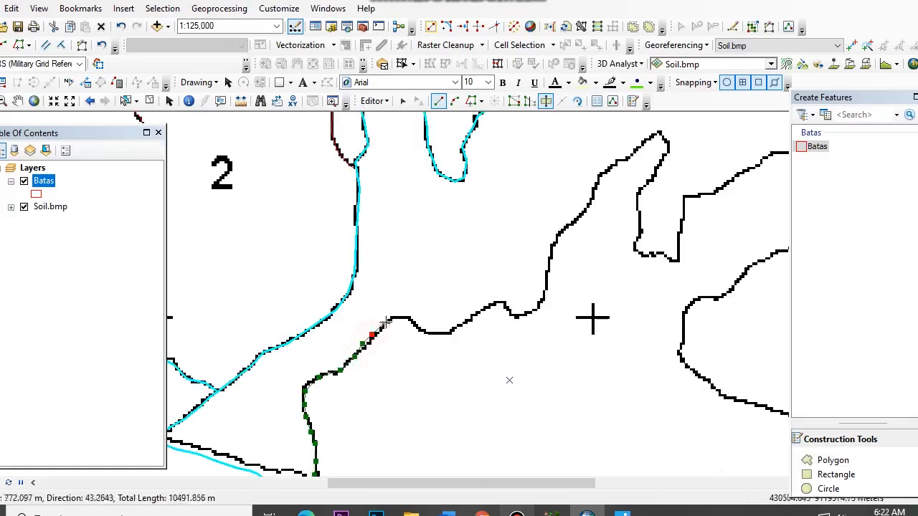
click(433, 335)
click(452, 332)
click(470, 322)
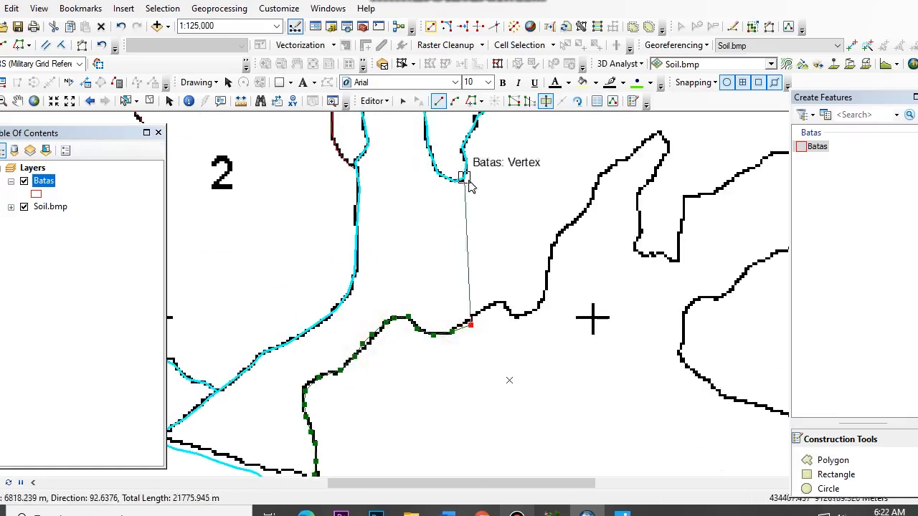
click(102, 45)
click(471, 319)
click(487, 308)
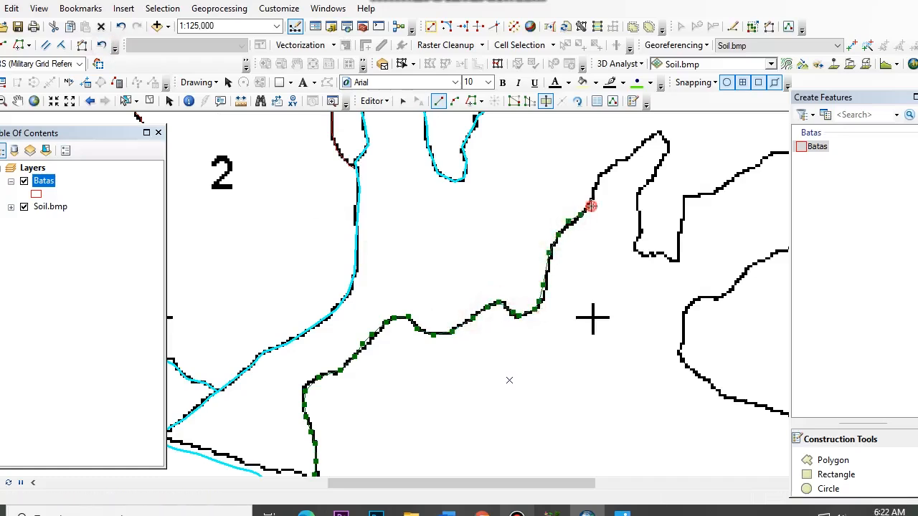
Continue the cut line around the narrow northern spur of area 7 and northeast along its border with area 5
drag(591, 206, 313, 360)
click(336, 316)
click(348, 312)
click(357, 306)
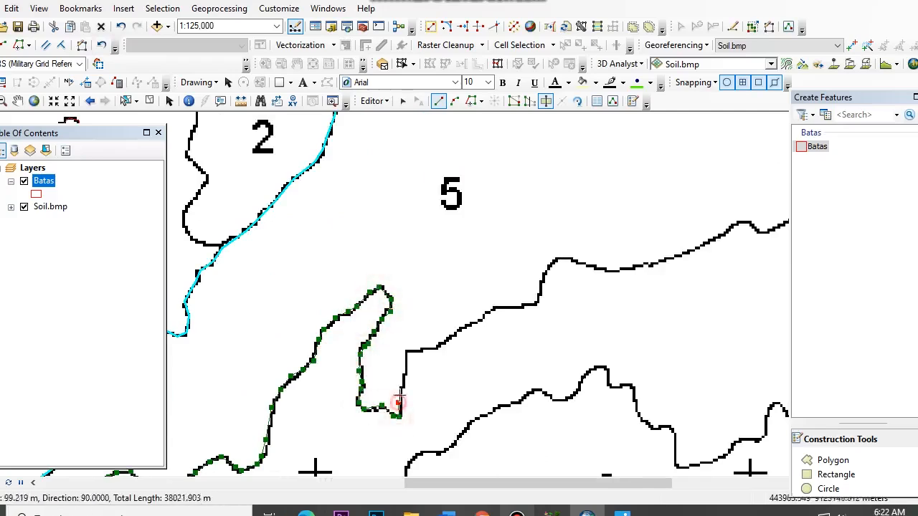
click(457, 331)
click(466, 325)
click(475, 319)
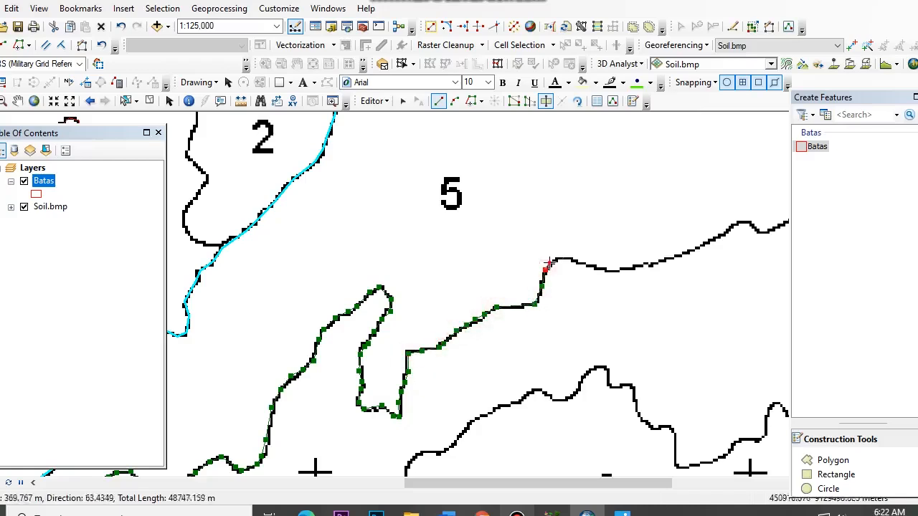
Trace the rest of the border between areas 5 and 7 northeast and finish the cut beyond the northern boundary
drag(680, 253, 392, 265)
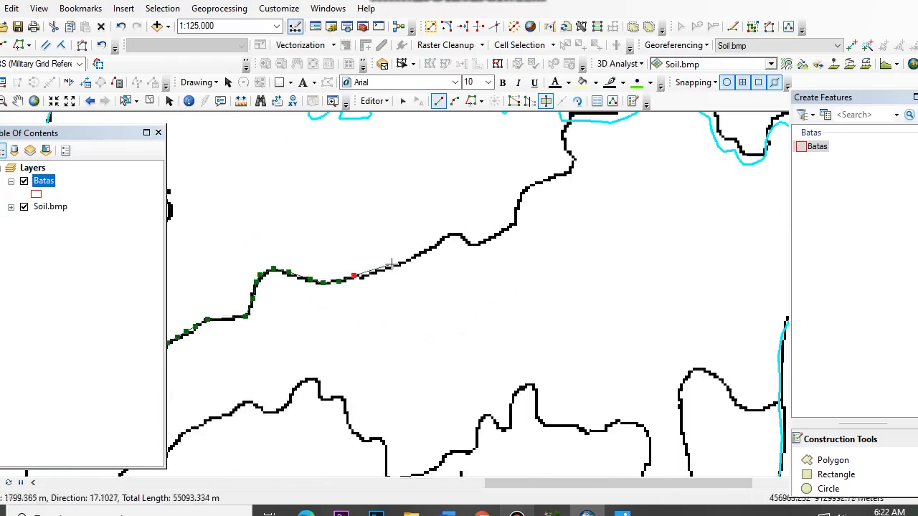
click(414, 259)
click(425, 253)
click(435, 247)
click(448, 236)
click(460, 237)
click(470, 244)
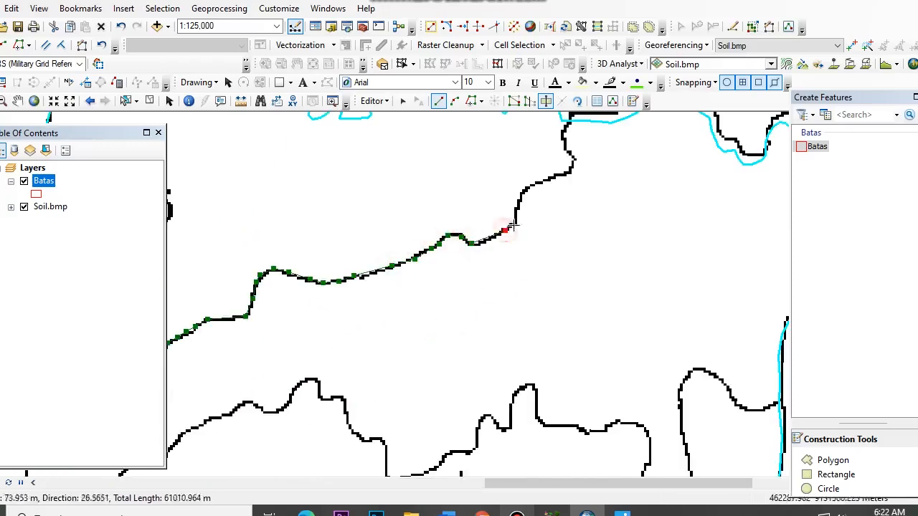
drag(558, 170, 452, 326)
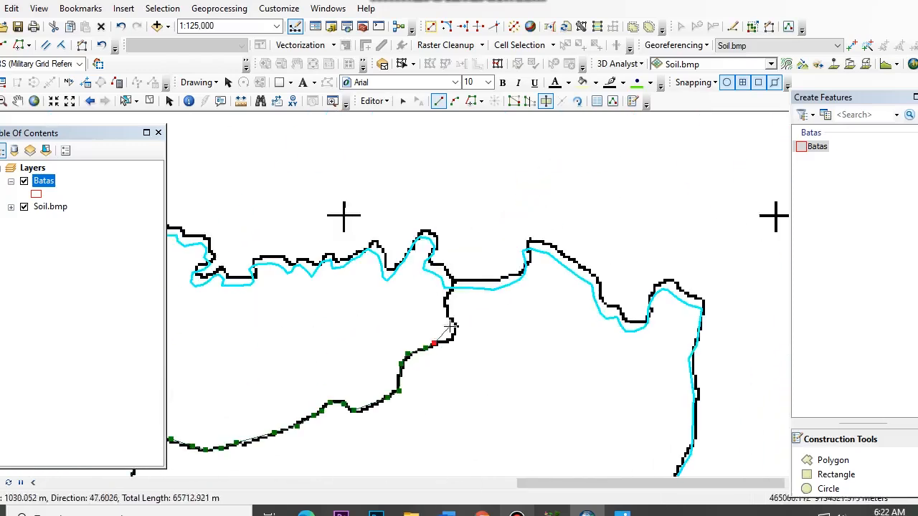
double_click(462, 261)
Start a cut line outside the eastern boundary at the southern tip of the eastern area 6 and trace its lower border
scroll(475, 388, down, 4)
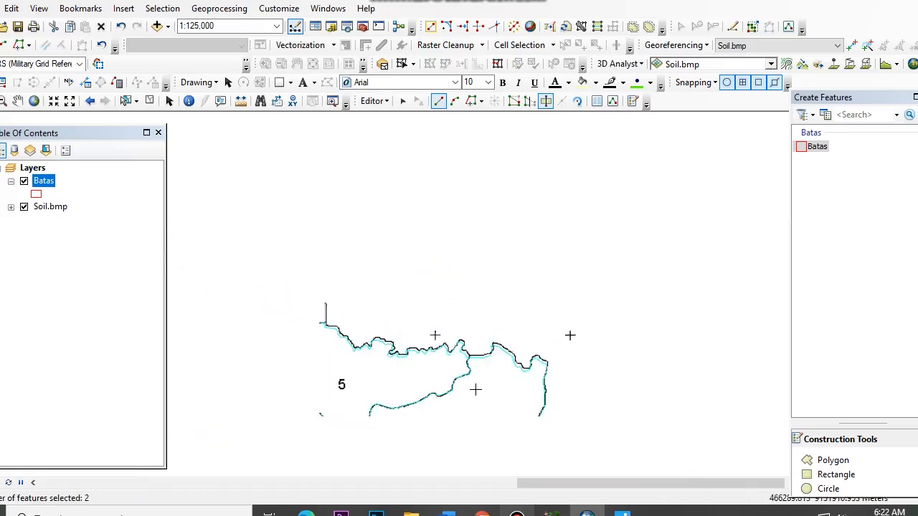
drag(418, 433, 473, 189)
drag(595, 275, 527, 295)
scroll(527, 295, up, 1)
scroll(527, 295, up, 5)
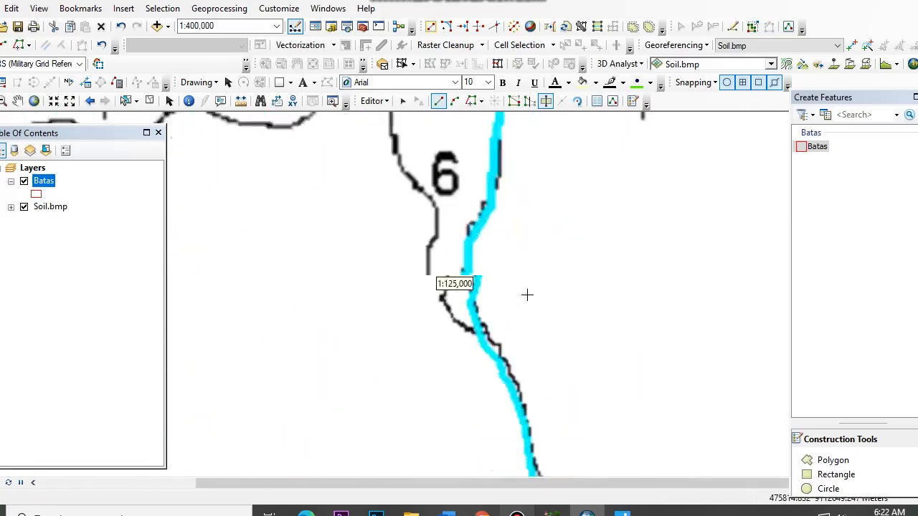
click(486, 337)
click(425, 338)
click(416, 331)
click(407, 318)
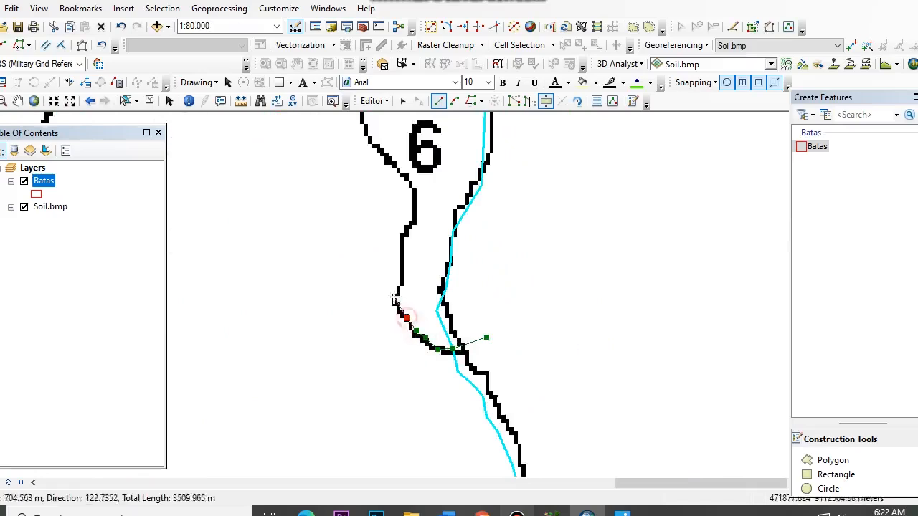
click(393, 296)
click(399, 282)
click(403, 269)
Continue the cut line northward along the western border of the eastern area 6
drag(414, 204, 527, 387)
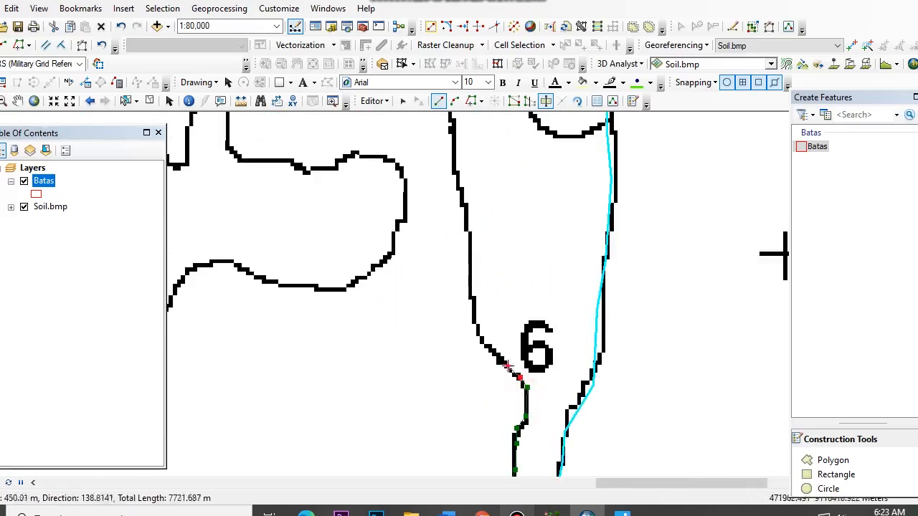
click(508, 366)
click(497, 356)
click(487, 345)
click(482, 335)
drag(469, 280, 436, 421)
click(434, 421)
click(436, 368)
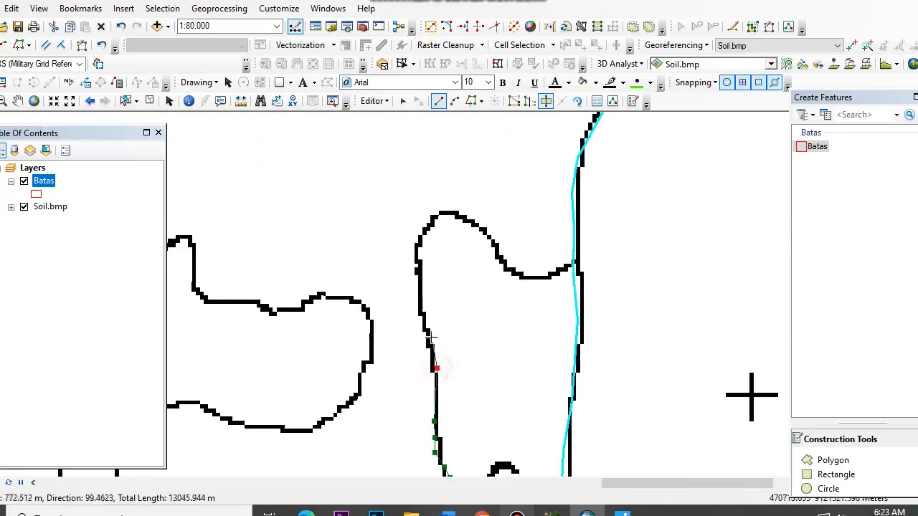
Trace around the rounded northern end of the eastern area 6 and finish the cut outside the eastern boundary
click(430, 334)
click(422, 319)
click(418, 289)
click(419, 268)
click(416, 249)
click(427, 230)
click(444, 212)
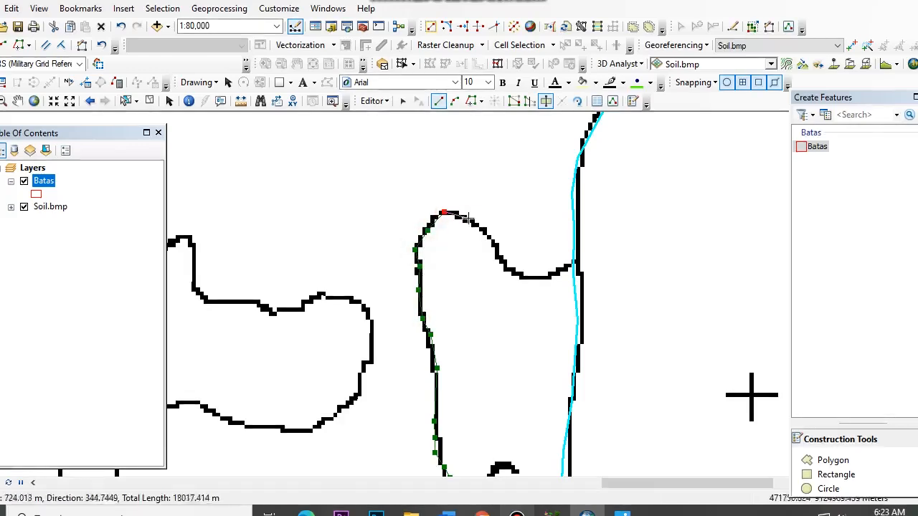
double_click(587, 253)
Start a cut line at the eastern area 6 and trace the enclosed area 6's northern border westward, undoing a misplaced vertex
scroll(510, 319, down, 2)
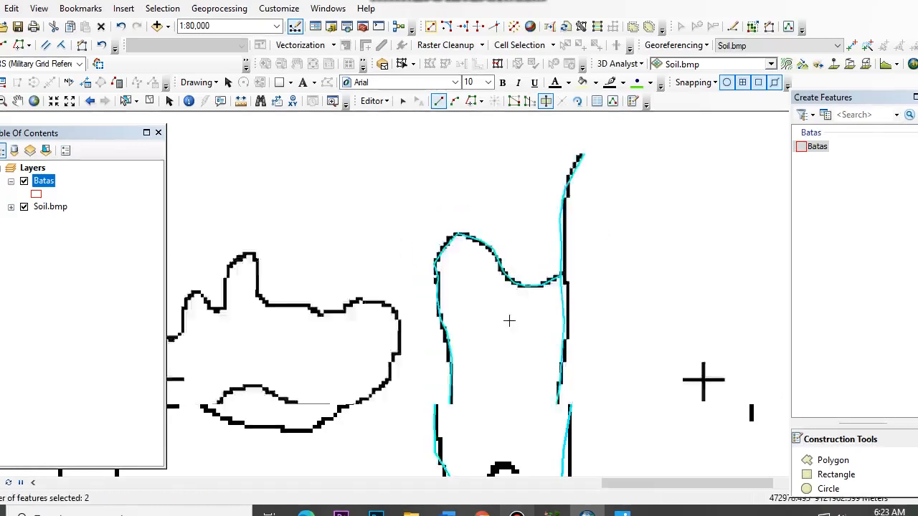
mouse_move(311, 385)
mouse_down()
mouse_move(543, 307)
mouse_move(648, 293)
mouse_up()
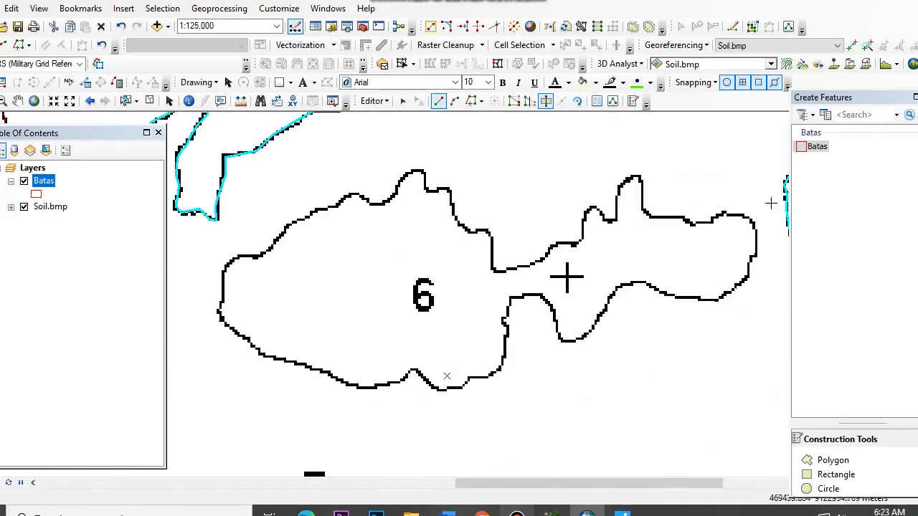
click(726, 213)
click(707, 221)
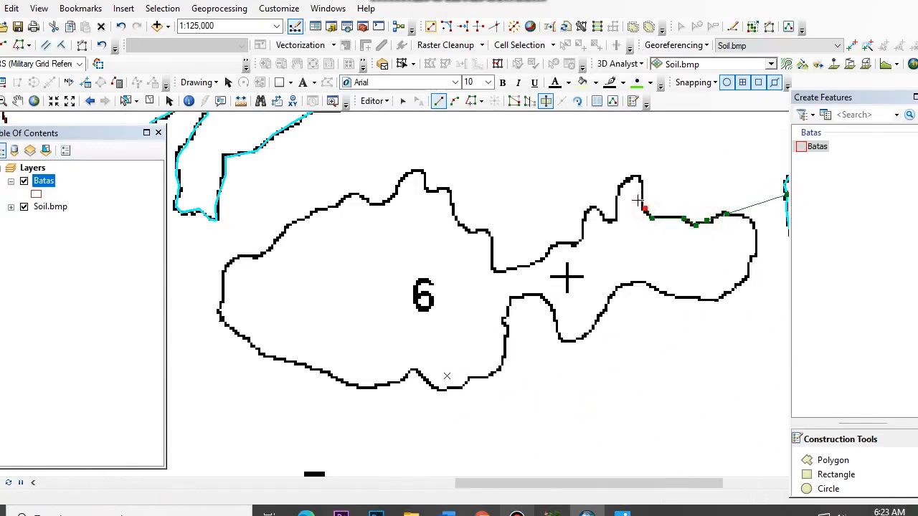
click(614, 195)
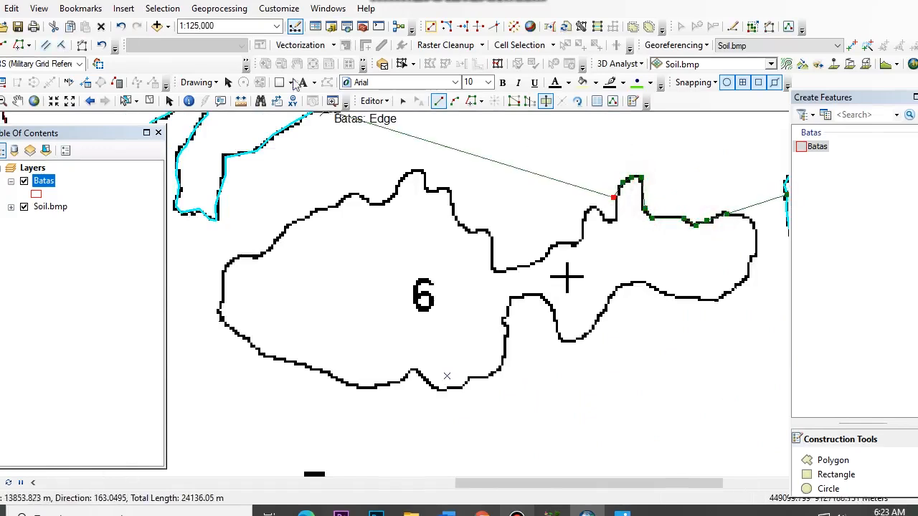
click(104, 49)
click(588, 215)
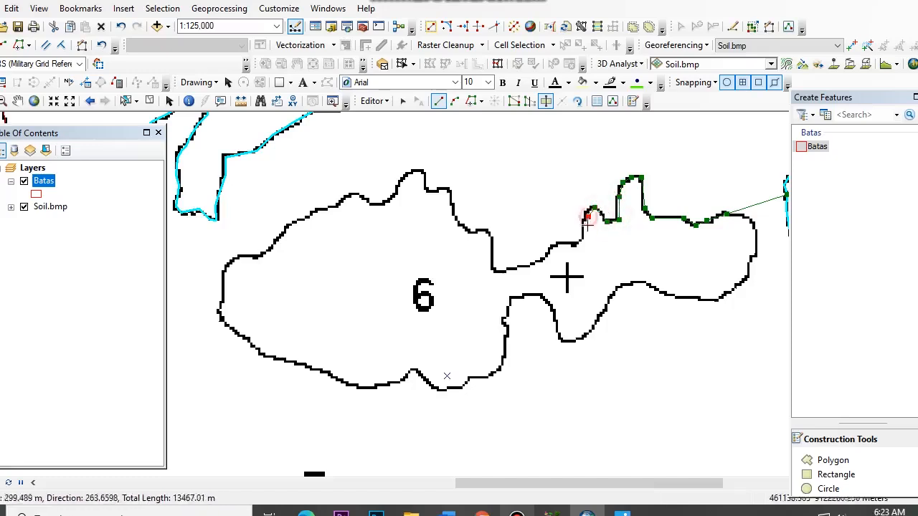
click(545, 255)
click(539, 261)
click(525, 265)
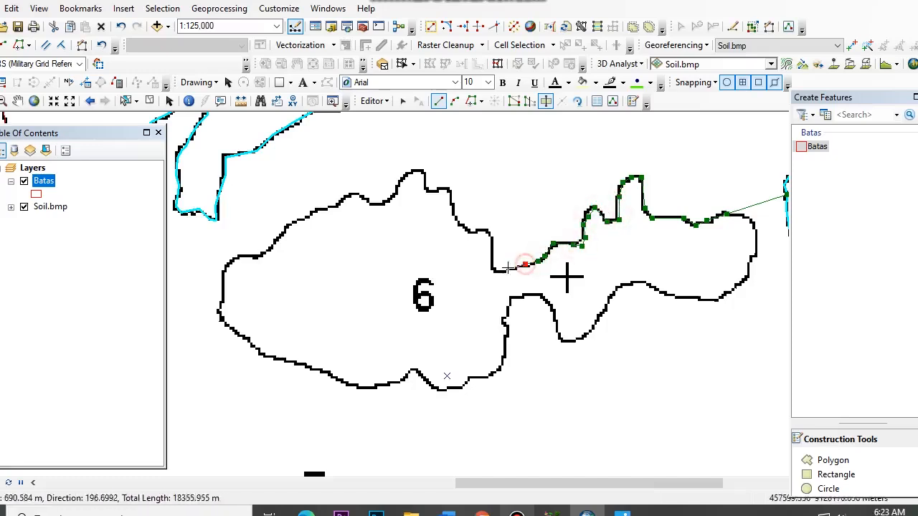
Continue the cut line from the narrow neck of the enclosed area 6 northwest over its highest peak
click(508, 268)
click(500, 271)
click(489, 230)
click(478, 230)
click(469, 232)
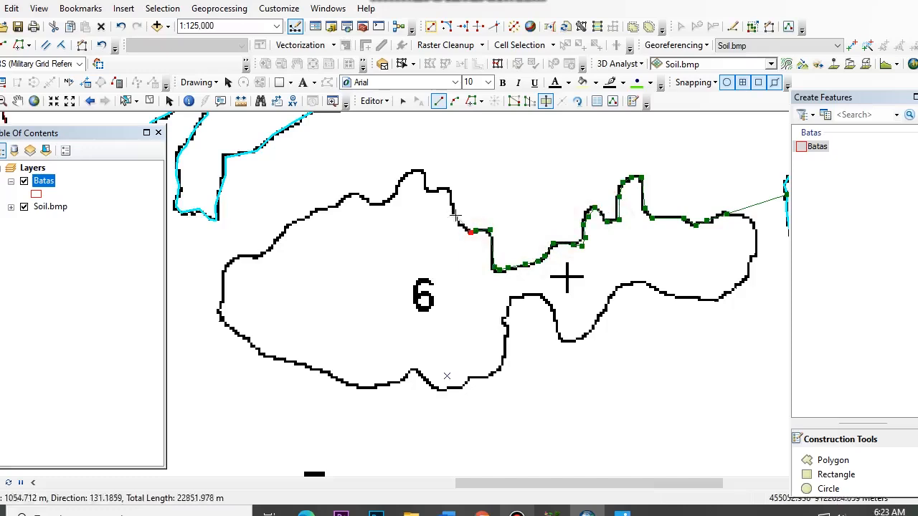
click(422, 173)
click(407, 176)
click(398, 185)
Trace the northwestern border of the enclosed area 6 down to its western end
click(378, 203)
click(367, 201)
click(356, 195)
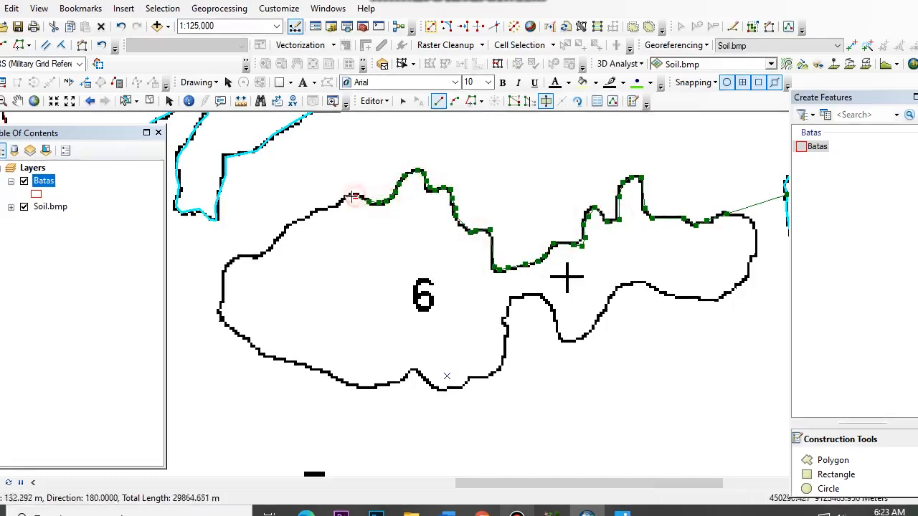
click(331, 206)
click(322, 209)
click(313, 212)
click(304, 218)
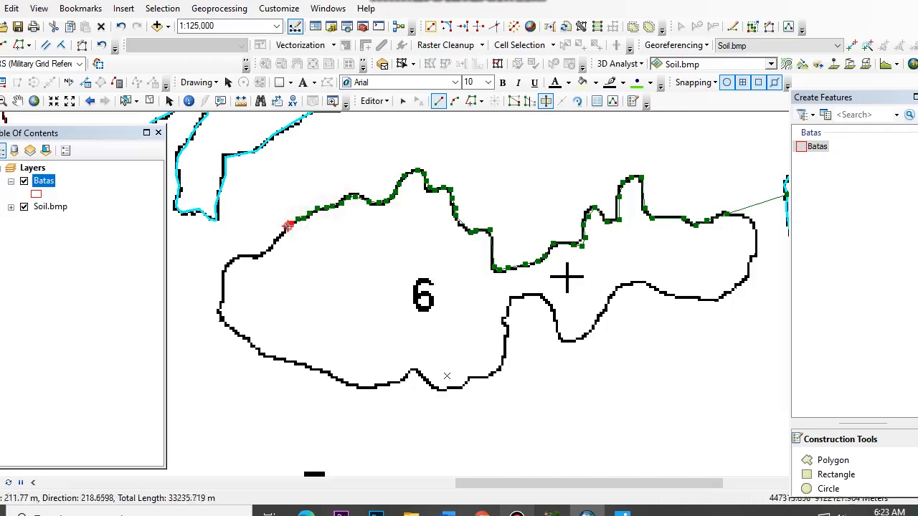
click(225, 267)
click(222, 280)
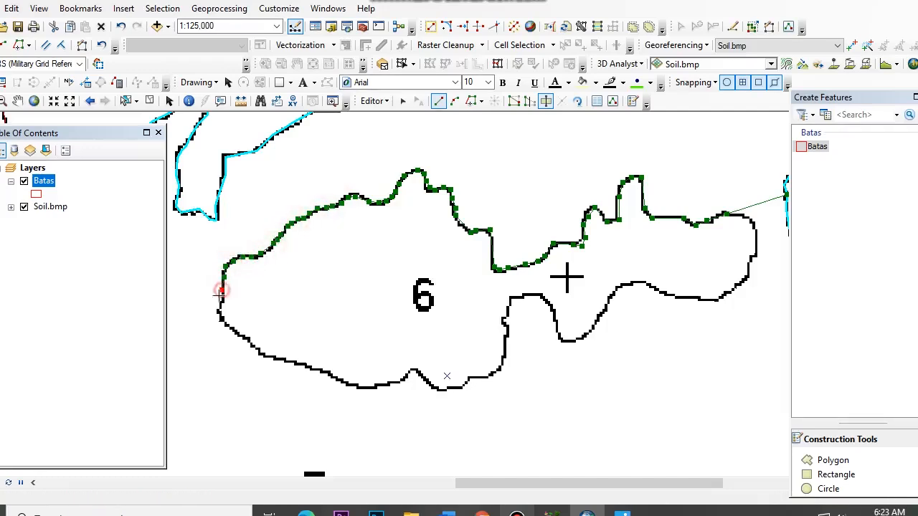
Trace around the western end of the enclosed area 6 and along its southern border to the neck's southern side
click(222, 293)
click(221, 307)
click(253, 347)
click(275, 356)
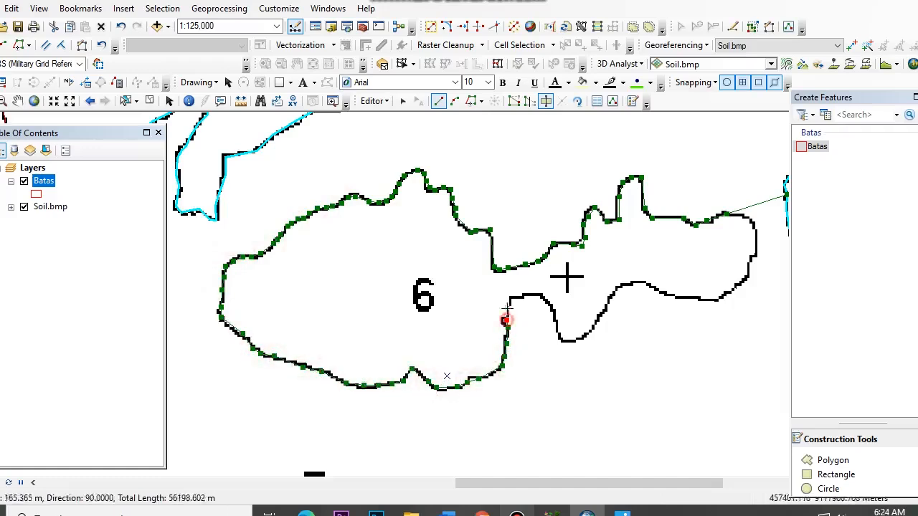
Continue the cut line along the southern border of the enclosed area 6's eastern arm, undoing and replacing misplaced vertices
click(539, 294)
click(553, 319)
click(563, 338)
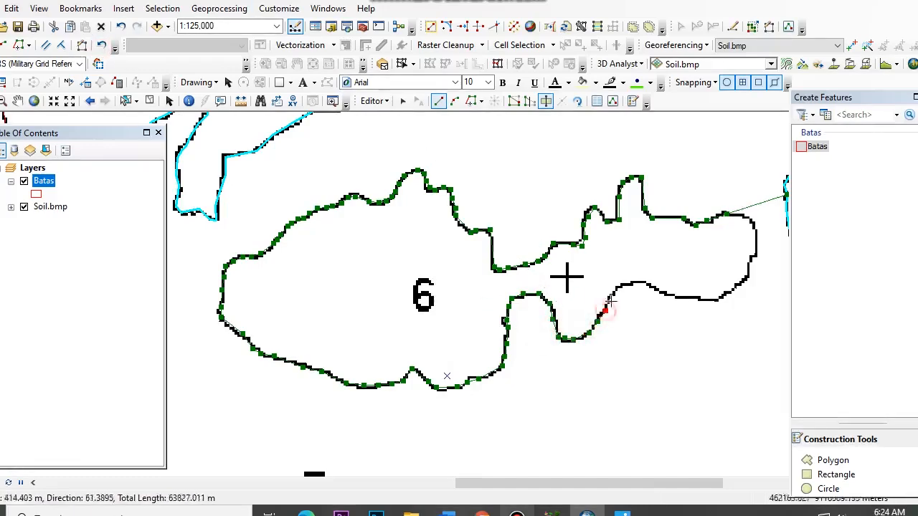
click(625, 287)
double_click(102, 47)
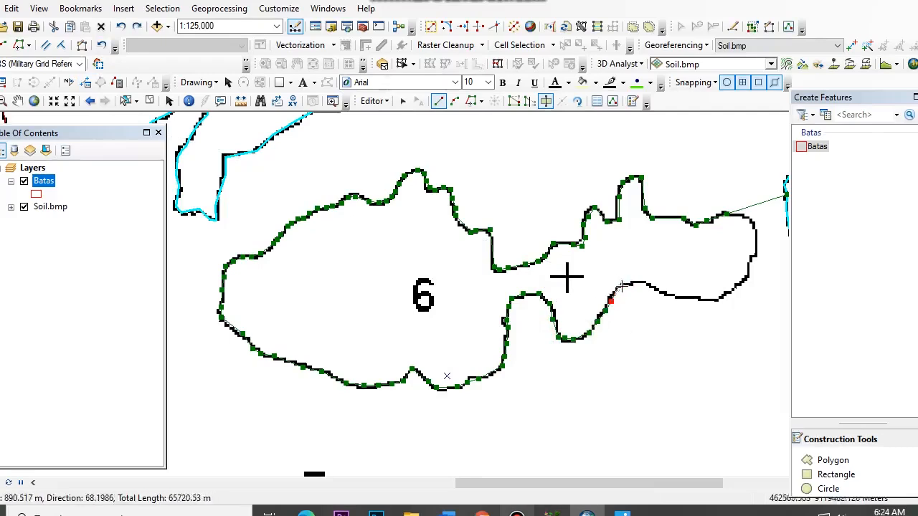
click(692, 297)
click(725, 294)
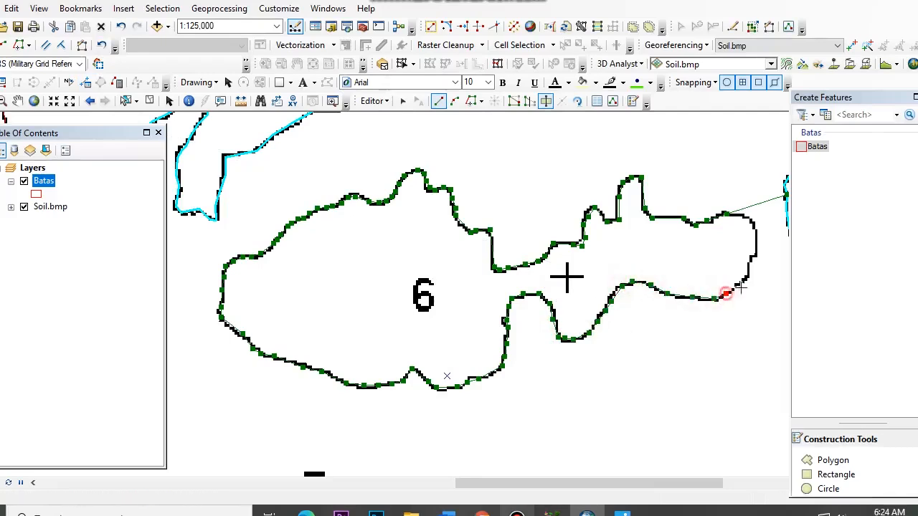
Trace around the eastern end of the enclosed area 6, close the loop over its first border vertex and finish the cut
click(750, 262)
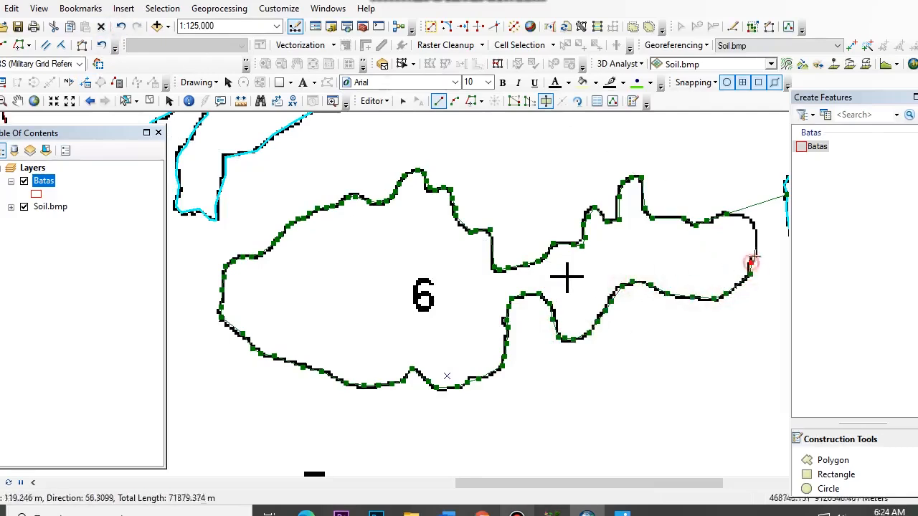
click(756, 231)
click(749, 217)
click(727, 215)
double_click(717, 205)
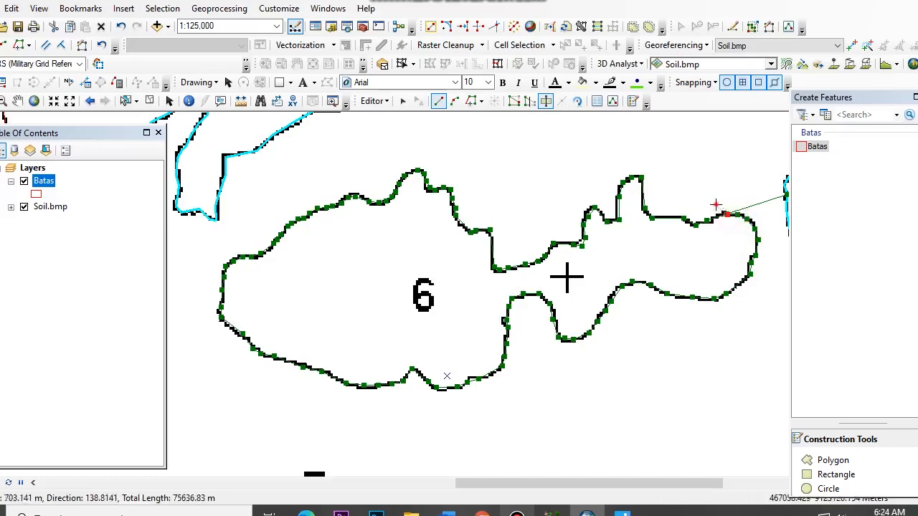
Review the cut borders of areas 5, 6 and 7 across the map against the scanned soil map
scroll(683, 284, down, 3)
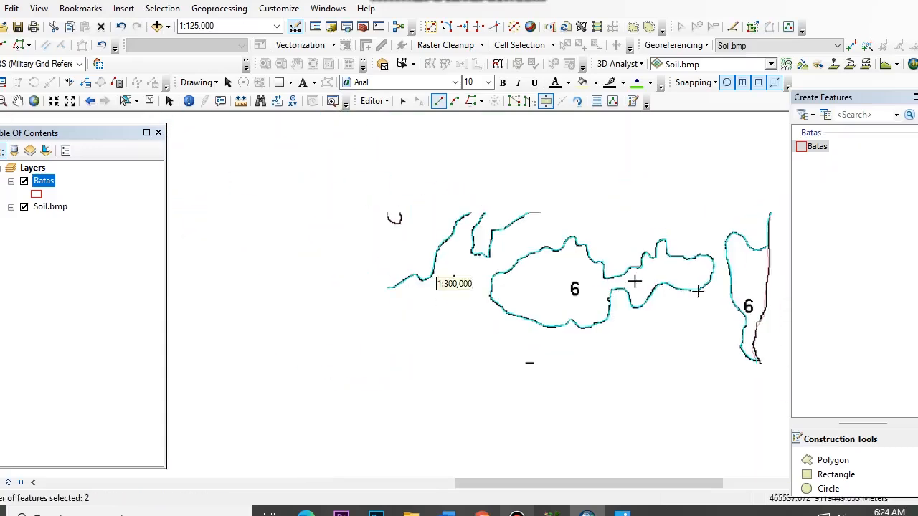
drag(698, 291, 524, 327)
drag(524, 369, 569, 303)
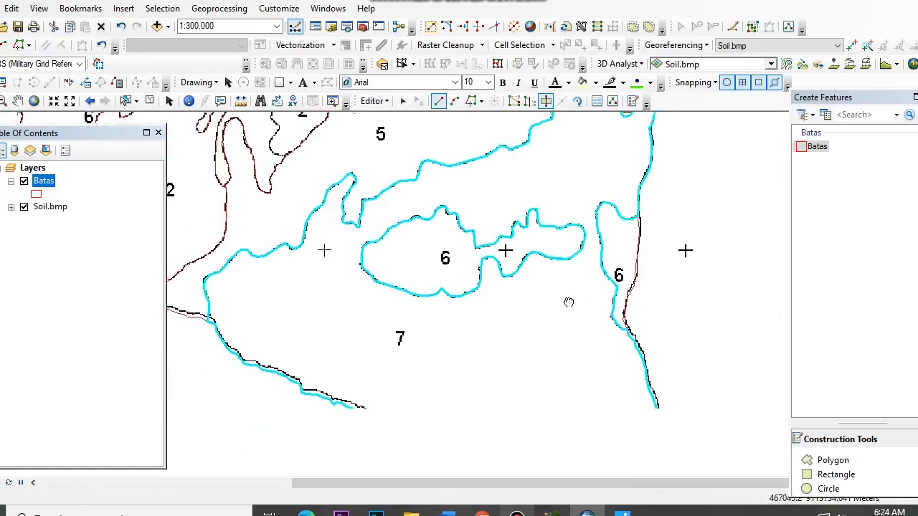
drag(527, 326, 530, 378)
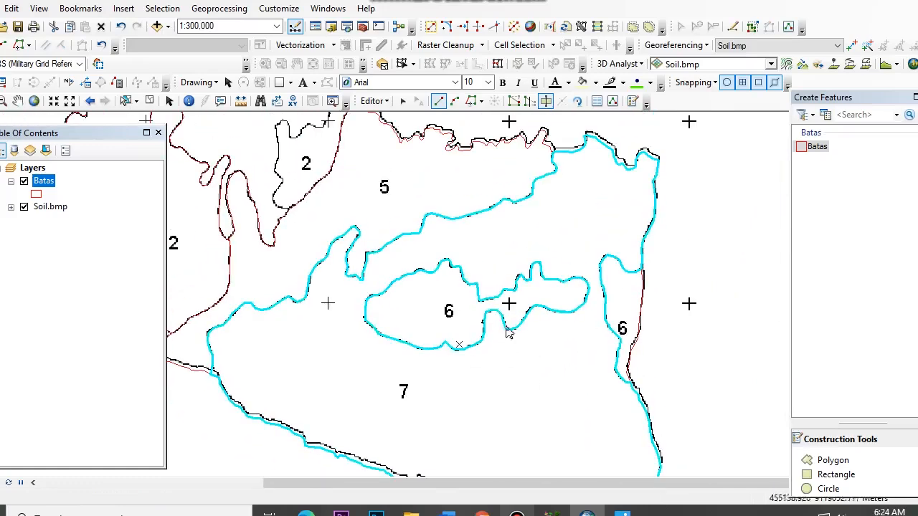
click(516, 511)
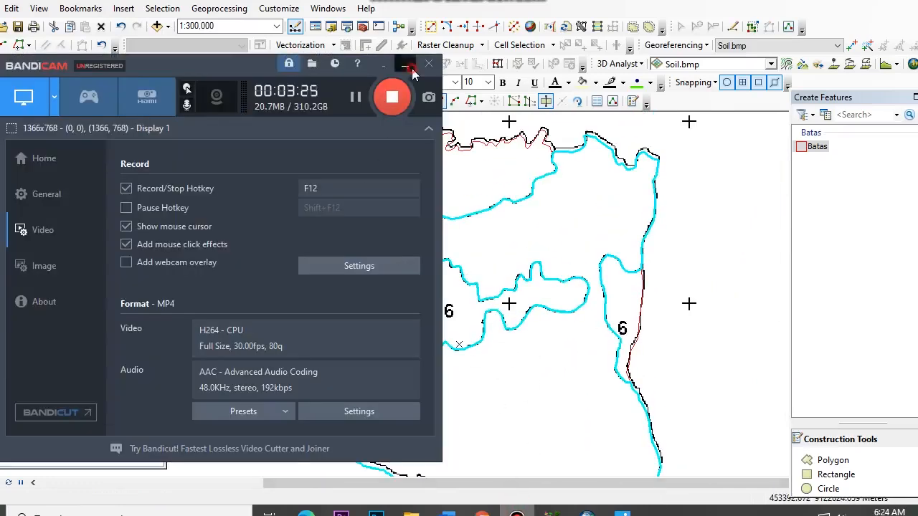
click(406, 62)
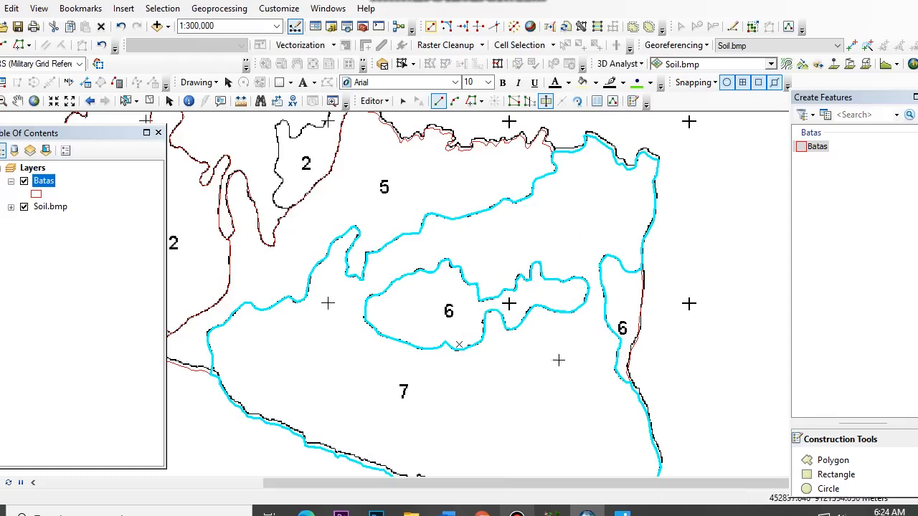
drag(566, 310, 628, 354)
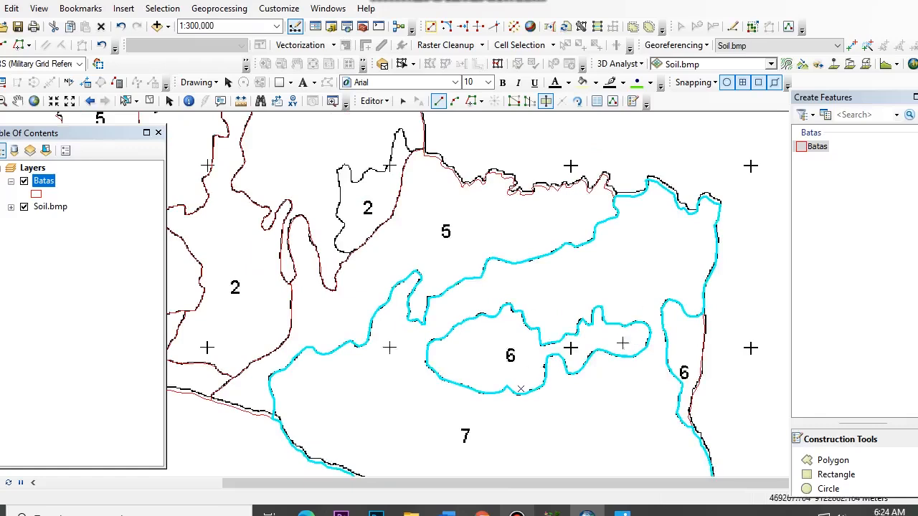
drag(474, 370, 706, 307)
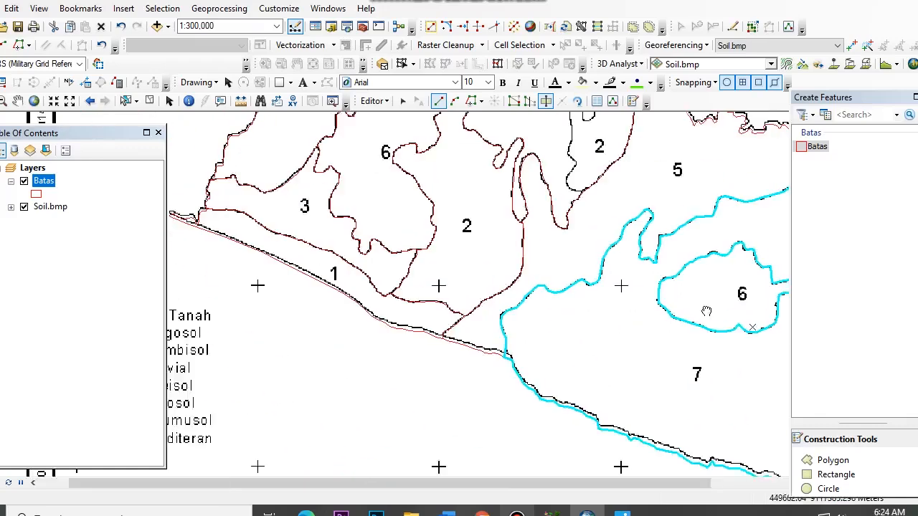
drag(543, 240, 532, 338)
drag(705, 403, 543, 370)
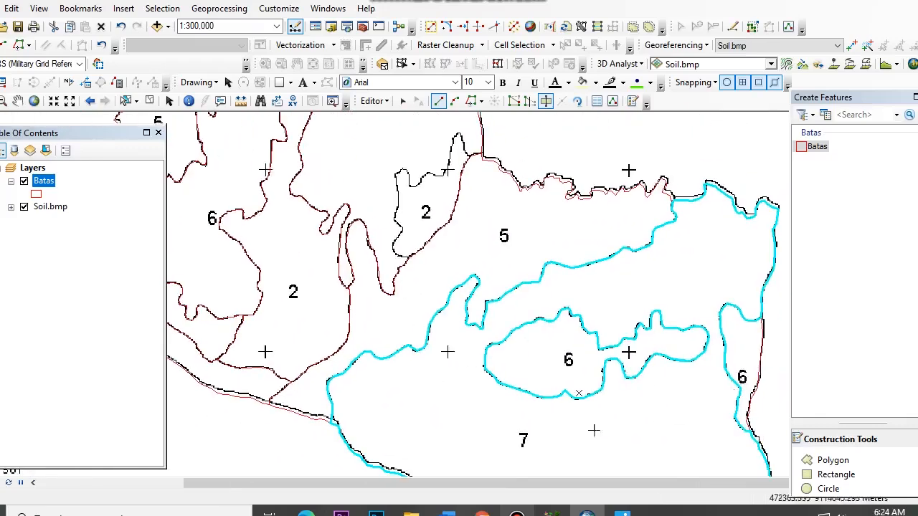
Try to cut the small area 2 northwest of area 5 out of the area 5 polygon
drag(549, 405, 751, 443)
scroll(751, 443, down, 2)
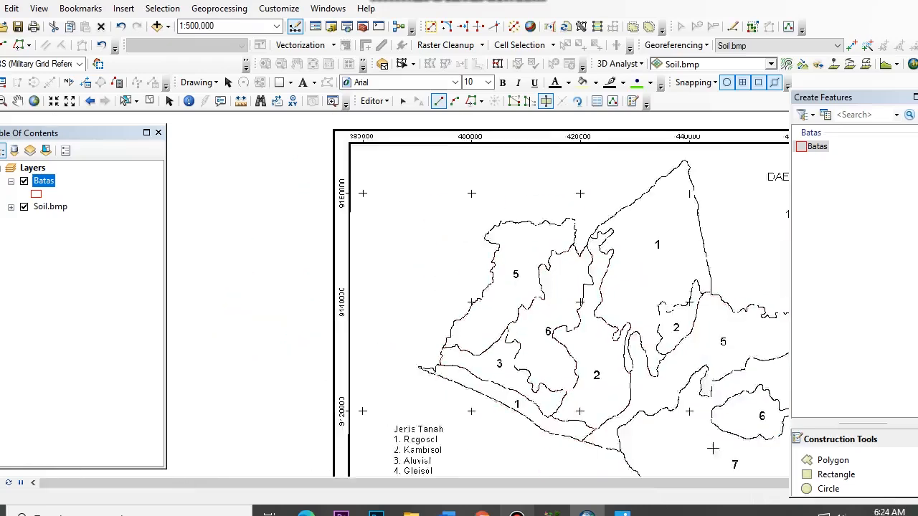
scroll(585, 266, up, 4)
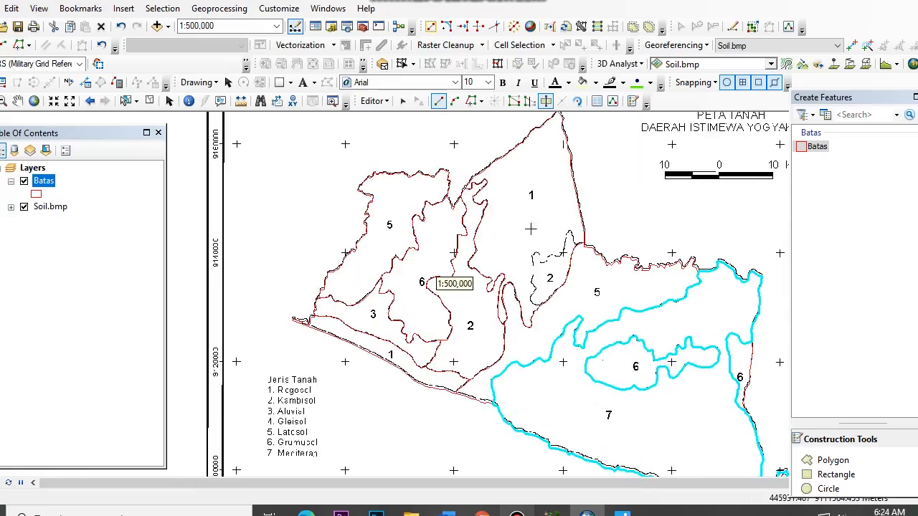
scroll(604, 307, up, 2)
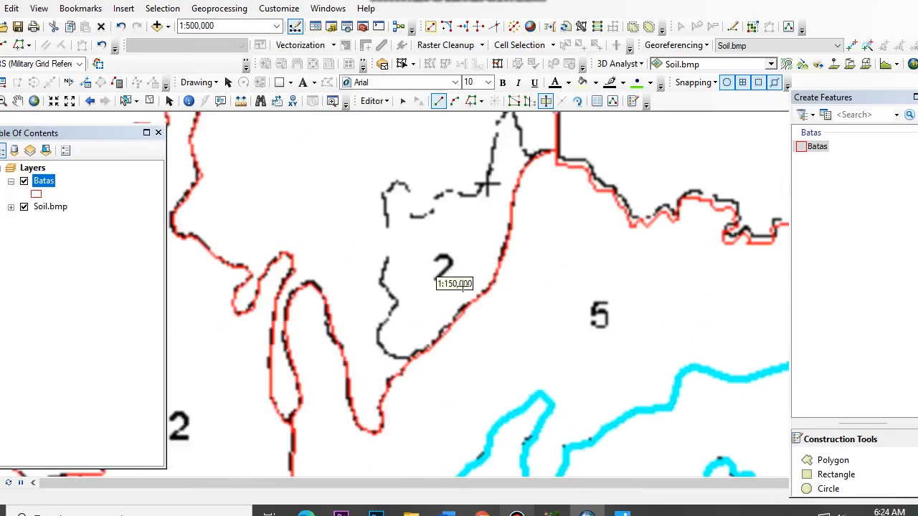
right_click(44, 184)
click(76, 221)
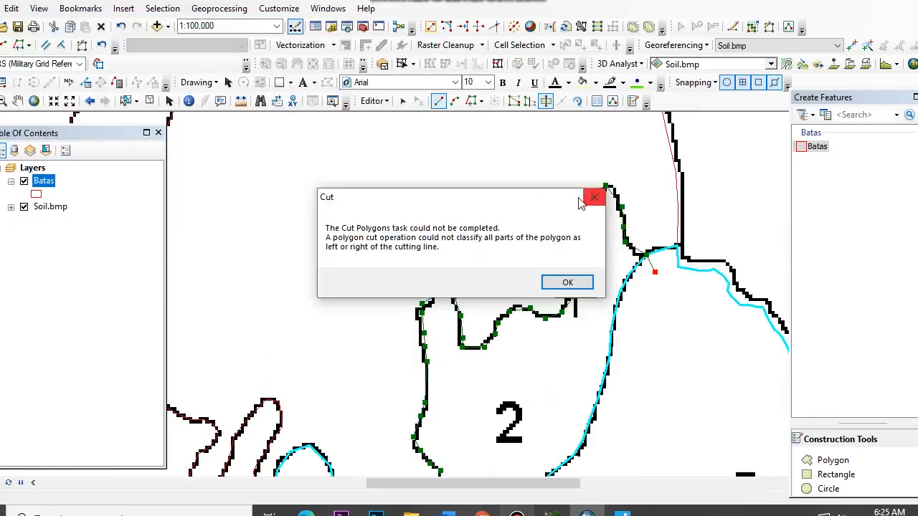
click(595, 198)
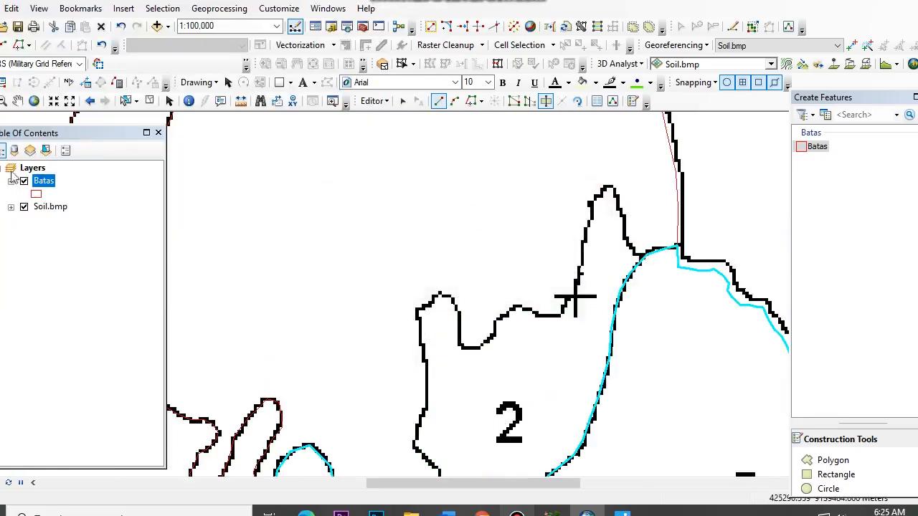
Select the northern area 1 polygon, FID 5, in the Batas attribute table and close the table
right_click(44, 183)
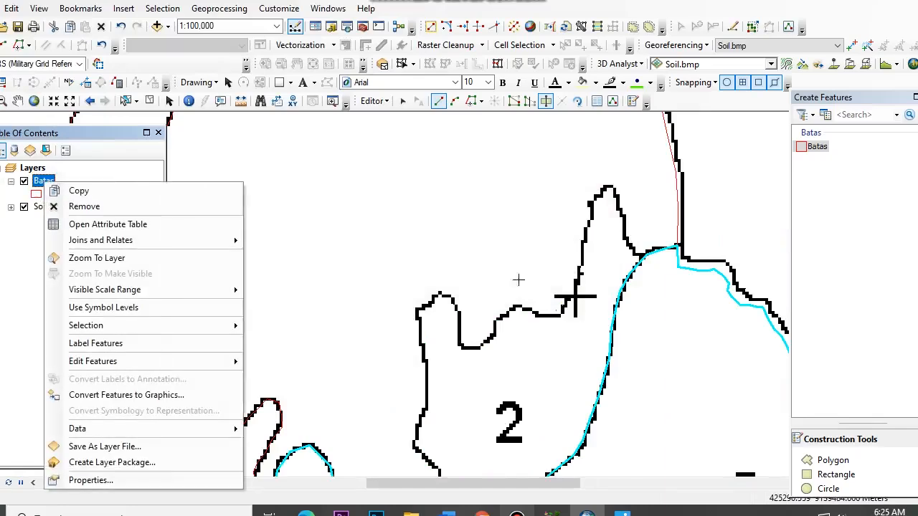
click(129, 225)
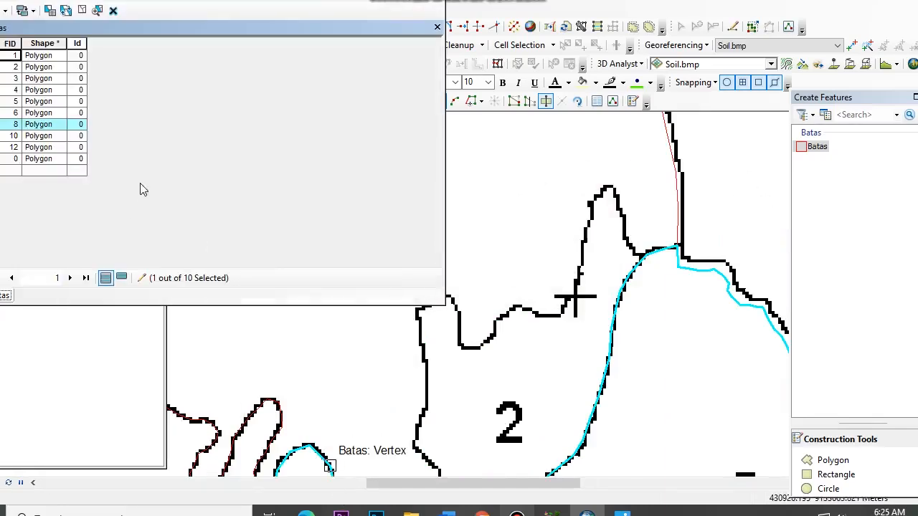
click(2, 114)
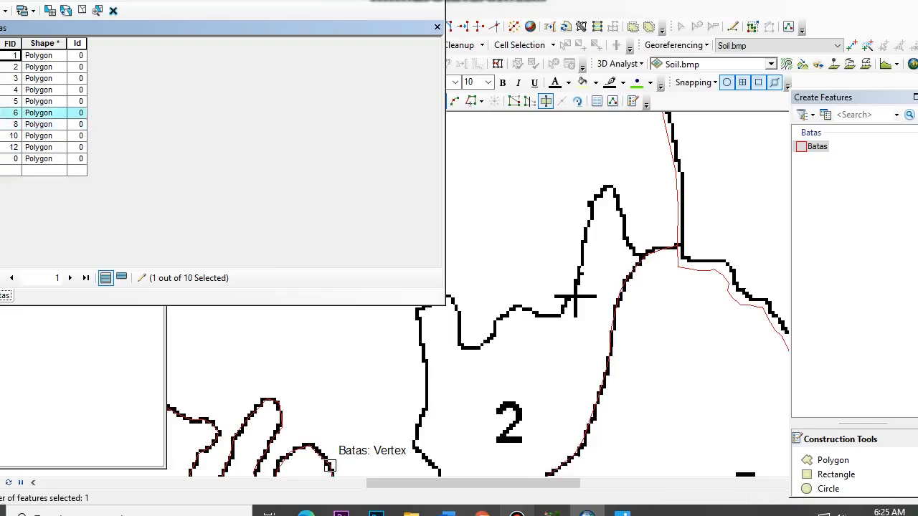
click(2, 101)
click(436, 2)
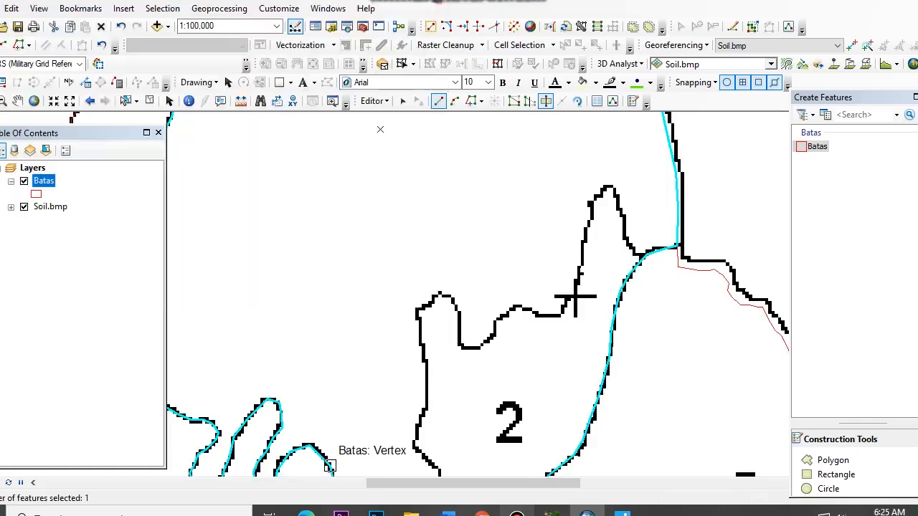
Start a cut line just outside the southern end of the small area 2 and trace its border around the southwestern bulge
drag(494, 427, 499, 277)
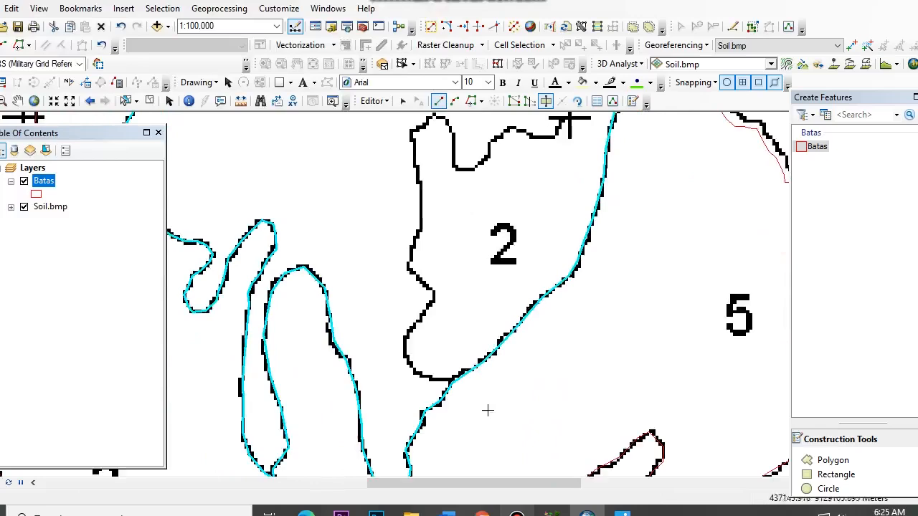
click(477, 398)
click(452, 383)
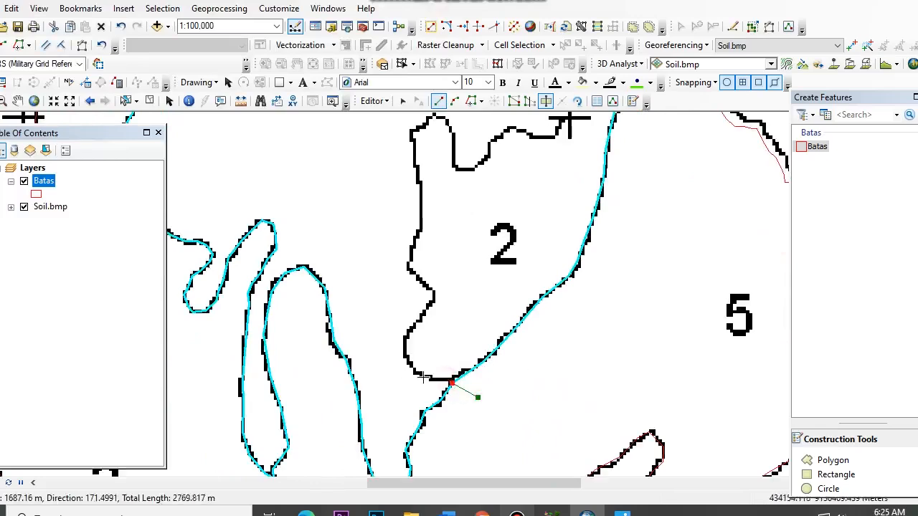
click(424, 378)
click(409, 368)
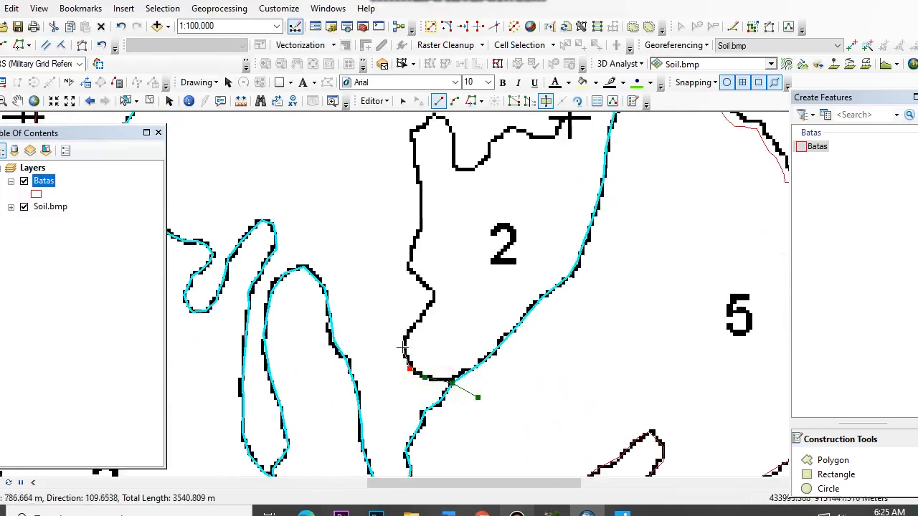
click(423, 316)
click(434, 295)
click(419, 279)
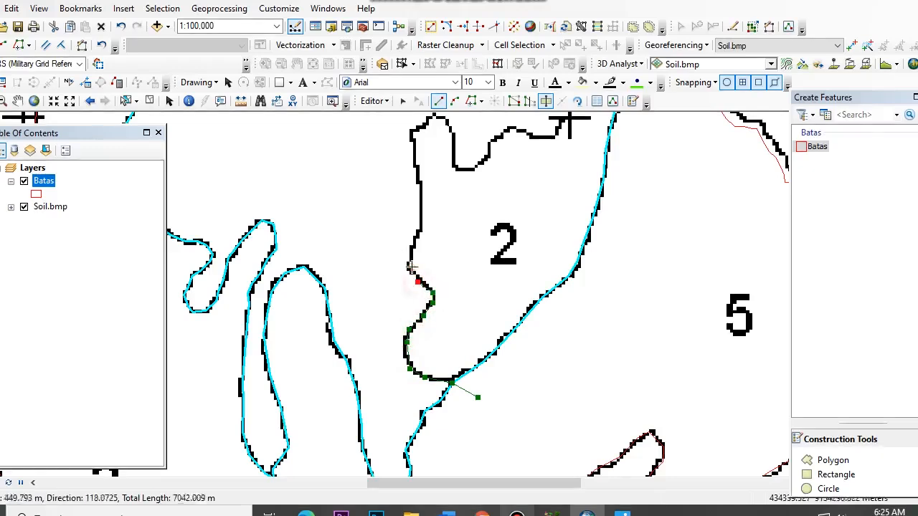
Continue the cut line north along the western border of the small area 2 to its northwestern corner
click(410, 268)
click(418, 236)
click(420, 228)
drag(422, 225, 423, 400)
click(422, 354)
click(416, 339)
click(413, 315)
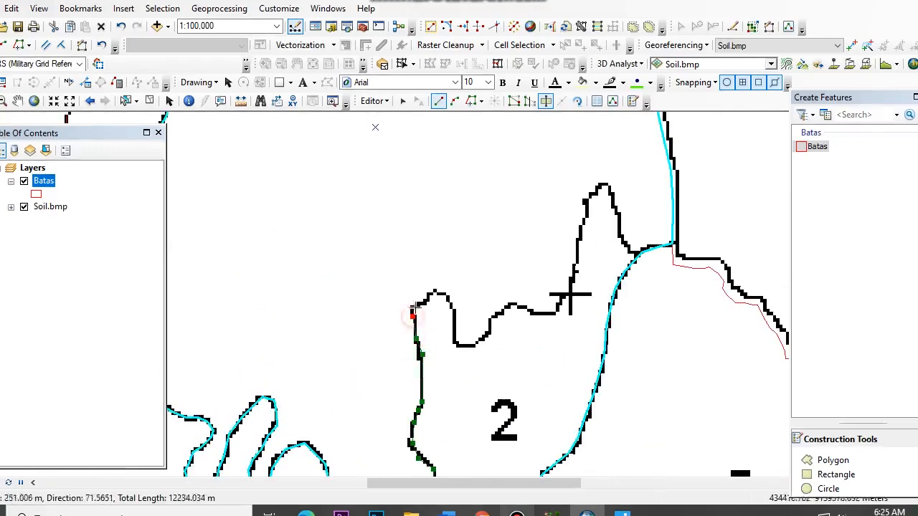
Trace around the northwestern knob of the small area 2 into the notch beside it, replacing the misplaced vertex
click(416, 306)
click(432, 294)
click(443, 292)
click(449, 318)
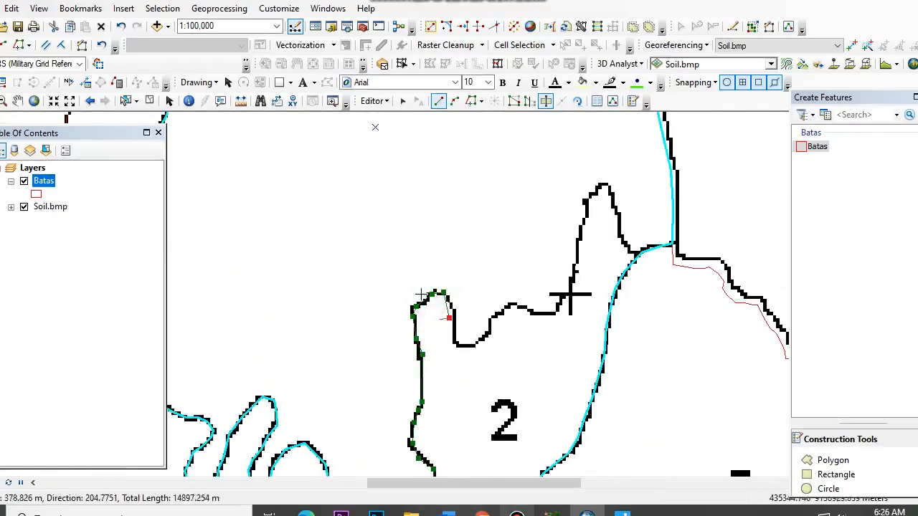
click(121, 25)
click(449, 307)
click(454, 333)
click(455, 342)
click(468, 345)
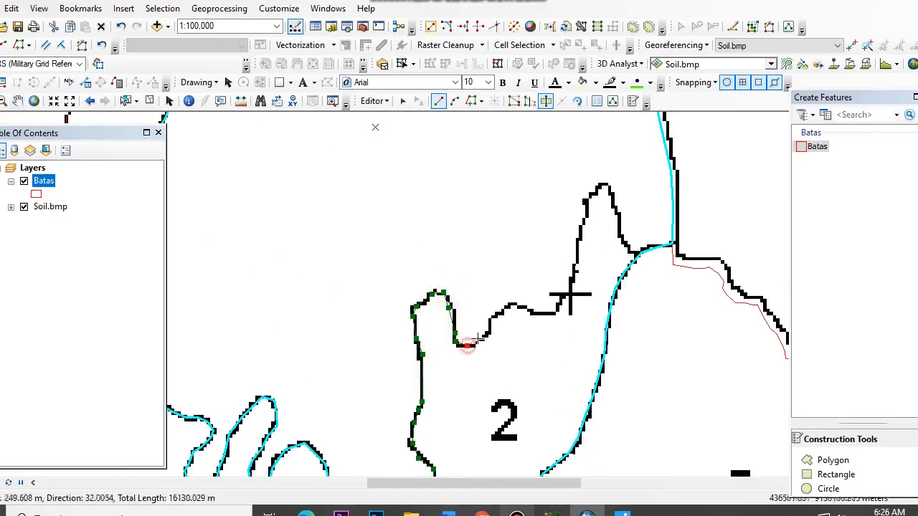
Continue the cut line east along the northern border of the small area 2 and partway up its northeastern peak
click(481, 339)
click(489, 333)
click(494, 318)
click(529, 311)
click(547, 310)
click(558, 309)
click(574, 269)
click(580, 248)
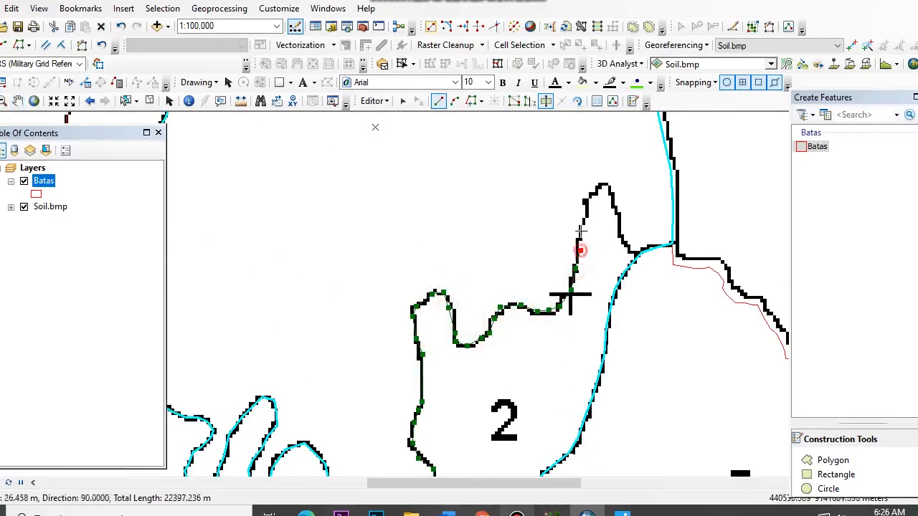
Trace over the northeastern peak of the small area 2 and finish the cut just beyond the existing area 5 border
click(586, 201)
click(592, 189)
click(609, 188)
click(629, 249)
click(643, 253)
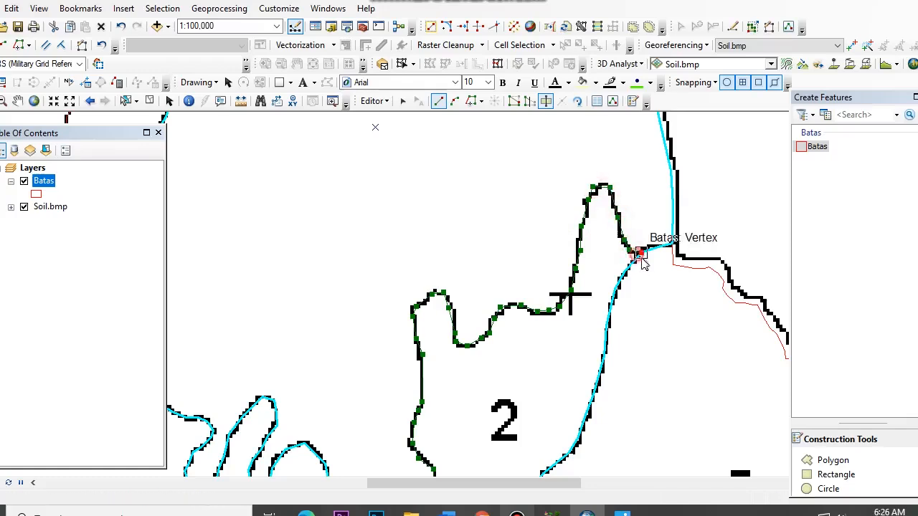
click(645, 273)
click(649, 276)
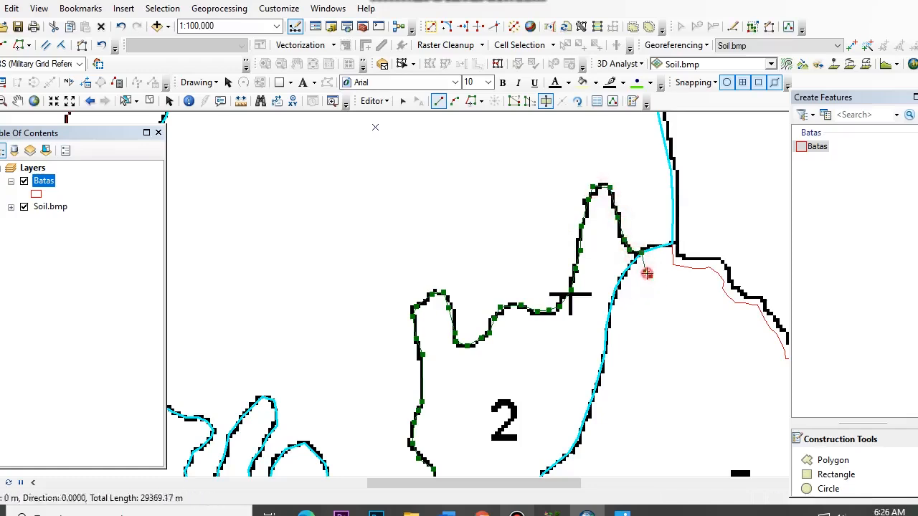
double_click(645, 270)
Clear the selection of the area 1 and small area 2 polygons produced by the cut
scroll(623, 314, down, 2)
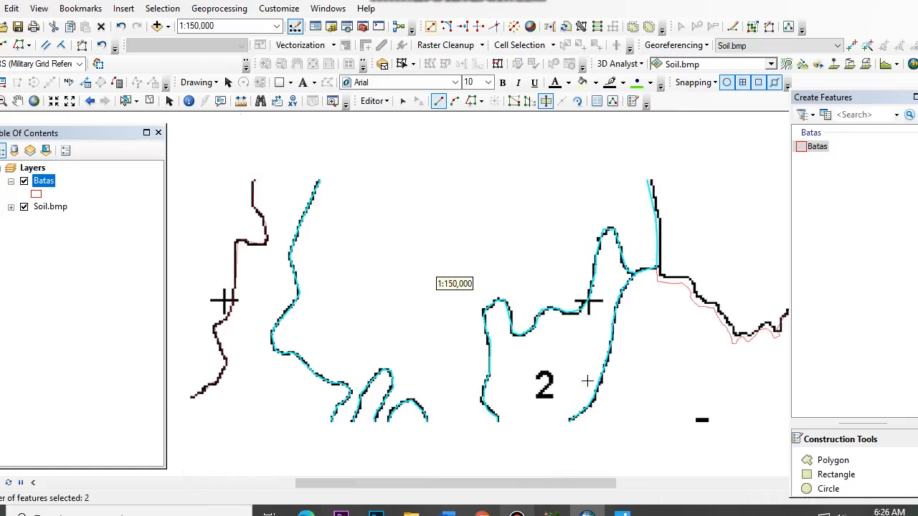
drag(557, 330, 516, 241)
drag(529, 366, 535, 263)
scroll(535, 263, down, 1)
scroll(521, 307, down, 3)
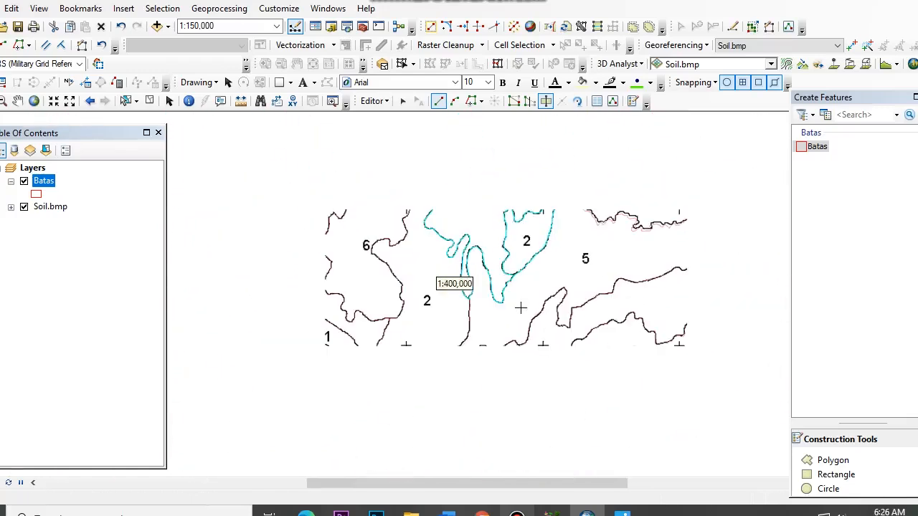
drag(677, 365, 605, 403)
drag(507, 313, 455, 294)
drag(595, 410, 613, 375)
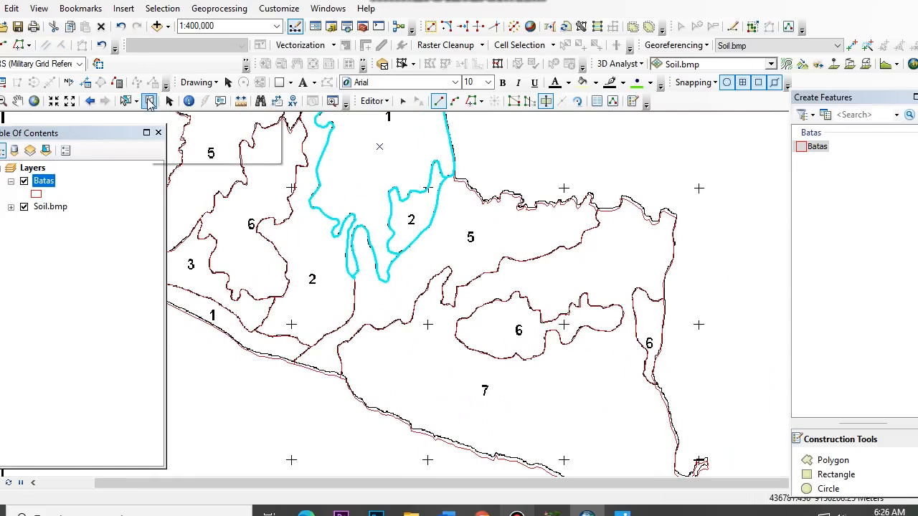
click(149, 101)
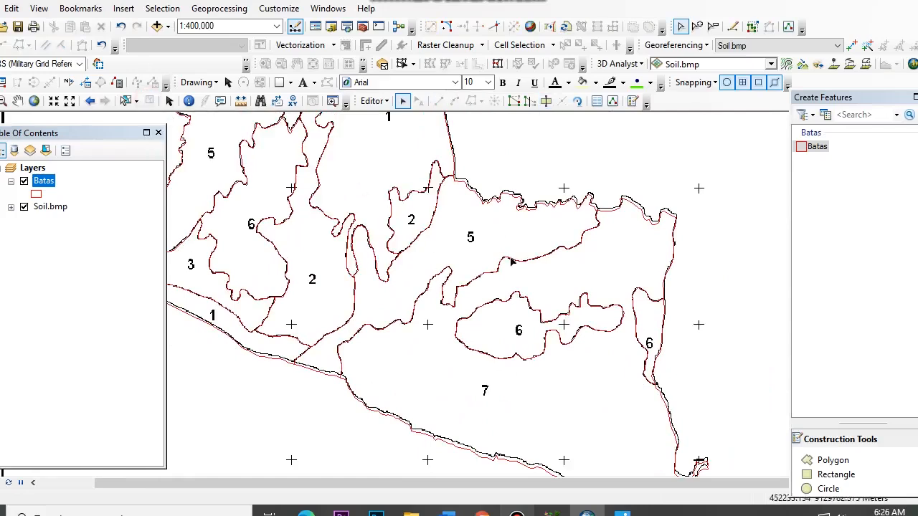
Save the Batas edits and end the editing session, closing the feature creation window
drag(511, 260, 576, 289)
drag(455, 321, 413, 231)
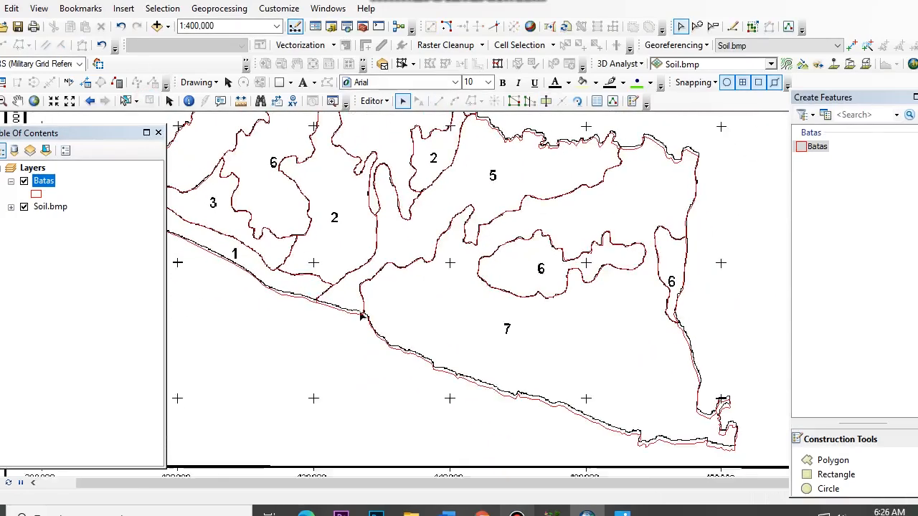
drag(479, 271, 524, 353)
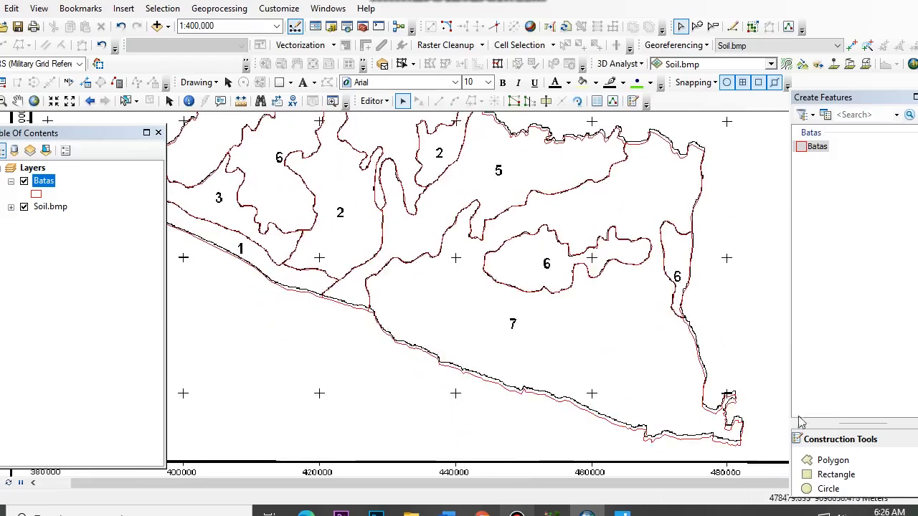
drag(347, 258, 413, 349)
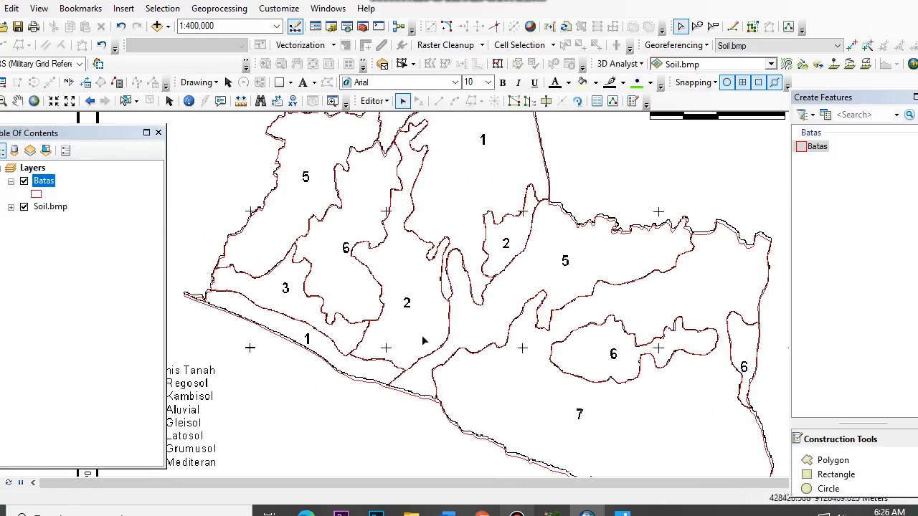
drag(450, 276, 433, 311)
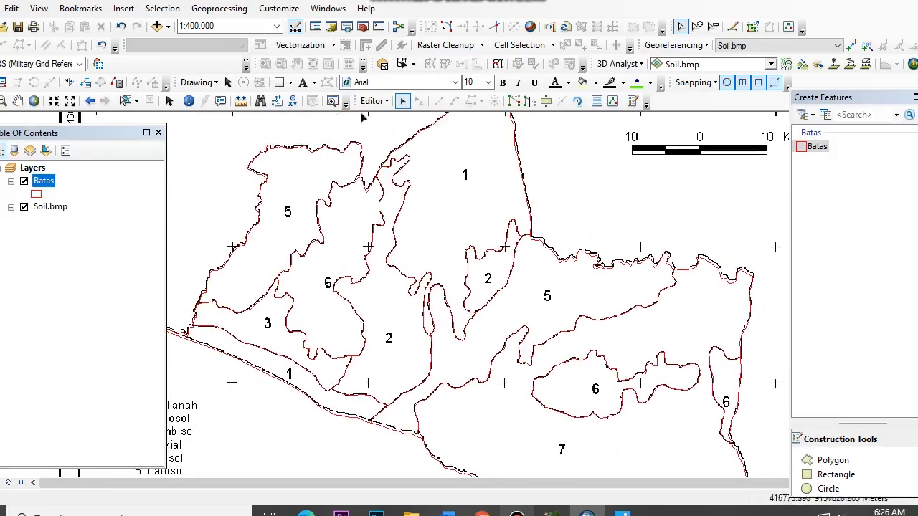
click(370, 102)
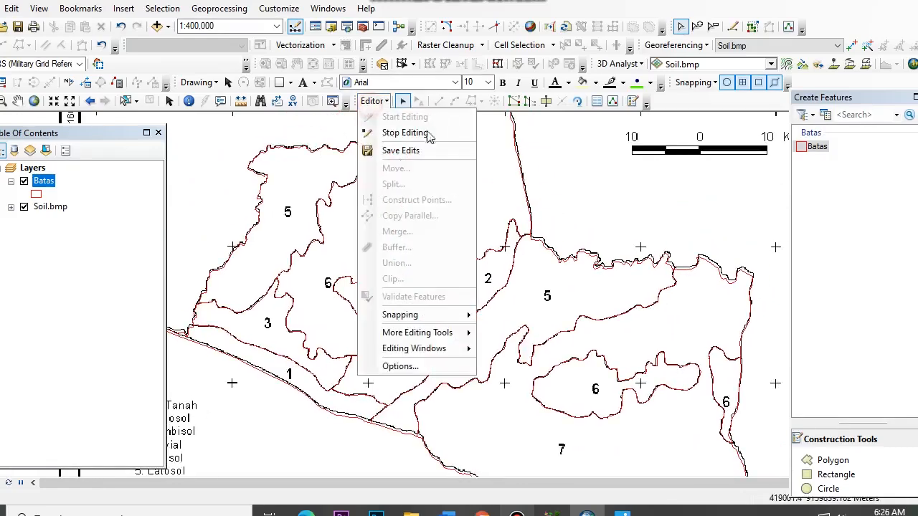
click(406, 149)
click(371, 101)
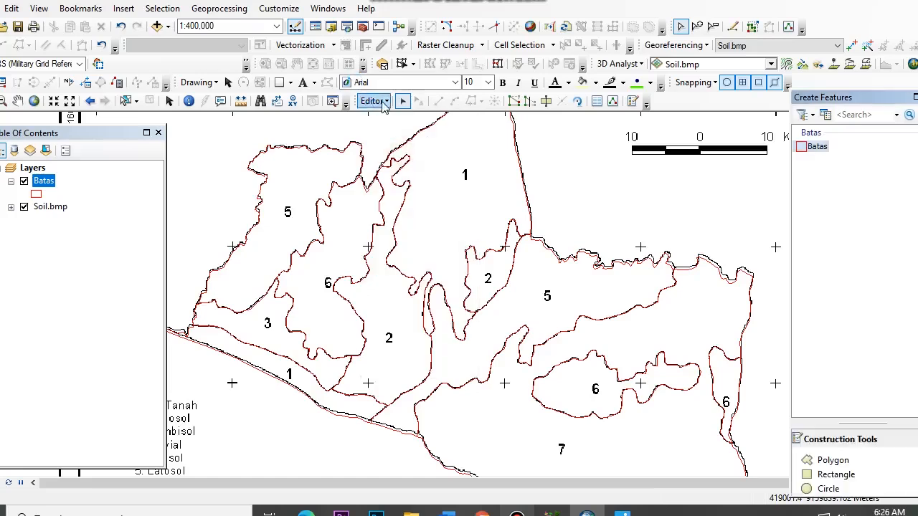
click(409, 133)
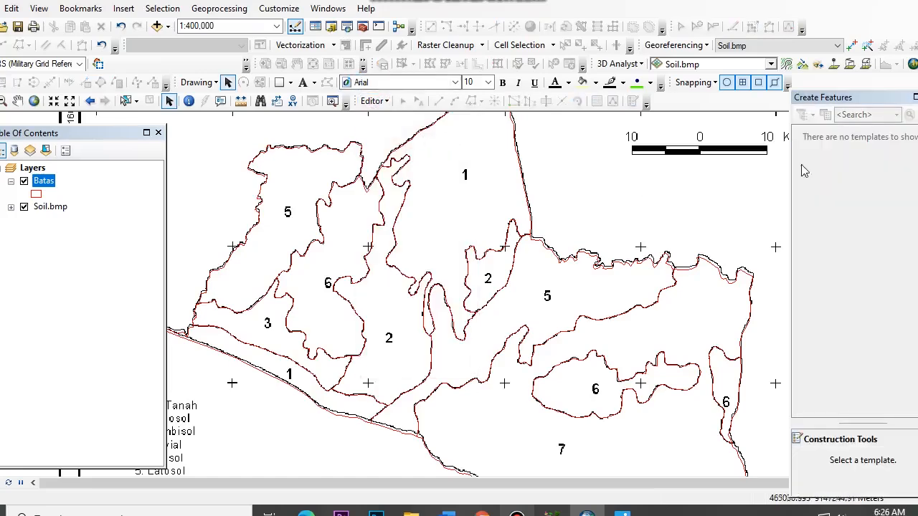
click(917, 98)
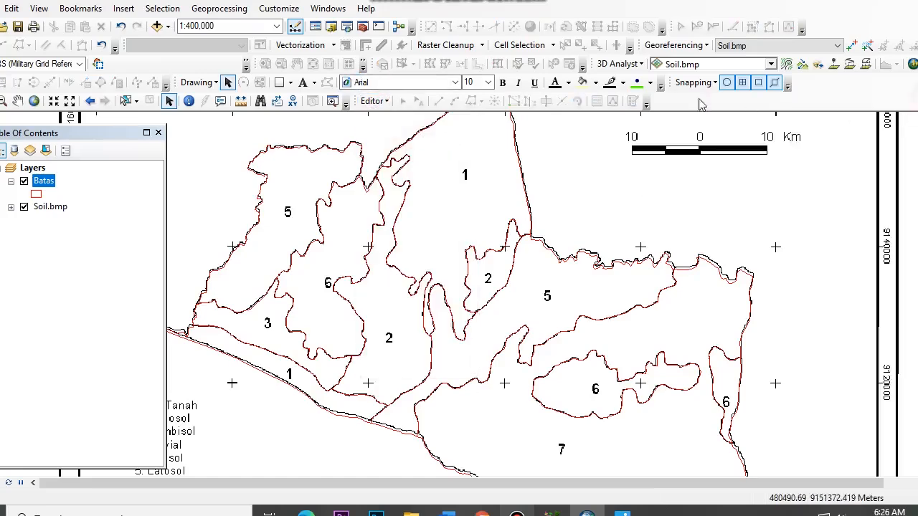
Locate the TANAH folder under ARAHAN FUNGSI LAHAN 4\KUMPULAN in the Catalog and select it
click(332, 26)
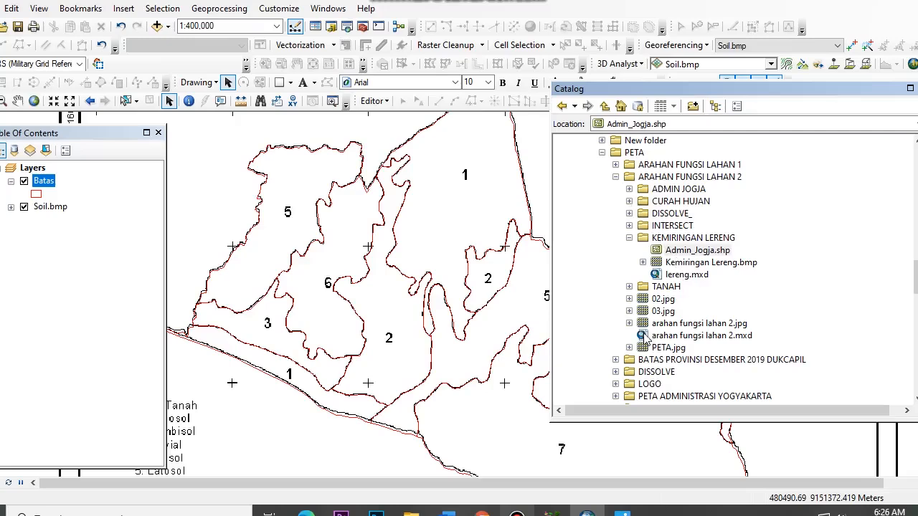
click(671, 290)
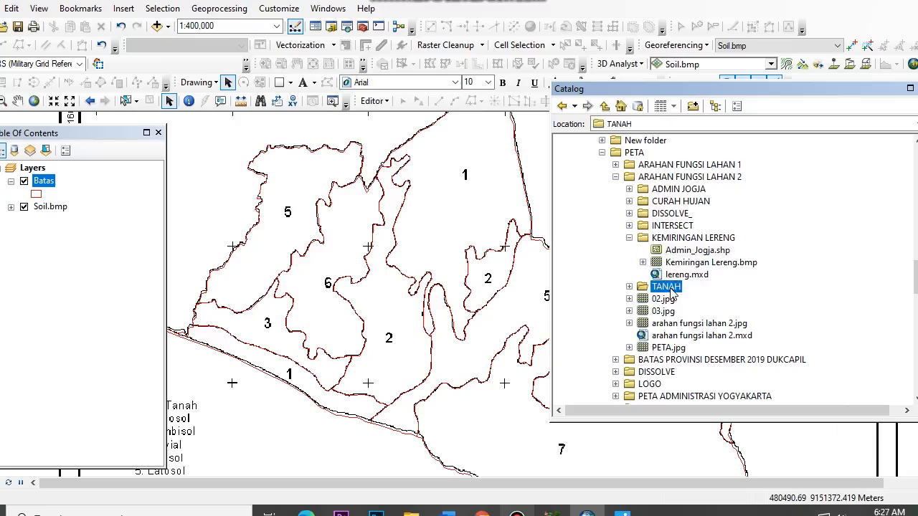
scroll(671, 289, up, 5)
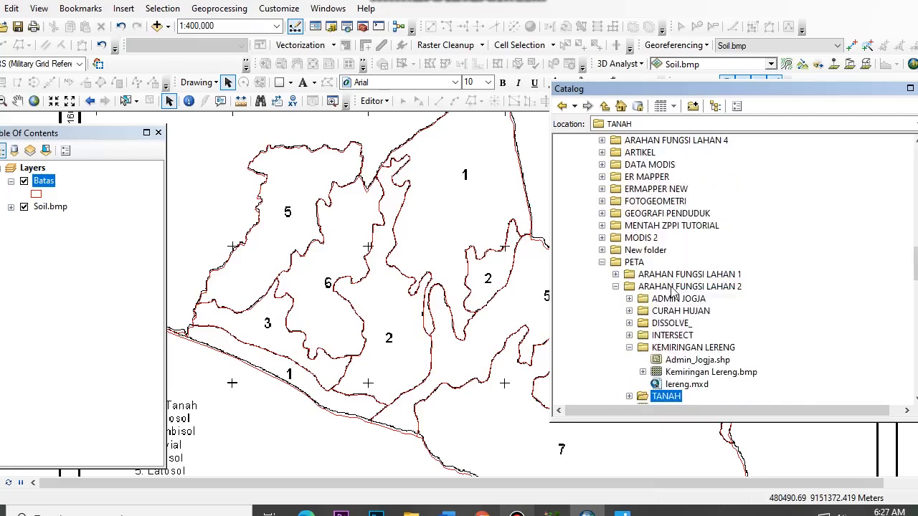
scroll(672, 291, down, 8)
scroll(674, 292, down, 3)
scroll(674, 287, up, 7)
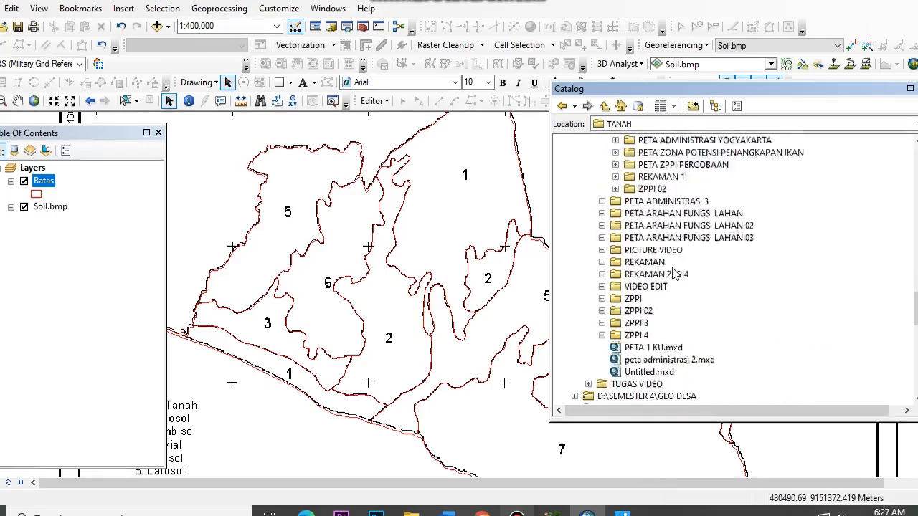
scroll(674, 260, up, 4)
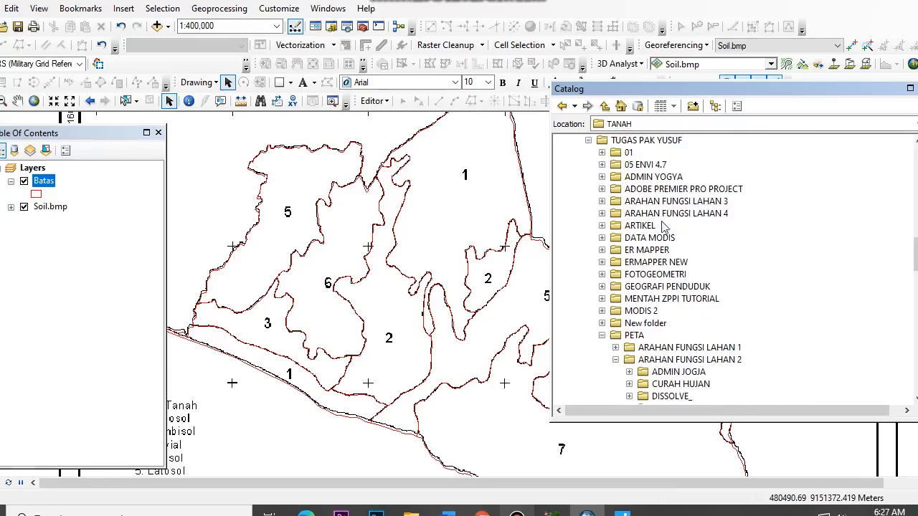
click(601, 213)
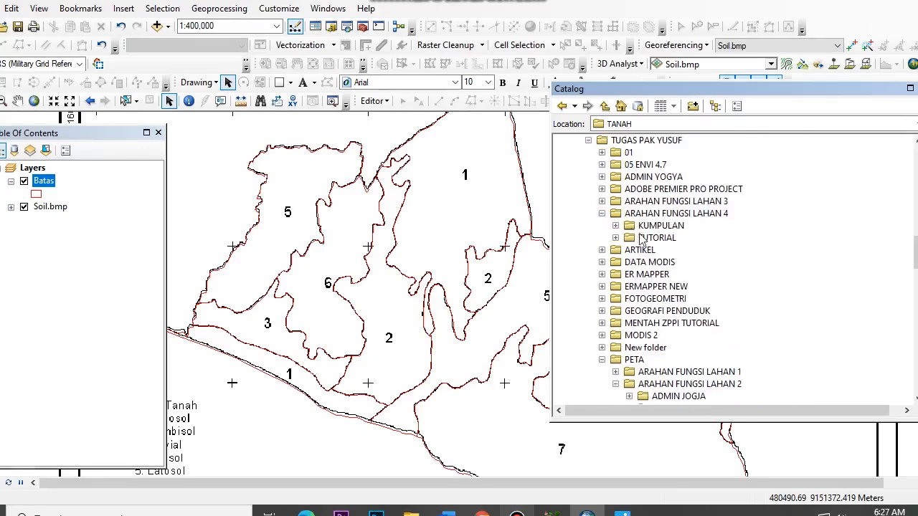
click(616, 225)
scroll(621, 227, down, 2)
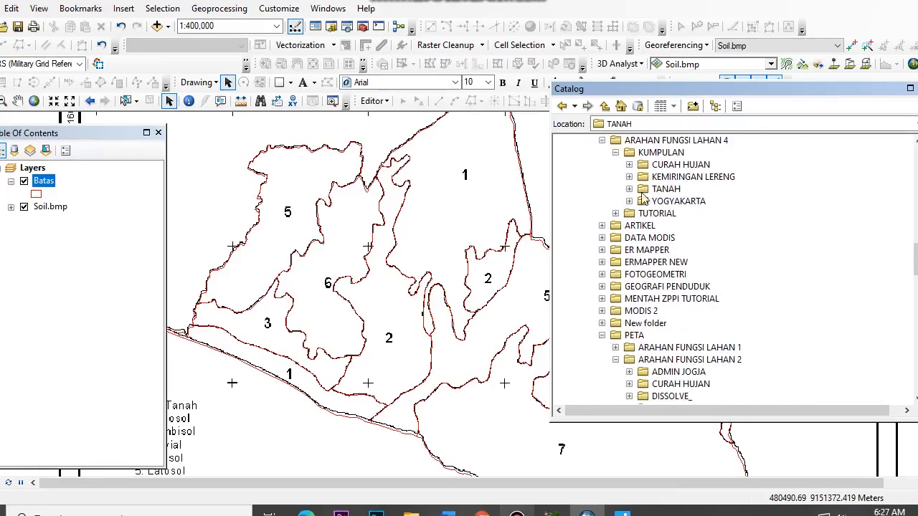
click(629, 188)
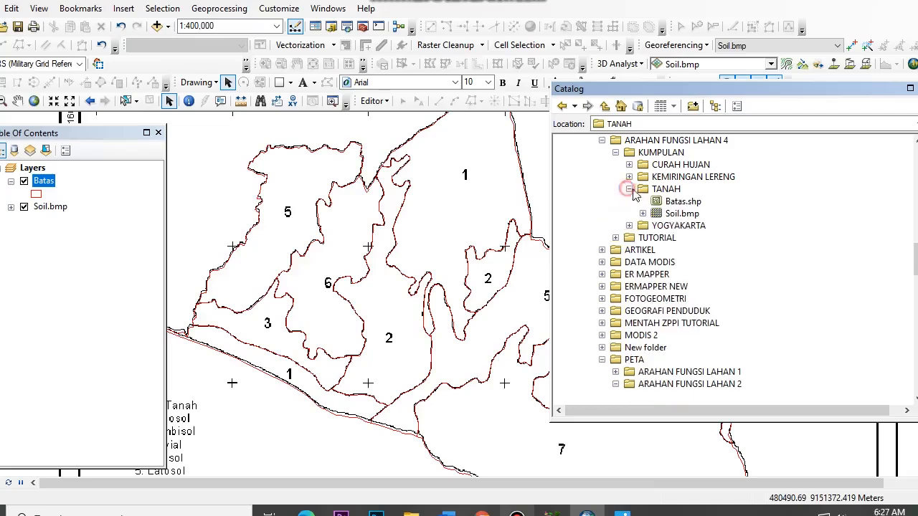
click(676, 203)
click(676, 191)
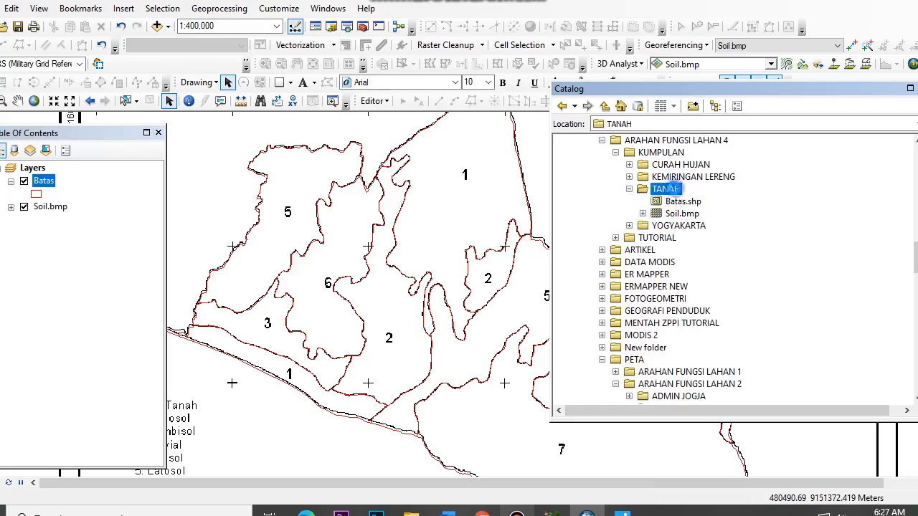
Create a new file geodatabase named Tanah in the TANAH folder
right_click(676, 190)
mouse_move(722, 285)
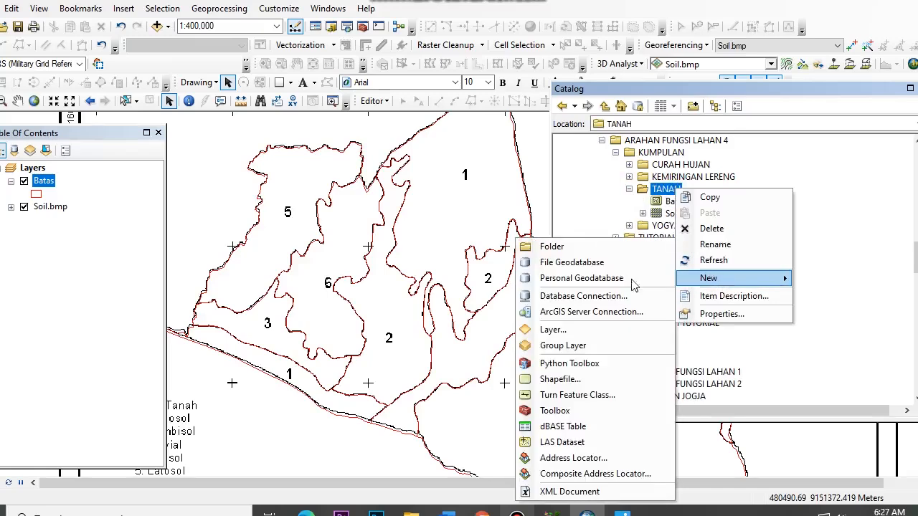
click(613, 264)
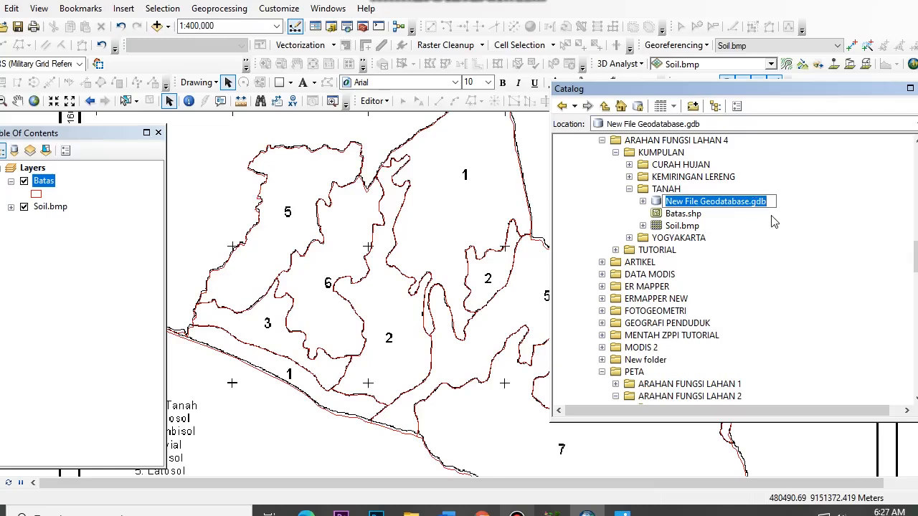
text(Tanah)
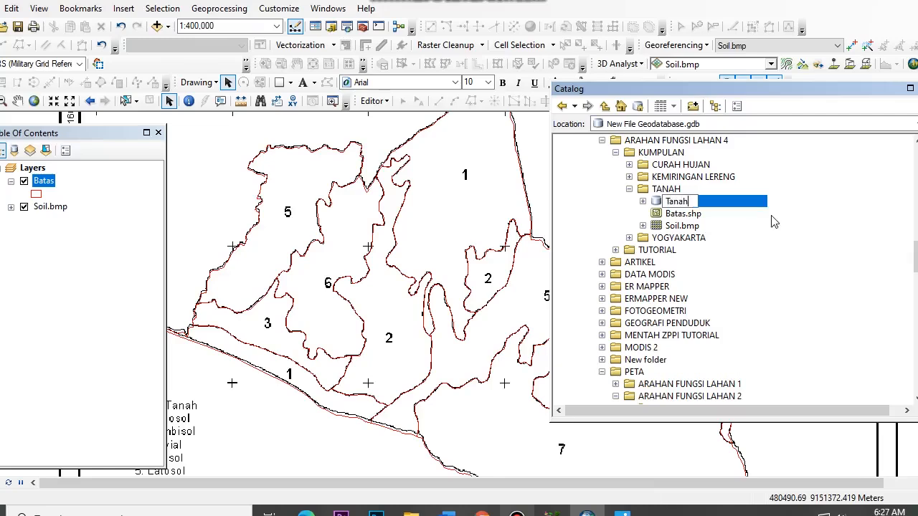
key(Return)
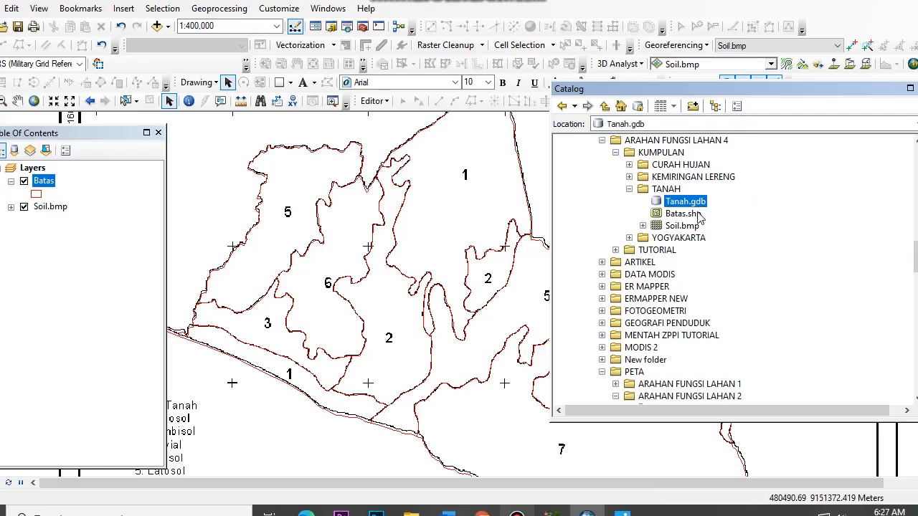
Start a new feature dataset named Tanah in Tanah.gdb, accepting WGS 1984 as its XY coordinate system
right_click(702, 204)
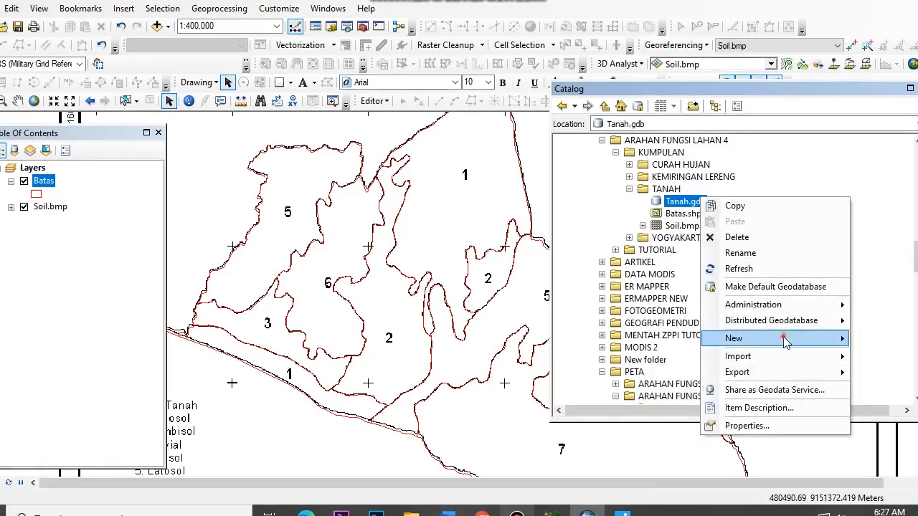
mouse_move(733, 342)
click(627, 316)
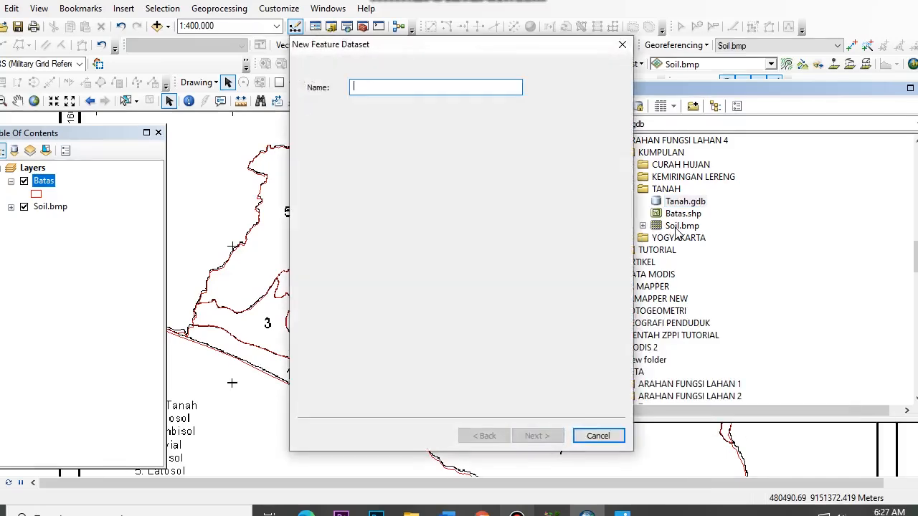
text(Tanah)
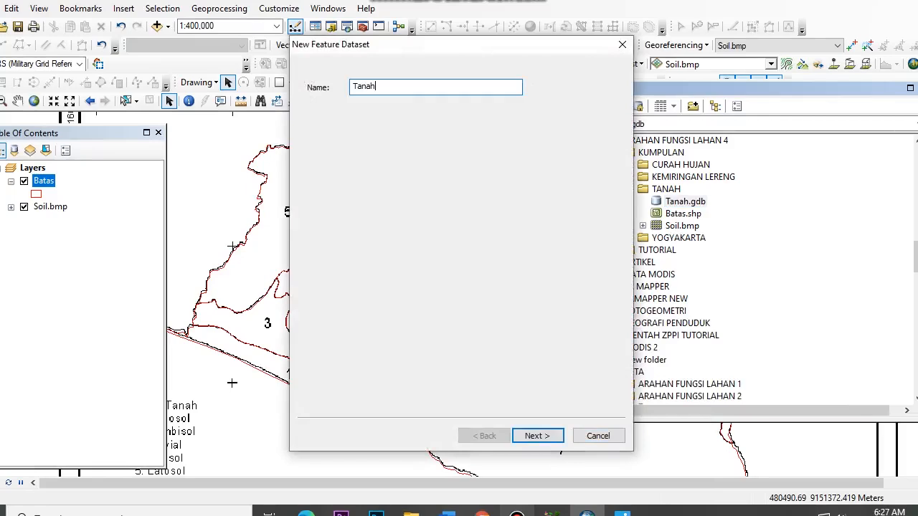
click(543, 435)
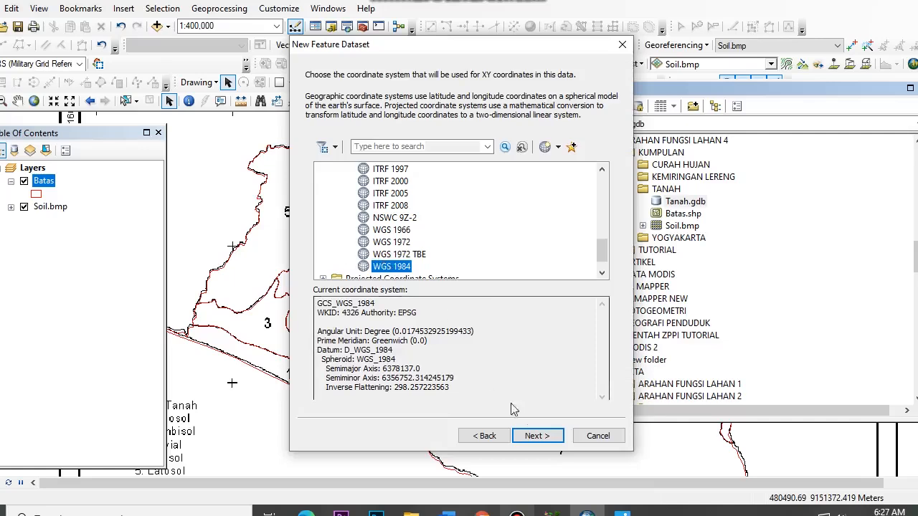
click(537, 436)
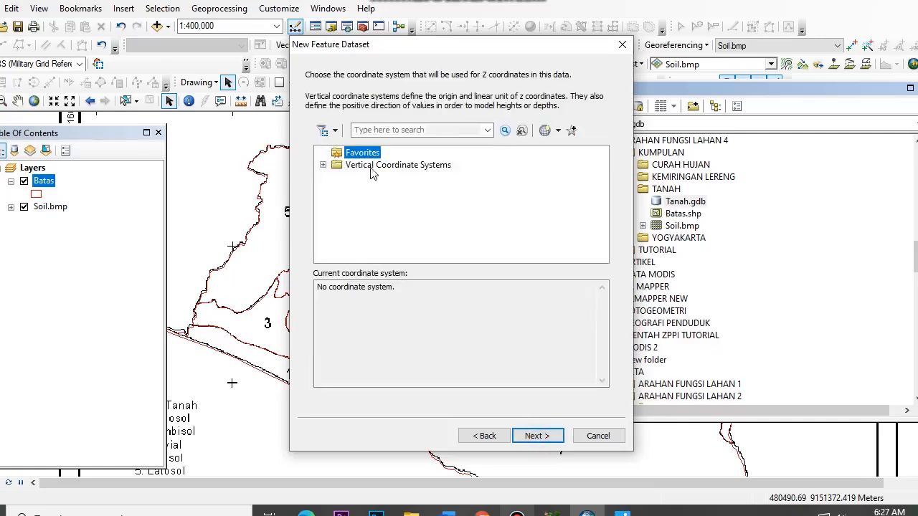
Assign the World WGS 1984 vertical coordinate system and finish the Tanah feature dataset with the default tolerances
double_click(371, 167)
scroll(405, 233, down, 1)
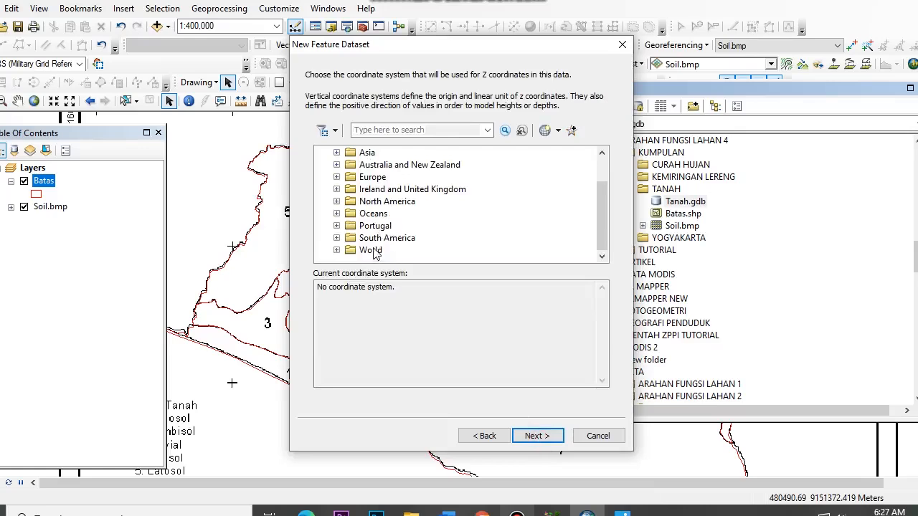
double_click(371, 250)
scroll(401, 243, down, 10)
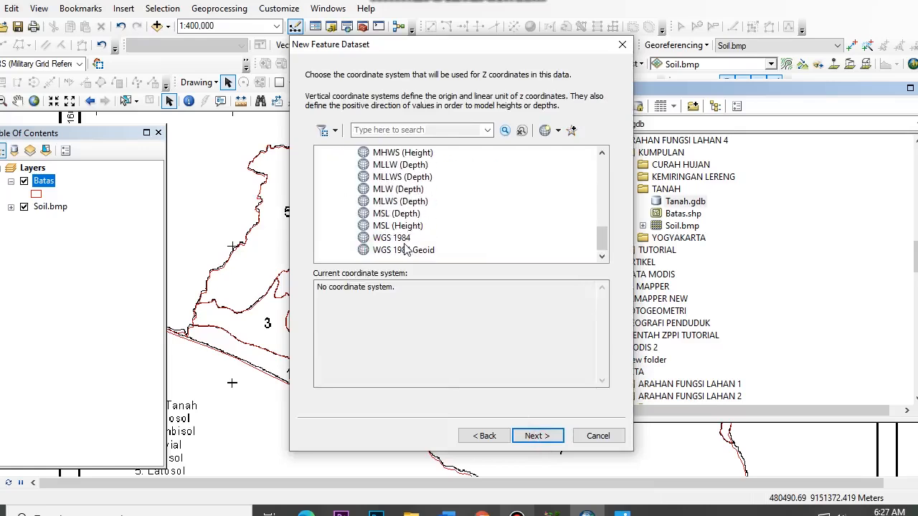
click(400, 239)
click(537, 435)
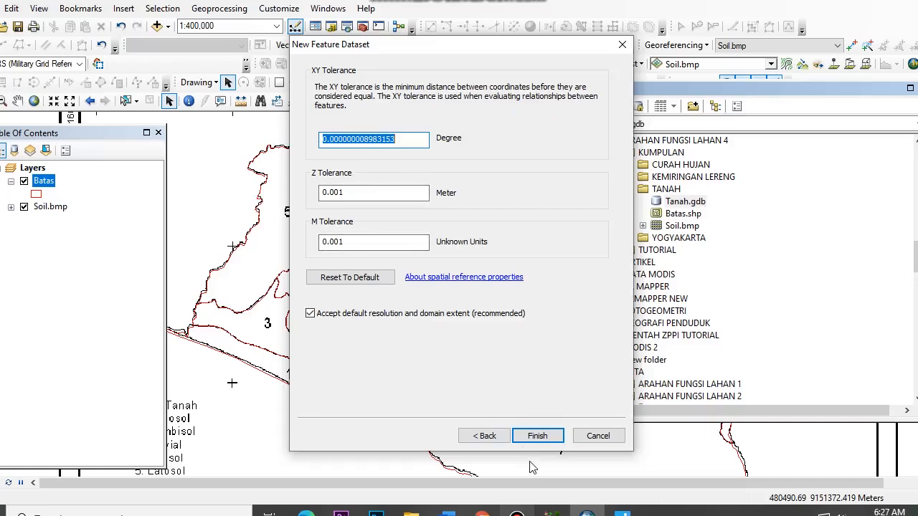
click(535, 435)
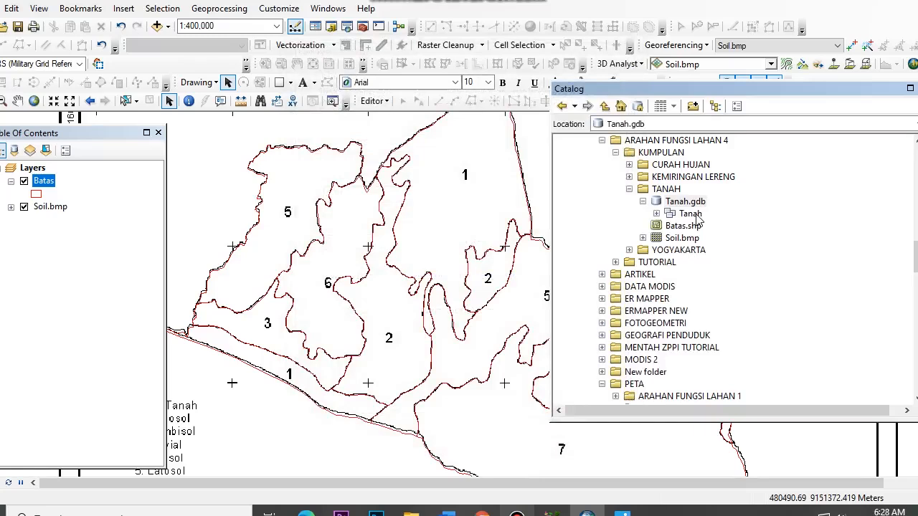
Open the ArcToolbox window to access the geoprocessing tools
click(364, 31)
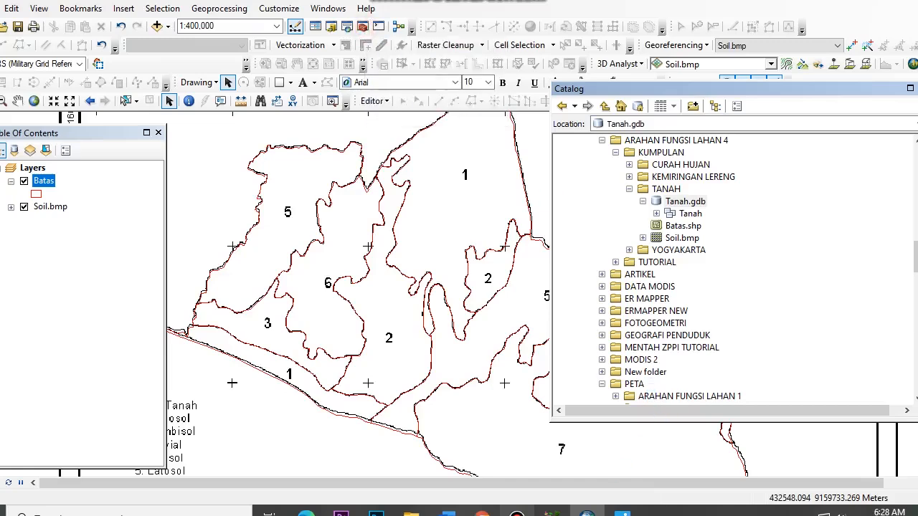
click(517, 513)
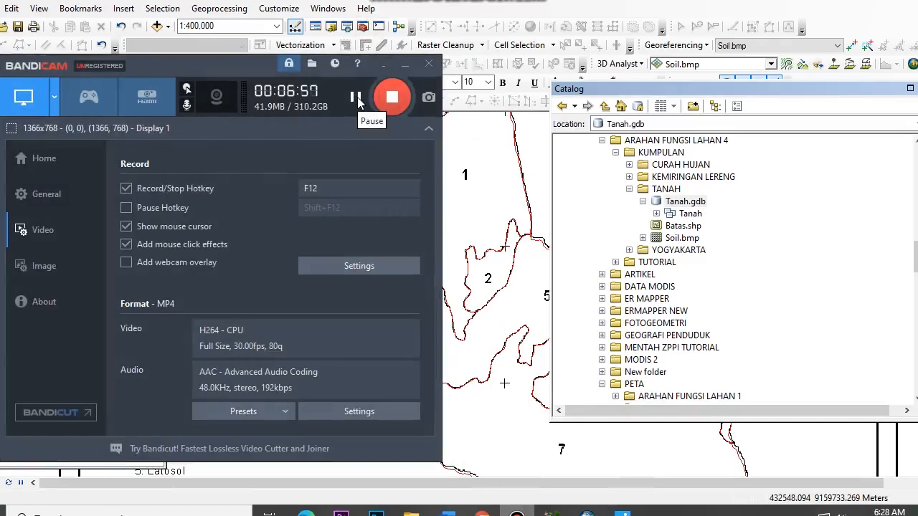
click(405, 65)
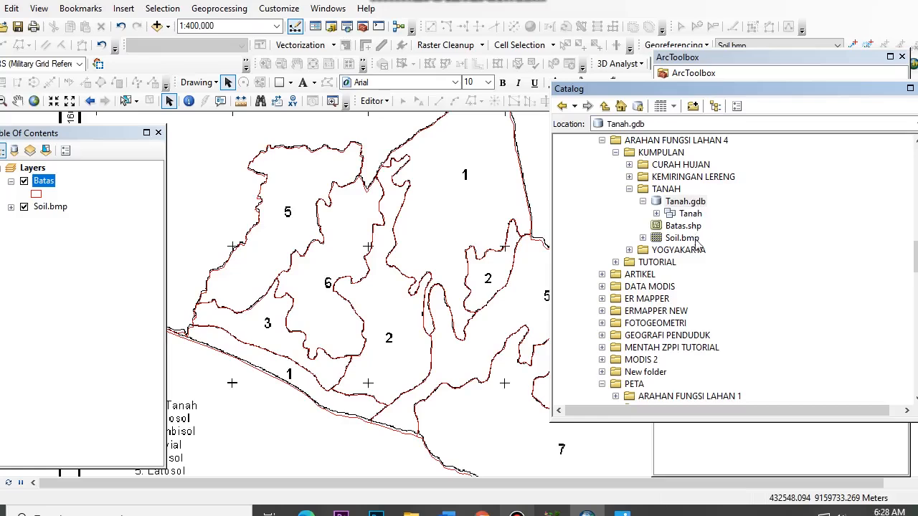
Open the Feature Class to Feature Class tool from the To Geodatabase conversion tools in ArcToolbox
click(856, 75)
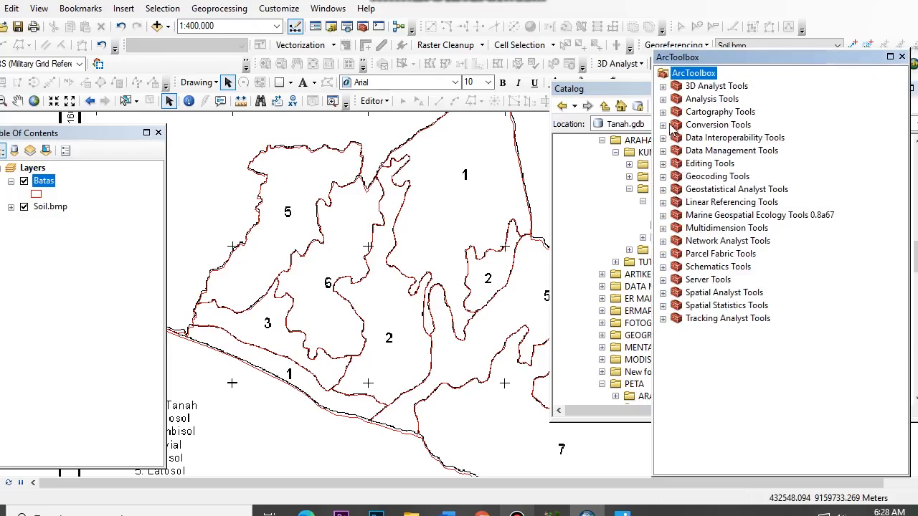
click(663, 125)
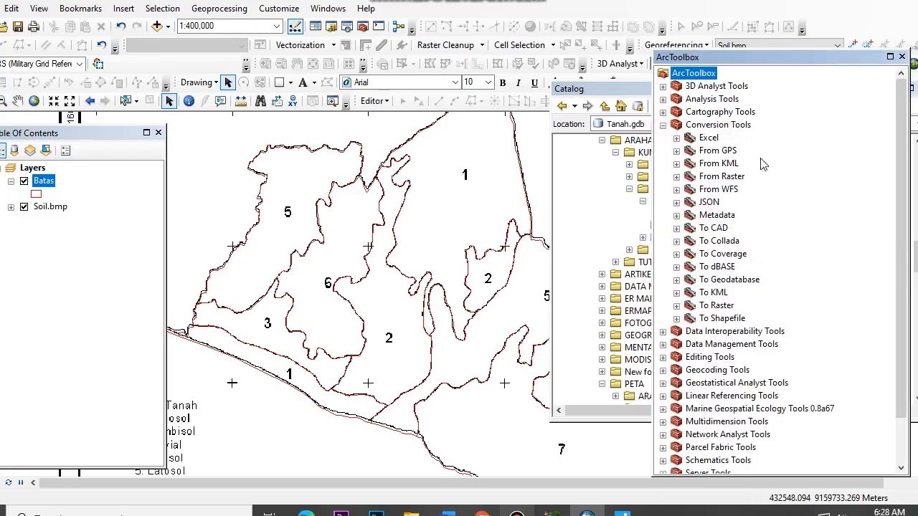
click(677, 280)
double_click(739, 320)
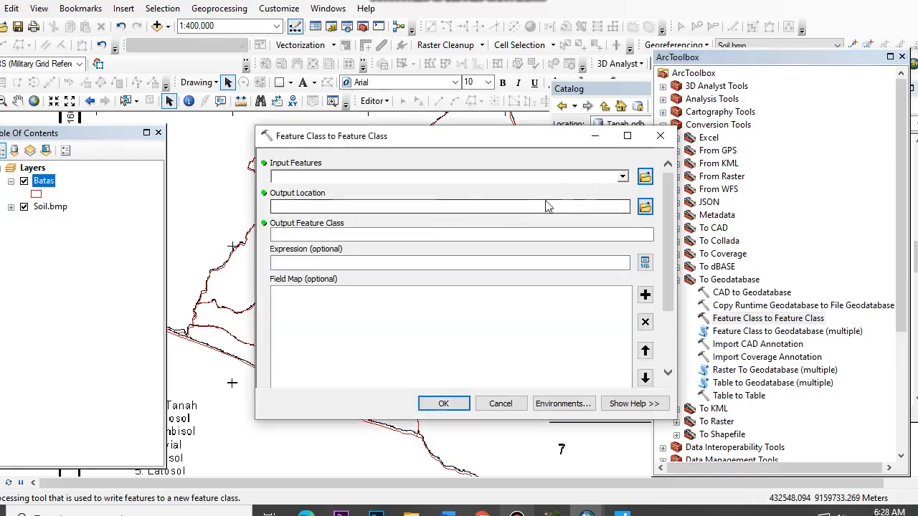
Set Batas as the input features and the Tanah dataset inside KUMPULAN\TANAH\Tanah.gdb as the output location
click(621, 178)
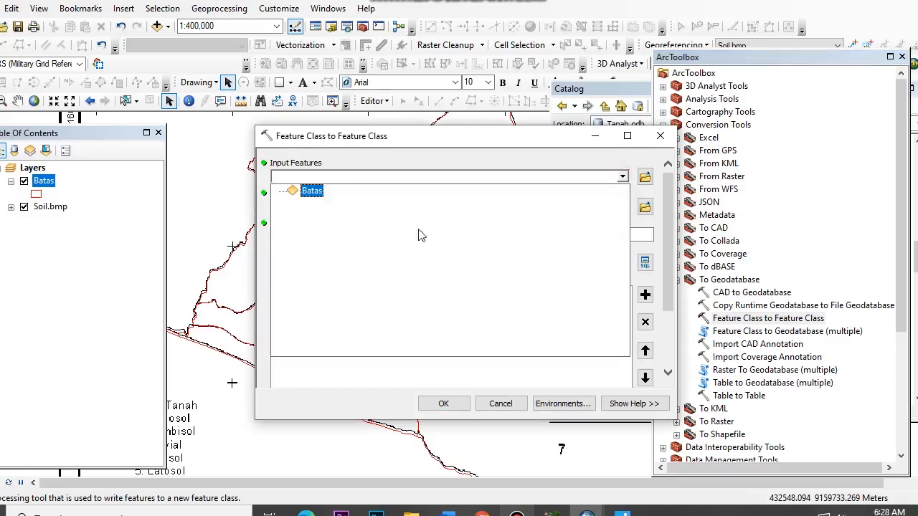
click(313, 190)
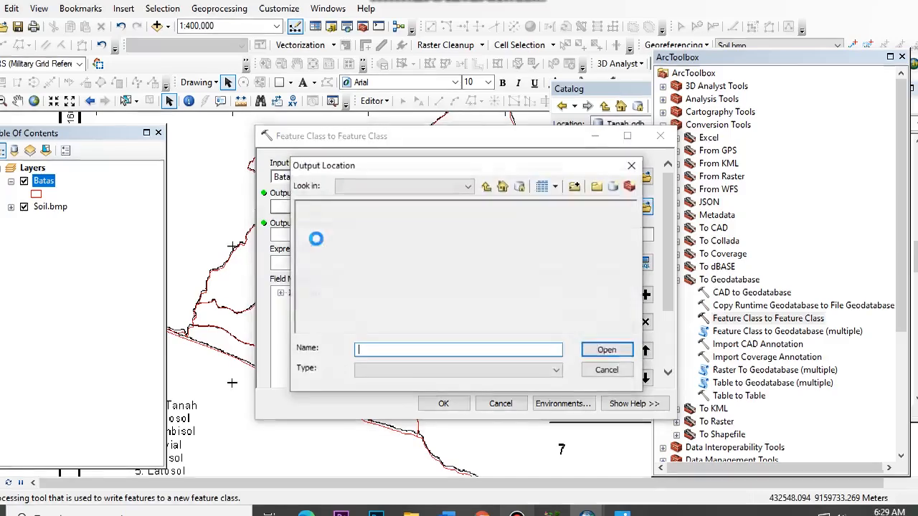
click(467, 186)
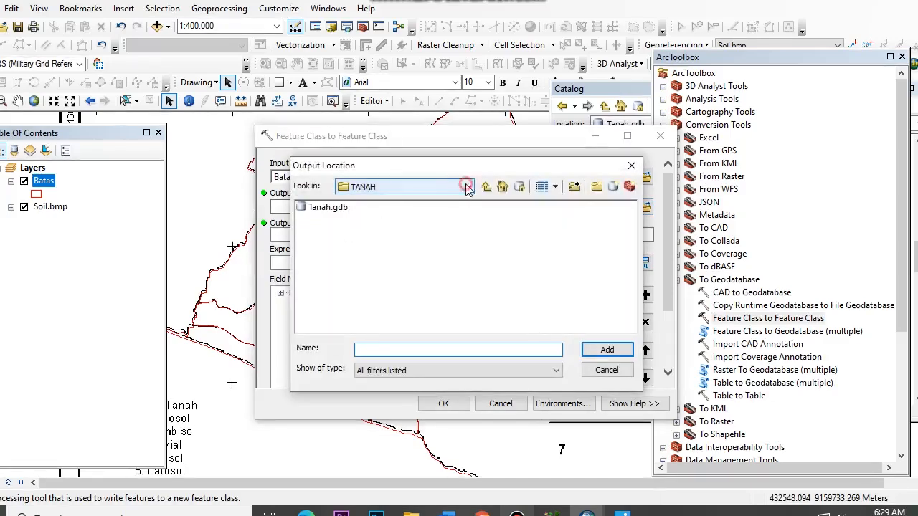
click(396, 258)
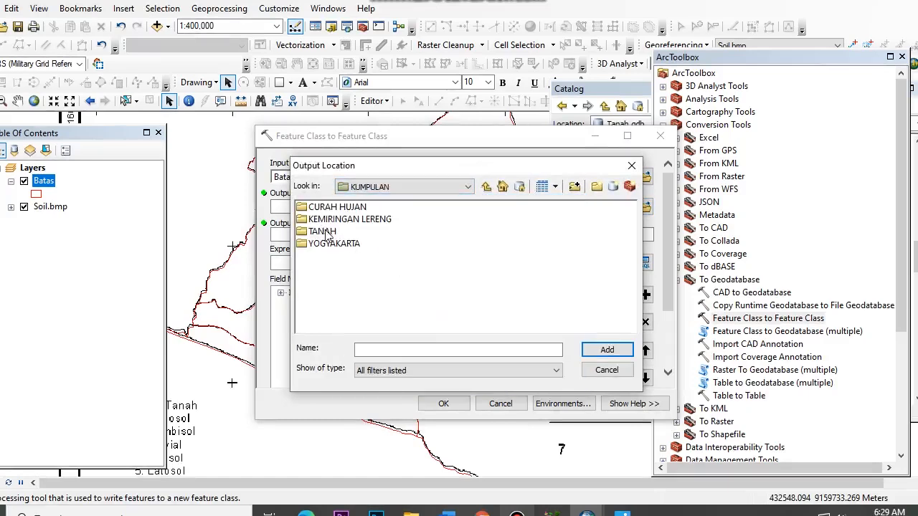
double_click(322, 232)
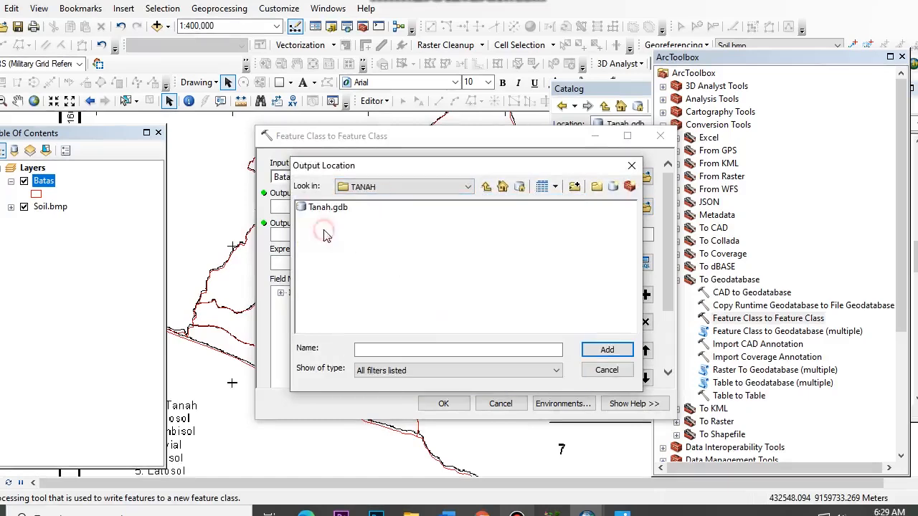
double_click(329, 210)
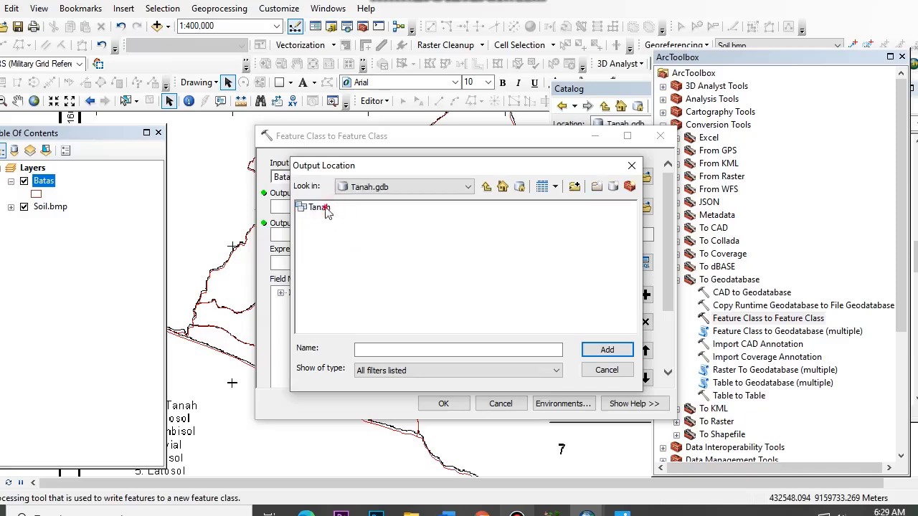
click(324, 208)
click(607, 349)
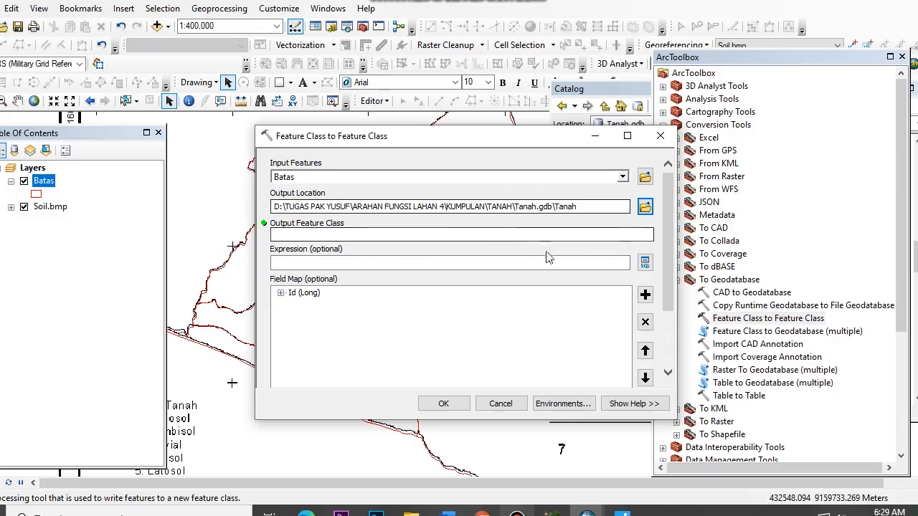
Name the output feature class Tanah, run the Feature Class to Feature Class conversion and close ArcToolbox
click(457, 233)
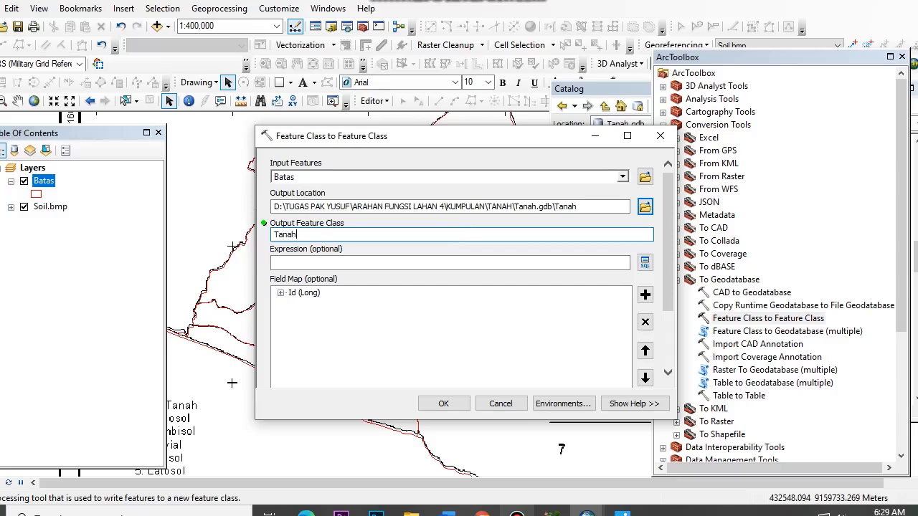
click(443, 406)
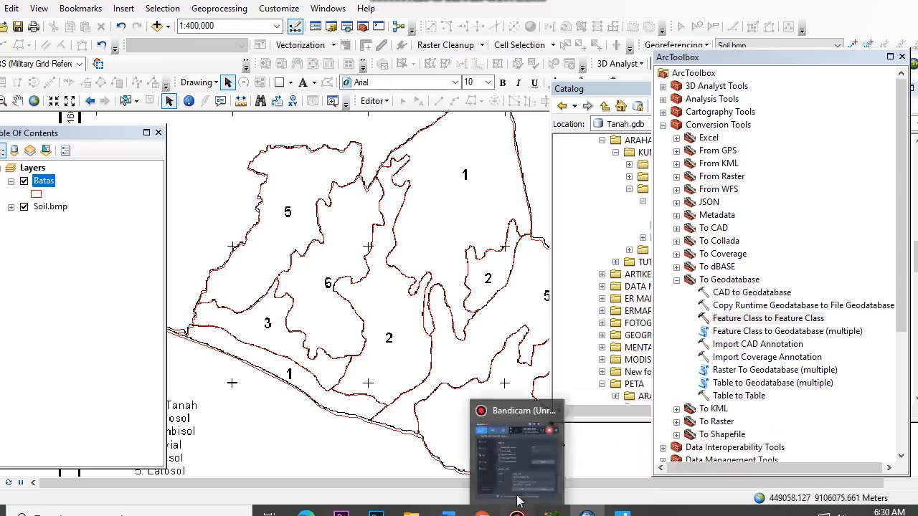
click(587, 513)
click(405, 65)
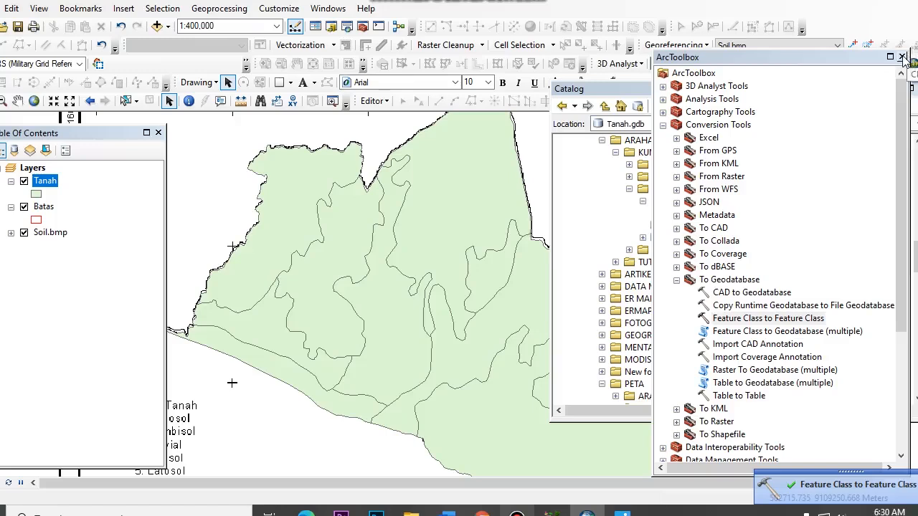
click(902, 57)
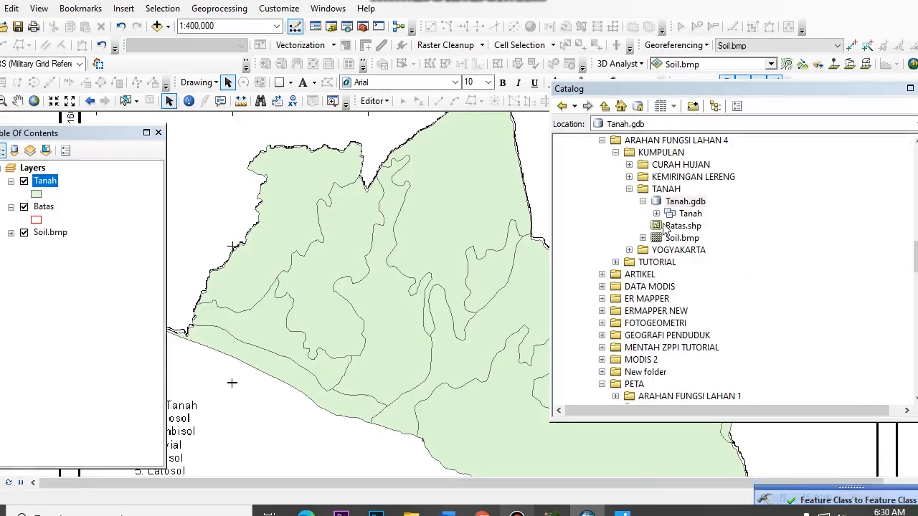
Start a new topology in the Tanah feature dataset, naming it Tanah_Cek_Topology and keeping the default cluster tolerance
click(690, 213)
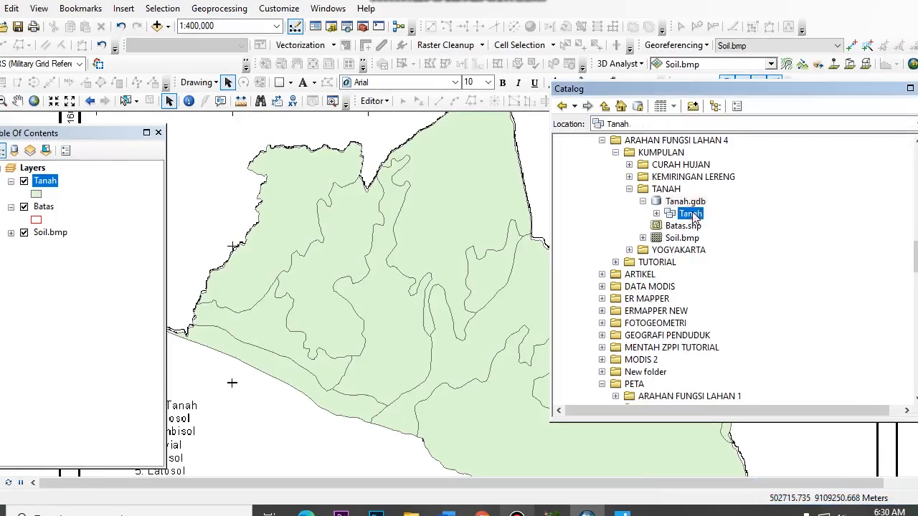
right_click(690, 214)
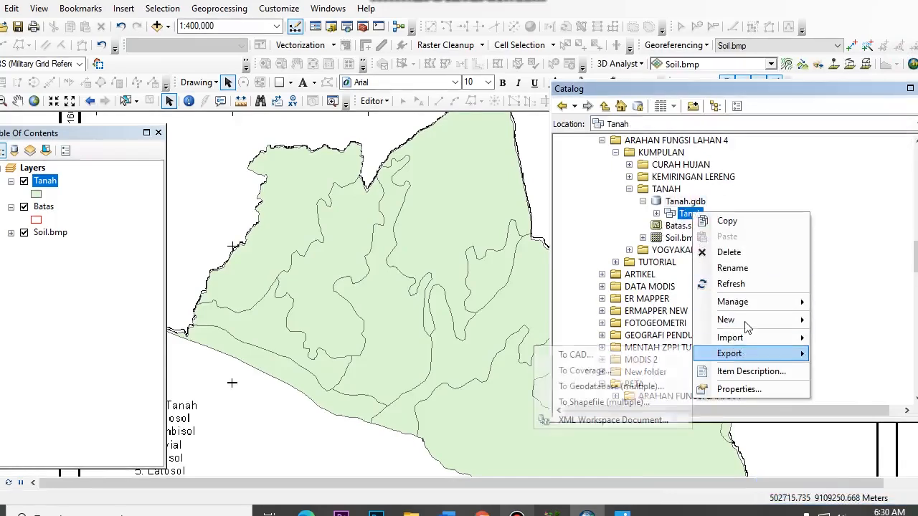
mouse_move(752, 318)
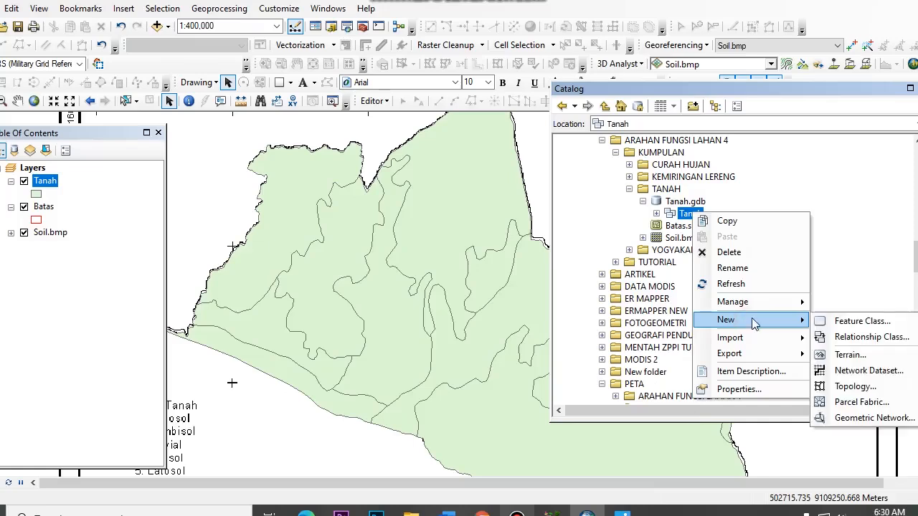
click(857, 387)
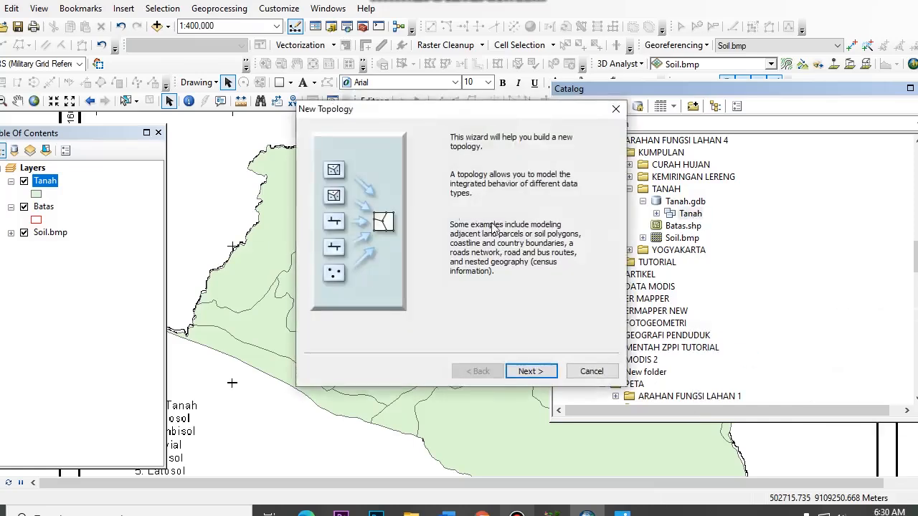
click(537, 371)
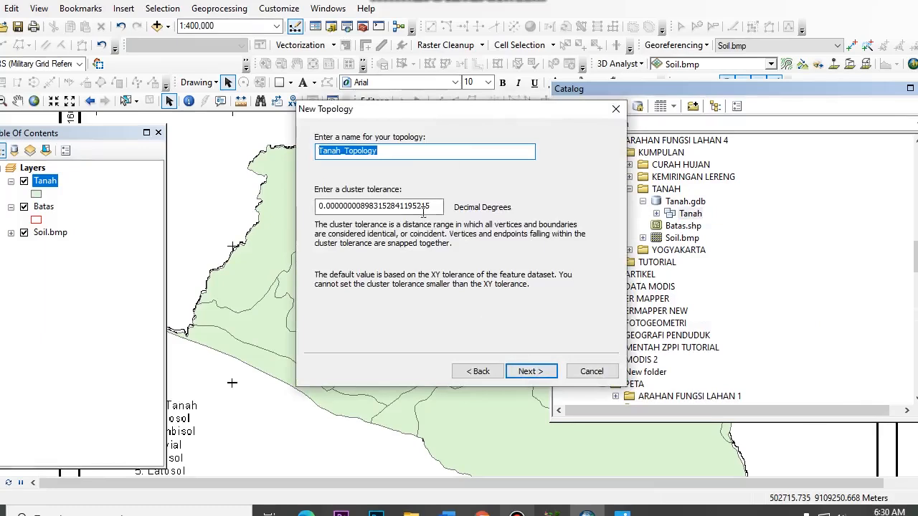
click(347, 150)
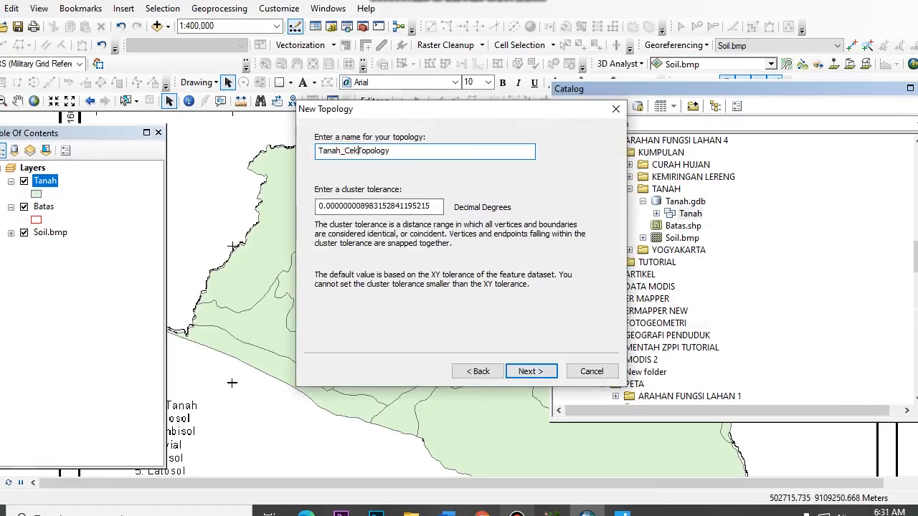
text(Cek_)
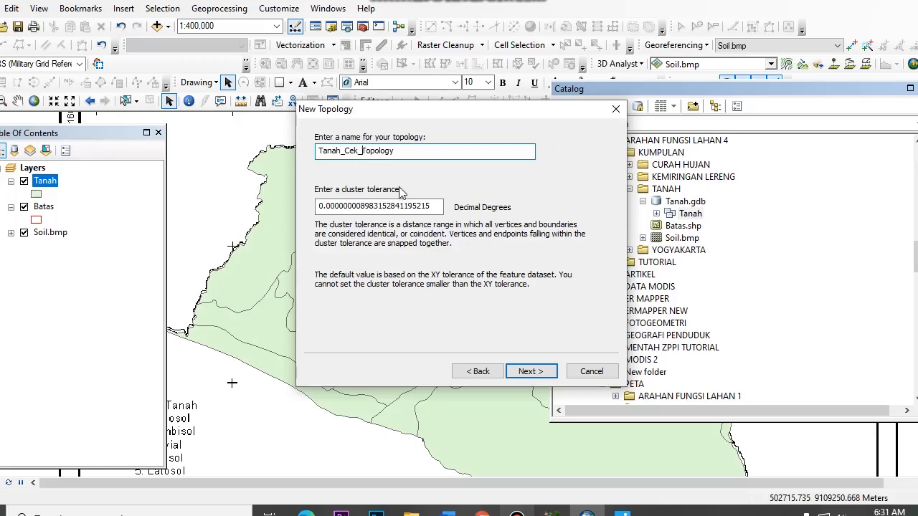
click(531, 371)
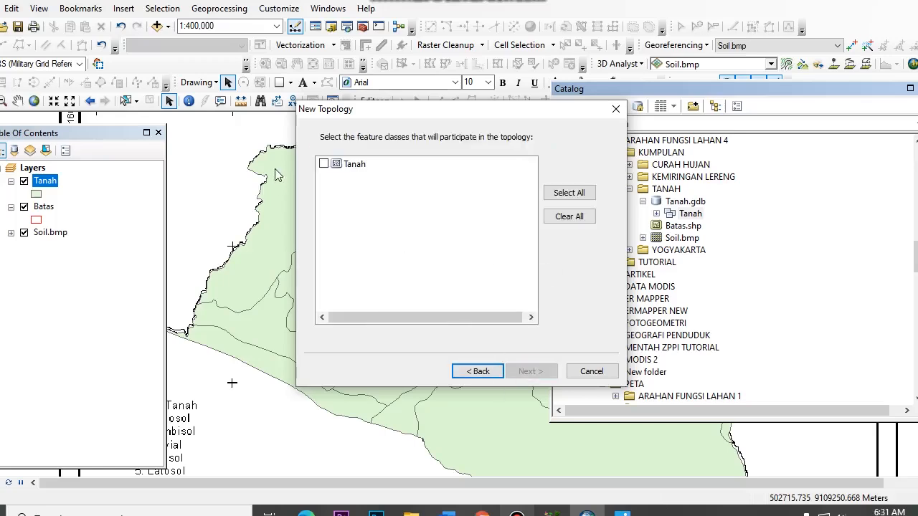
Include the Tanah feature class in the topology and accept the default ranks
click(324, 164)
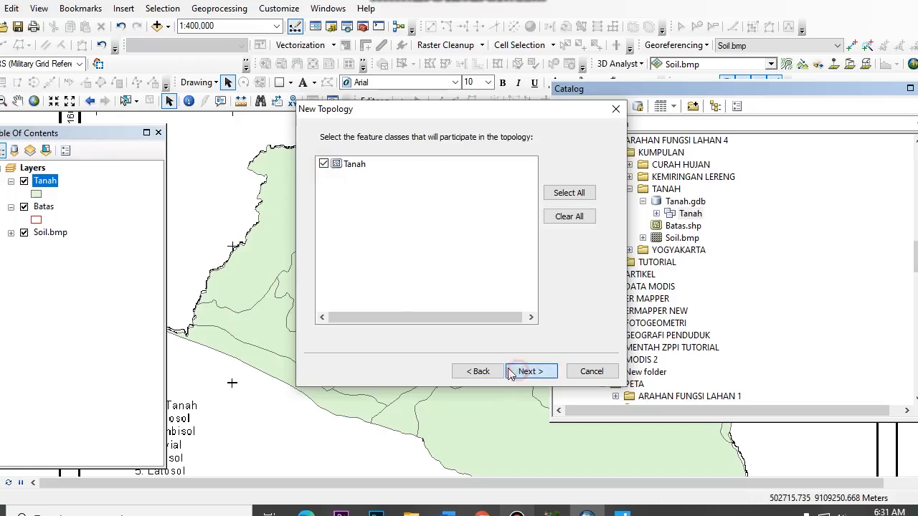
click(529, 372)
click(530, 375)
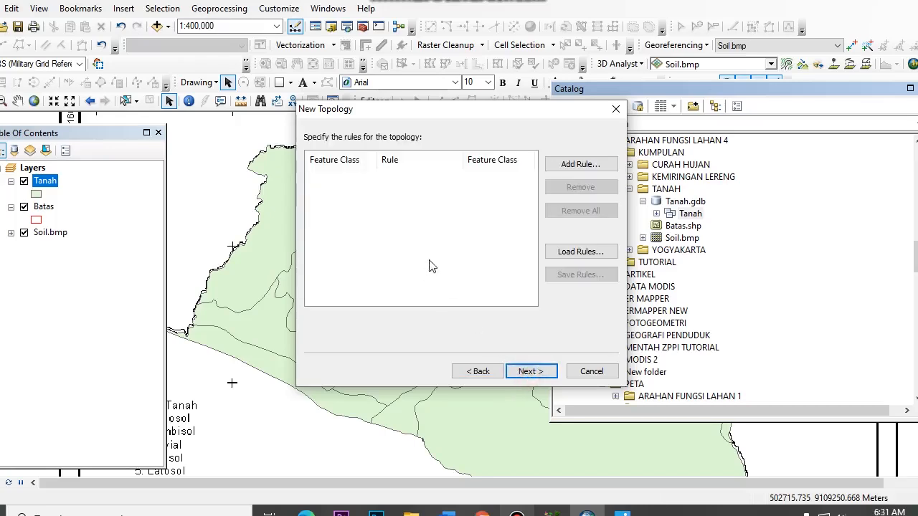
Add the Must Not Overlap and Must Not Have Gaps topology rules for the Tanah feature class
click(599, 165)
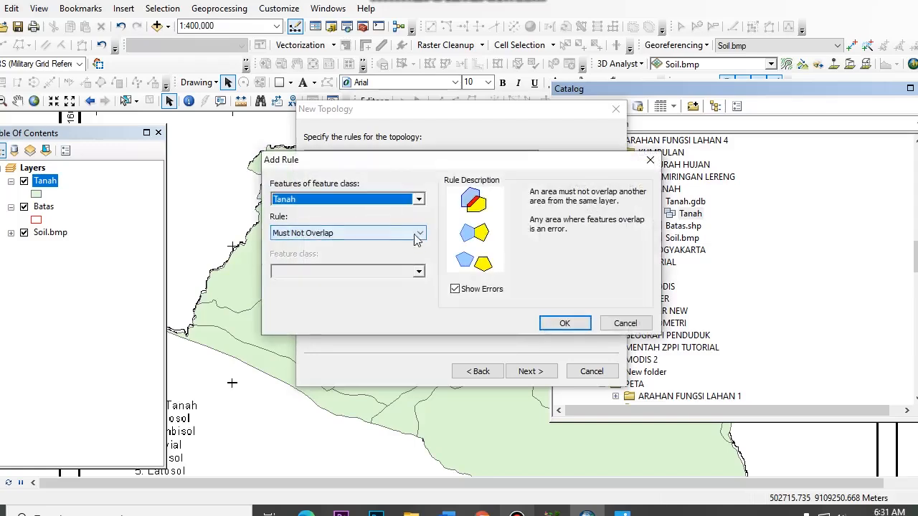
click(417, 234)
click(507, 307)
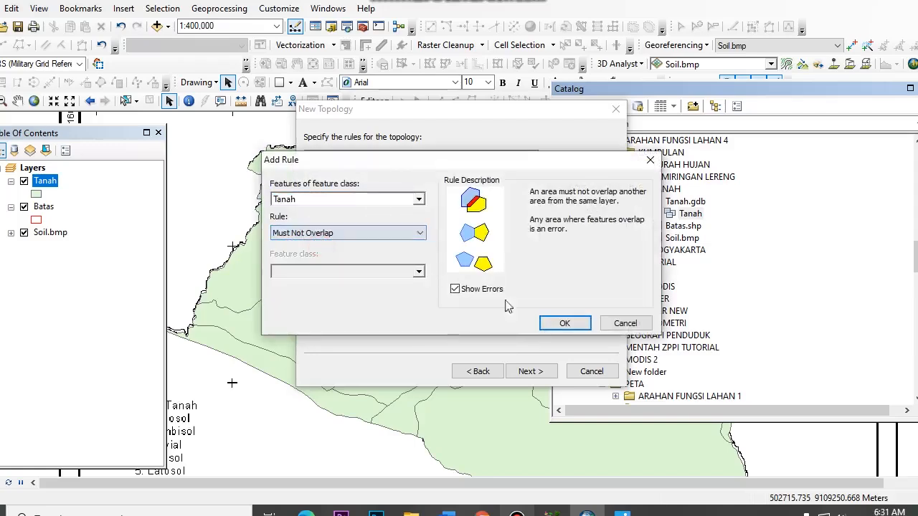
click(566, 322)
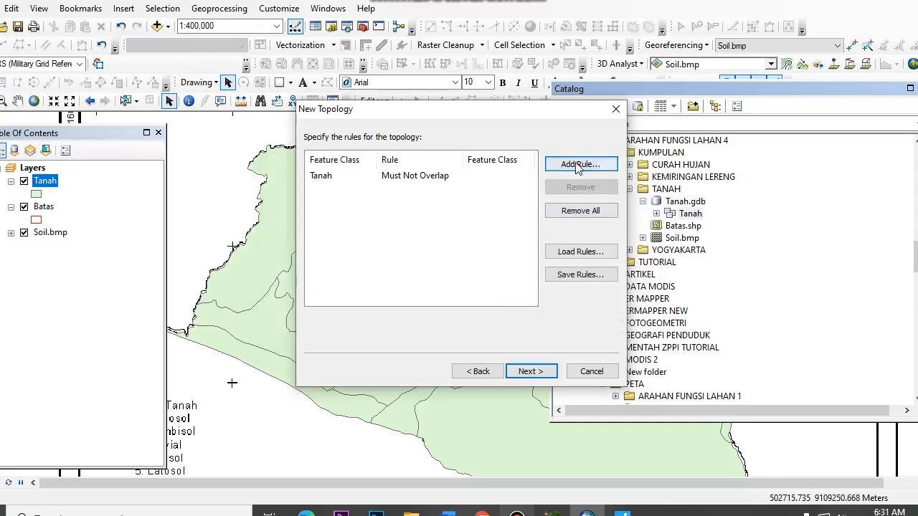
key(Return)
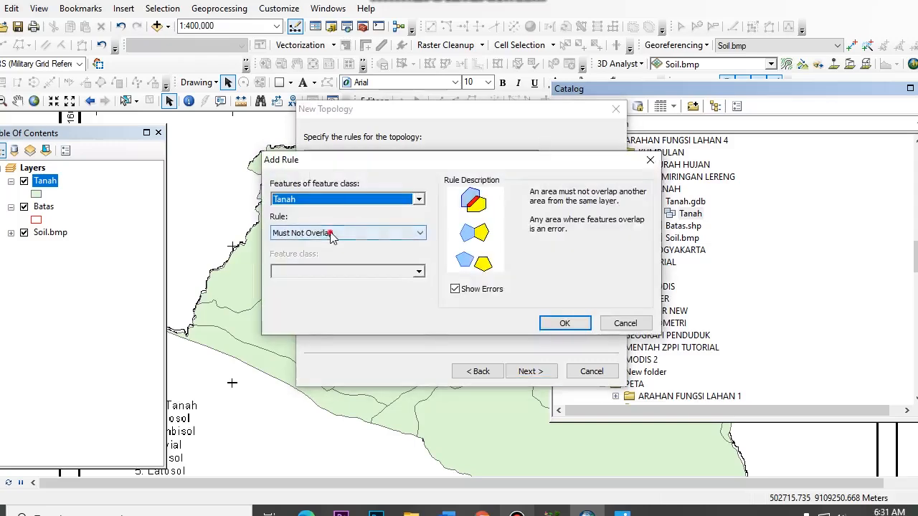
click(308, 233)
click(291, 255)
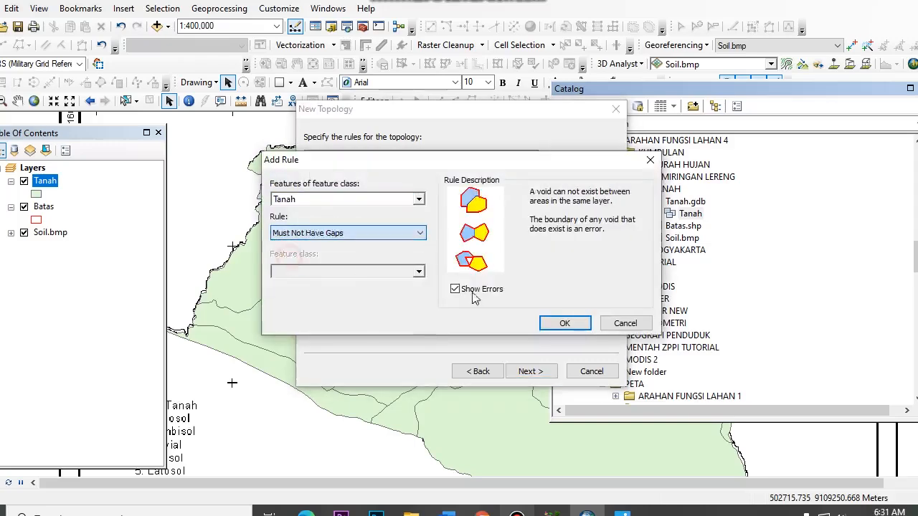
click(564, 322)
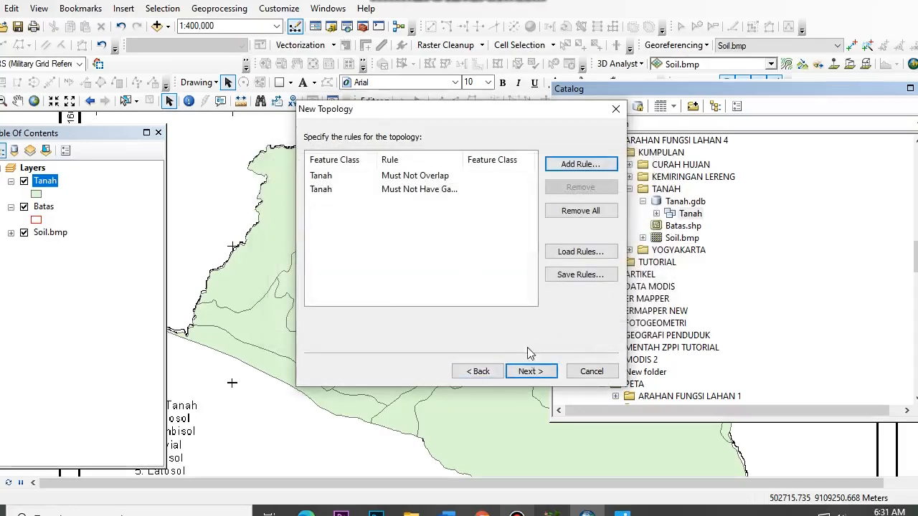
Finish creating the topology with its two rules and validate it
click(532, 370)
click(534, 371)
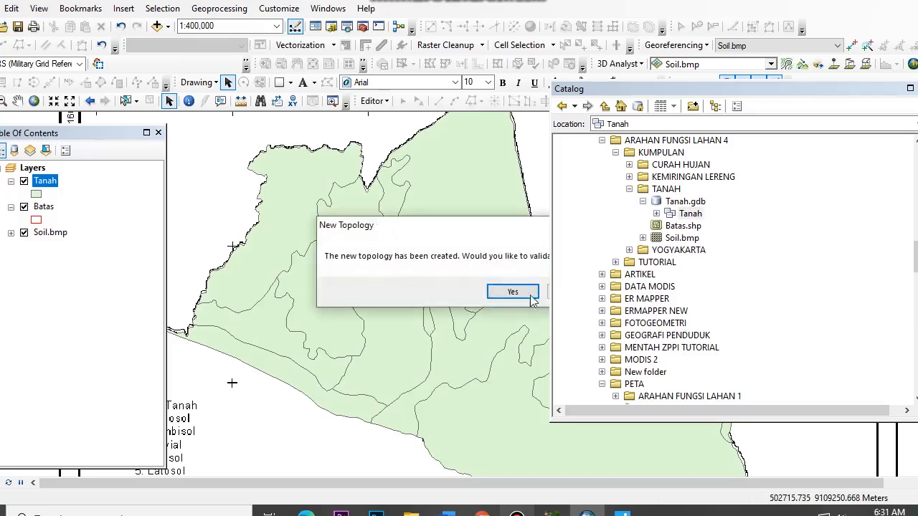
drag(467, 230, 388, 226)
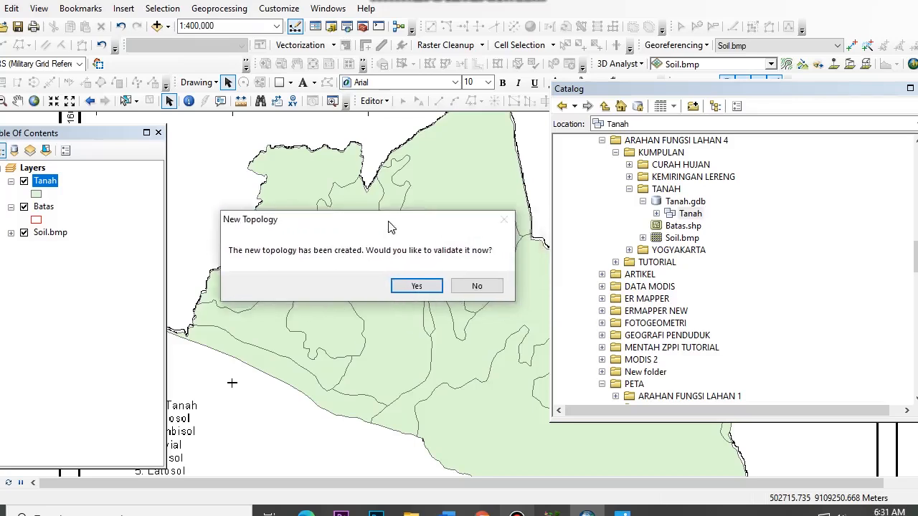
click(414, 286)
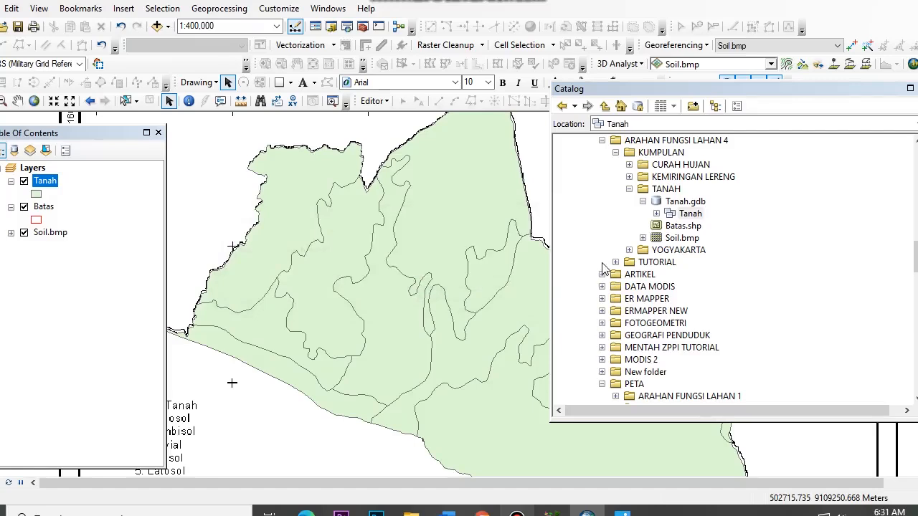
Generate the error summary in the properties of Tanah_Cek_Topology and review the errors for each rule
click(656, 215)
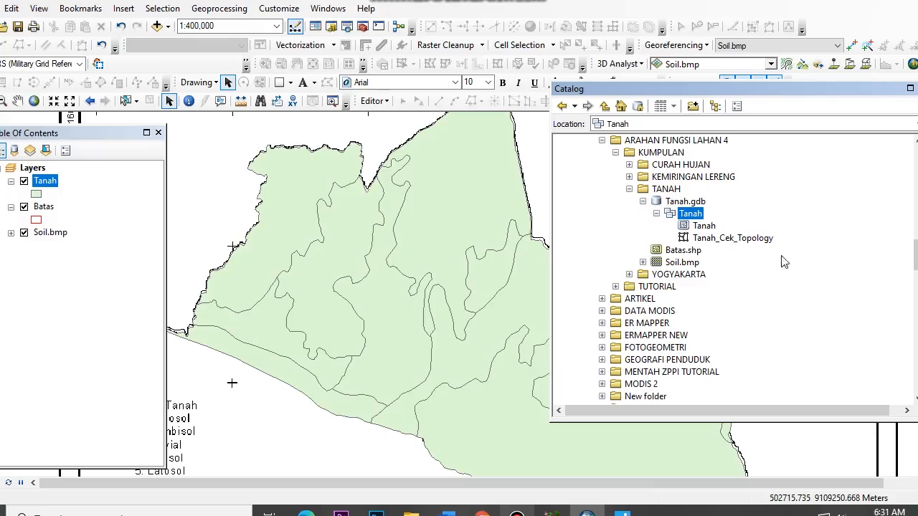
click(741, 242)
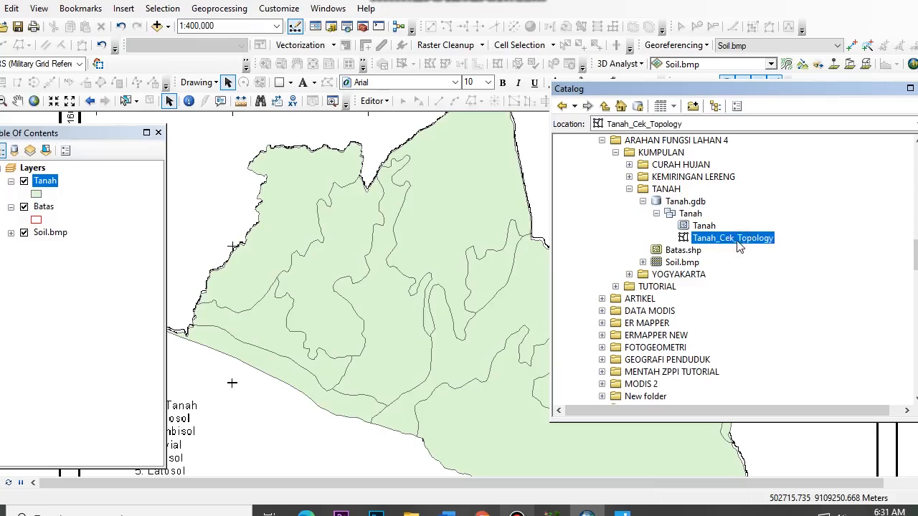
right_click(731, 244)
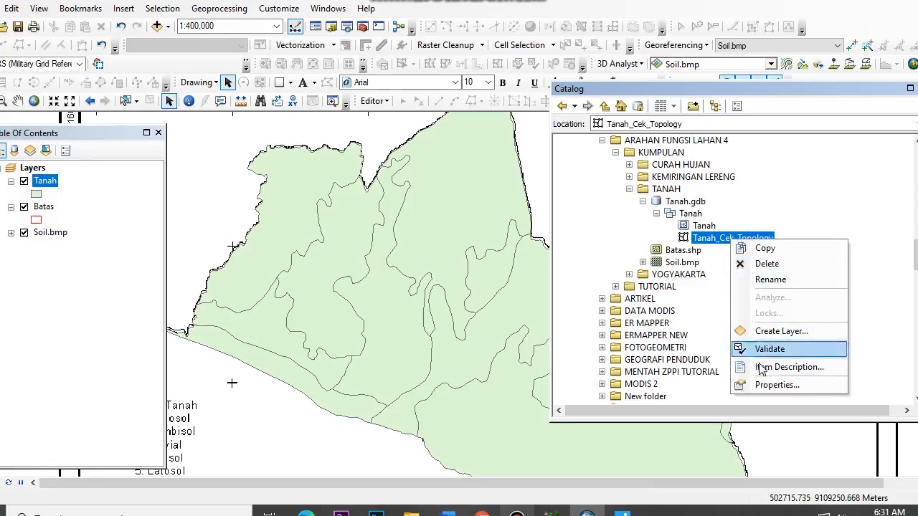
click(780, 385)
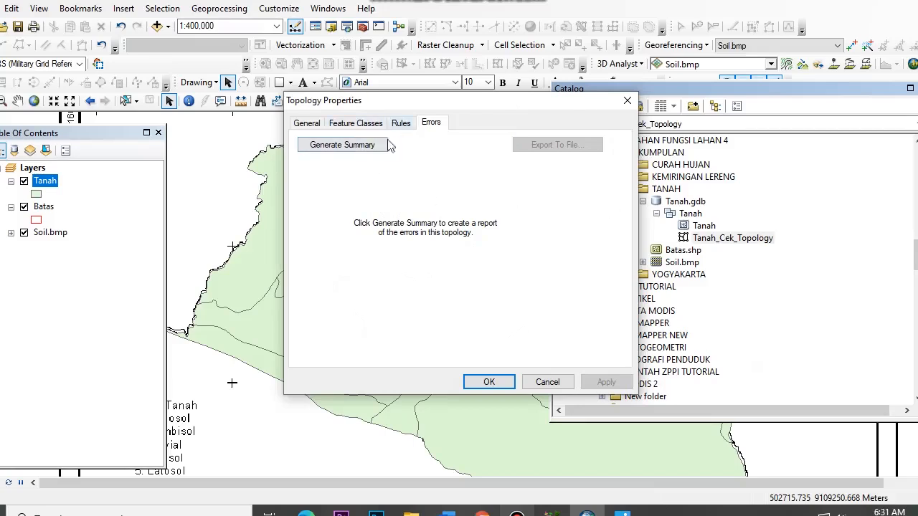
click(367, 153)
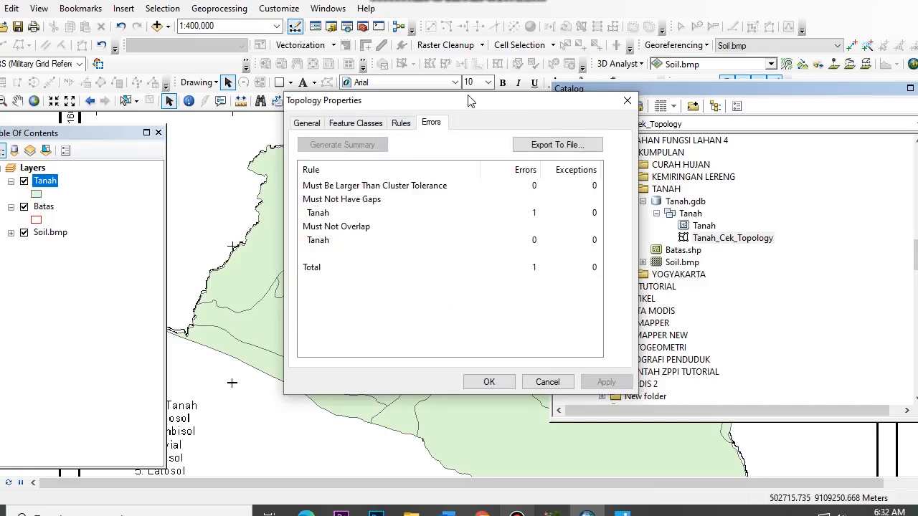
drag(484, 107, 591, 196)
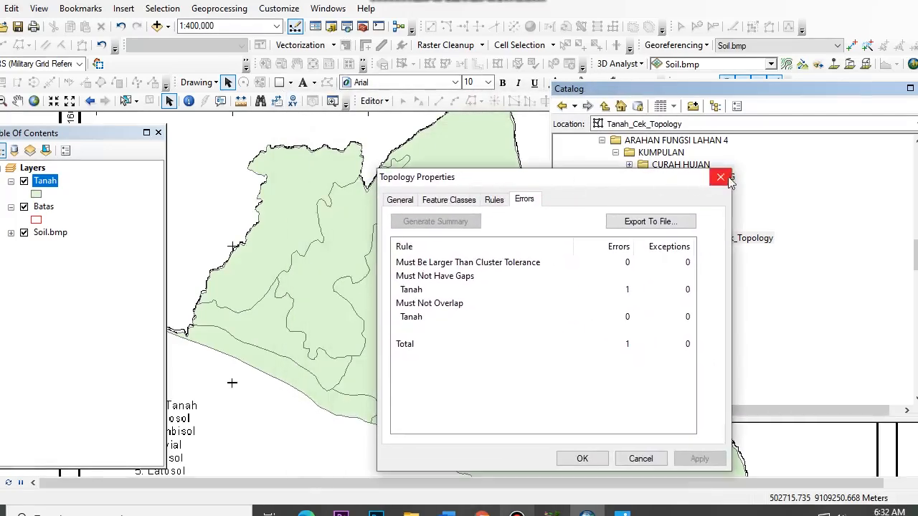
click(591, 459)
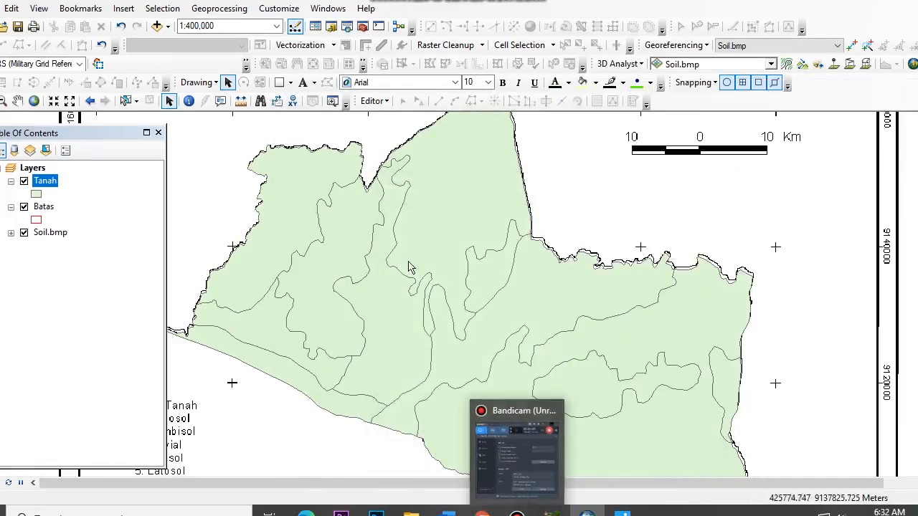
Rename the Batas layer to Tanah and hide the green-filled Tanah layer above it
click(43, 208)
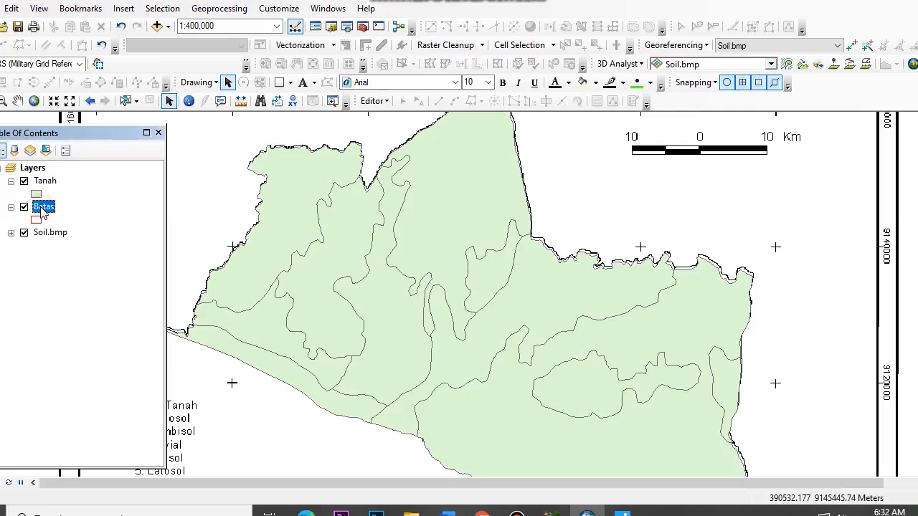
right_click(43, 206)
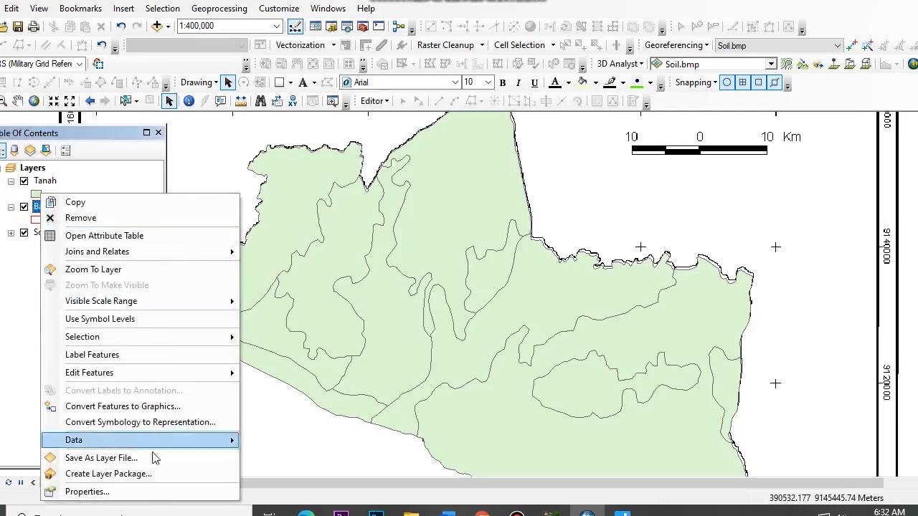
click(154, 494)
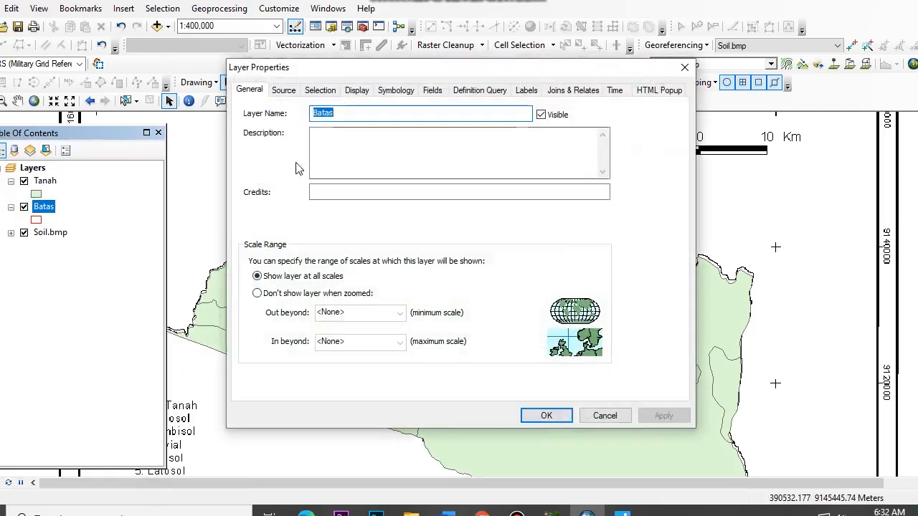
key(BackSpace)
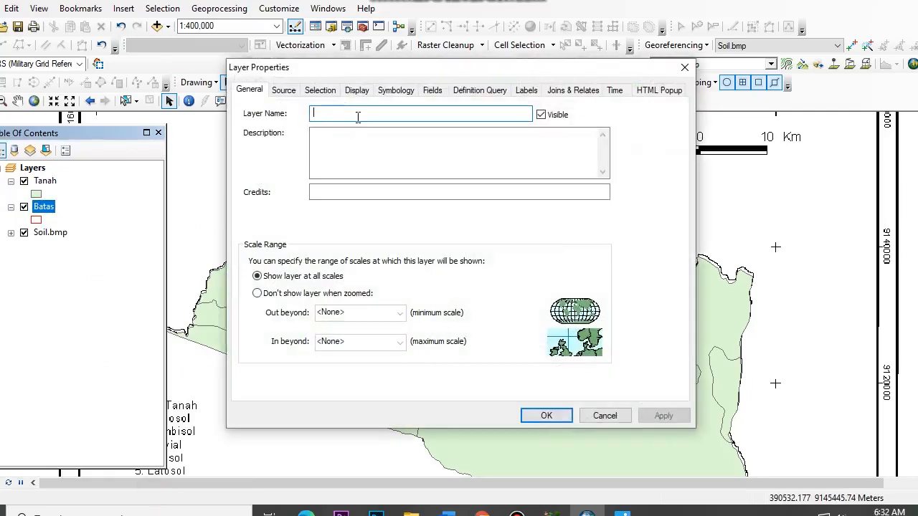
text(Hu)
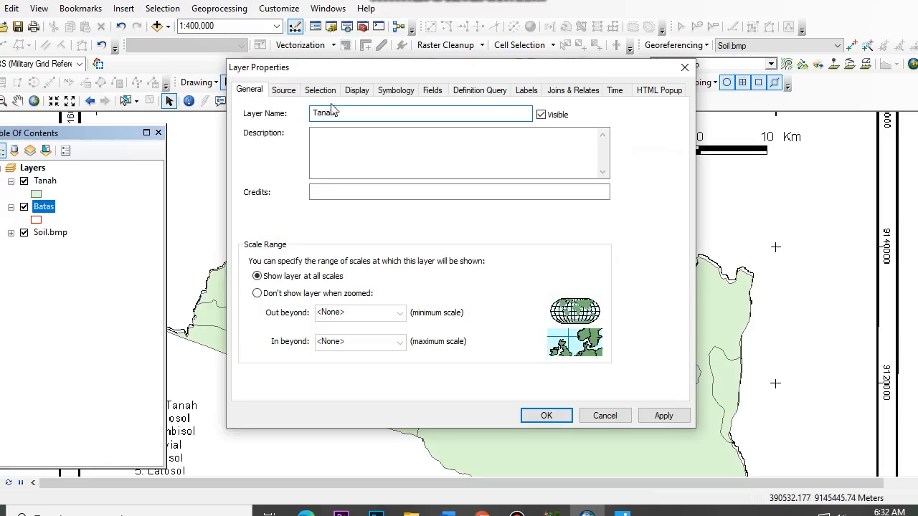
click(550, 414)
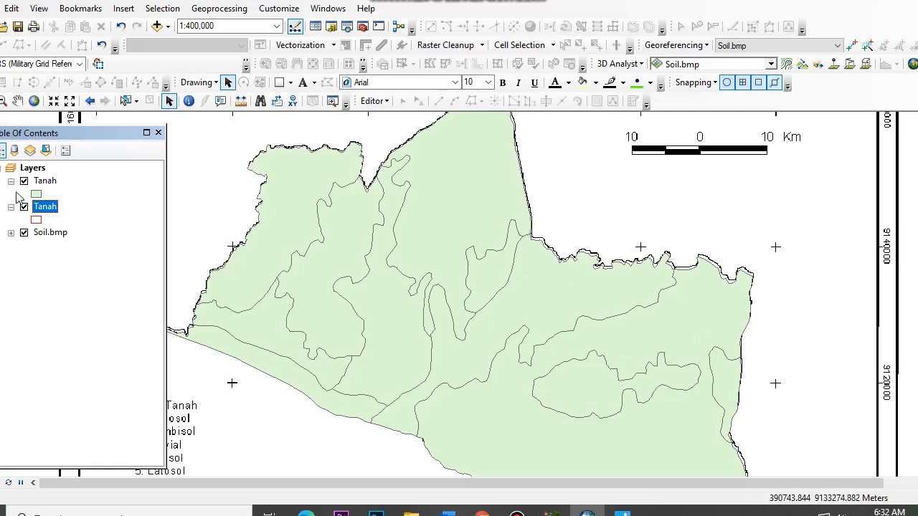
click(24, 181)
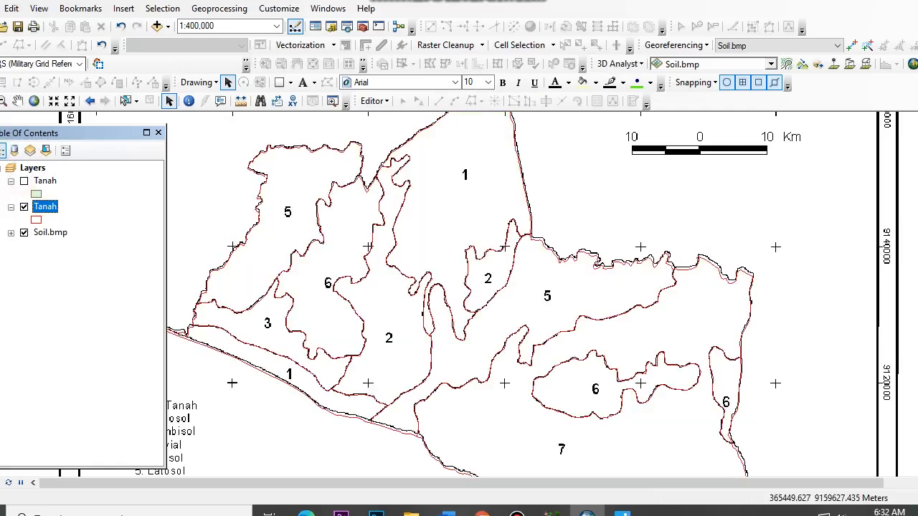
drag(322, 348, 313, 370)
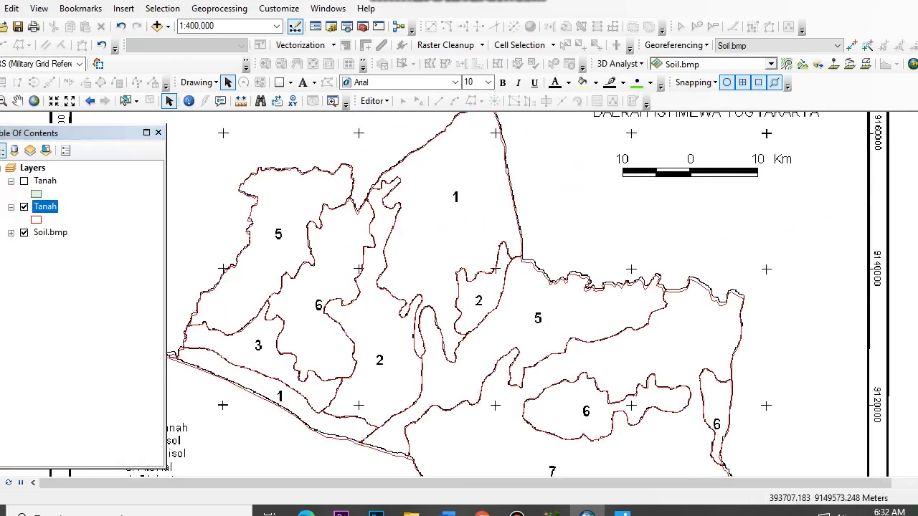
Save the map document in the TANAH folder inside KUMPULAN, using the suggested file name Tanah.gdb
click(1, 8)
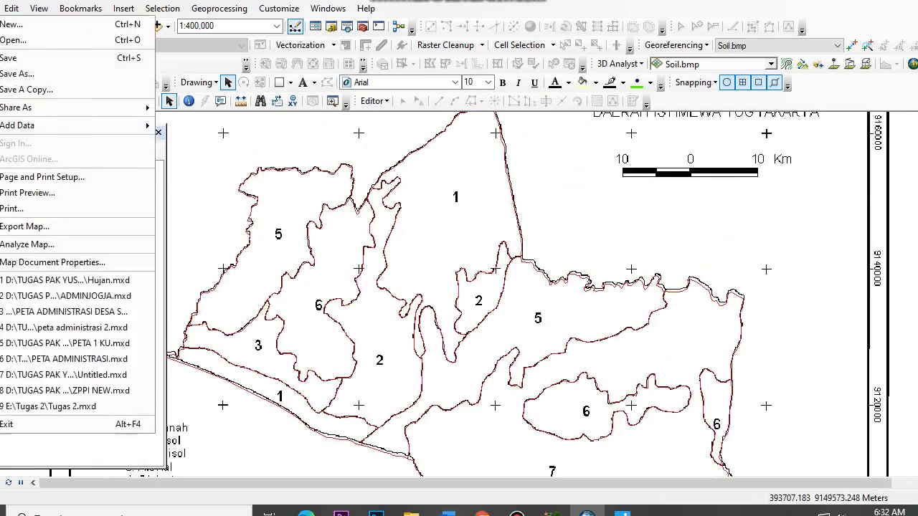
click(36, 76)
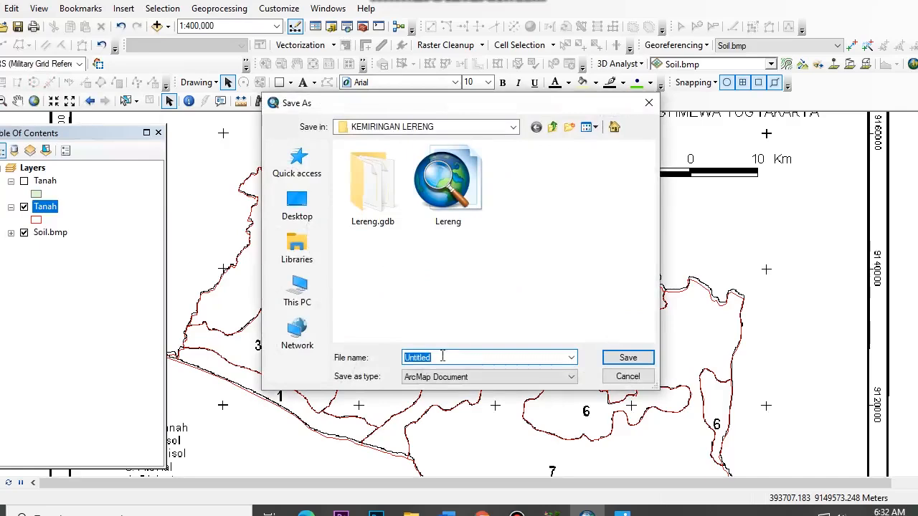
click(513, 127)
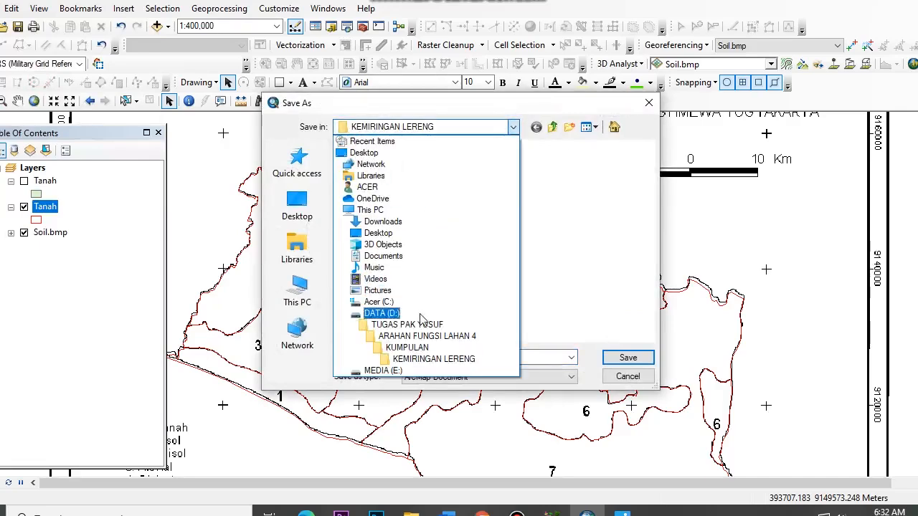
click(393, 348)
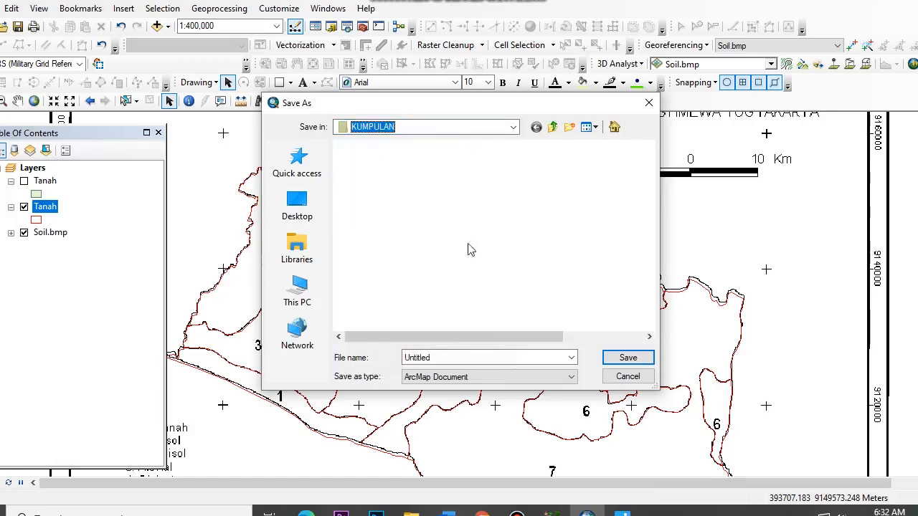
double_click(391, 192)
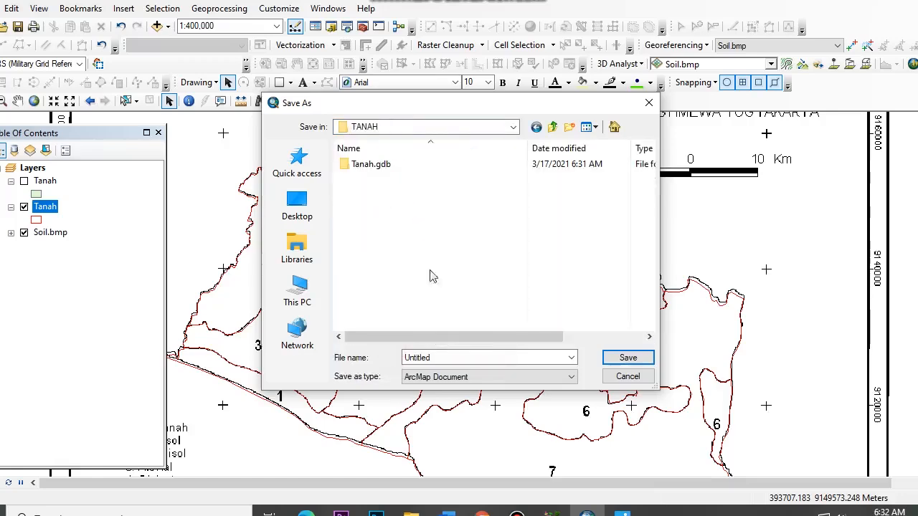
click(444, 358)
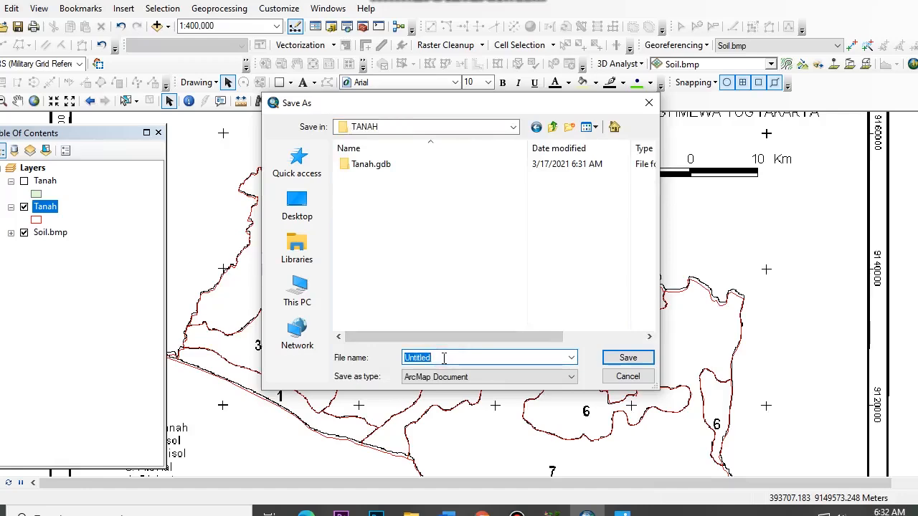
text(Ta)
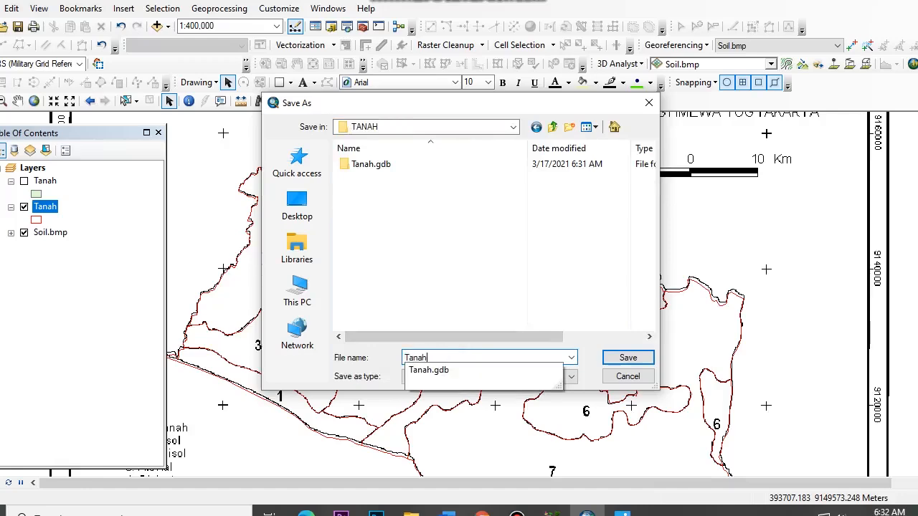
text(nah)
click(459, 370)
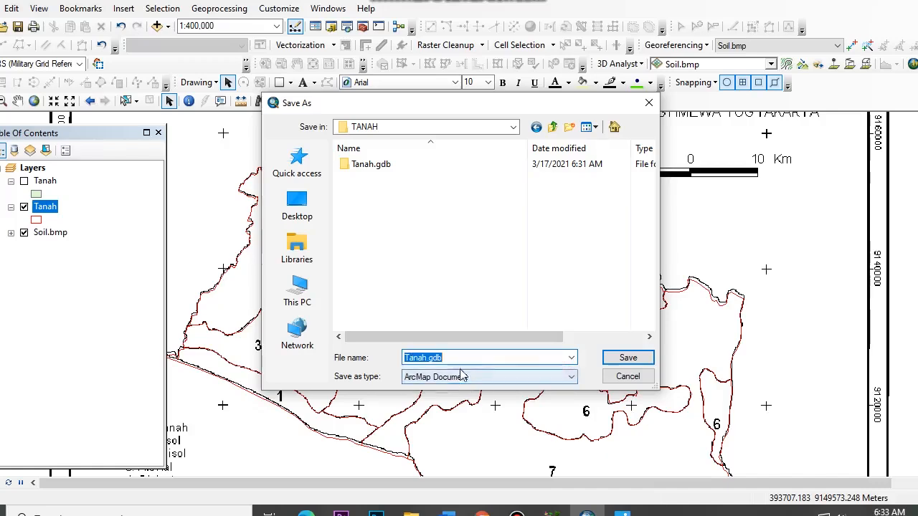
click(626, 358)
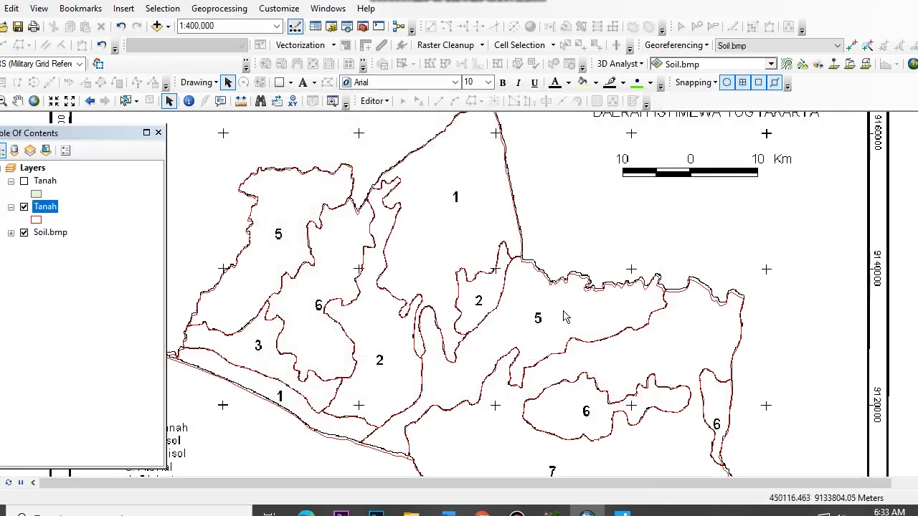
drag(552, 326, 569, 336)
drag(517, 305, 552, 372)
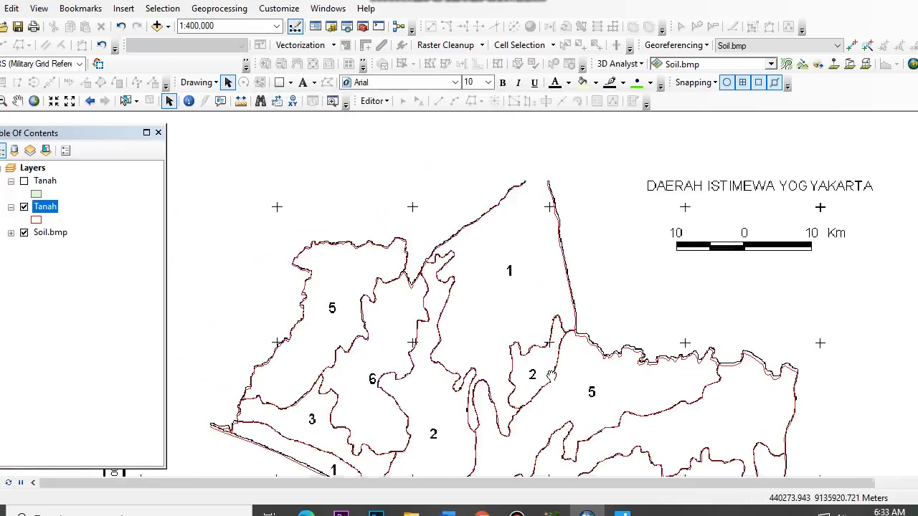
scroll(551, 393, up, 1)
scroll(515, 336, down, 2)
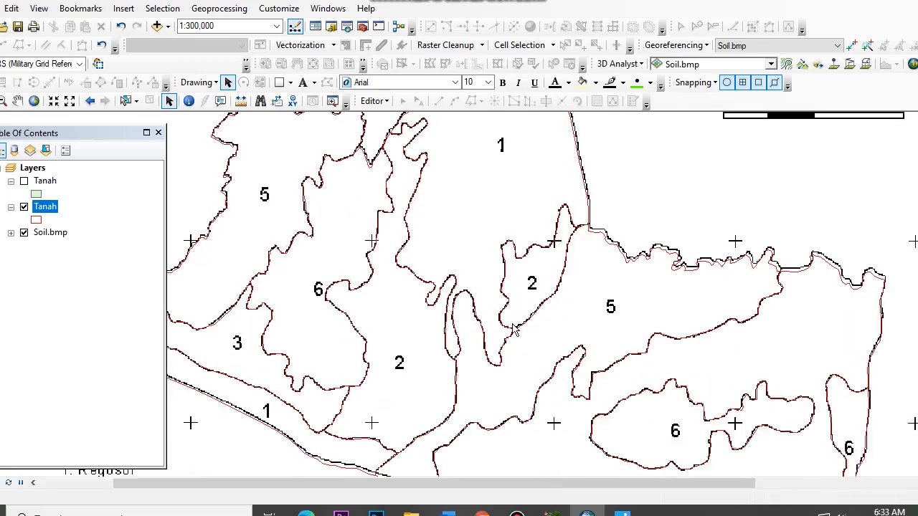